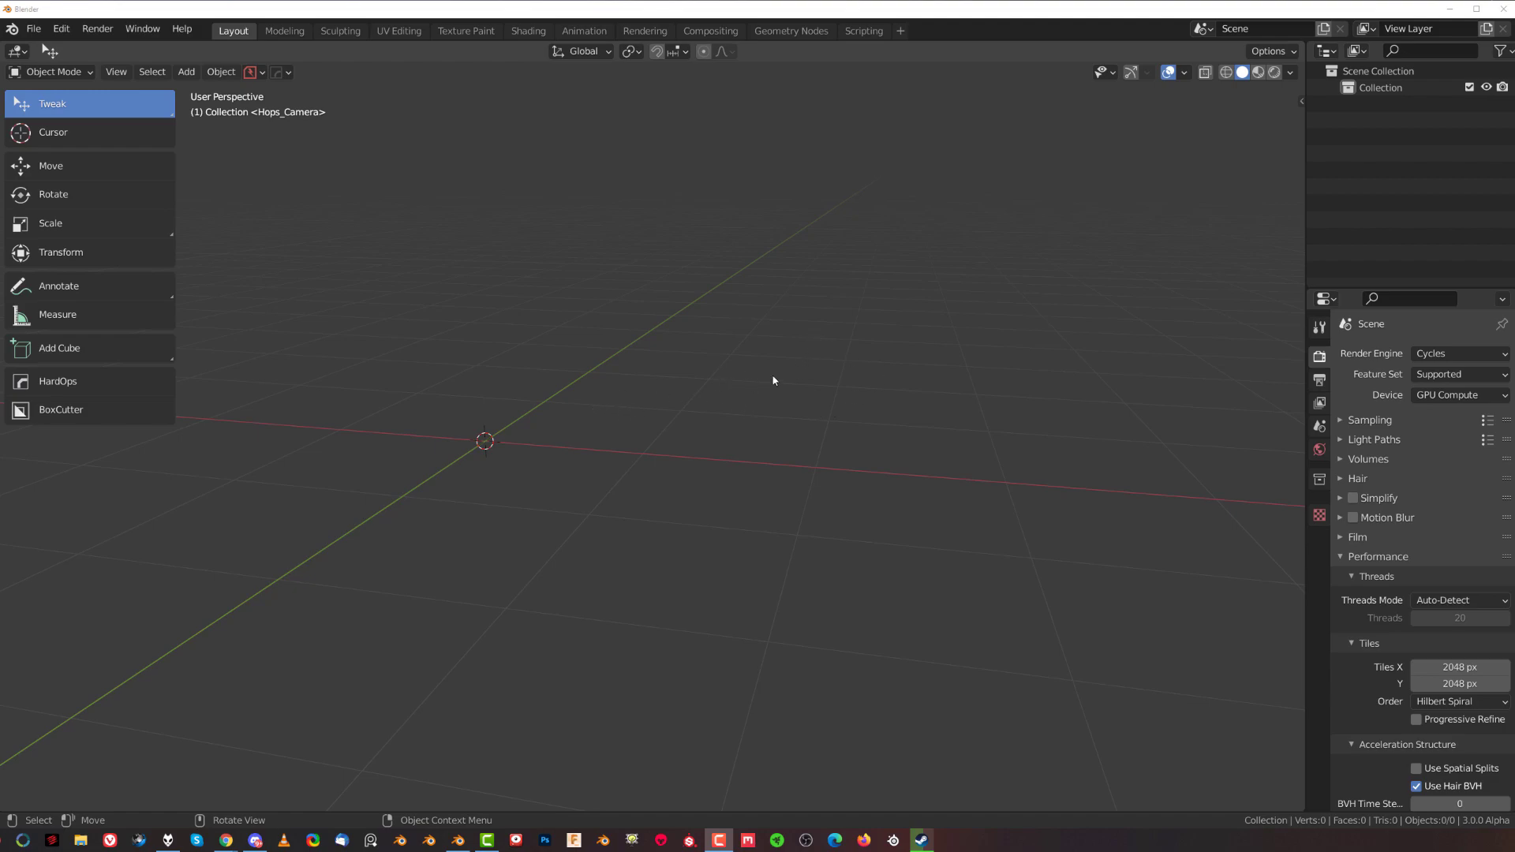
Show the KIT OPS panel in the 3D viewport and open its list of KPACKS
middle_click_drag(804, 375, 615, 302)
key("n")
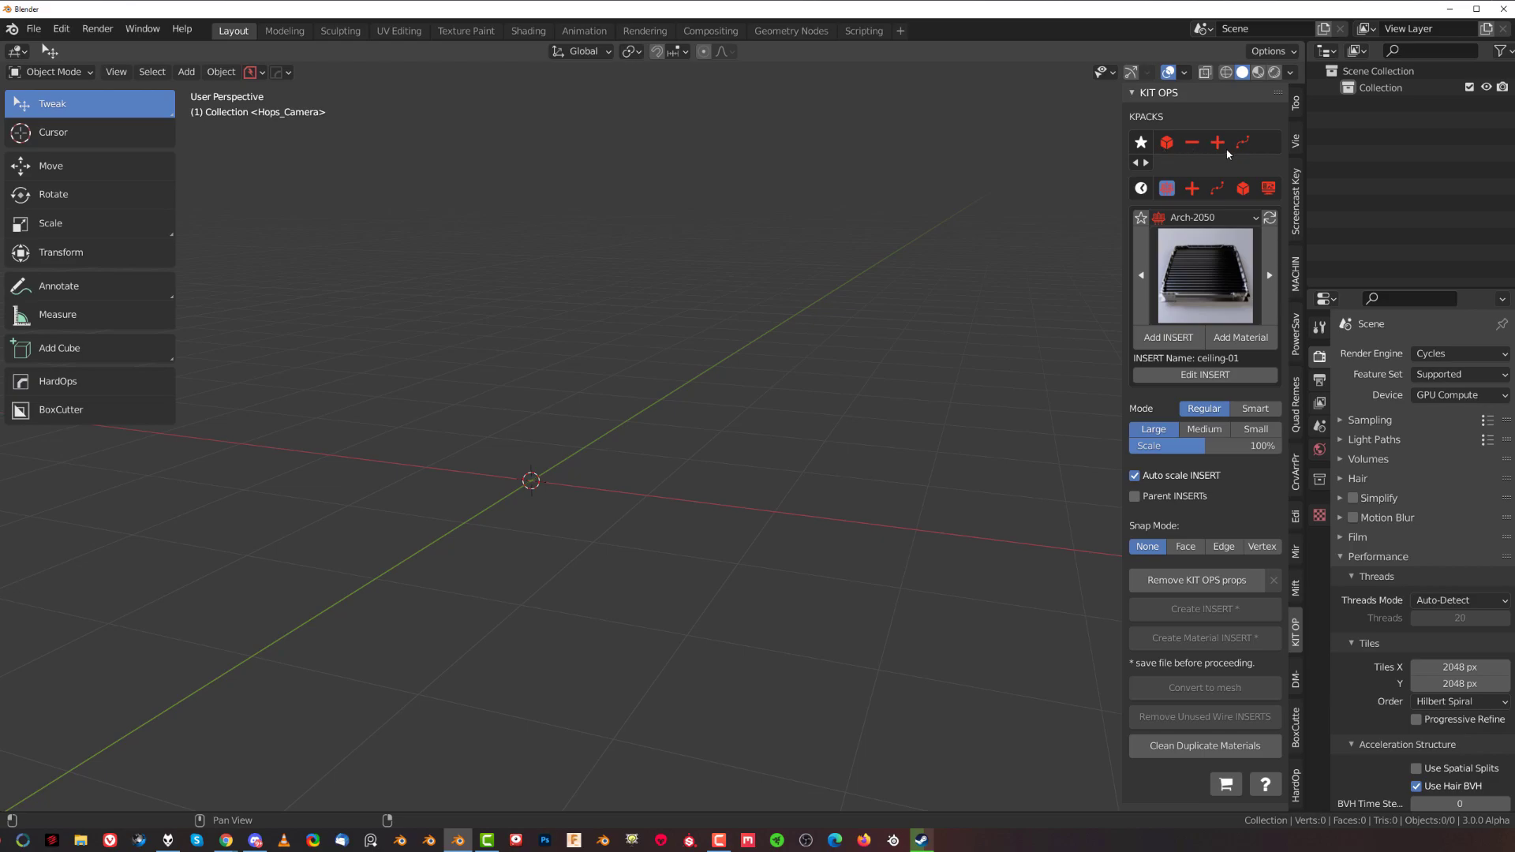
left_click(1213, 220)
Review the enabled add-ons in the preferences, including HardOps, BoxCutter and KIT OPS, and close the window
left_click(61, 29)
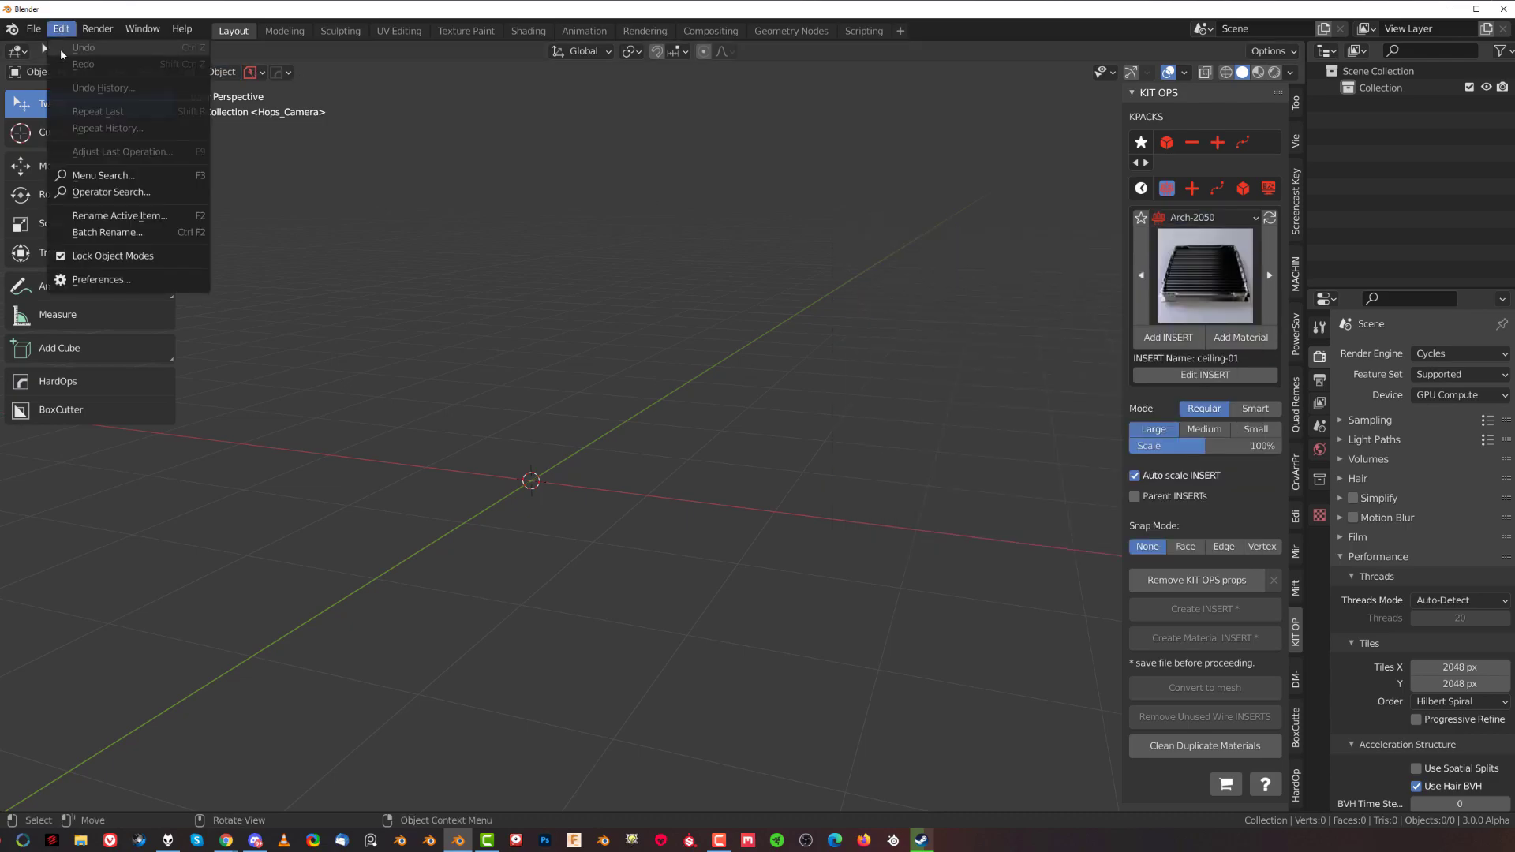
left_click(119, 283)
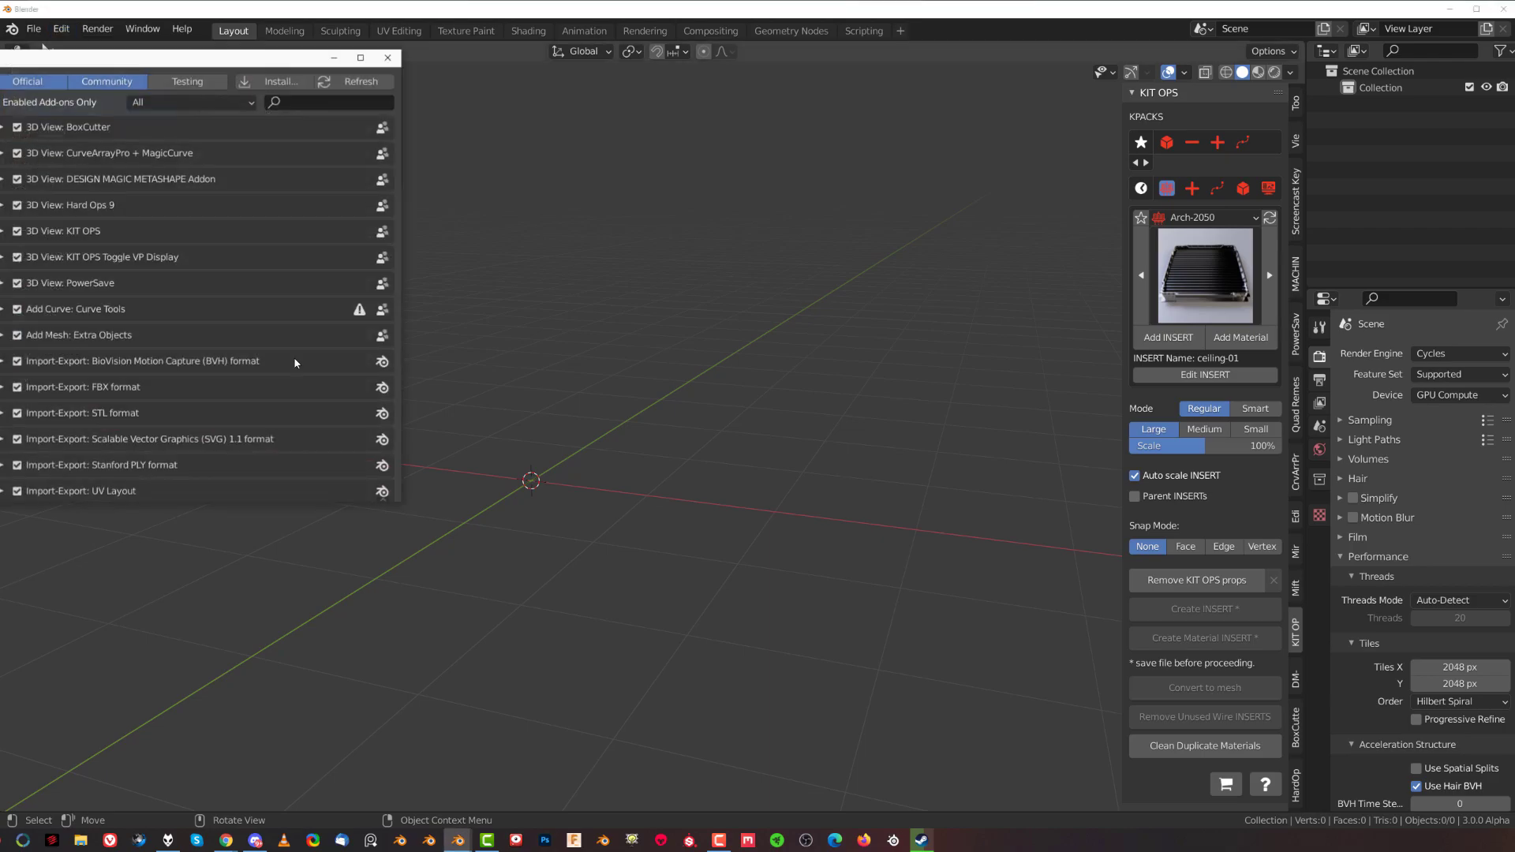
left_click(388, 58)
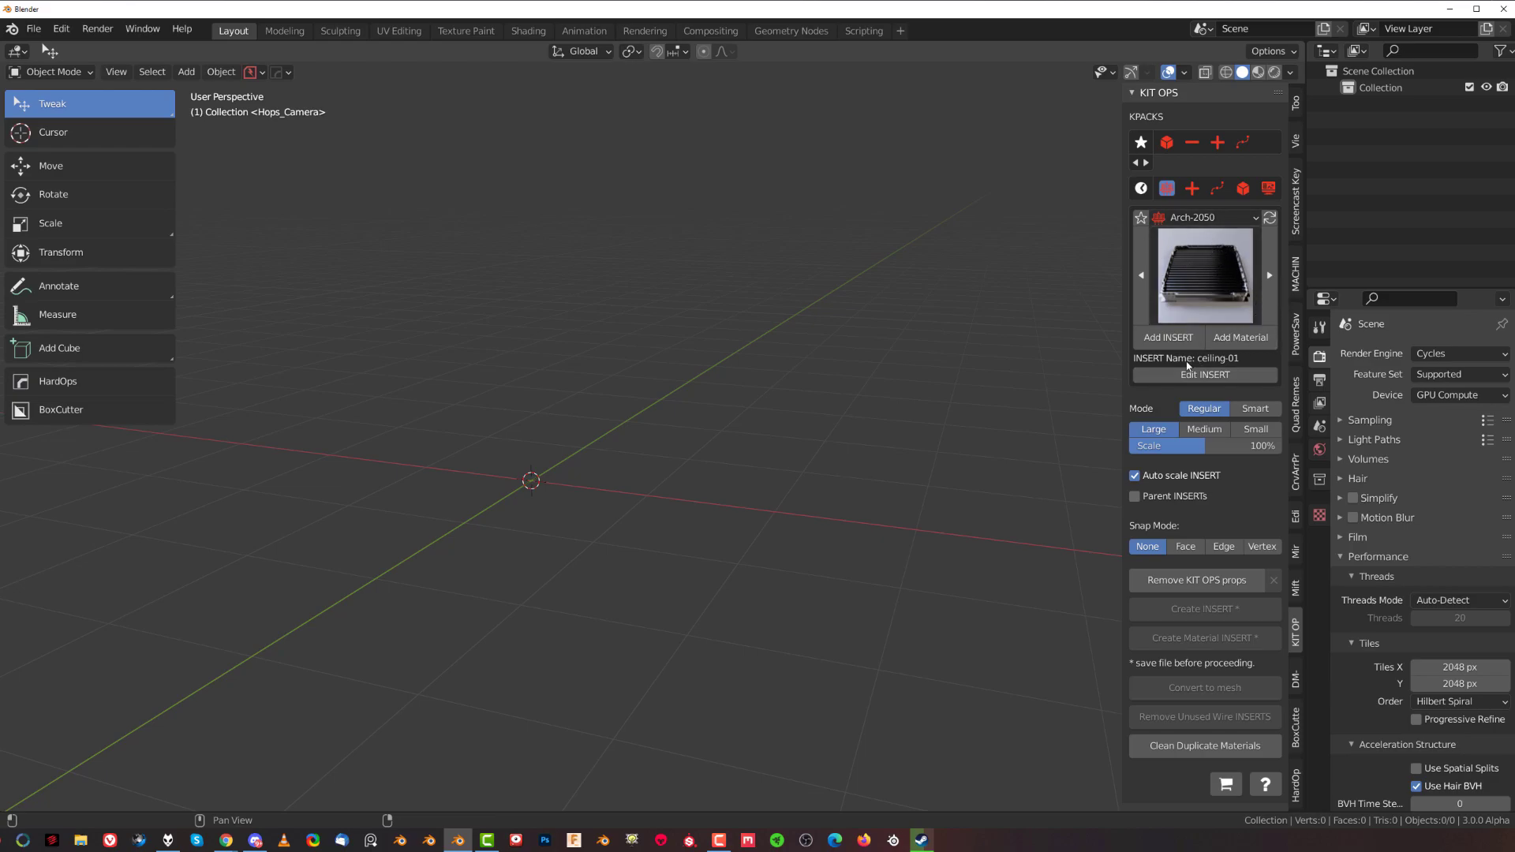
Preview the DM-Decals, DM-Solids, DM-Cables and DM-Gui packs in KIT OPS one after another
left_click(1215, 221)
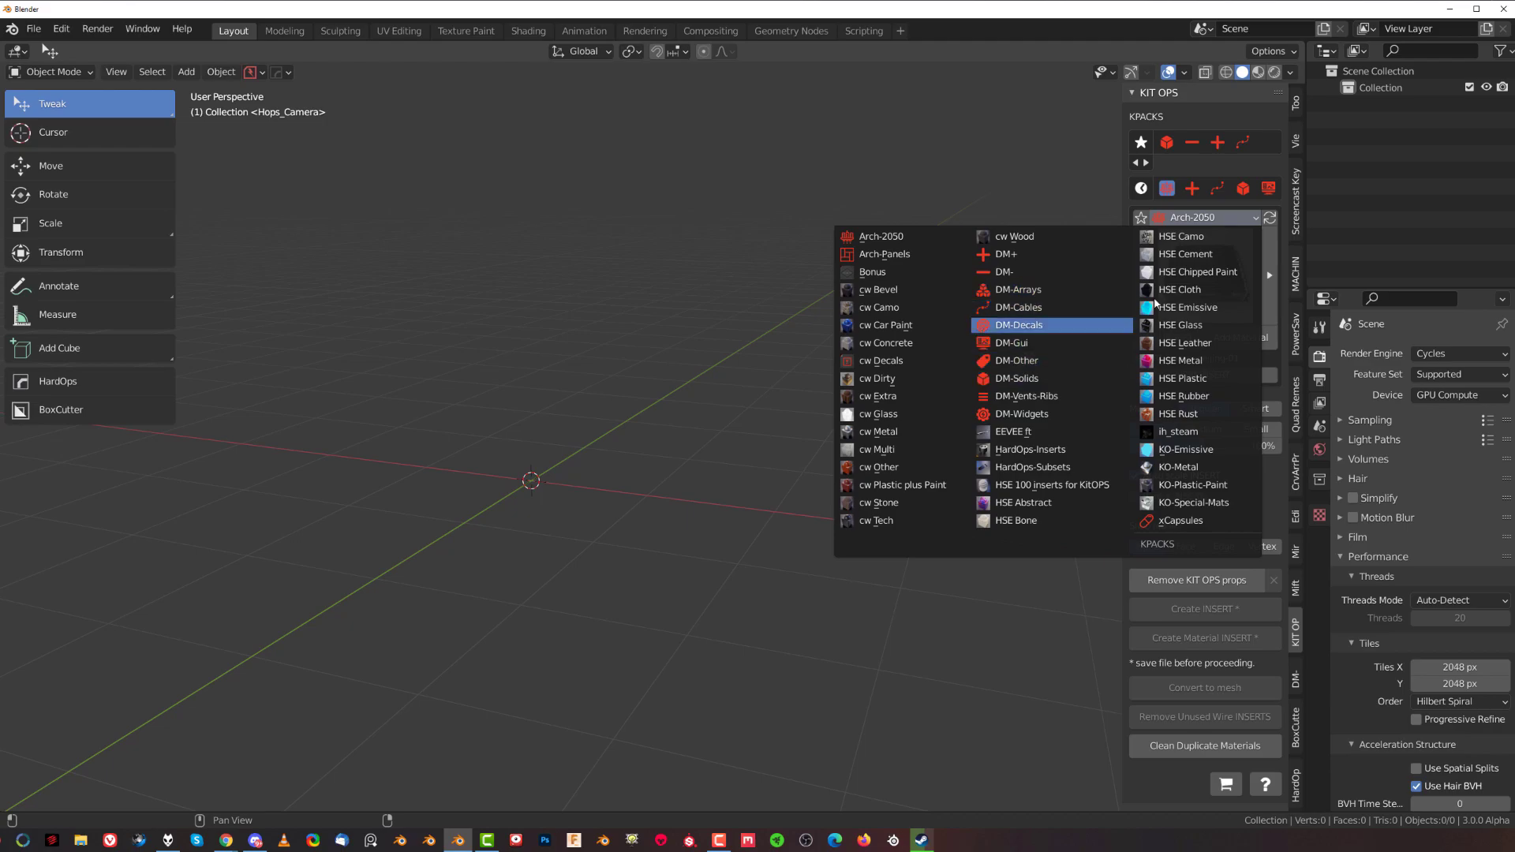
left_click(1033, 322)
left_click(1265, 189)
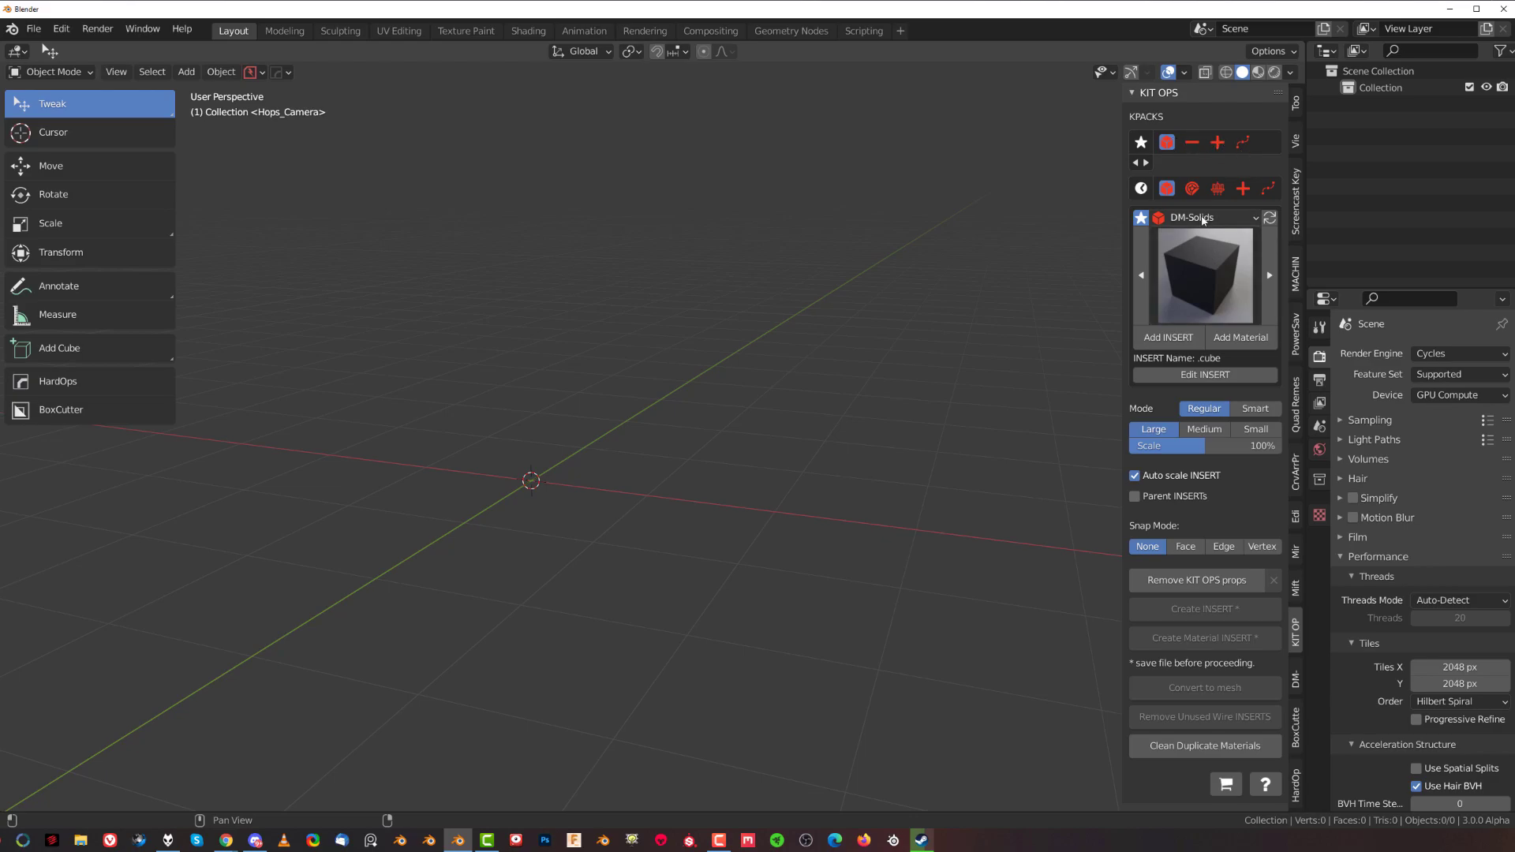
left_click(1207, 217)
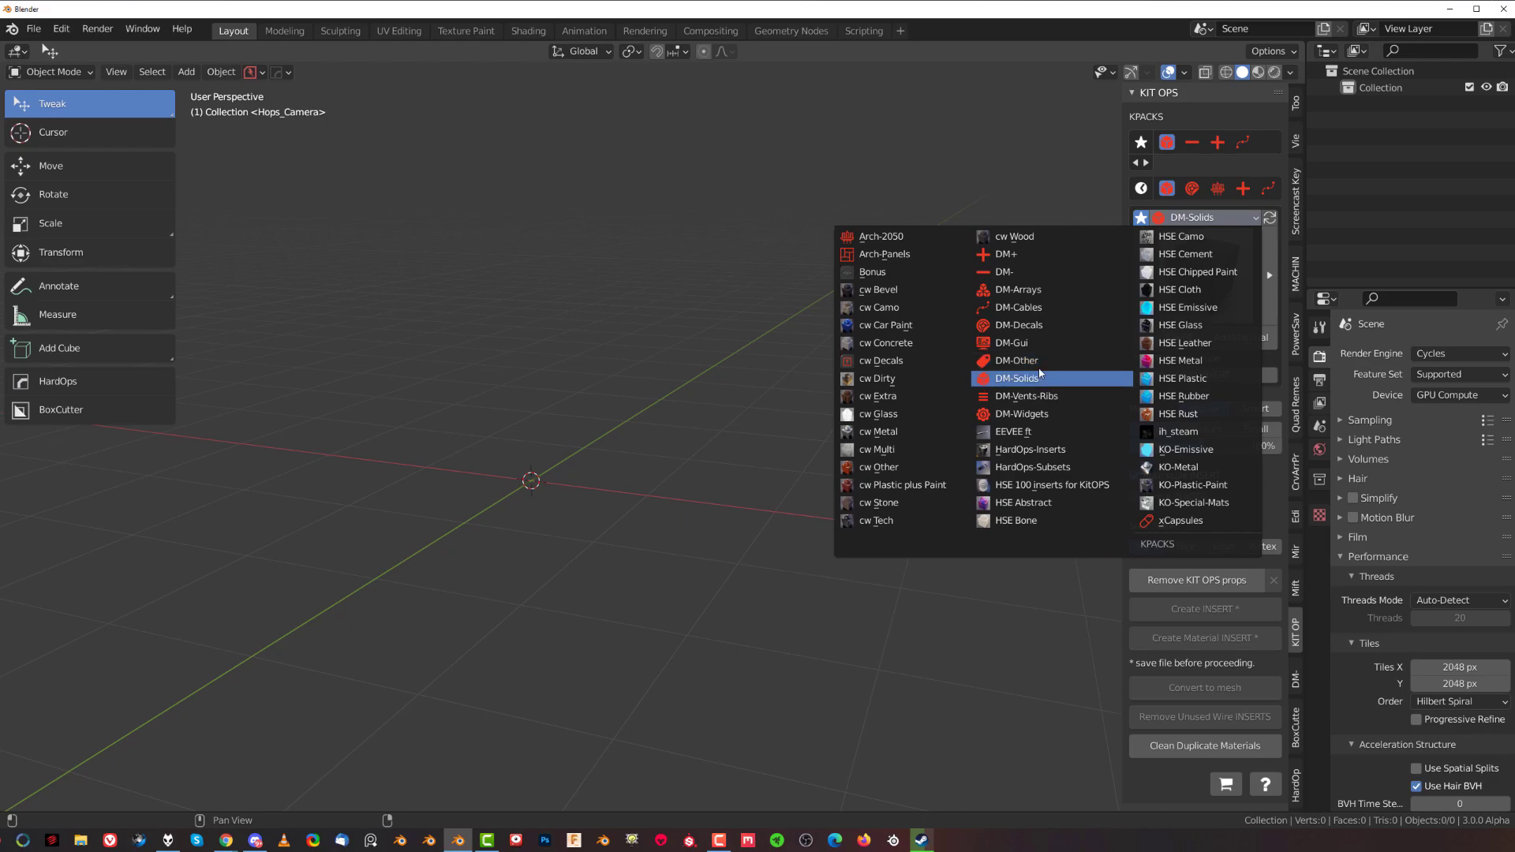
left_click(1042, 308)
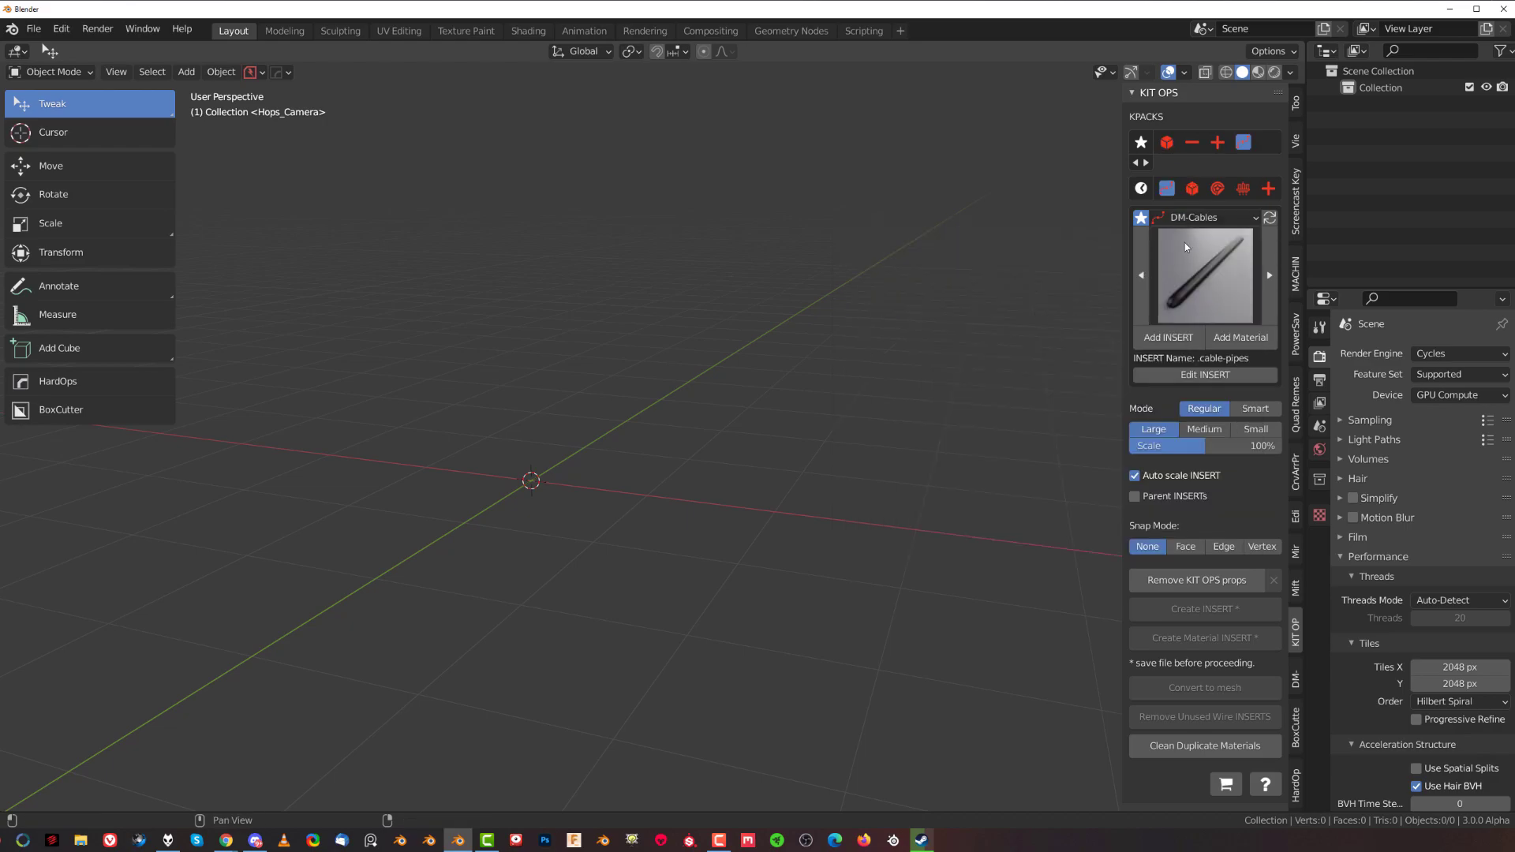
left_click(1191, 217)
left_click(1043, 344)
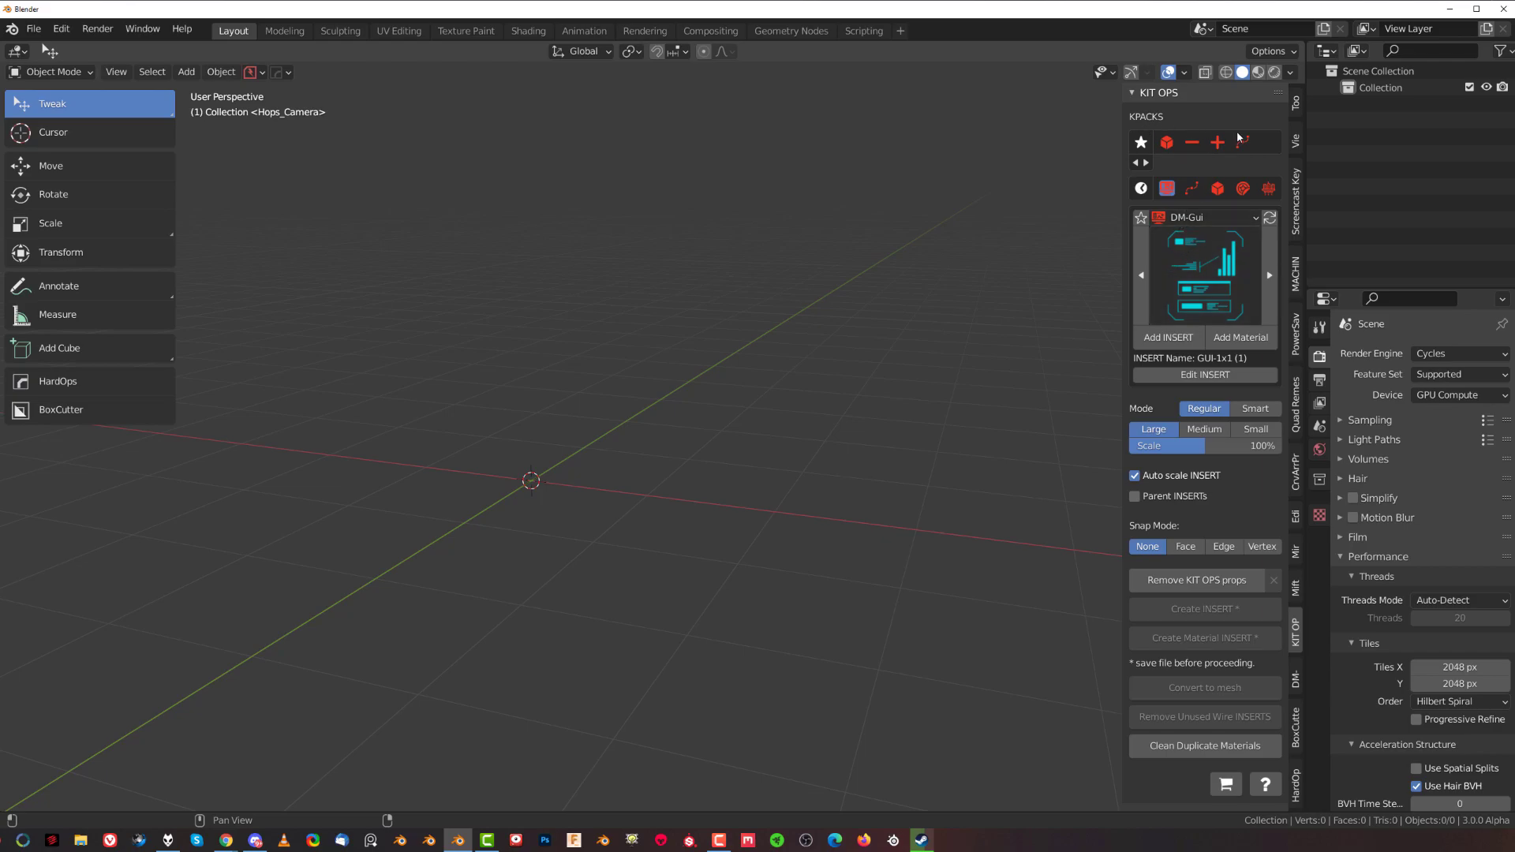
Switch KIT OPS to the DM-Solids pack and look through its inserts, keeping .cube chosen
left_click(1168, 143)
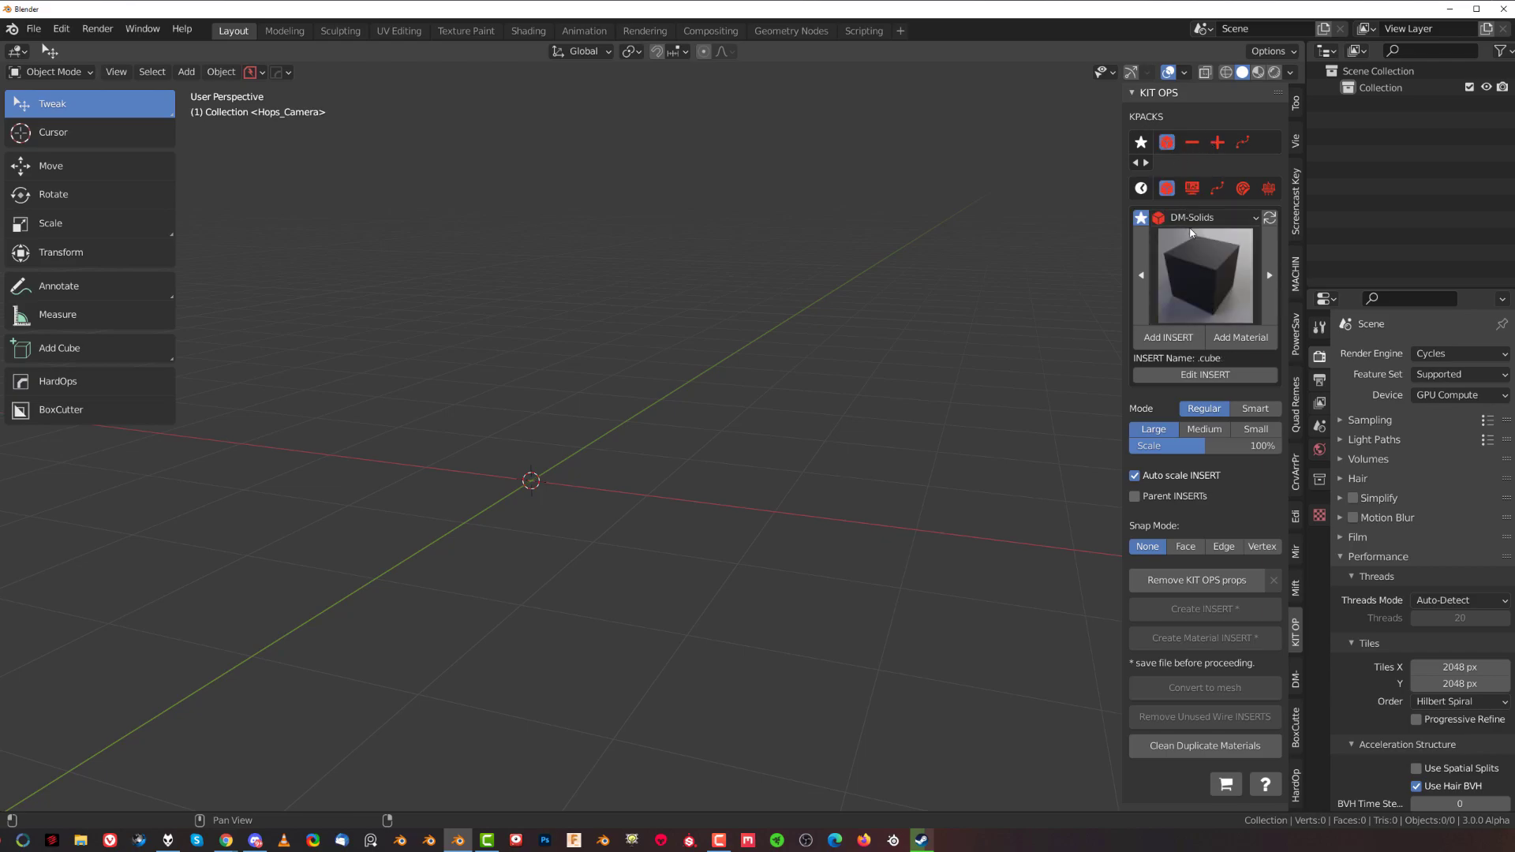
left_click(1202, 253)
left_click(1220, 301)
Activate the HardOps tool and add its bevelled primitive cube to the scene
key("alt+w")
key("alt+w")
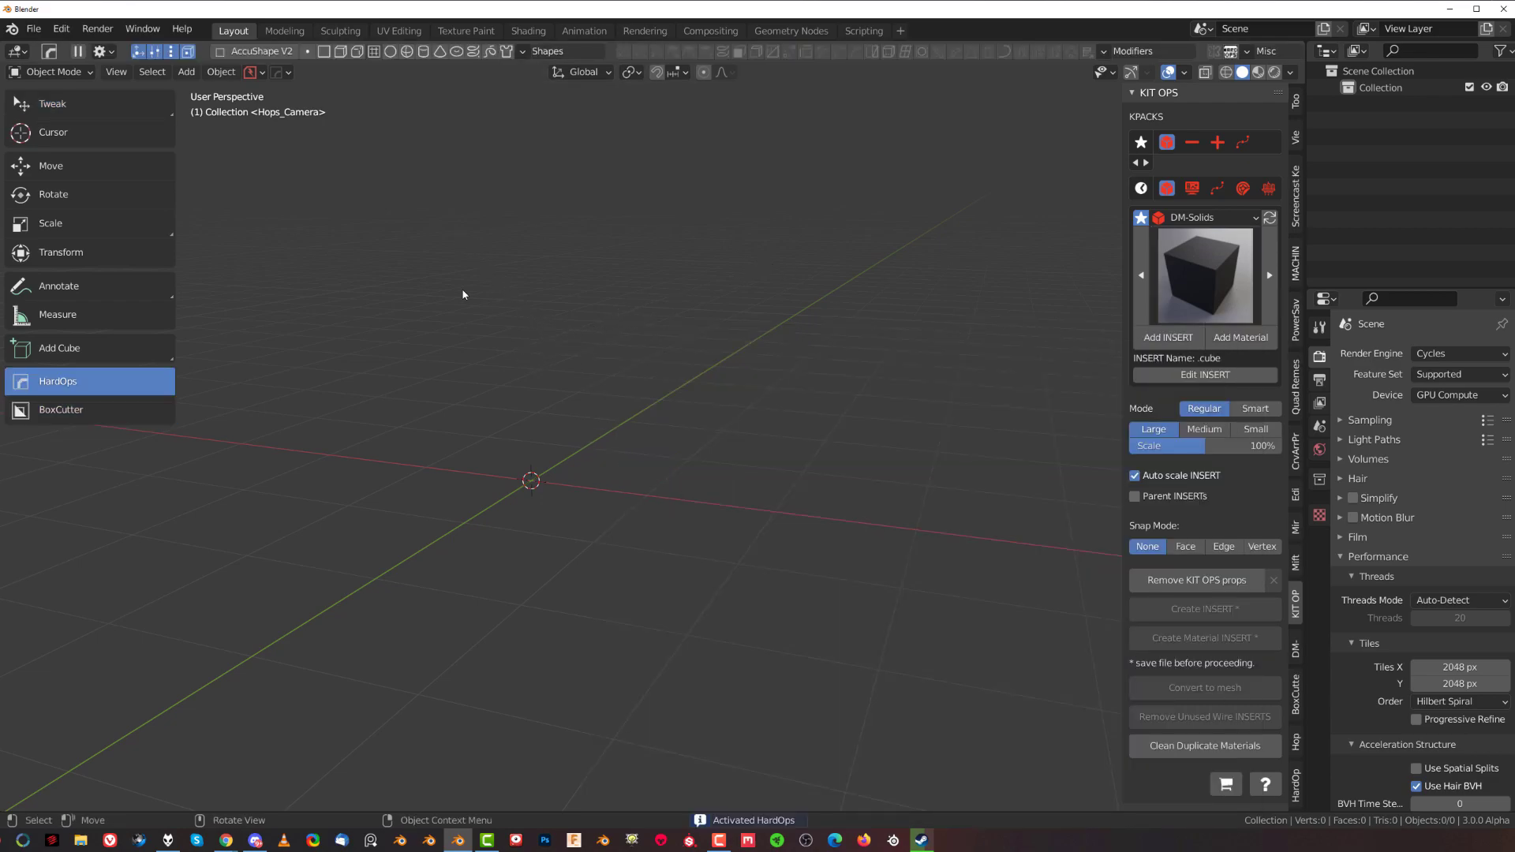
left_click(357, 52)
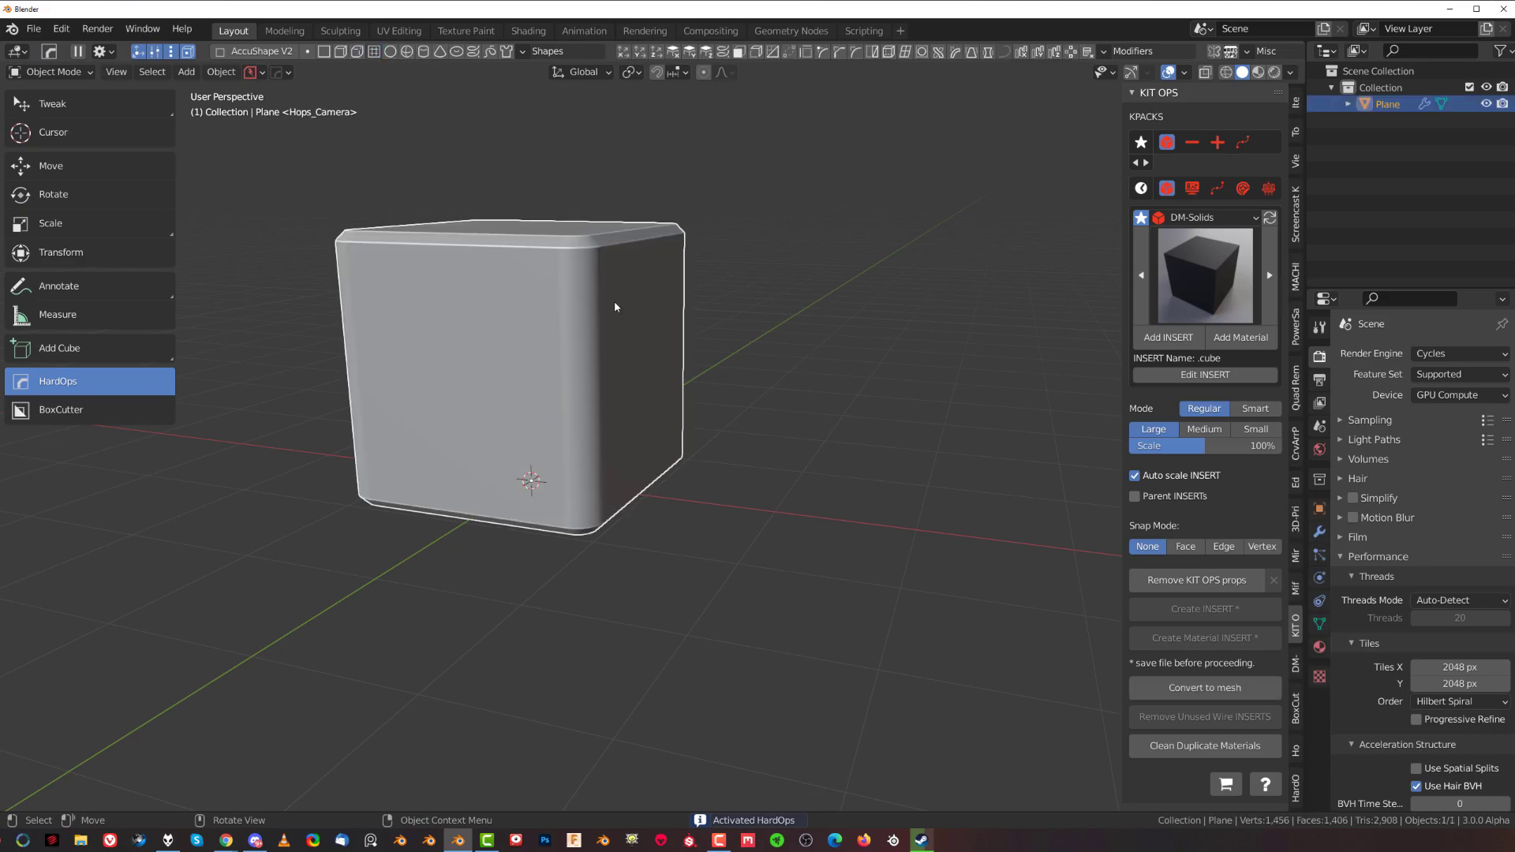
Stretch the cube along Y with its HOPS_screw_y handle and adjust its bevels with the handles above it
scroll(614, 300, "up", 4)
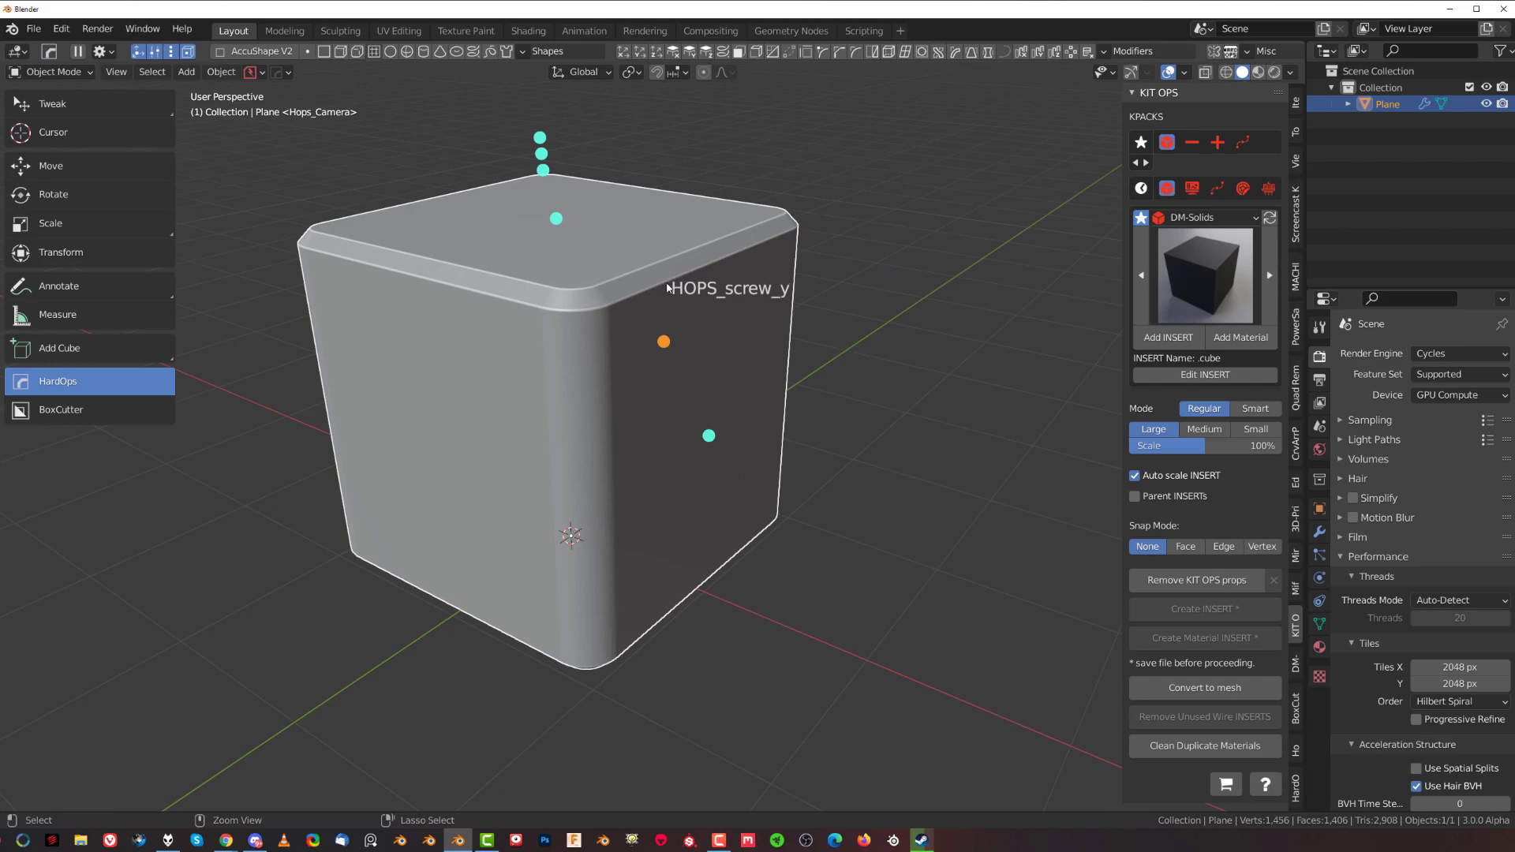
left_click(664, 342)
left_click_drag(739, 333, 631, 316)
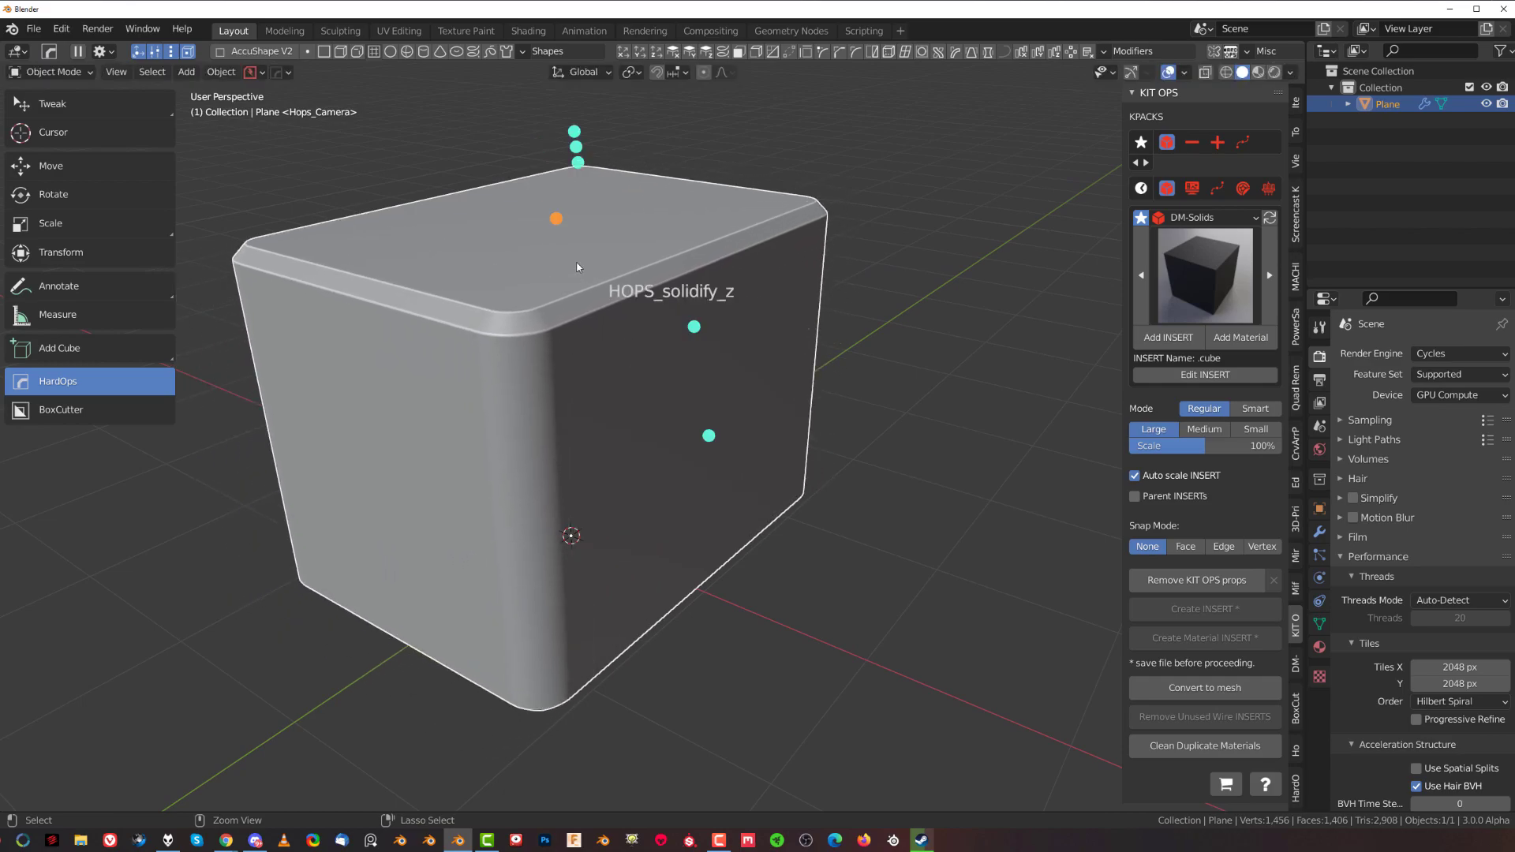
mouse_move(575, 134)
left_mouse_down()
mouse_move(594, 140)
mouse_move(576, 171)
mouse_move(580, 148)
left_mouse_up()
left_click(576, 126)
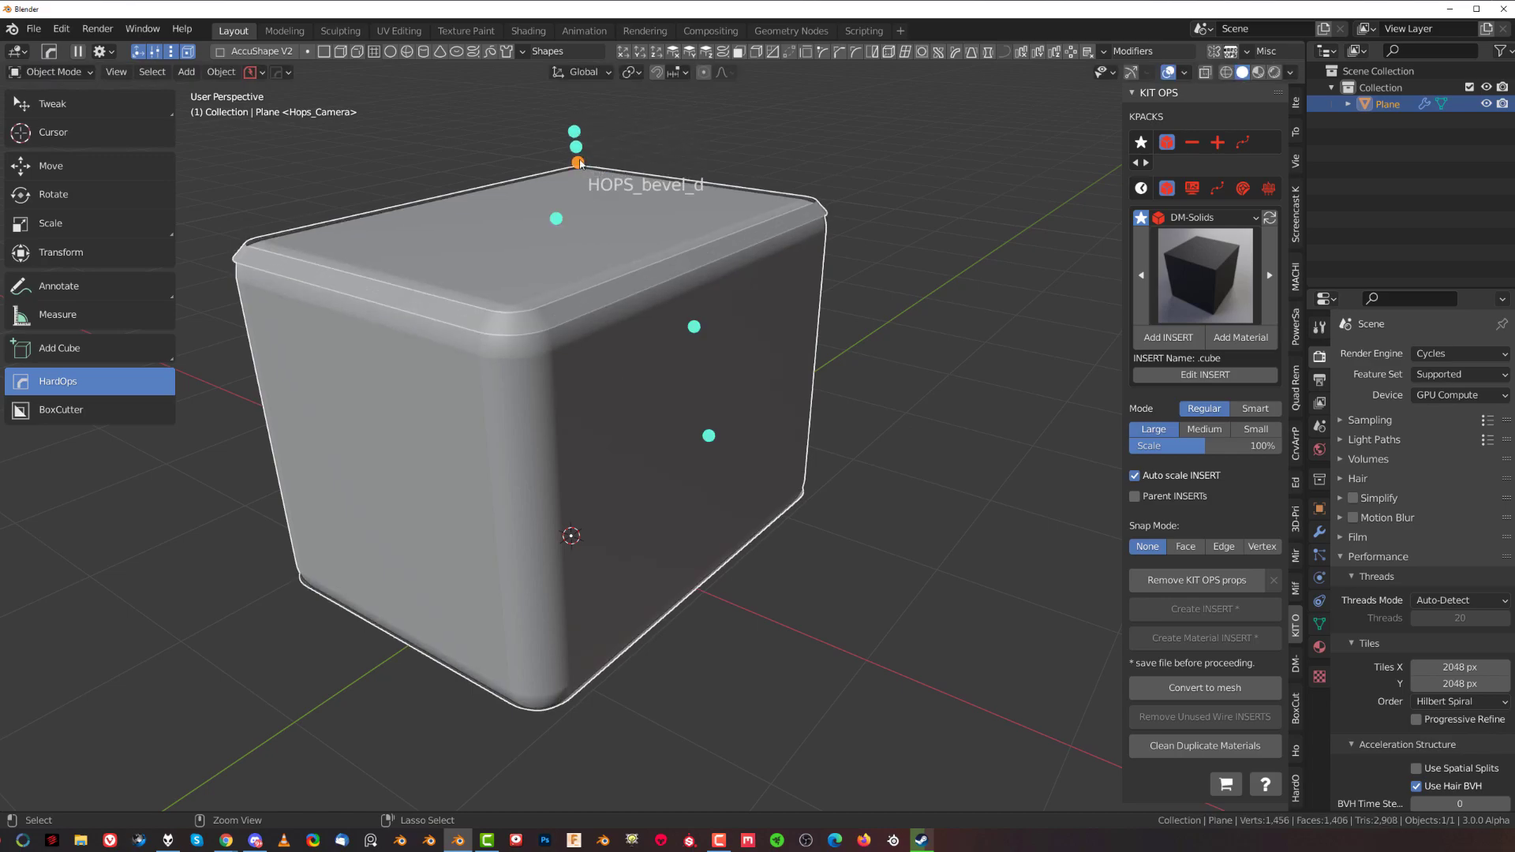
left_click(575, 142)
mouse_move(593, 163)
left_mouse_down()
mouse_move(589, 128)
mouse_move(619, 158)
left_mouse_up()
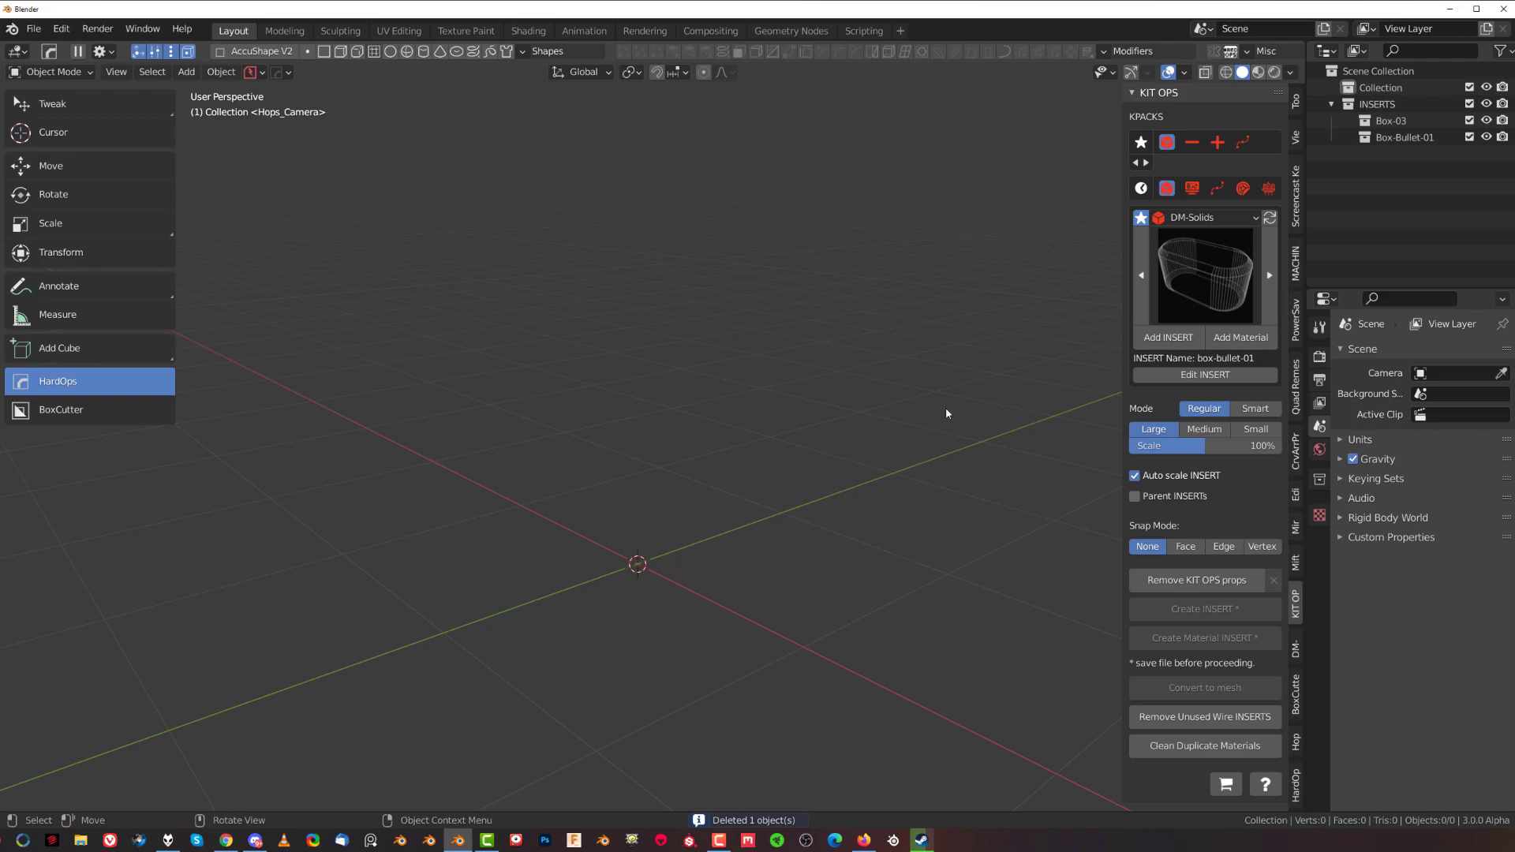
Add the box-bullet-01 insert from the DM-Solids pack to the empty scene
left_click(1191, 266)
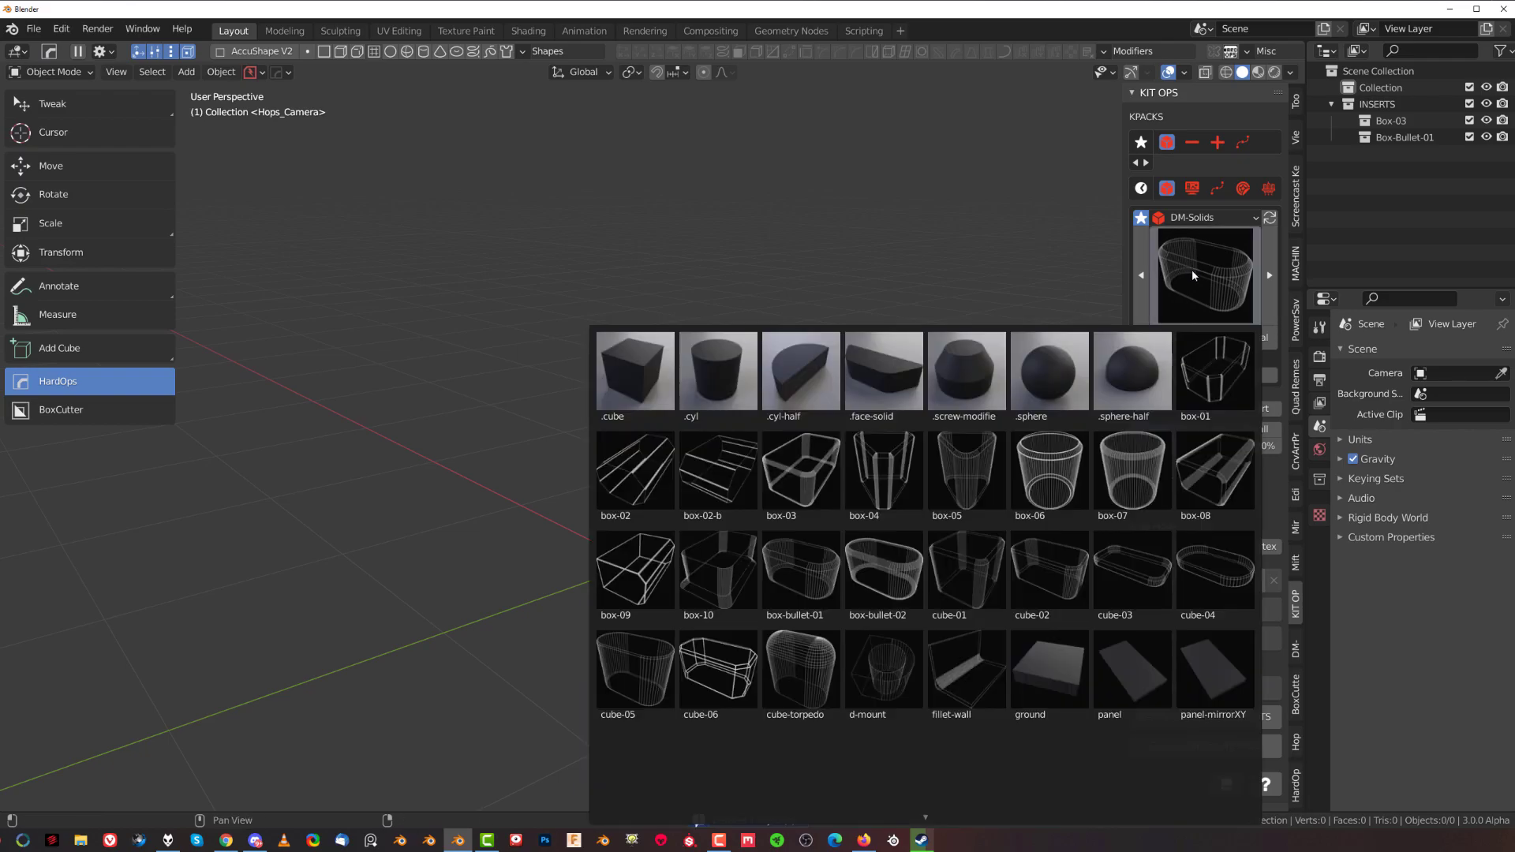
left_click(799, 570)
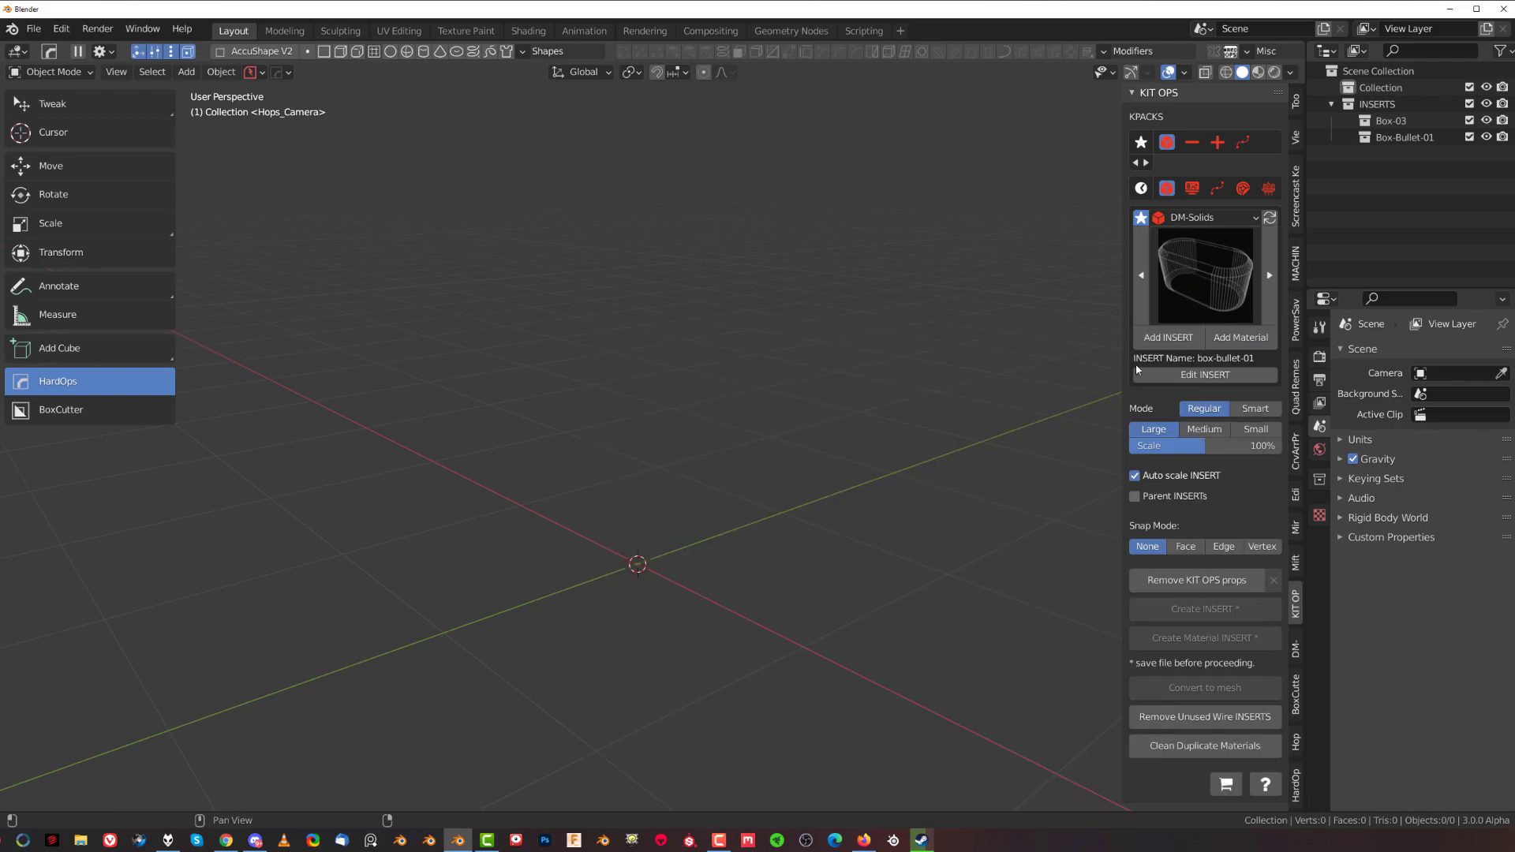
left_click(1168, 337)
scroll(695, 464, "down", 2)
scroll(789, 430, "up", 2)
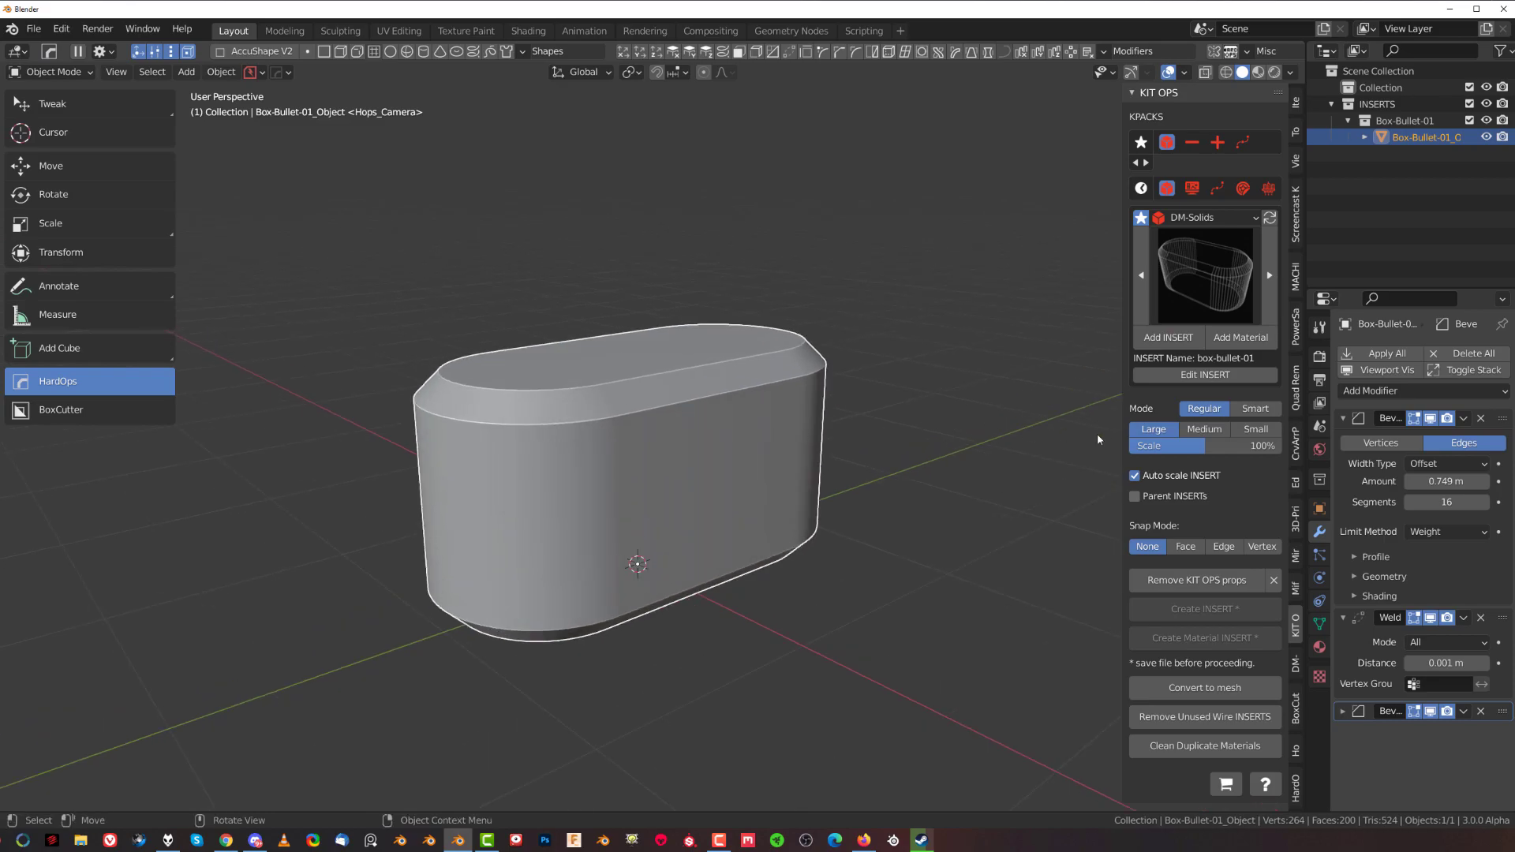
Widen the modifier properties area and collapse the insert's whole modifier stack
left_click(1342, 419)
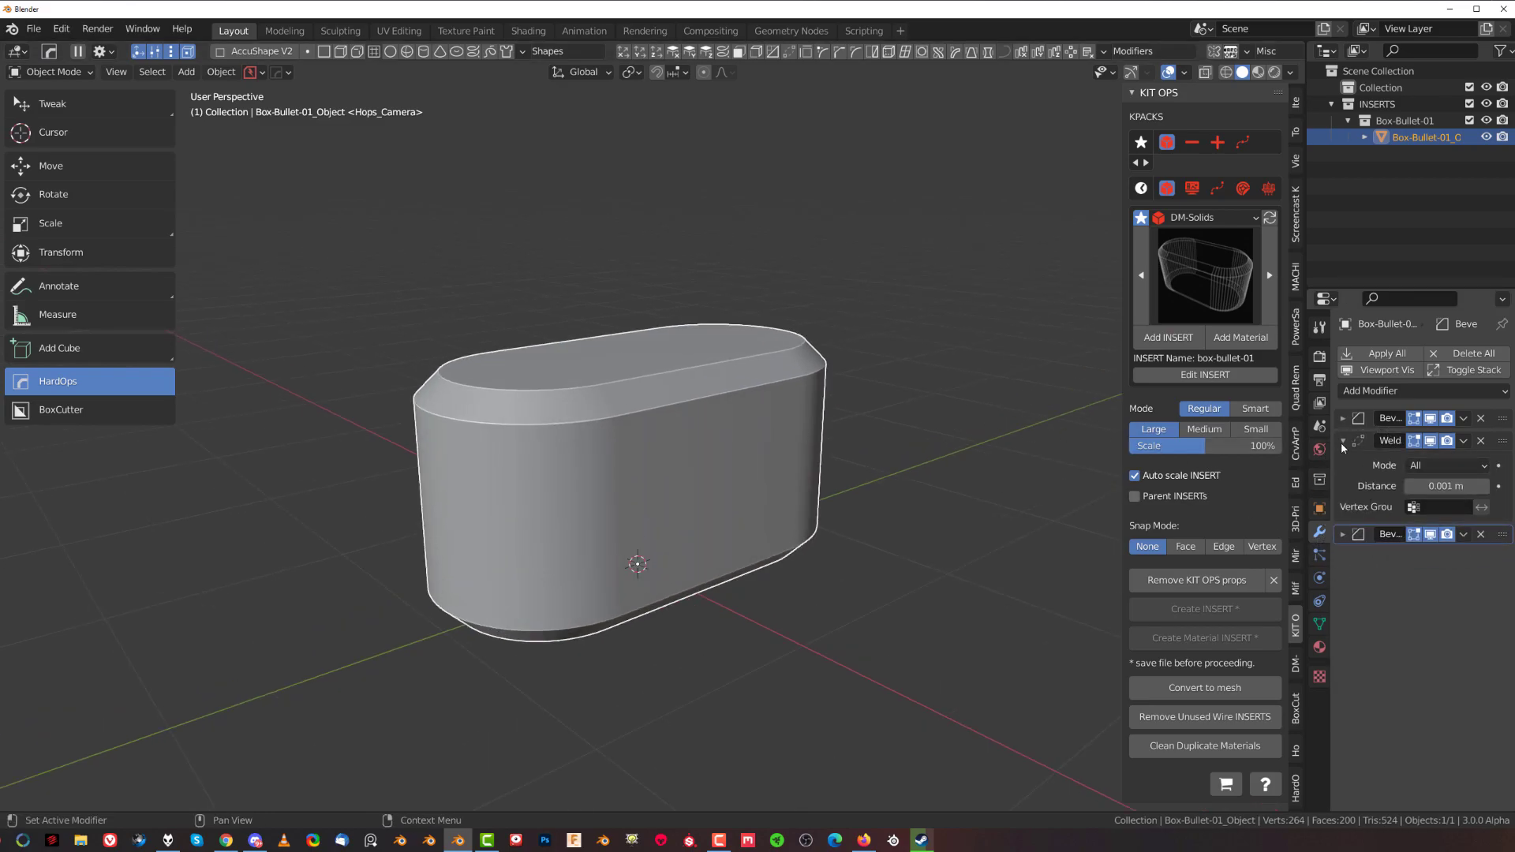
left_click(1343, 418)
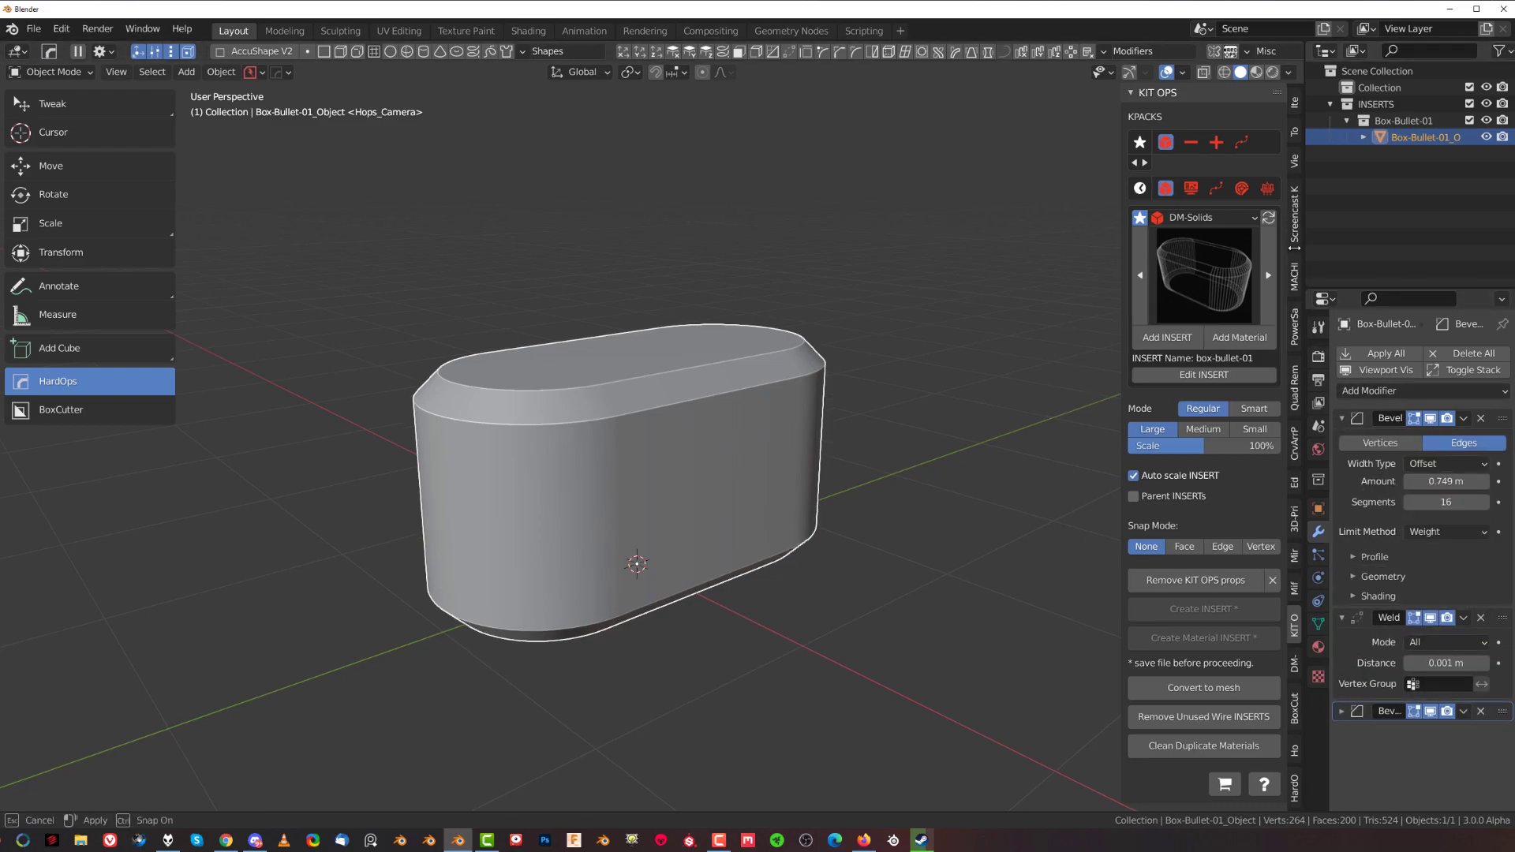
left_click_drag(1307, 254, 1224, 254)
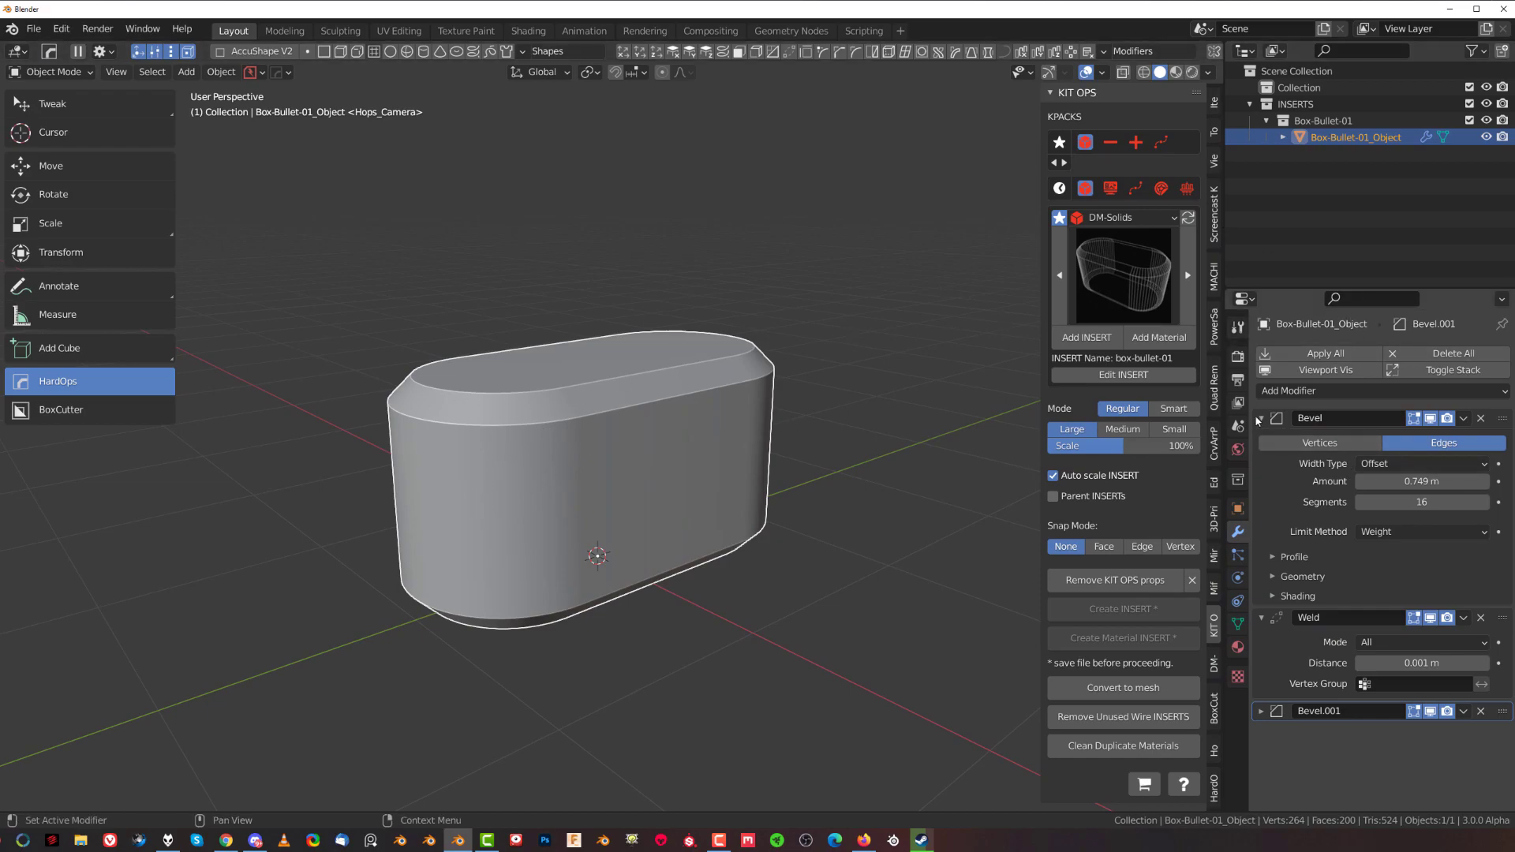
left_click(1448, 371)
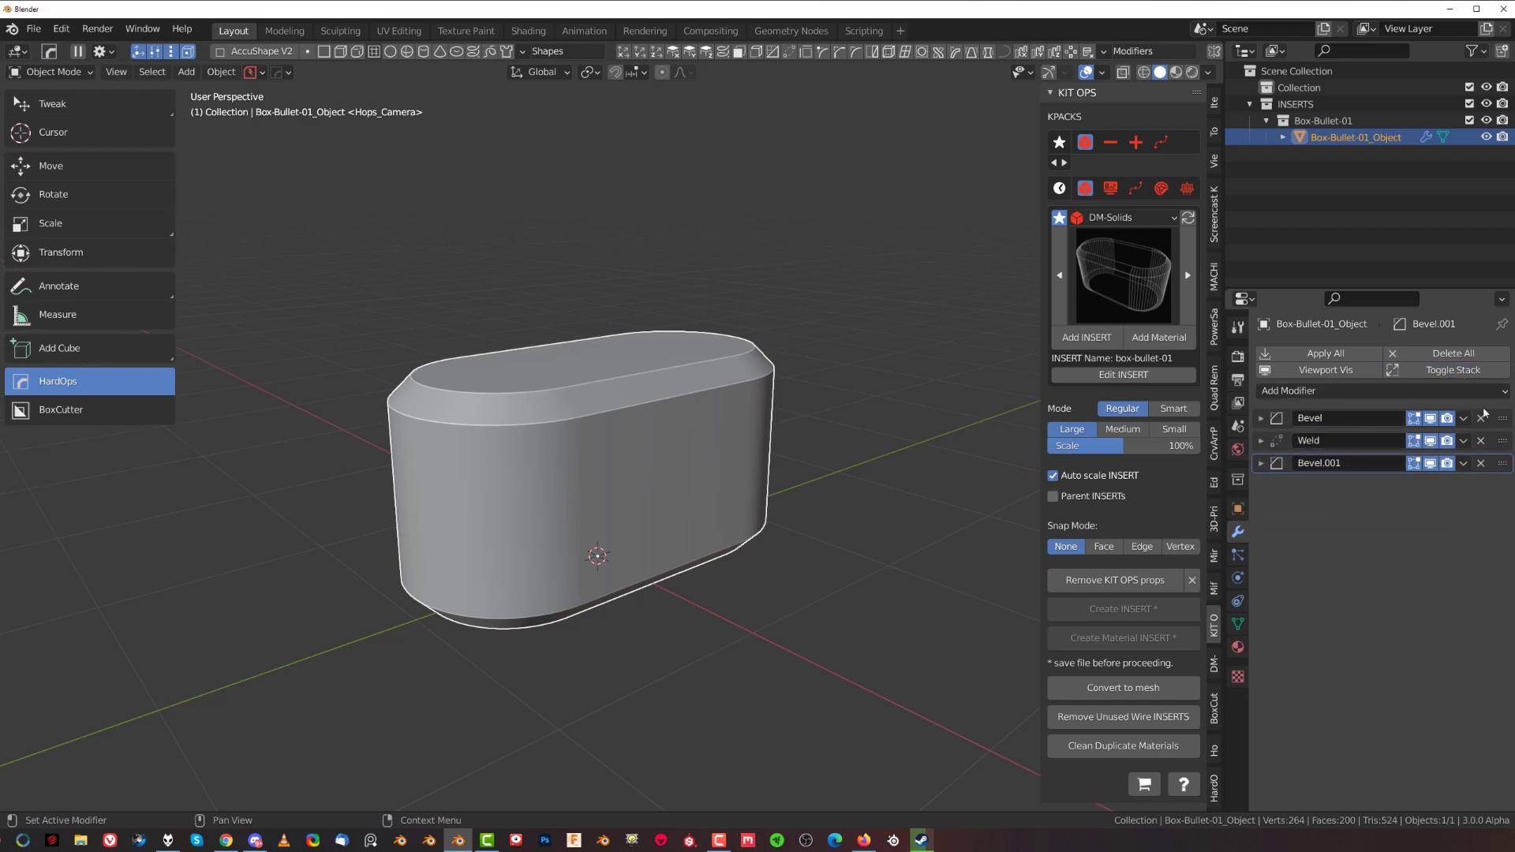
Adjust the insert's bevels with HardOps Bevel, setting Bevel.001 to about 0.120 and the weight-limited Bevel to about 0.348
middle_click_drag(501, 431, 698, 401)
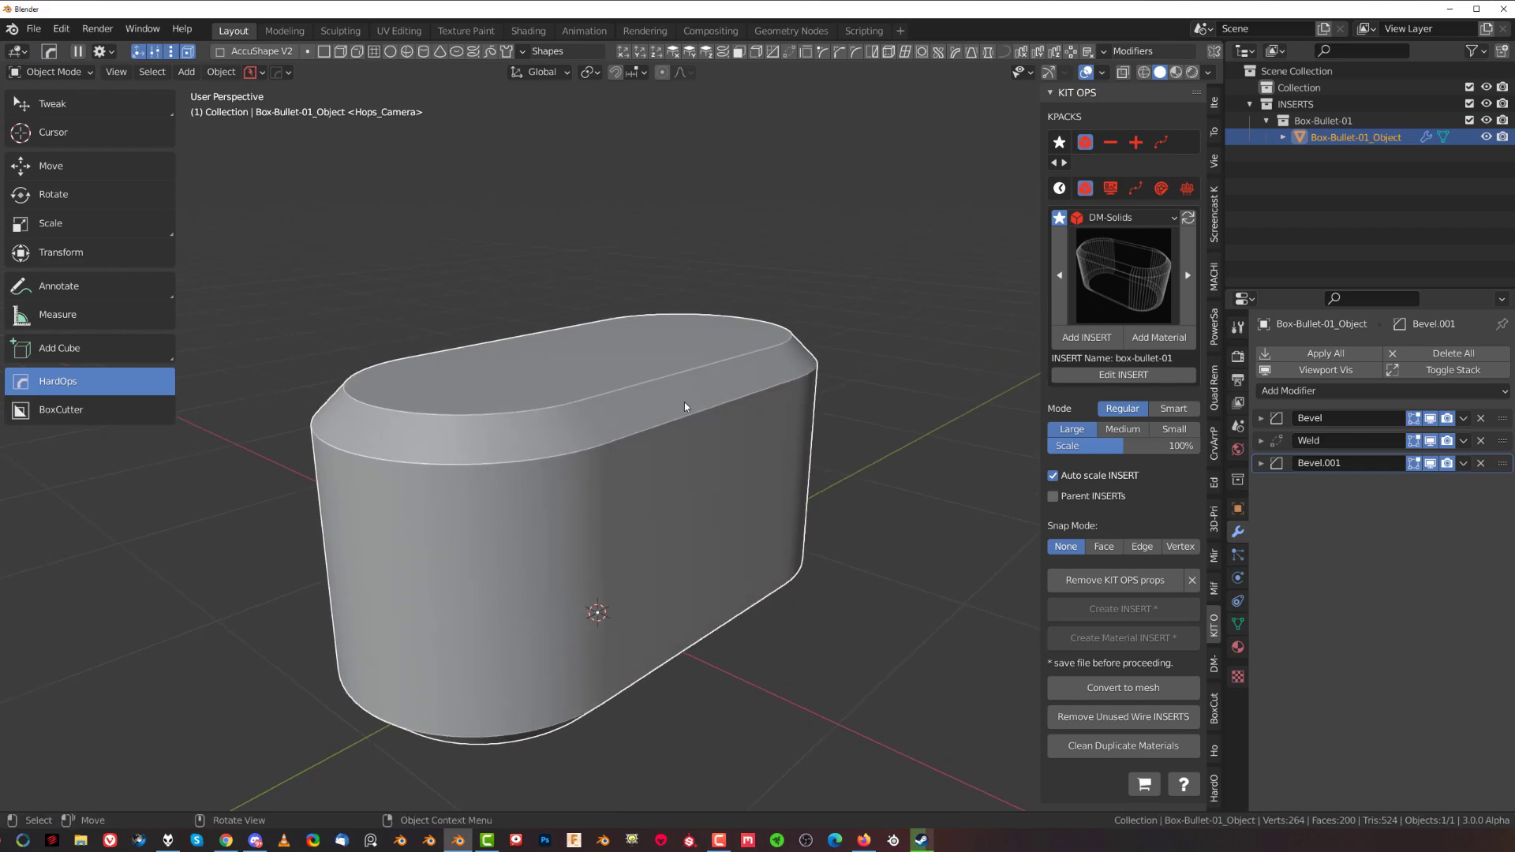
key("q")
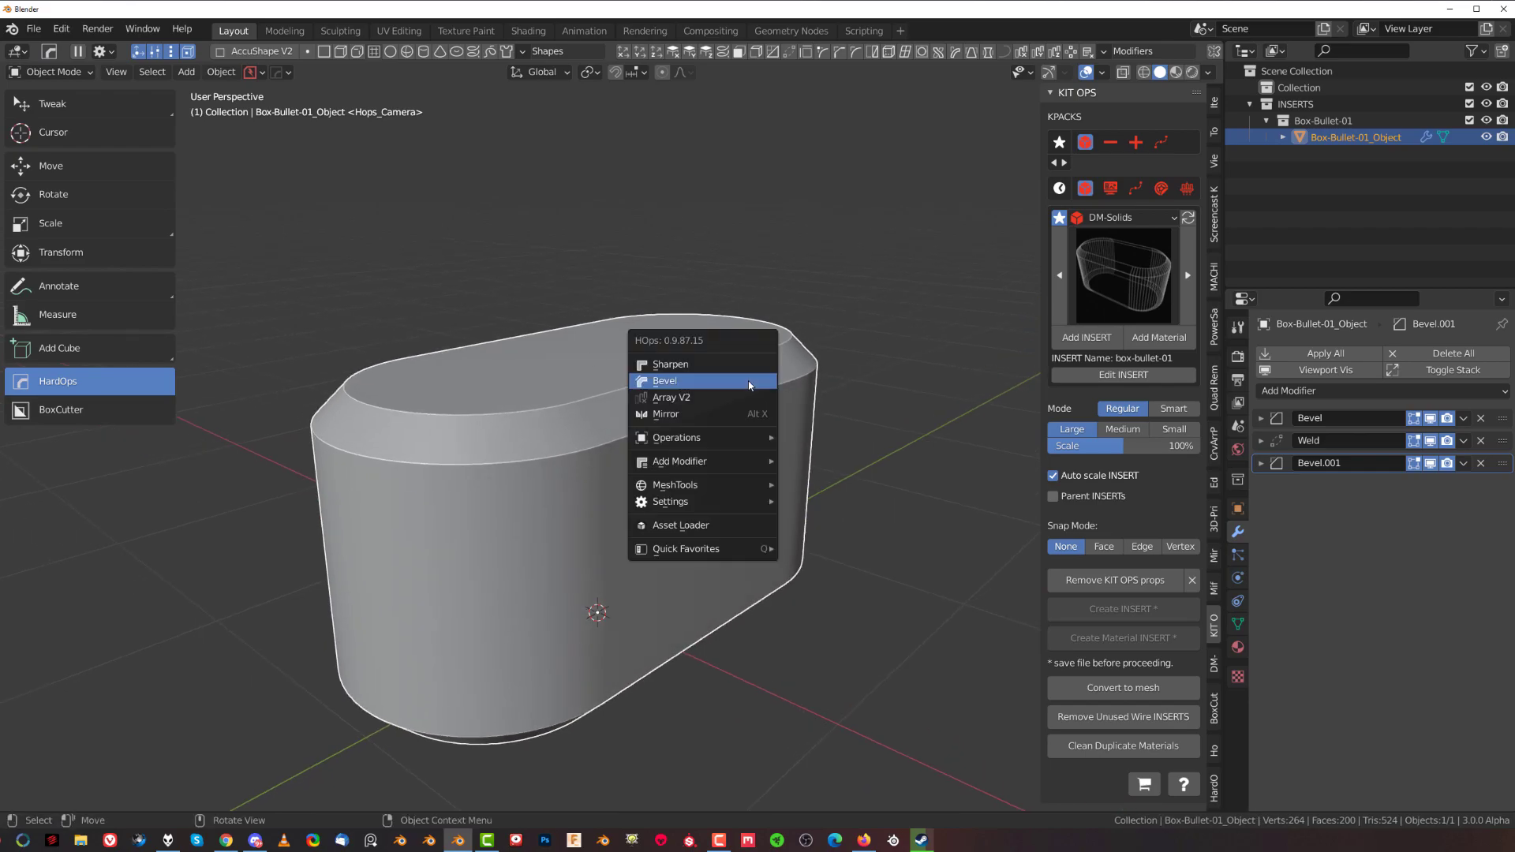
left_click(748, 381)
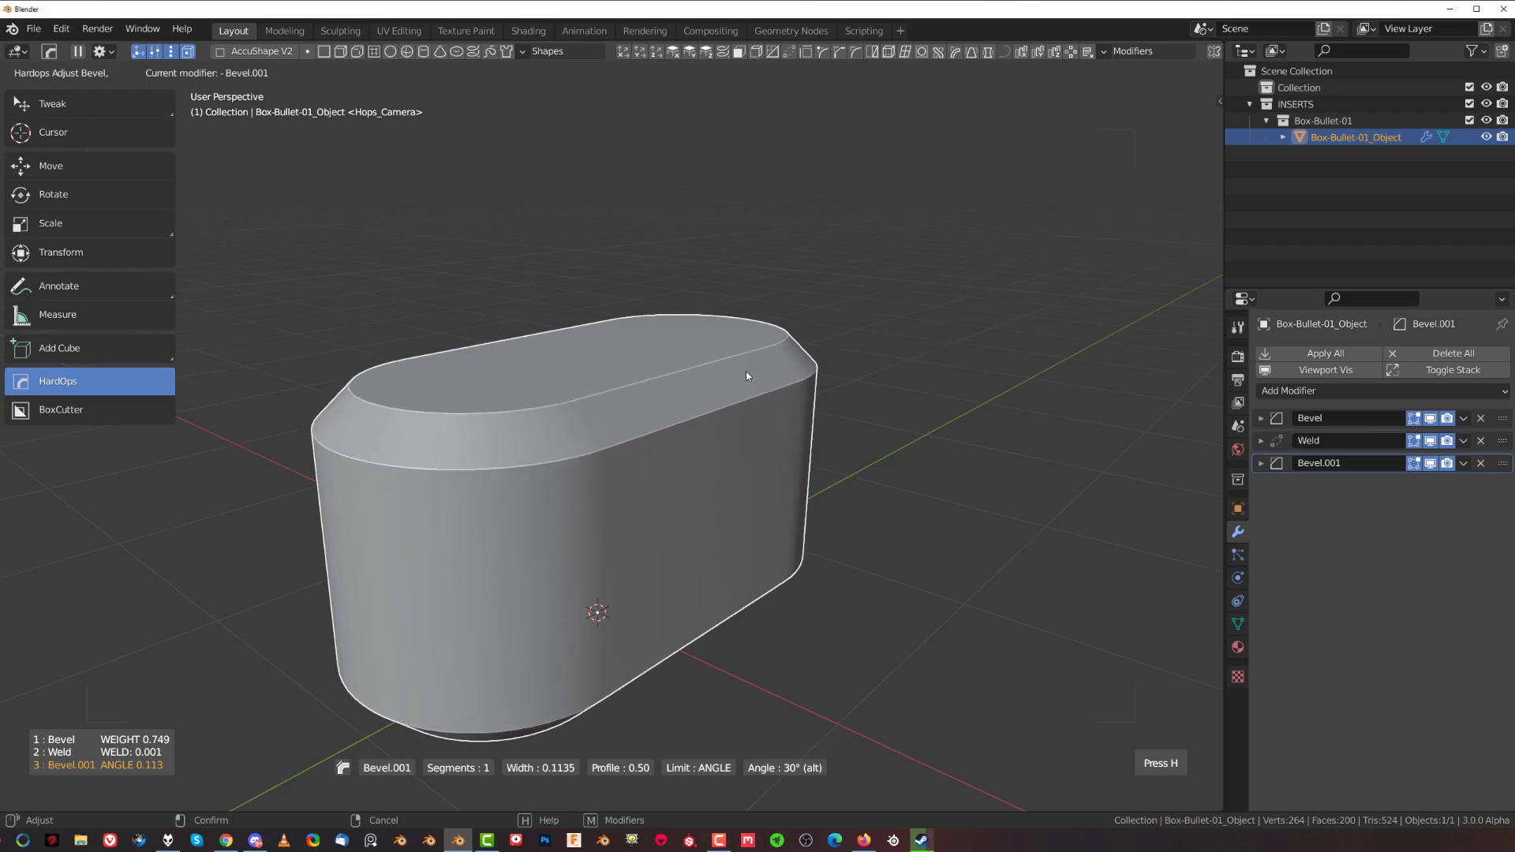
scroll(741, 368, "up", 1, "ctrl")
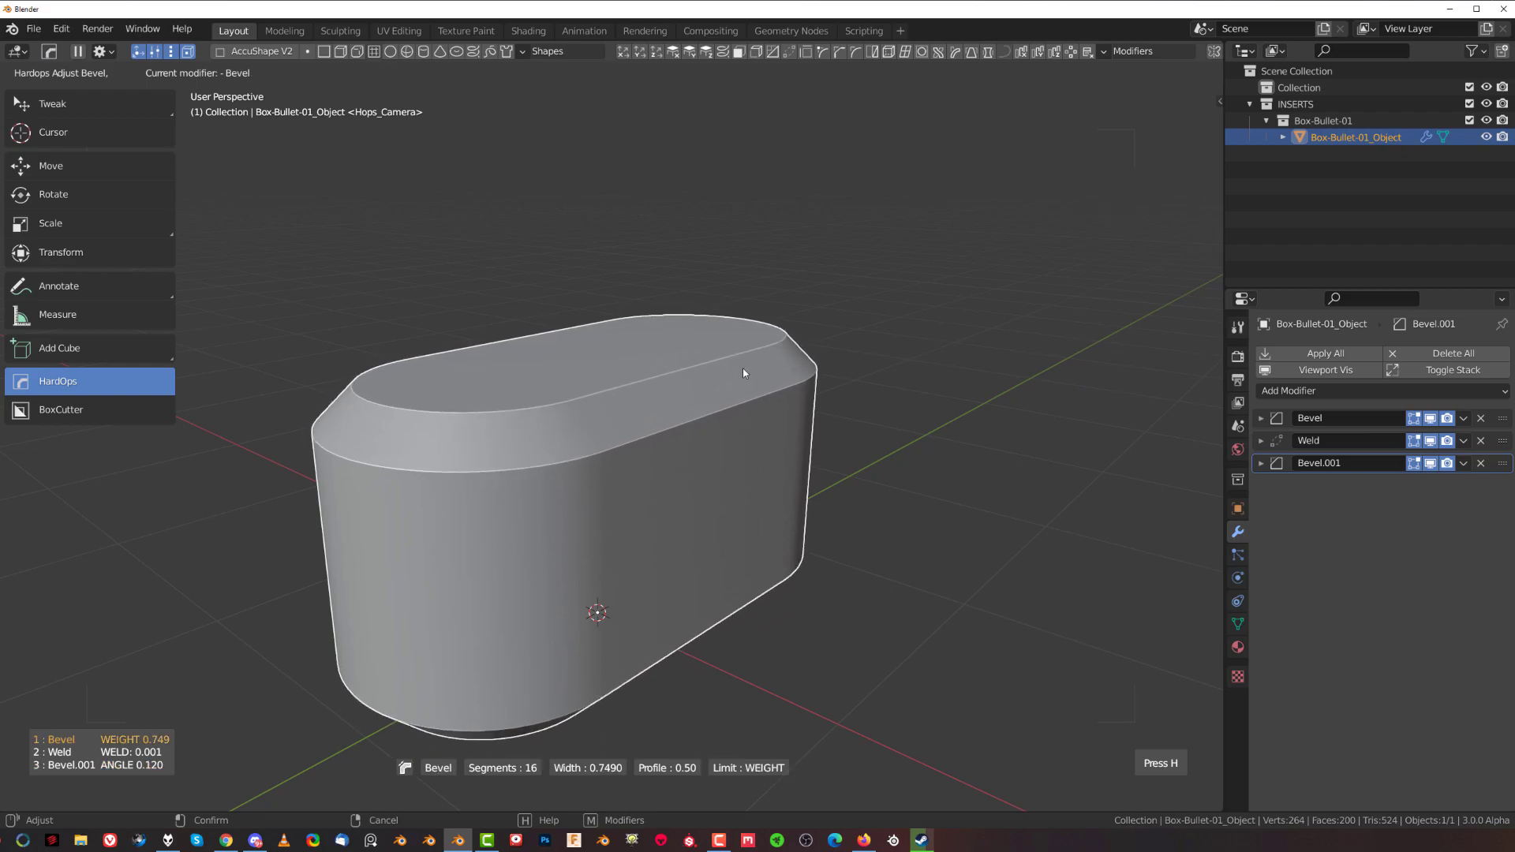
left_click(849, 374)
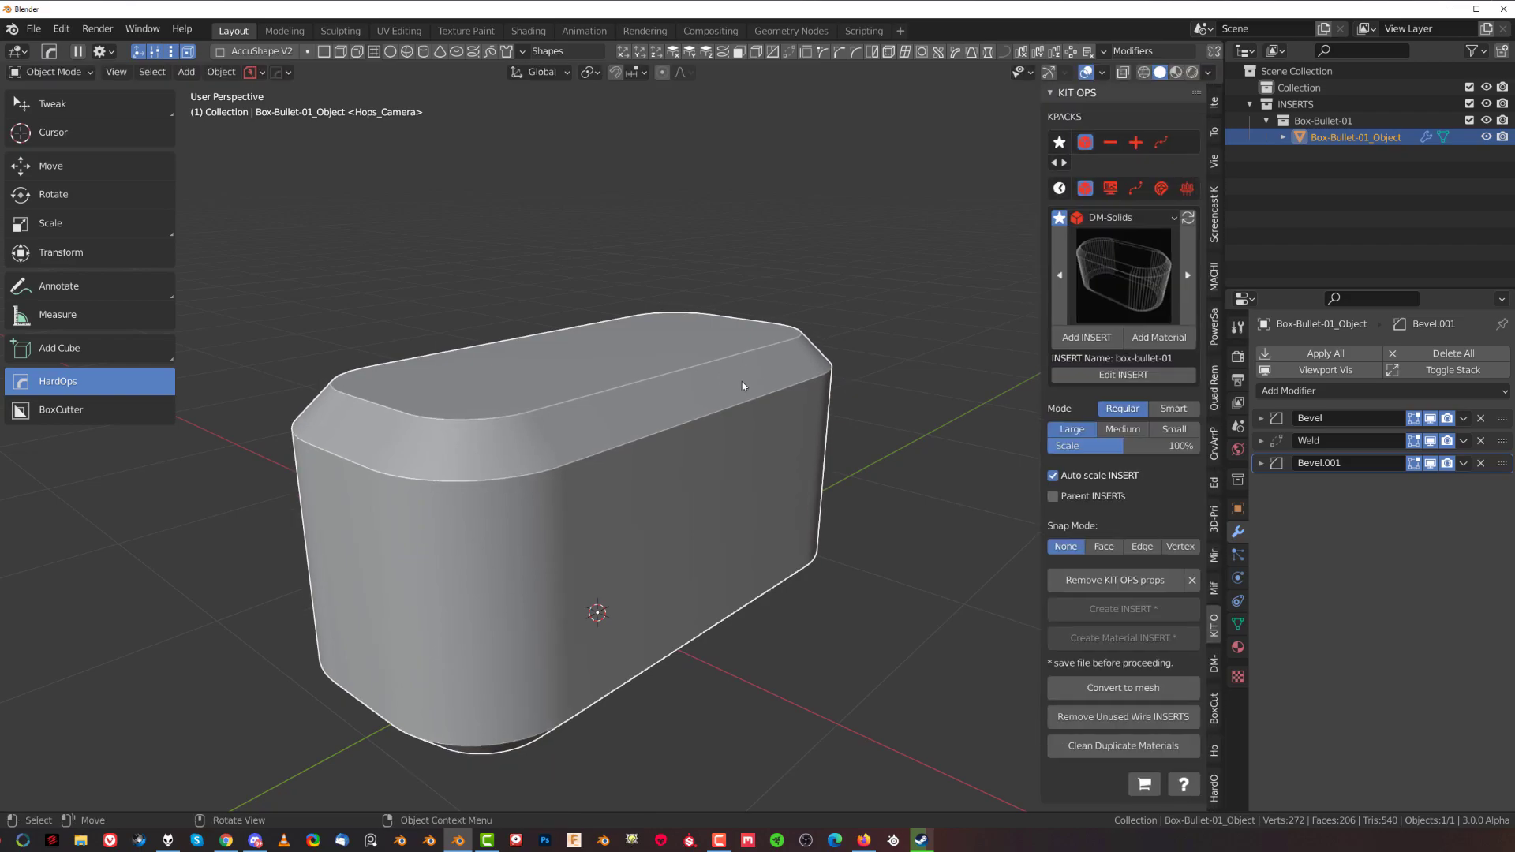
Add a new 30° HardOps bevel with 3 segments and a width of about 0.0055 to the insert
key("q")
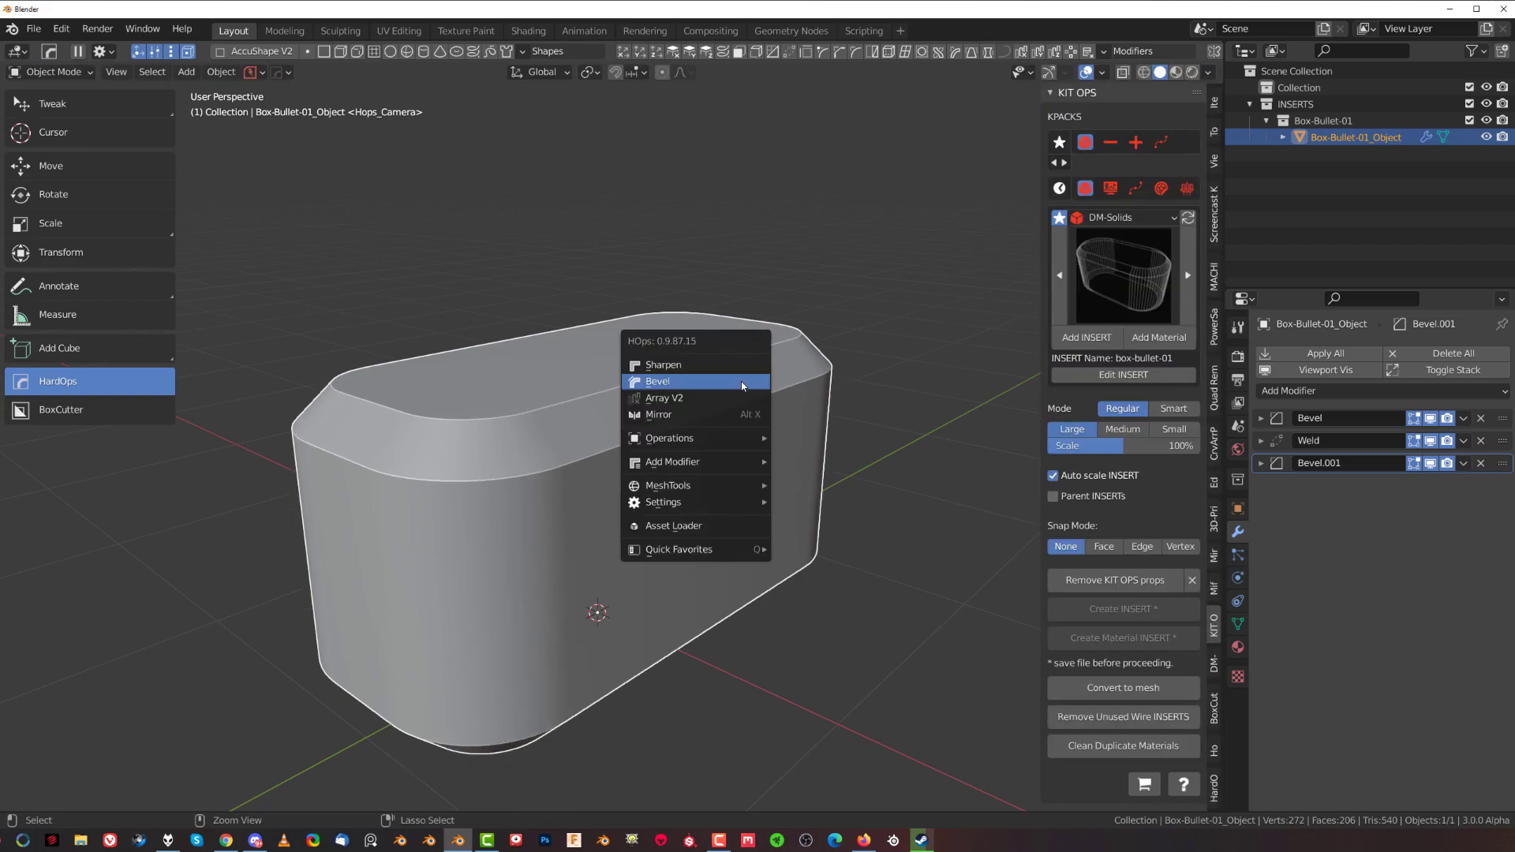
left_click(741, 385)
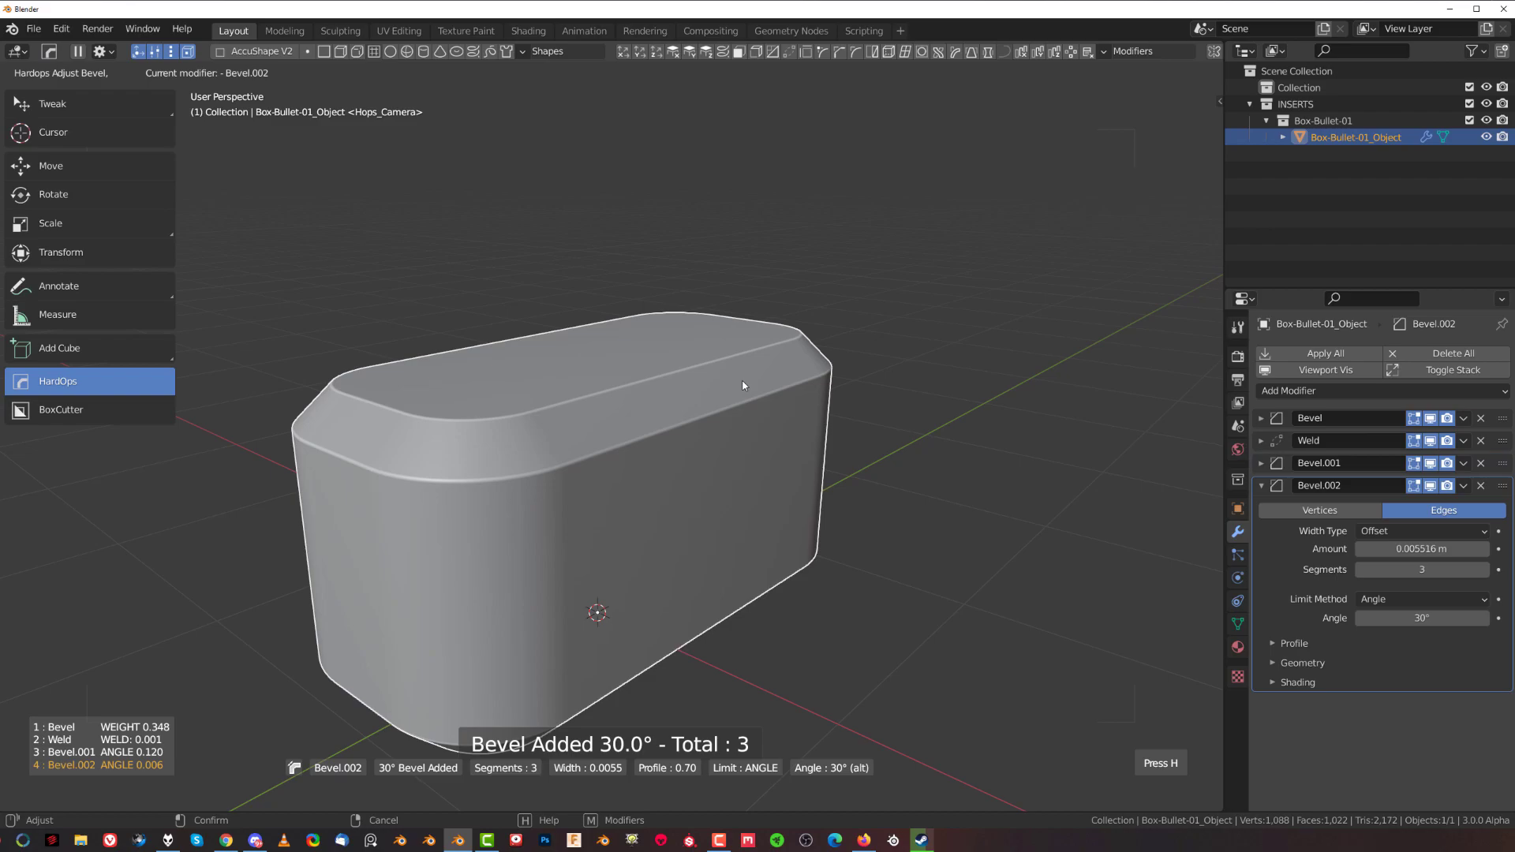
left_click(742, 385)
Fine-tune the insert's bevels with HardOps Bevel: Bevel.002 to about 0.0033, Bevel.001 to about 0.127, and the weight-limited Bevel to about 0.301
scroll(630, 443, "up", 4)
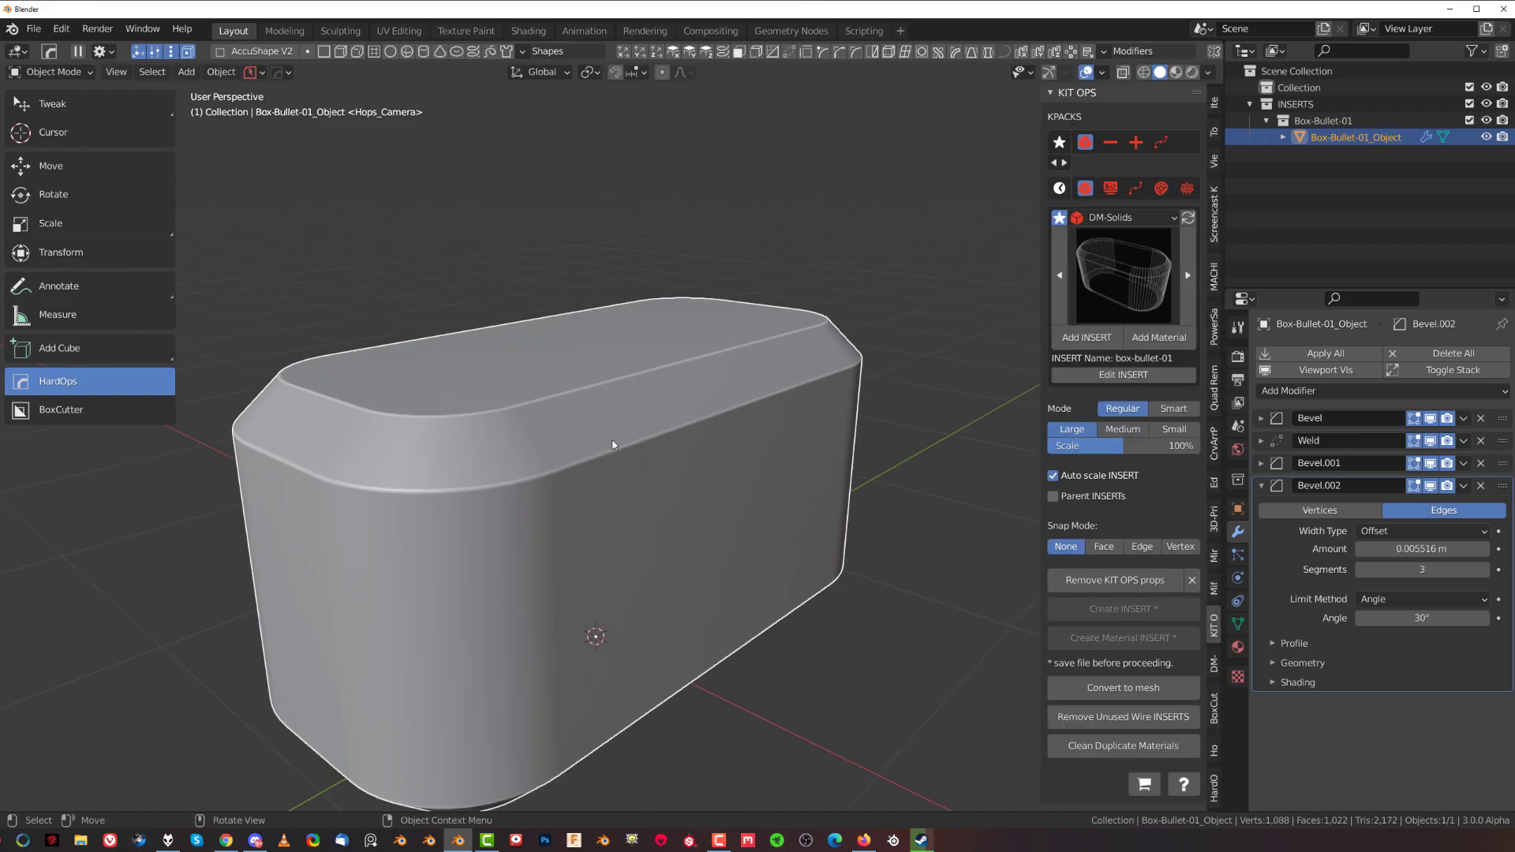
scroll(705, 452, "down", 3)
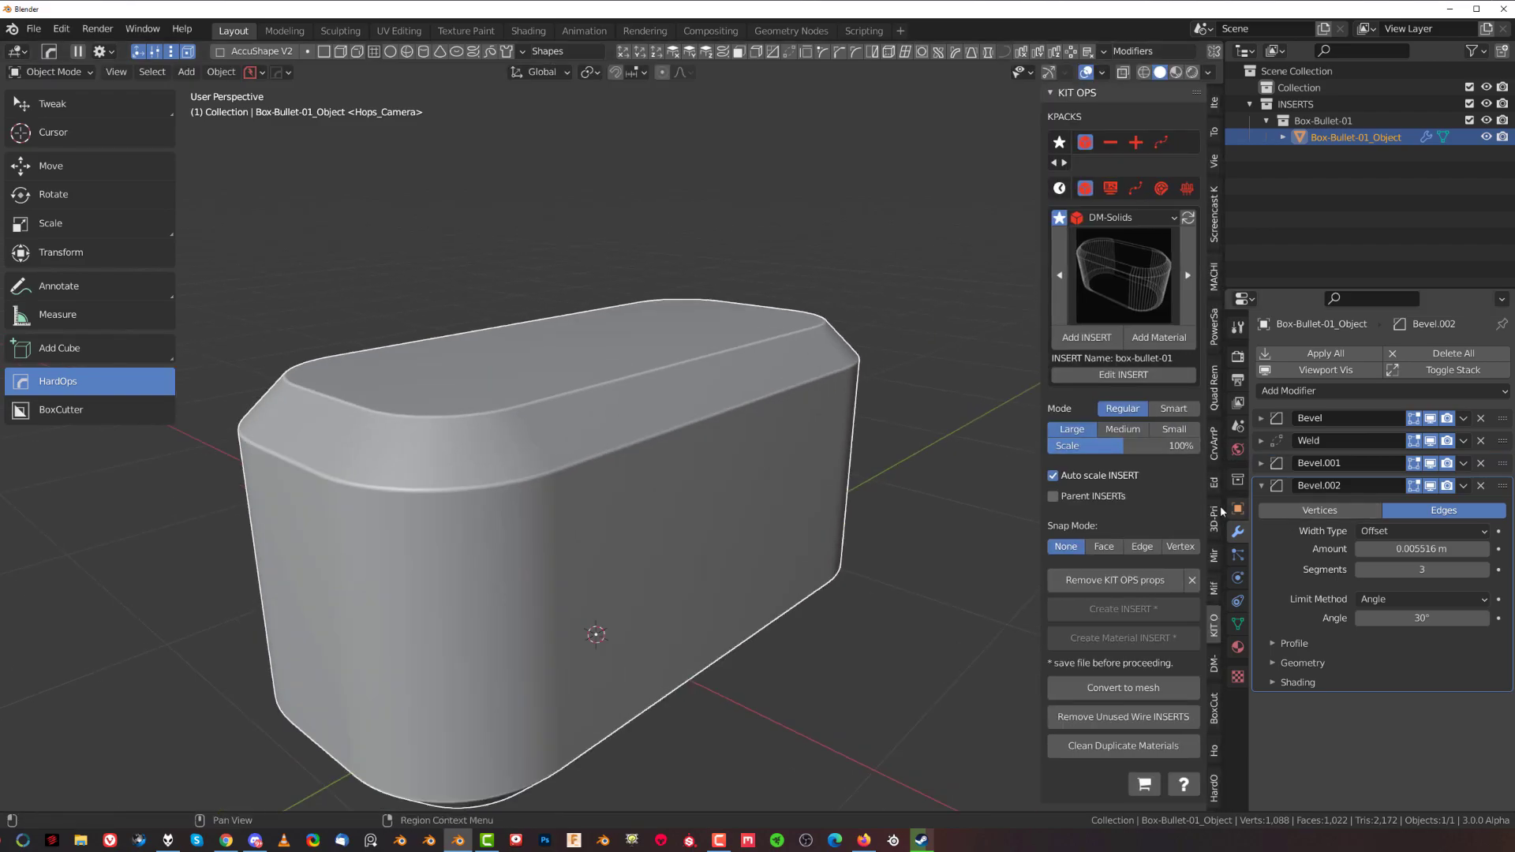
key("q")
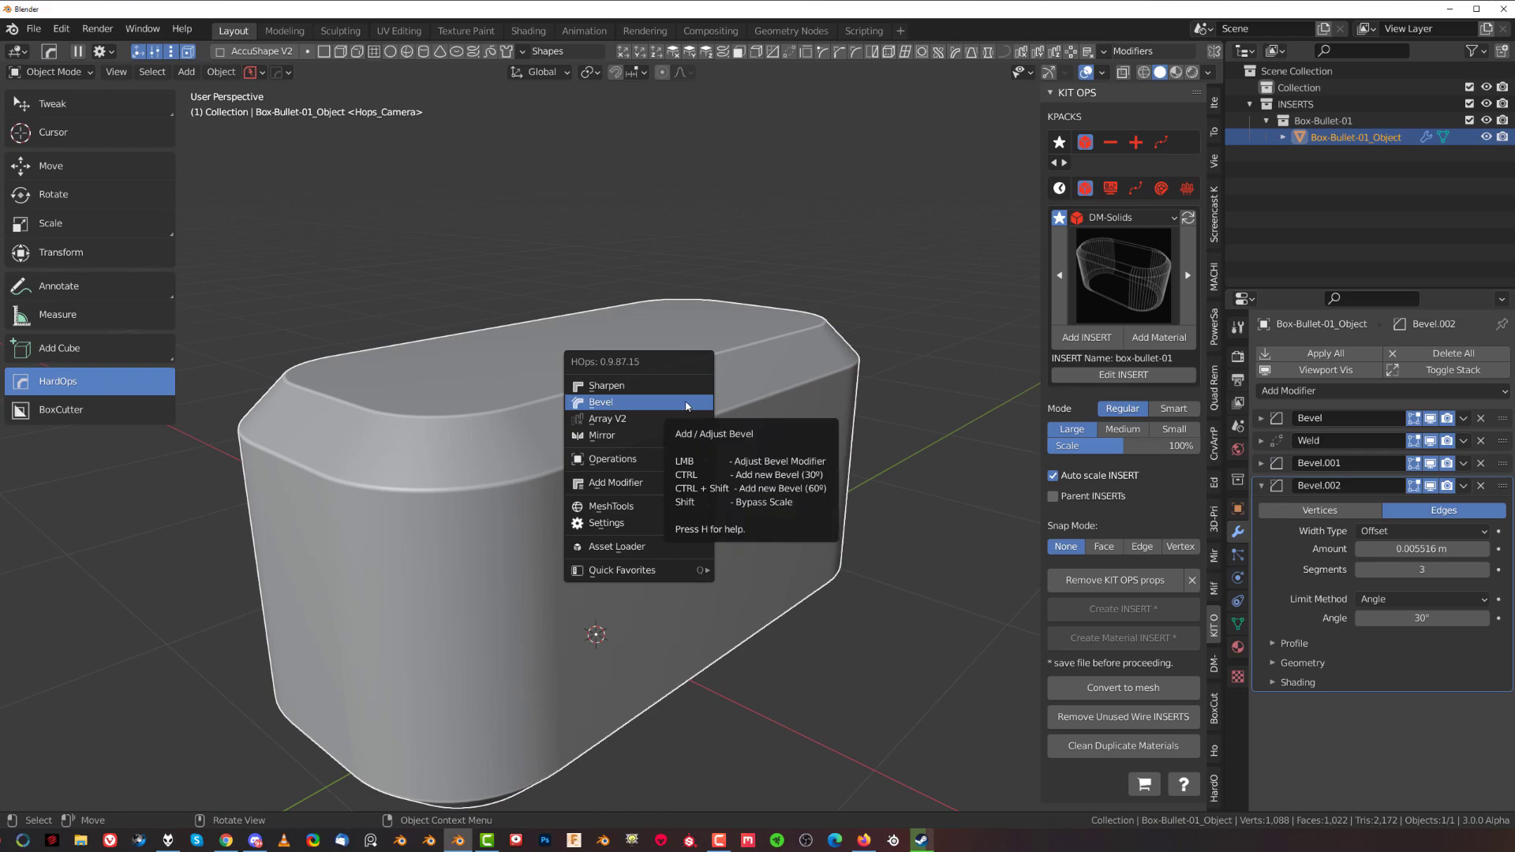
left_click(685, 404)
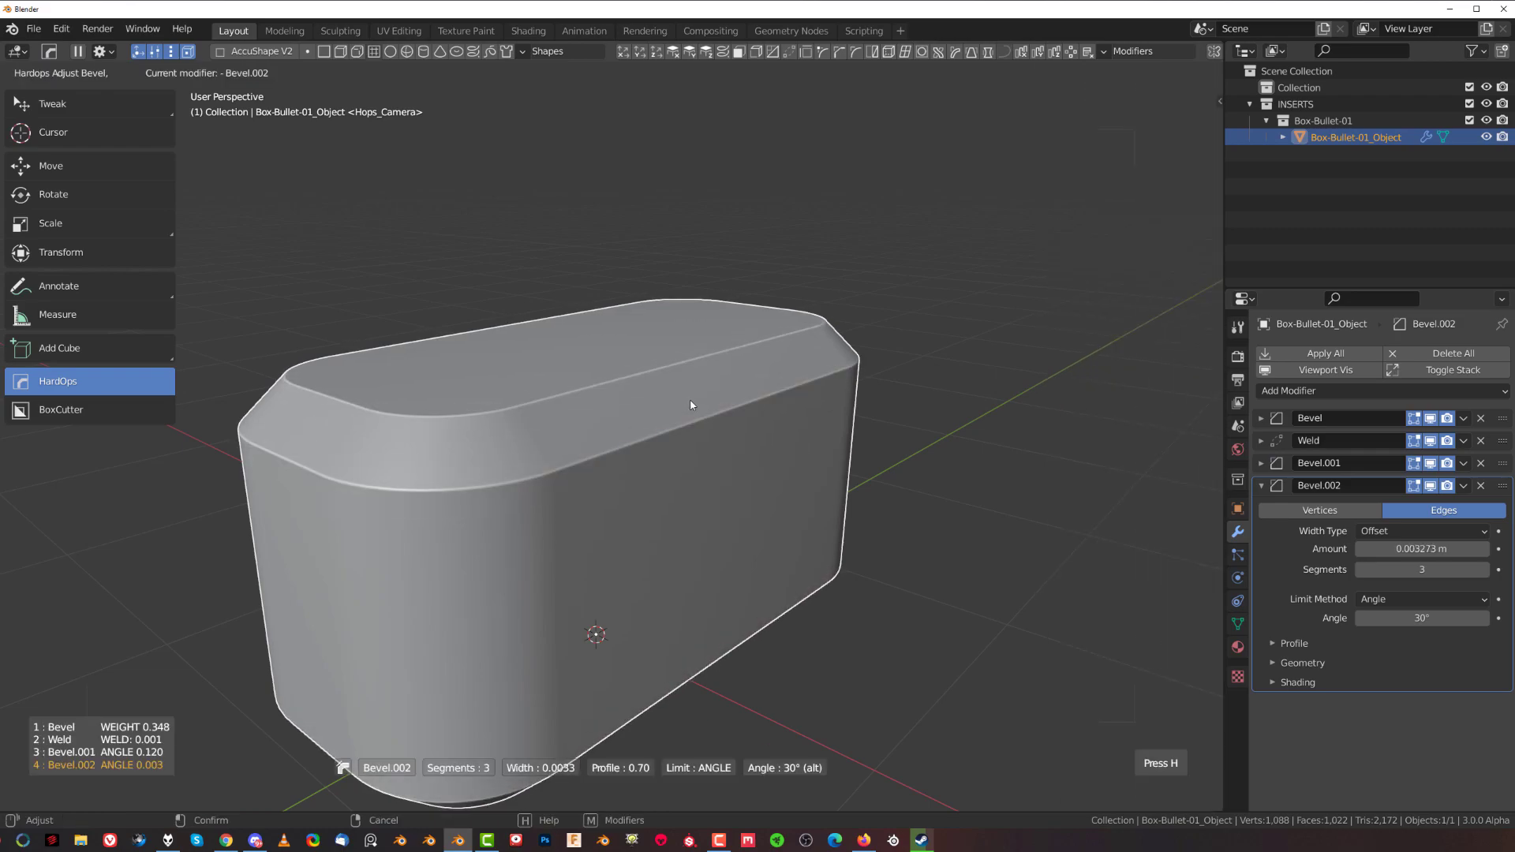
scroll(691, 404, "up", 1, "shift")
scroll(688, 400, "up", 1, "shift")
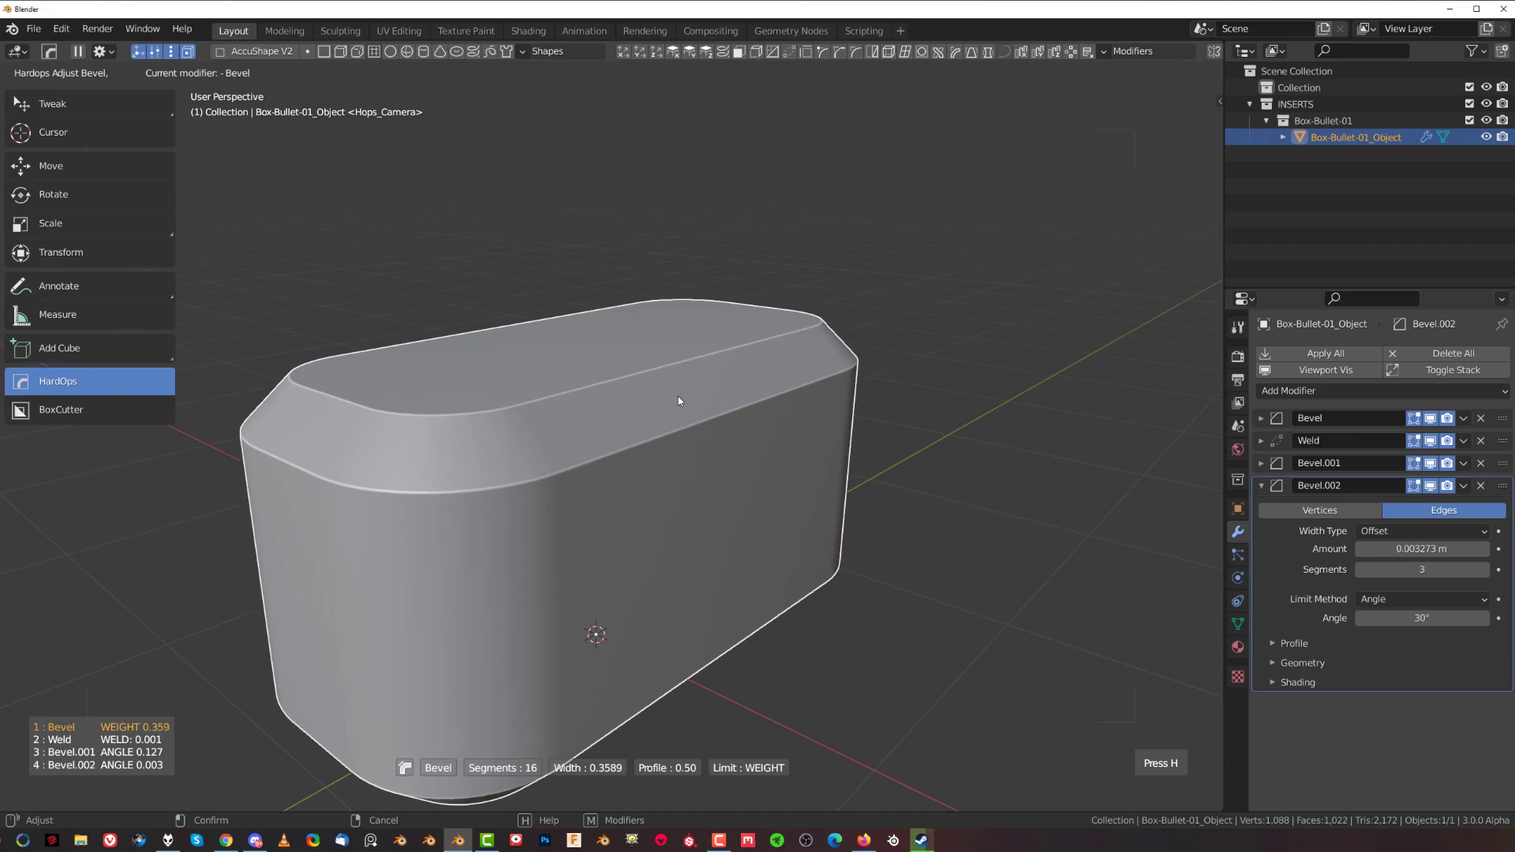
left_click(694, 403)
scroll(712, 410, "down", 2)
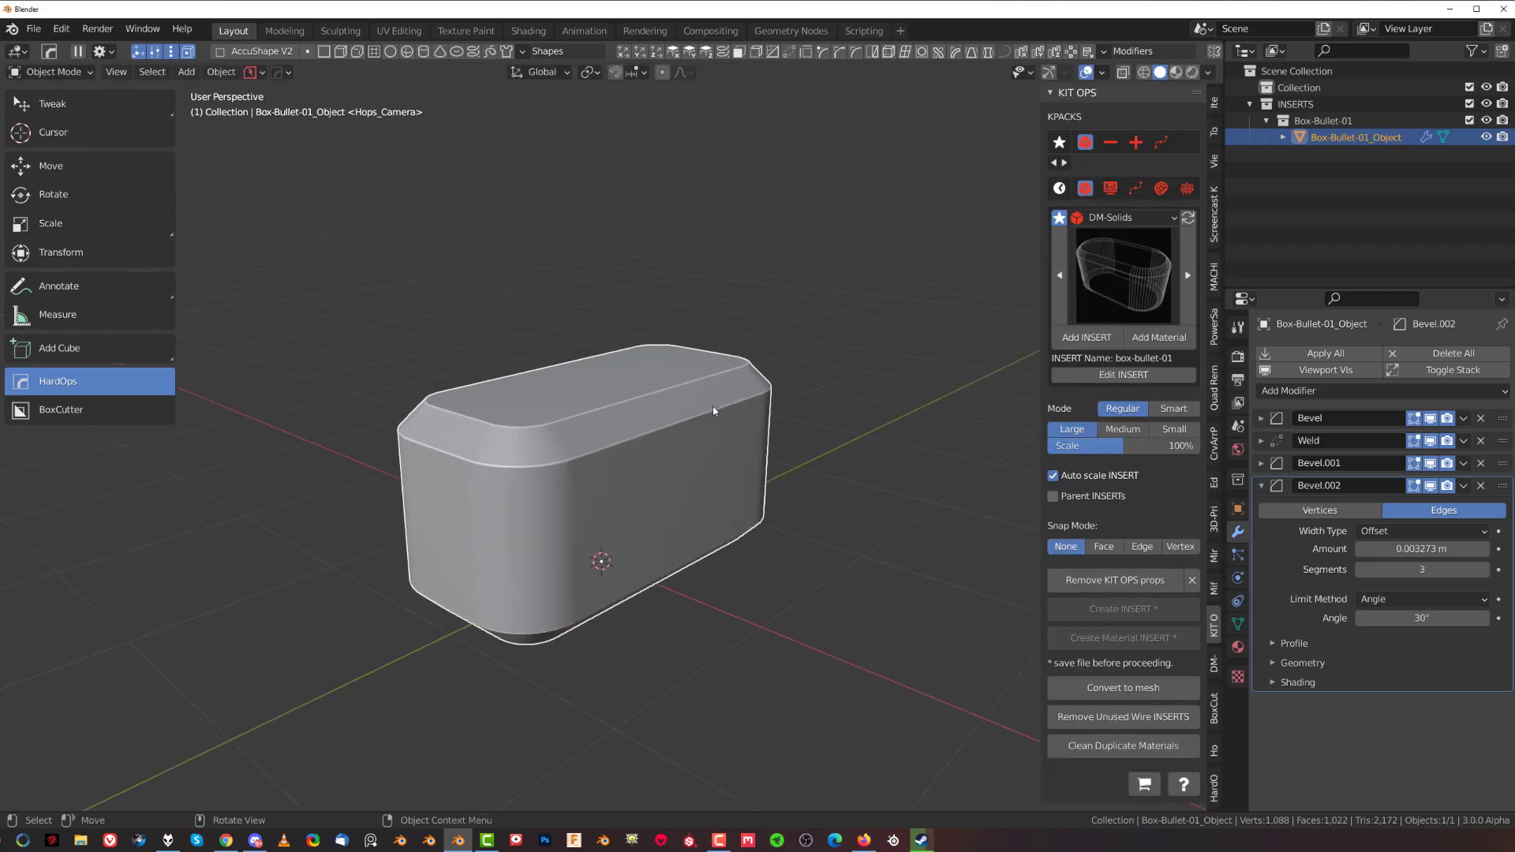
Assign a new HardOps blank Principled material to the box insert
middle_click_drag(713, 405, 710, 365)
key("alt+m")
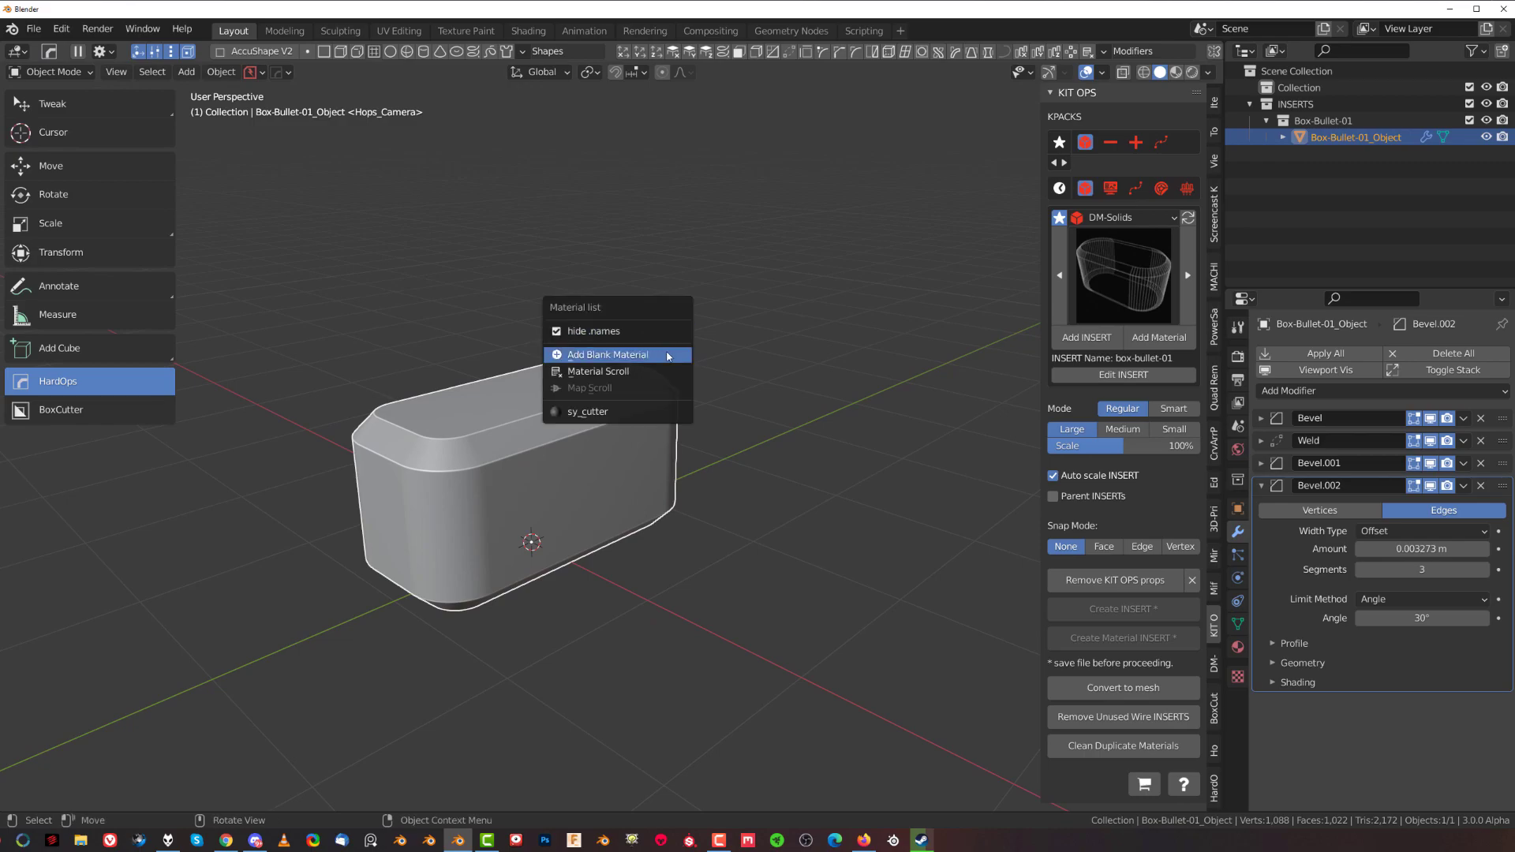
left_click(666, 355)
key("KP_Decimal")
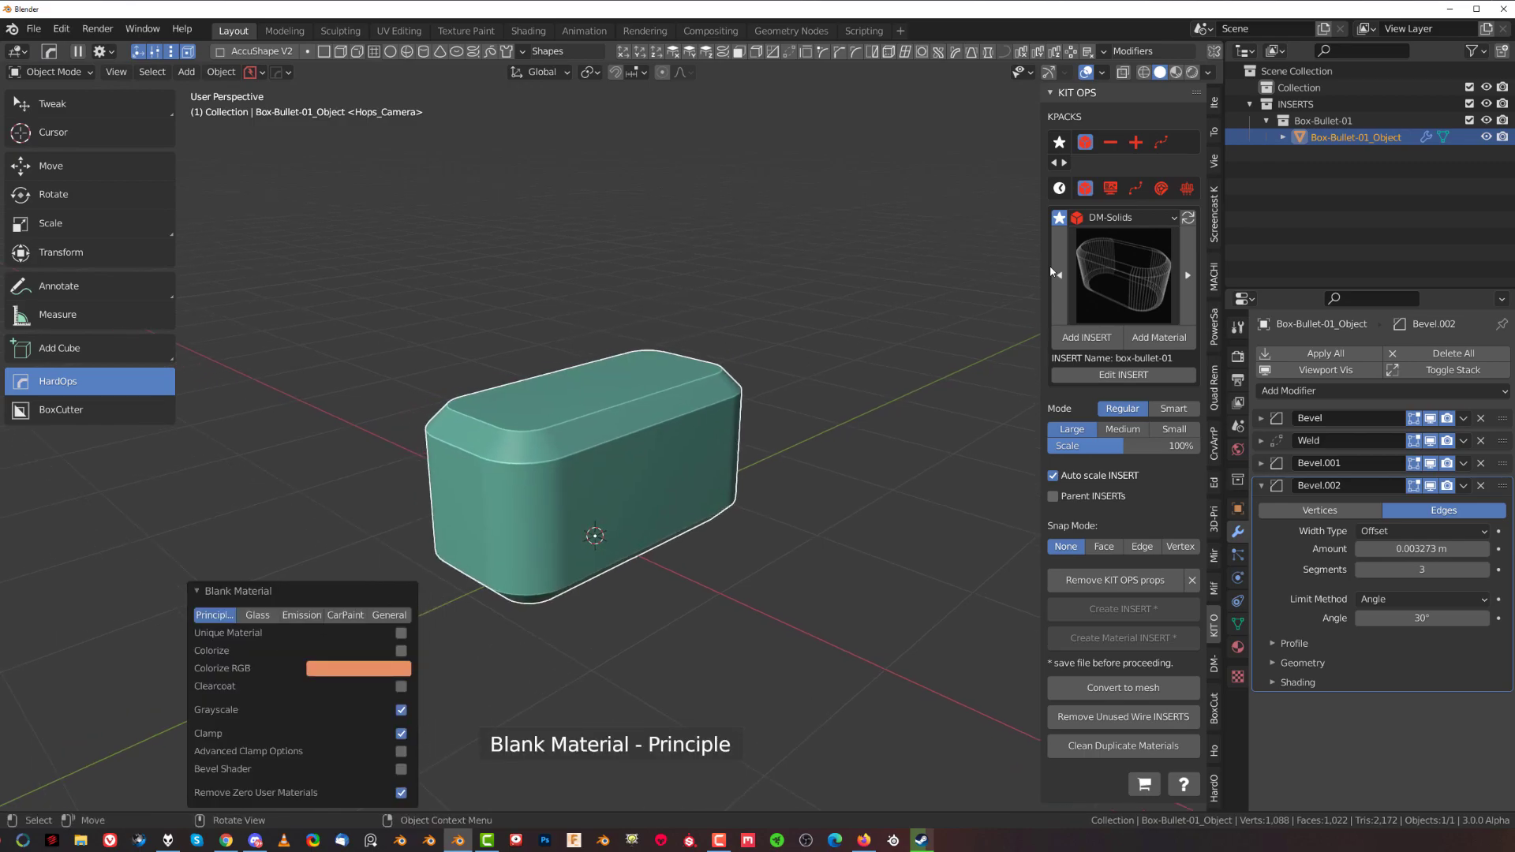
left_click(1124, 217)
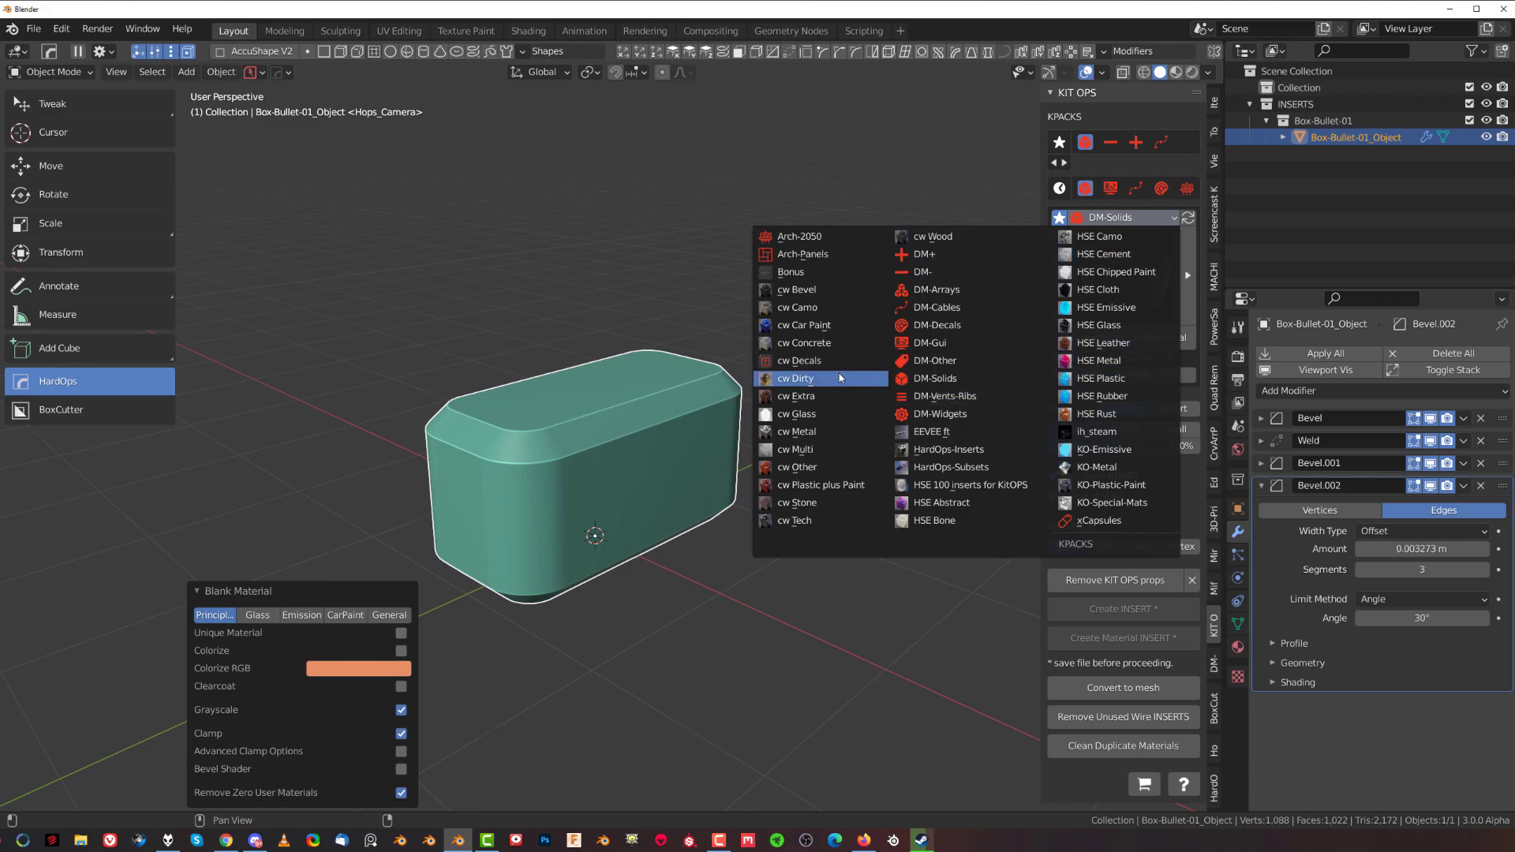
left_click(736, 440)
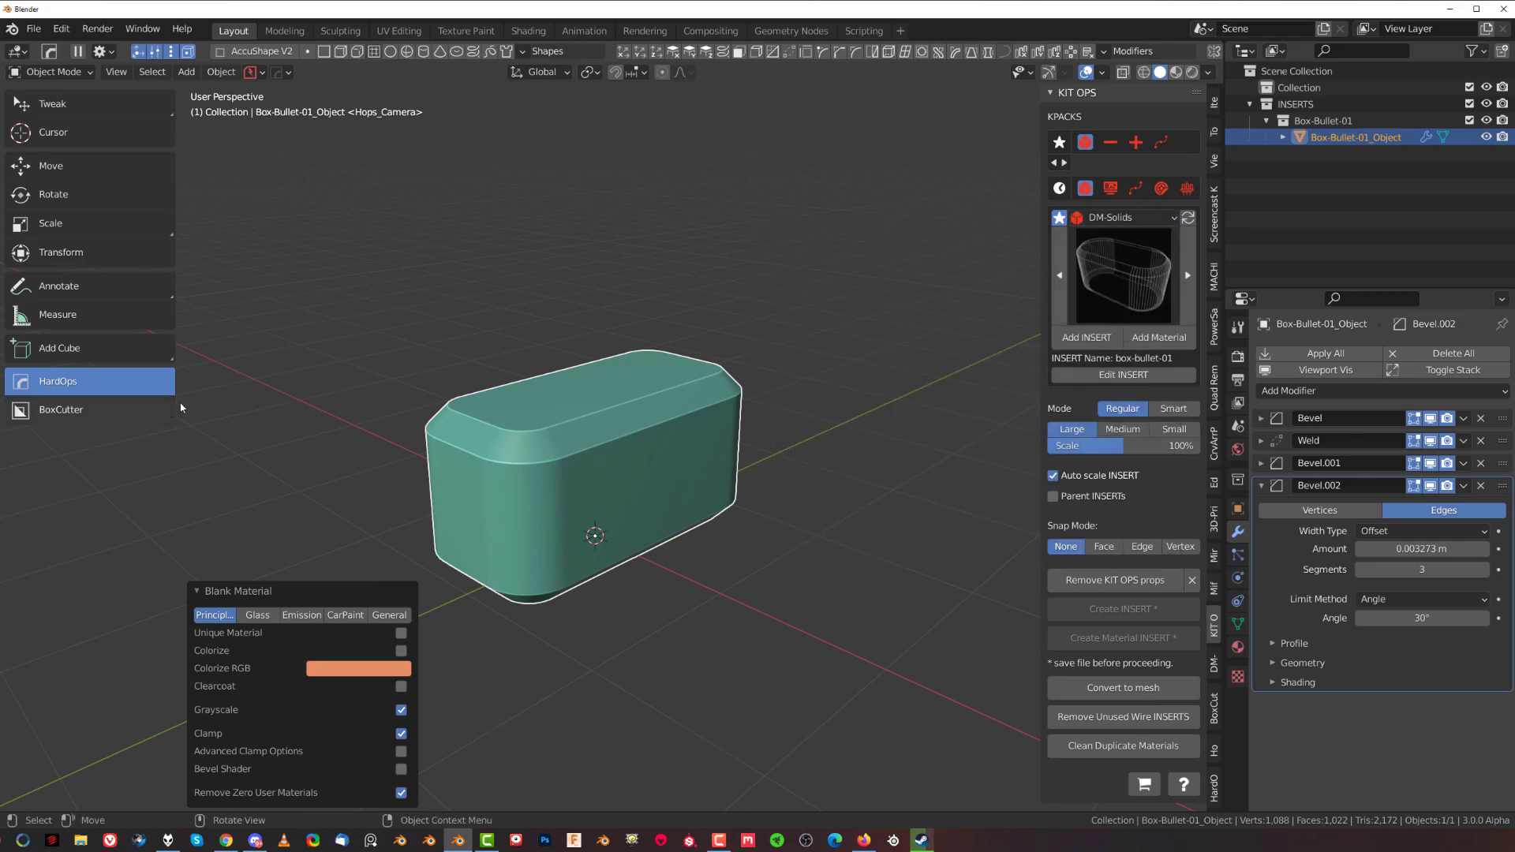
middle_click_drag(608, 476, 717, 329)
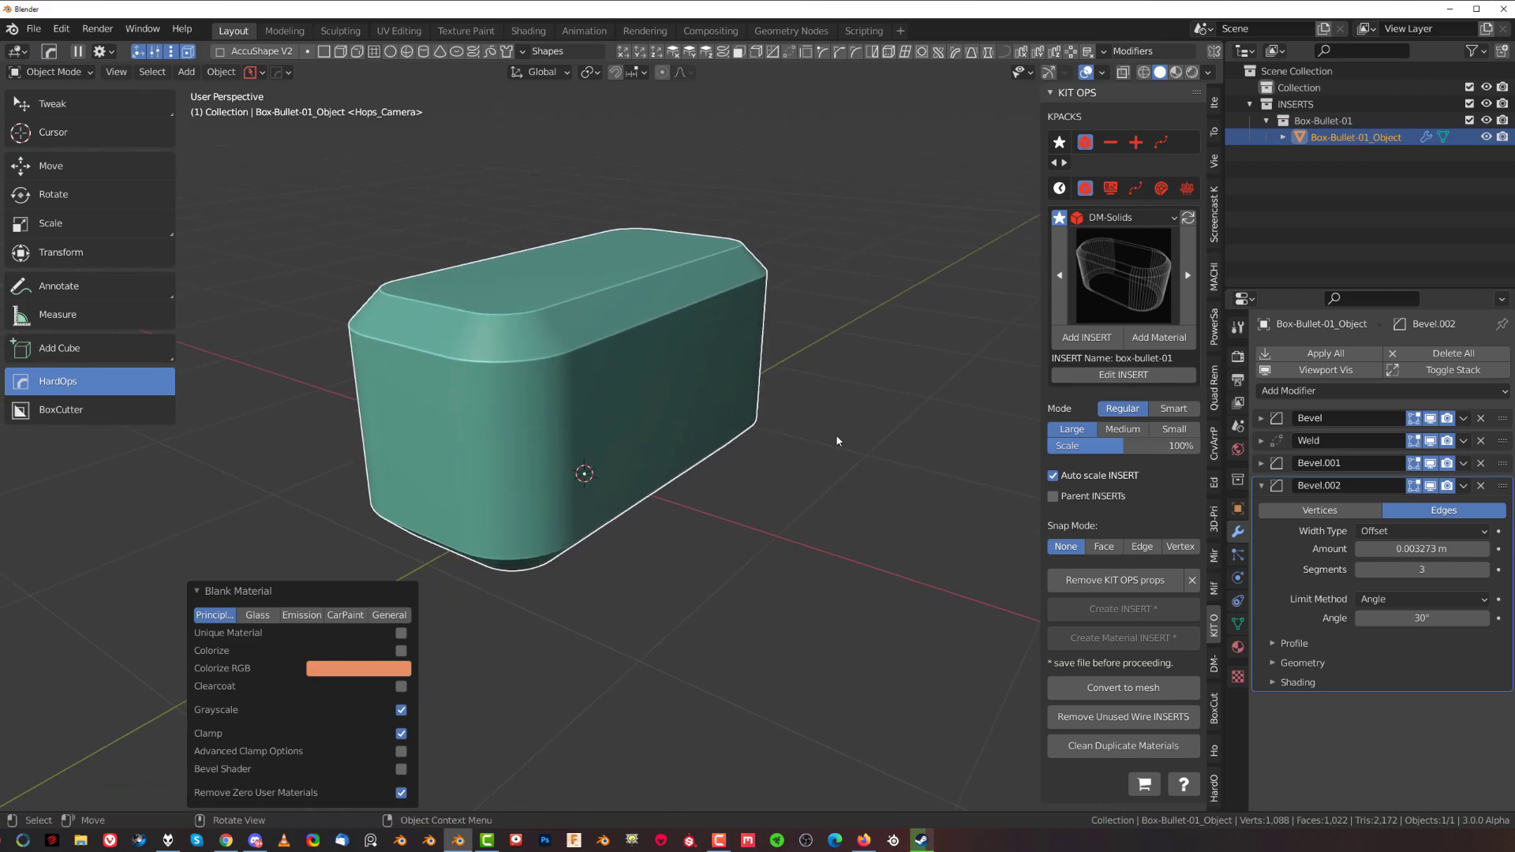
middle_click_drag(648, 411, 720, 402)
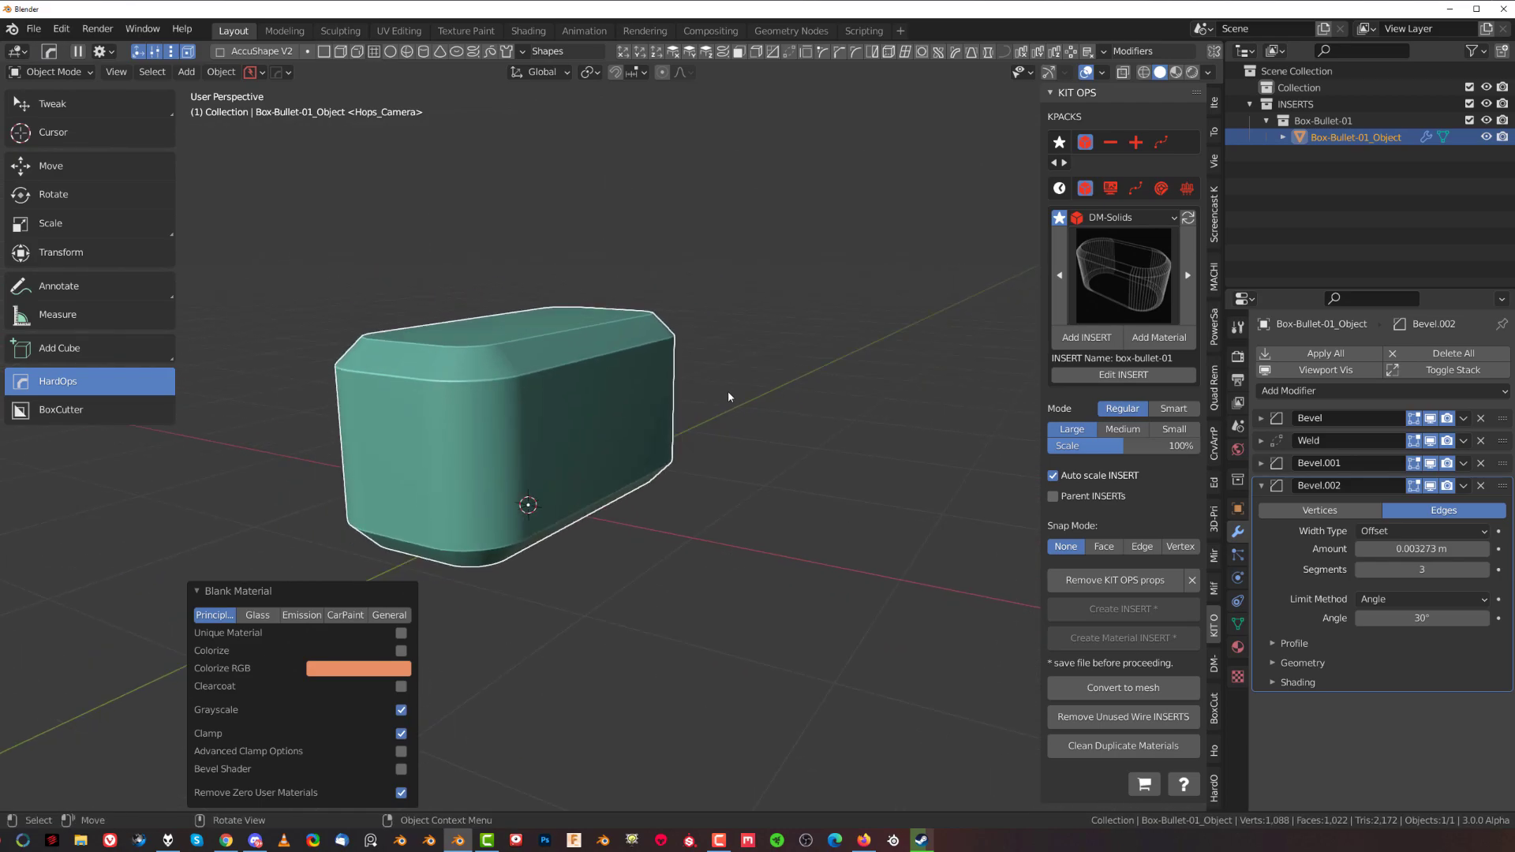
Switch KIT OPS to the subtractive DM- pack and try adding its -.cube-chamfer insert near the box
left_click(1111, 143)
scroll(754, 433, "up", 1)
middle_click_drag(797, 450, 716, 409)
middle_click_drag(716, 408, 632, 334, "shift")
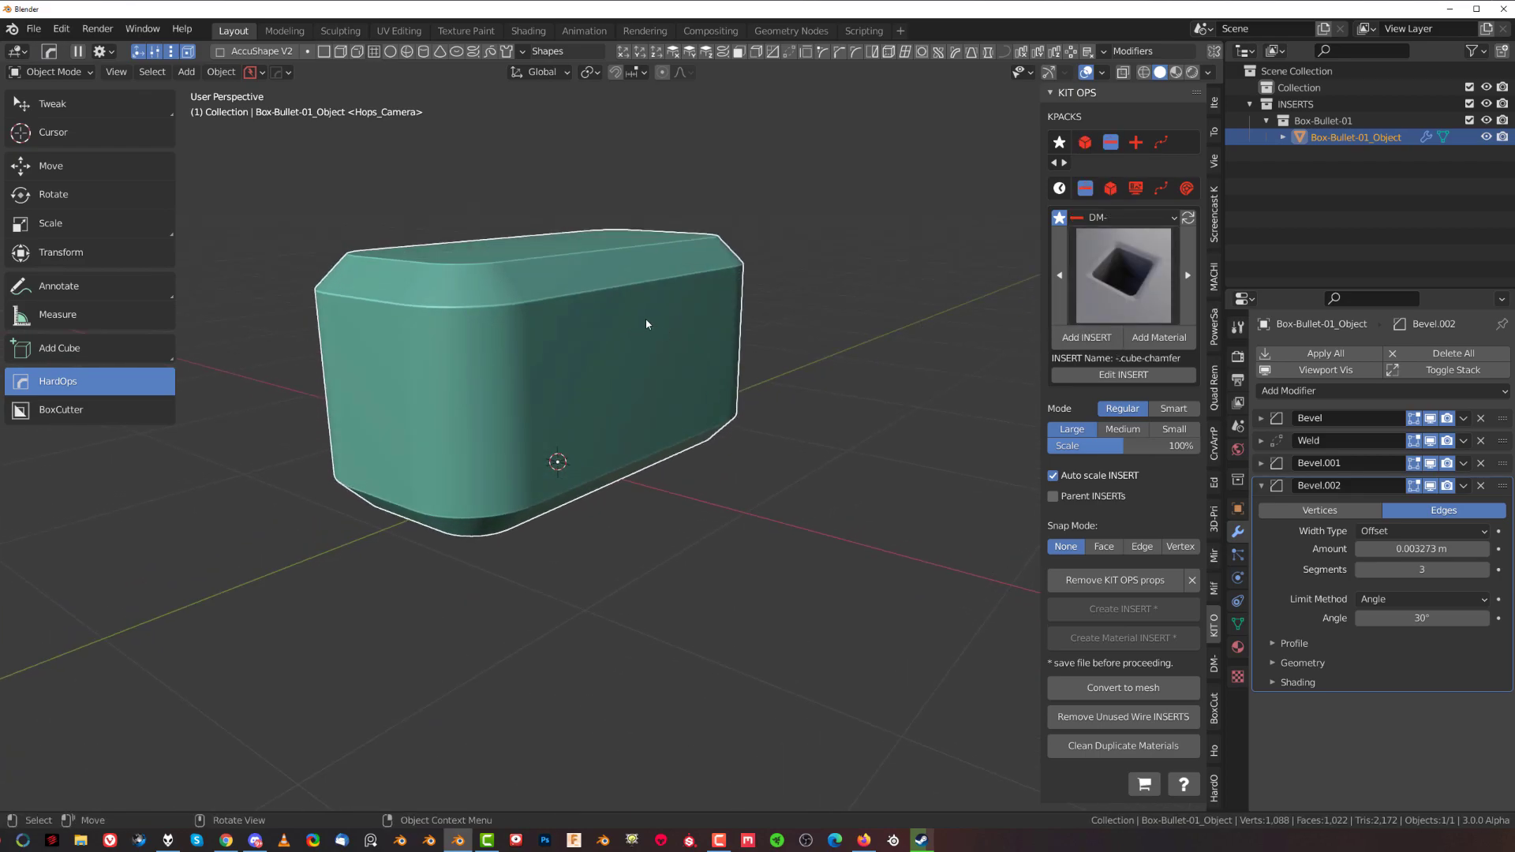
left_click(1087, 337)
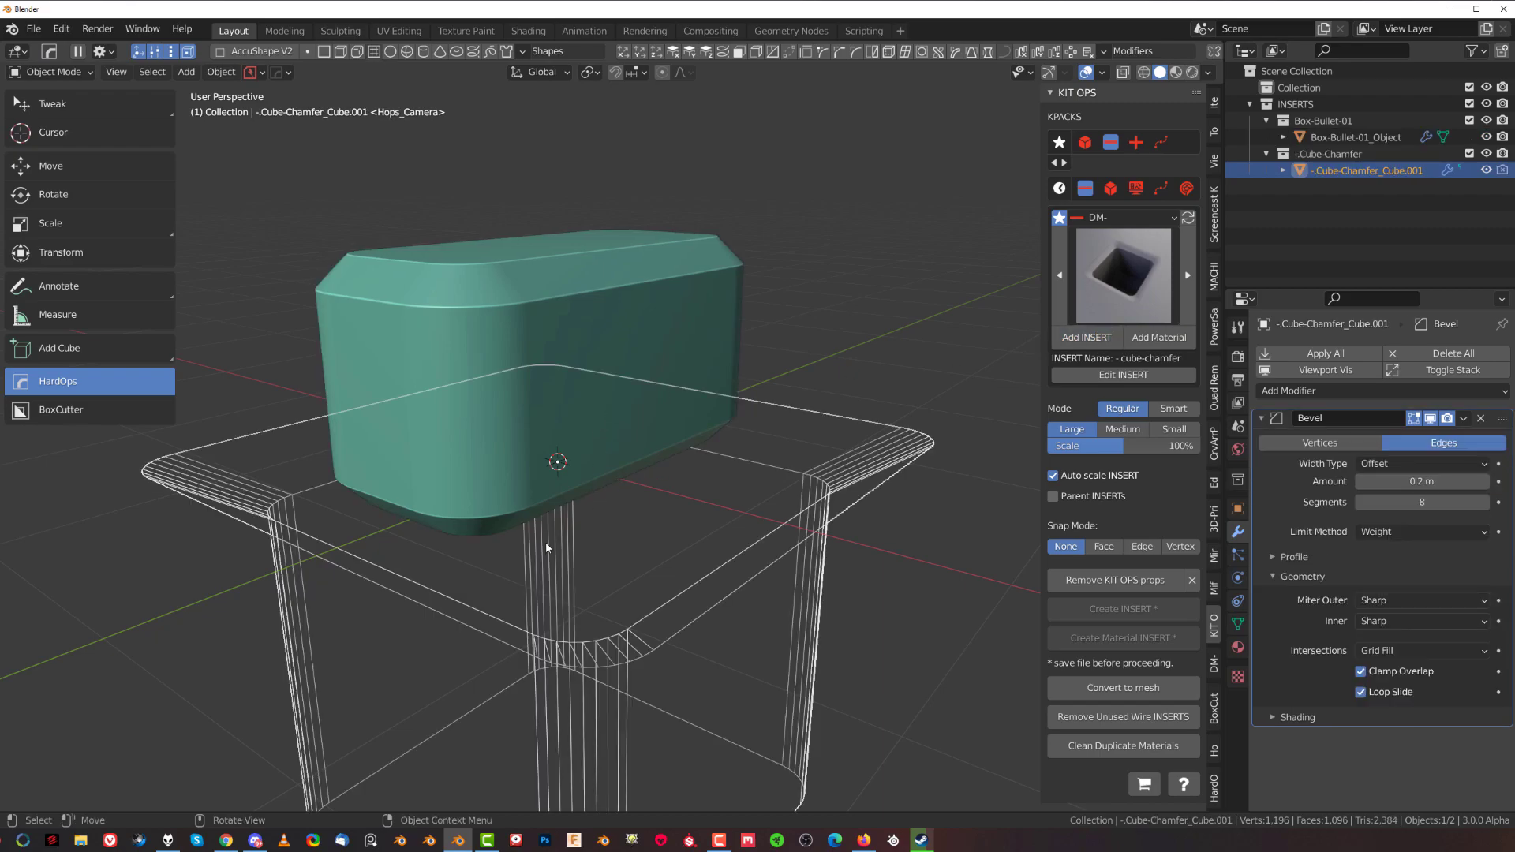
left_click(909, 405)
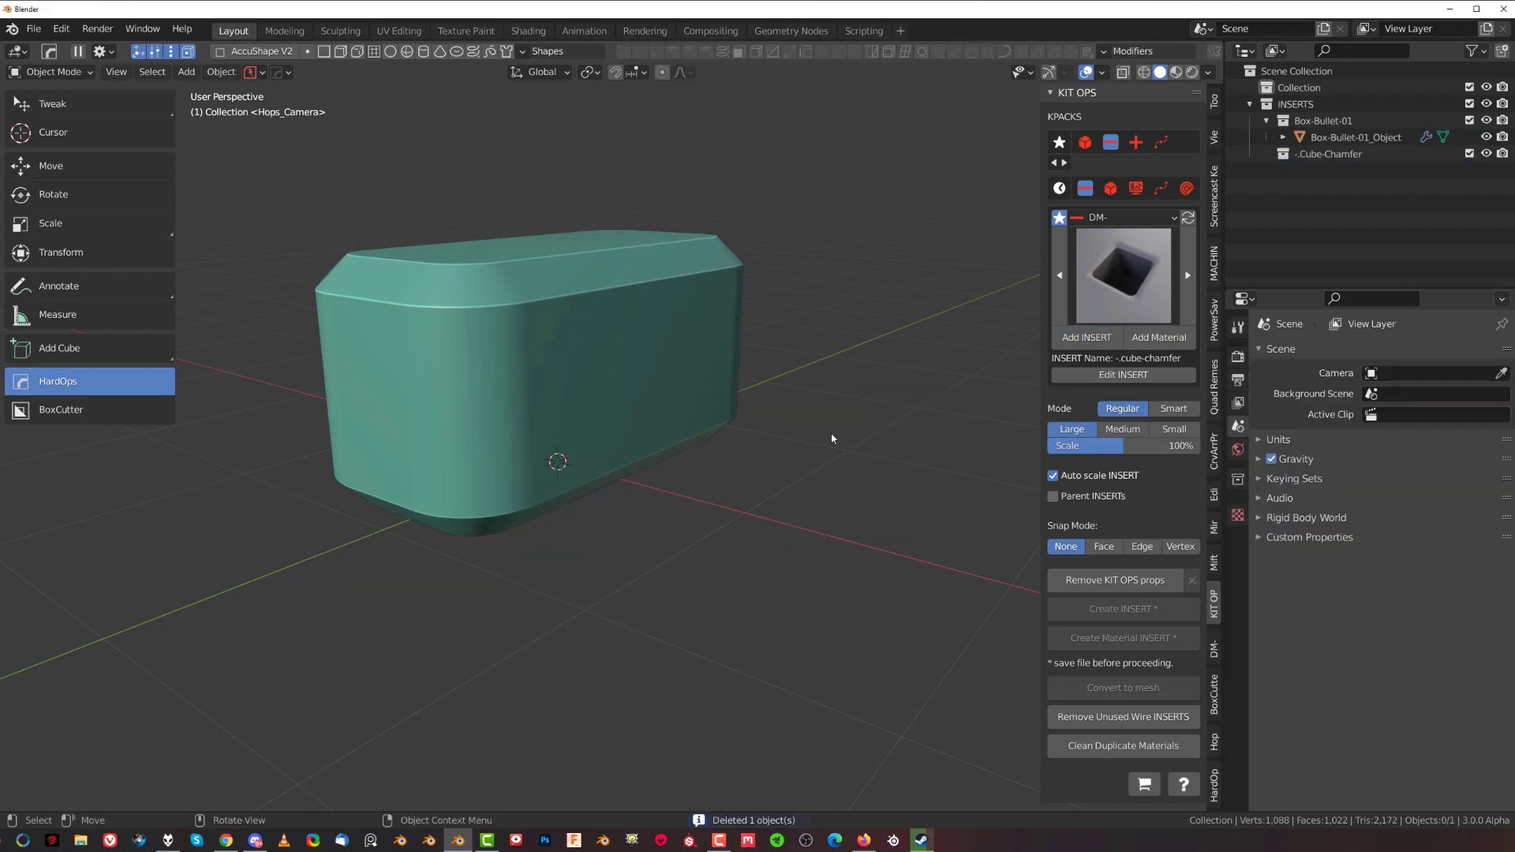
Select the box and remove its KIT OPS props so it can act as a boolean target
left_click(611, 379)
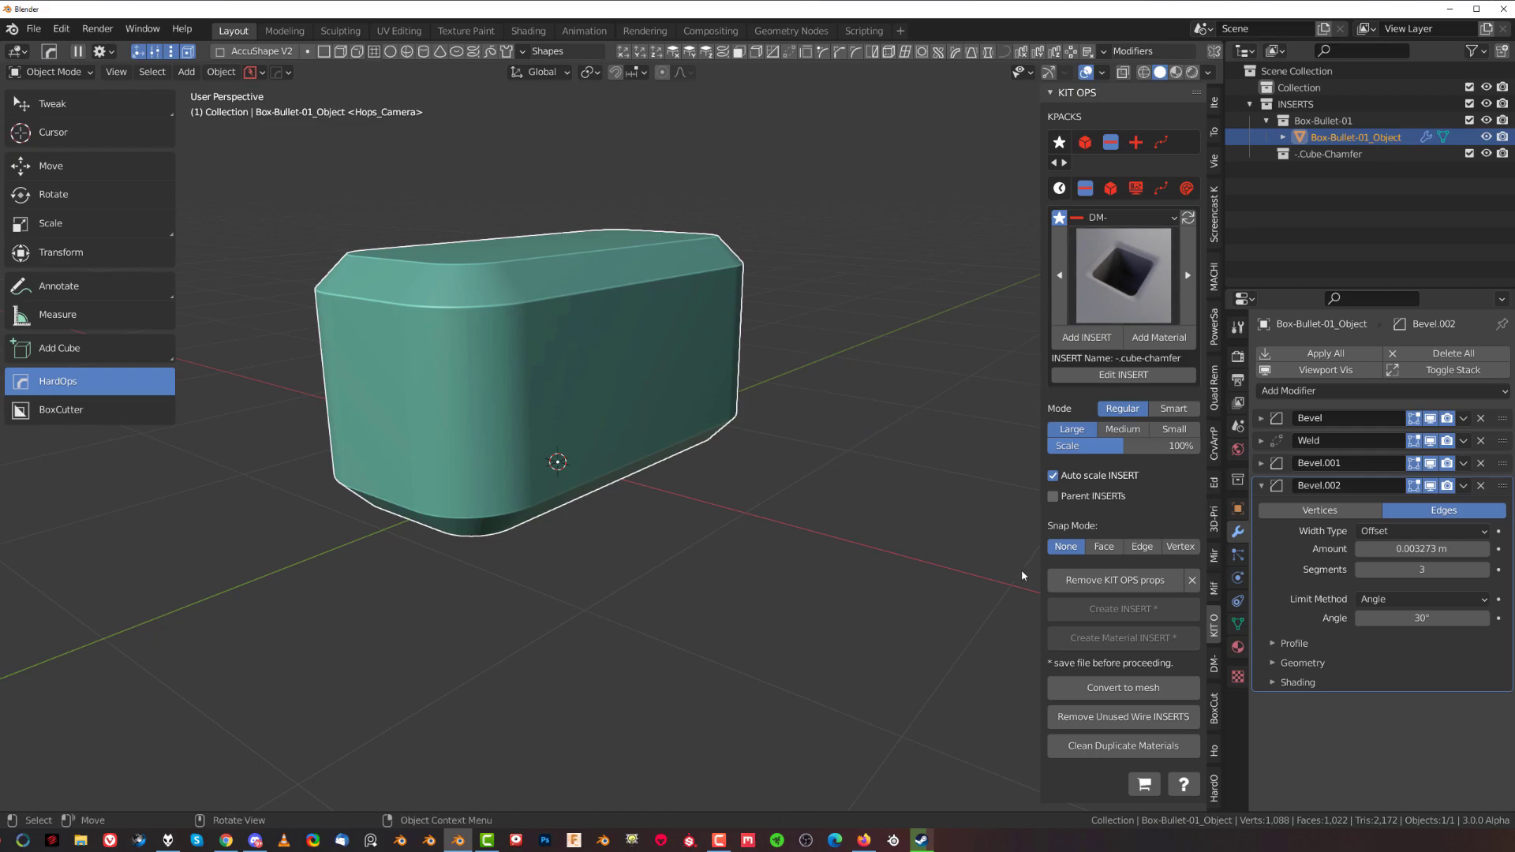
left_click(1107, 580)
middle_click_drag(602, 368, 549, 249)
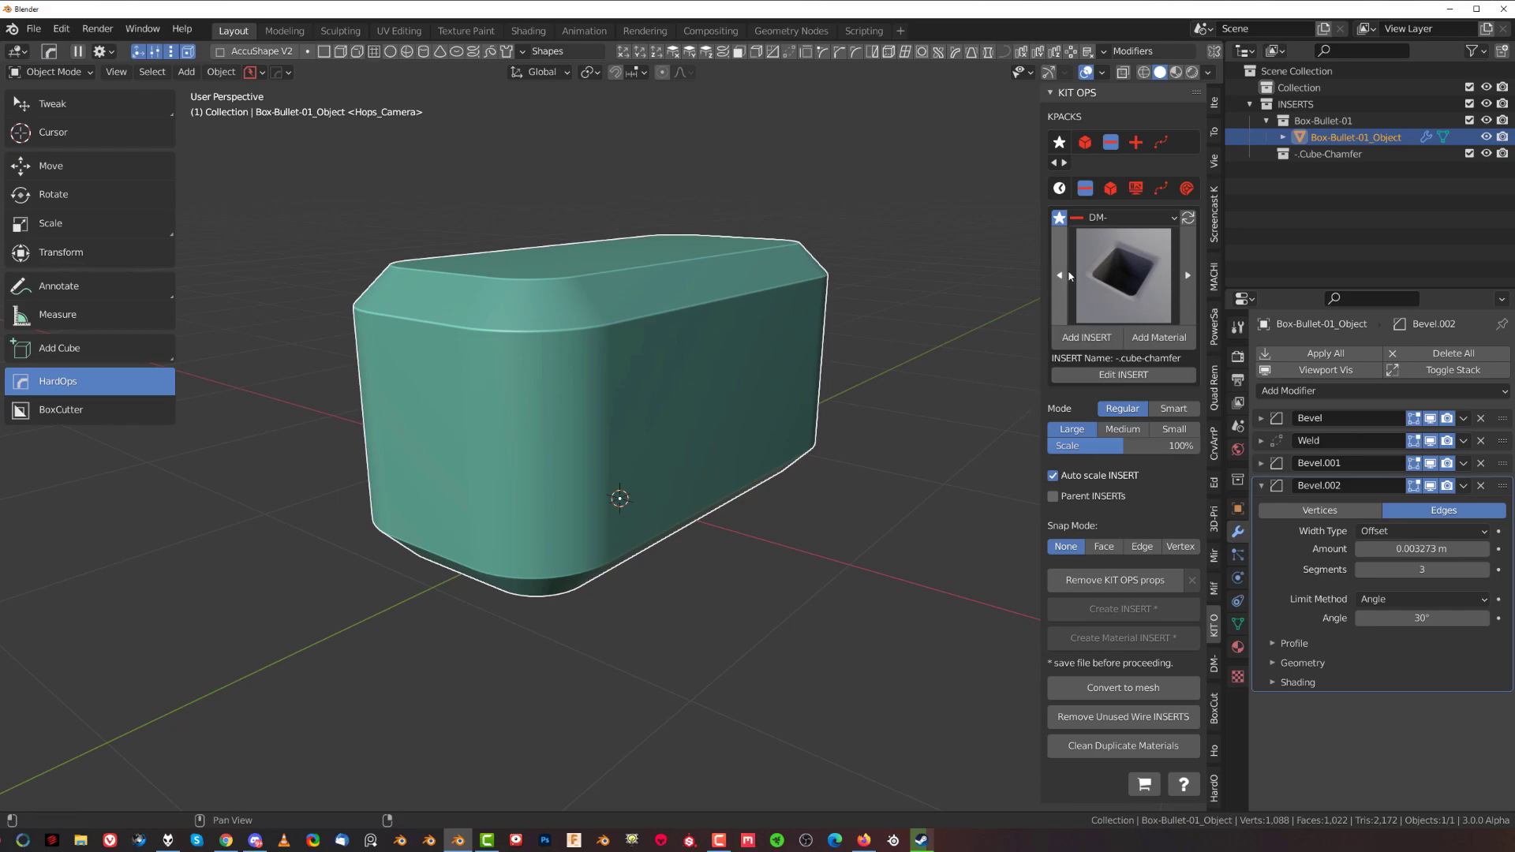
Try the -.cube-chamfer cutter on the box with face, edge and vertex snapping, return to Face snapping and cancel the placement
left_click(1082, 337)
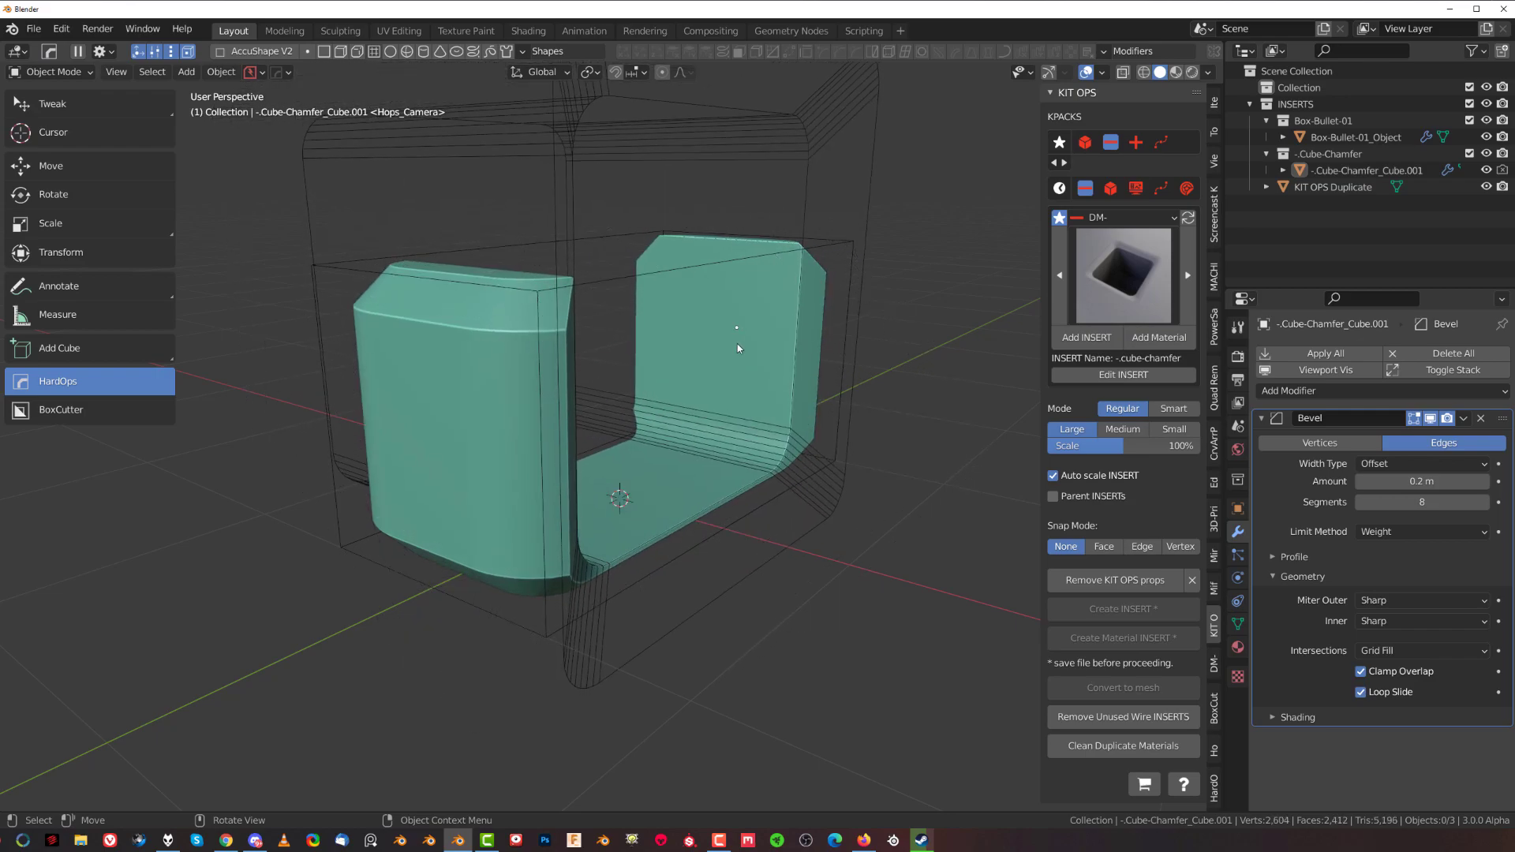
key("f")
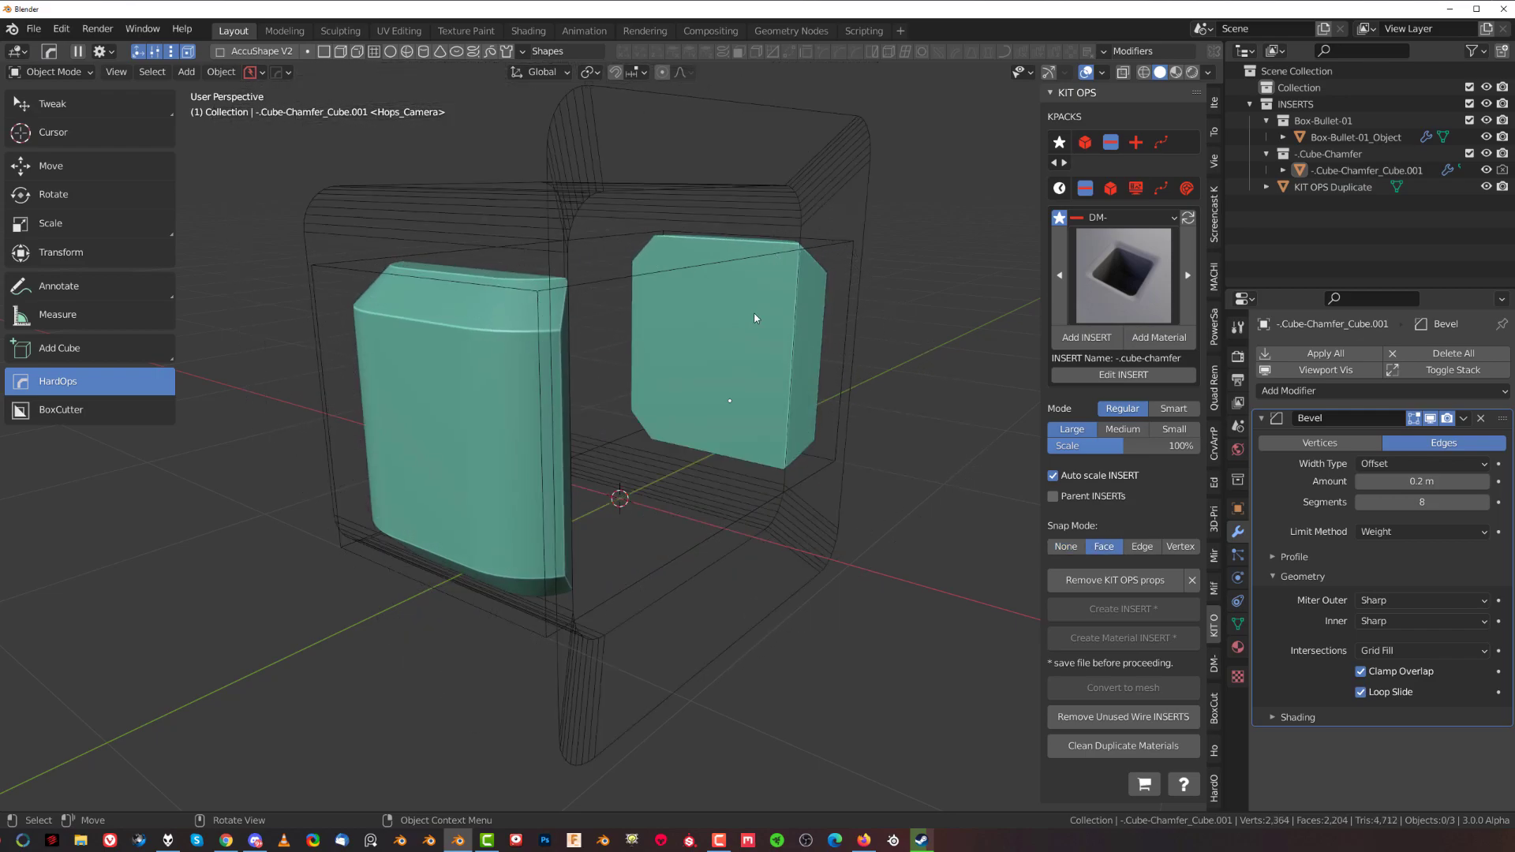
key("e")
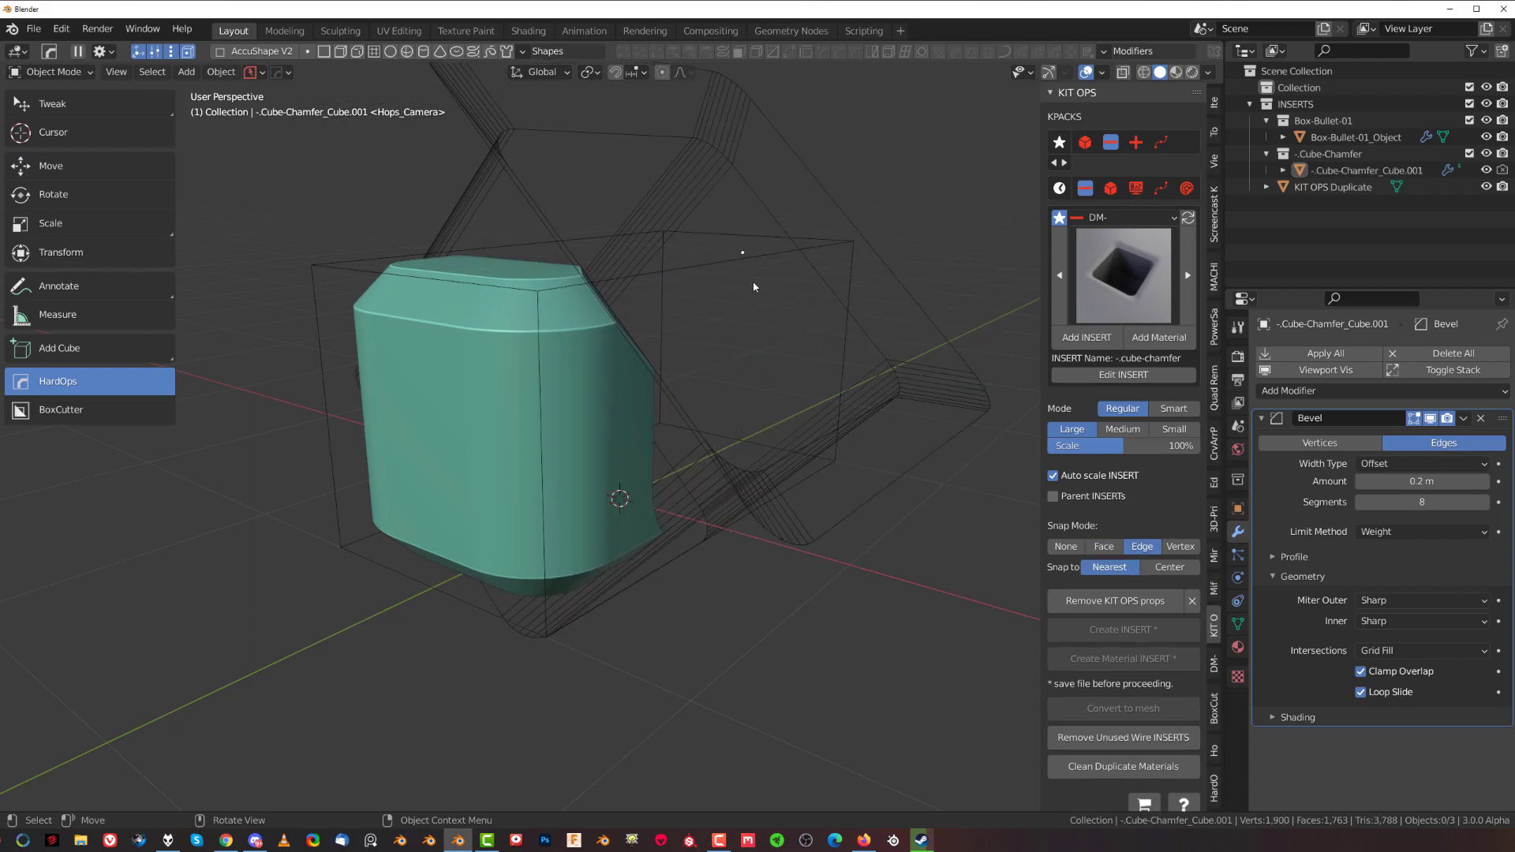
key("v")
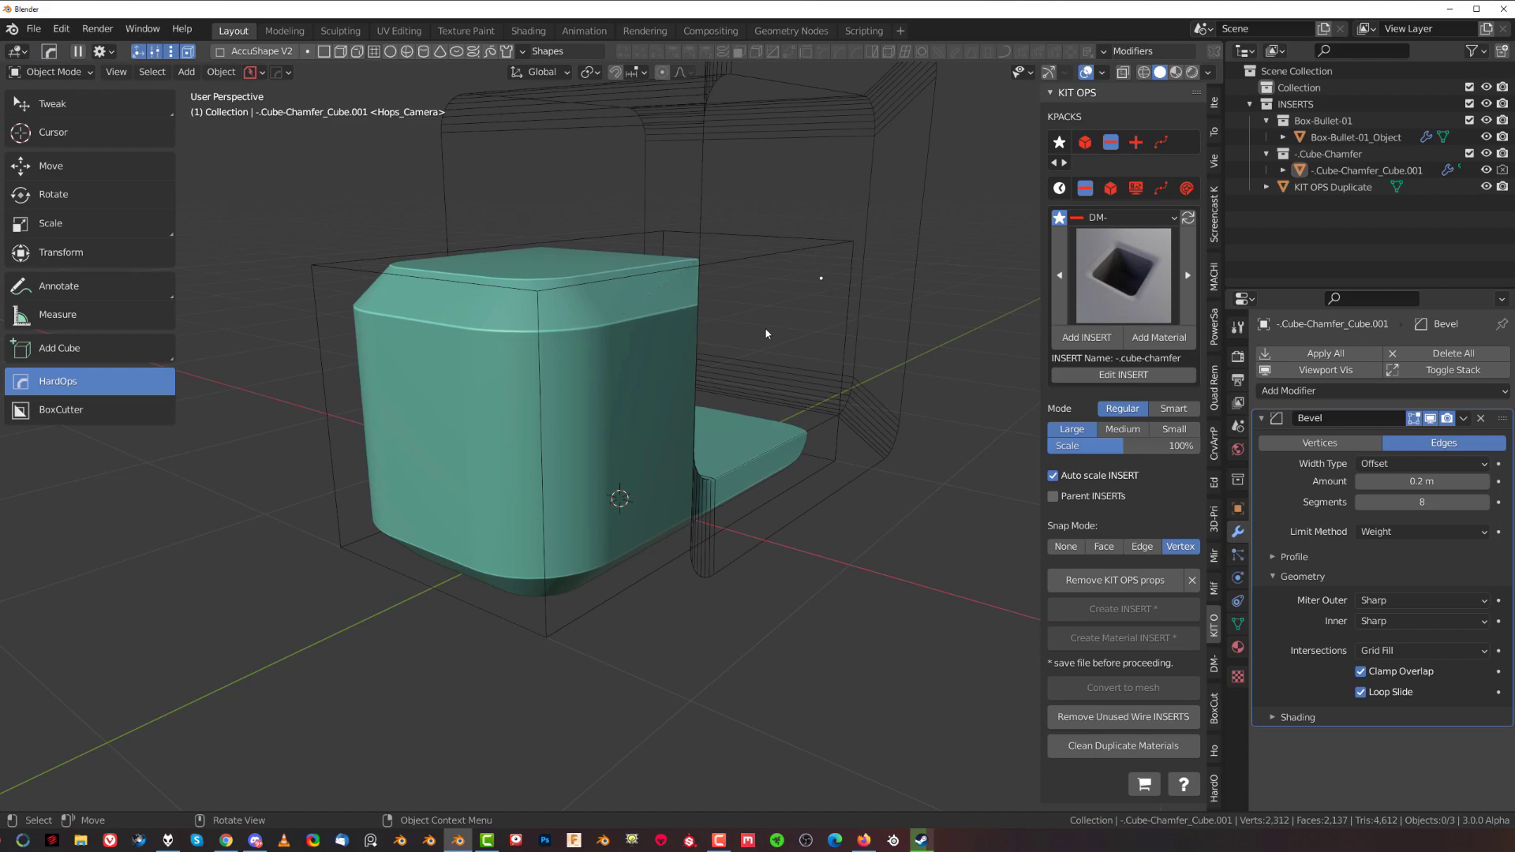
key("f")
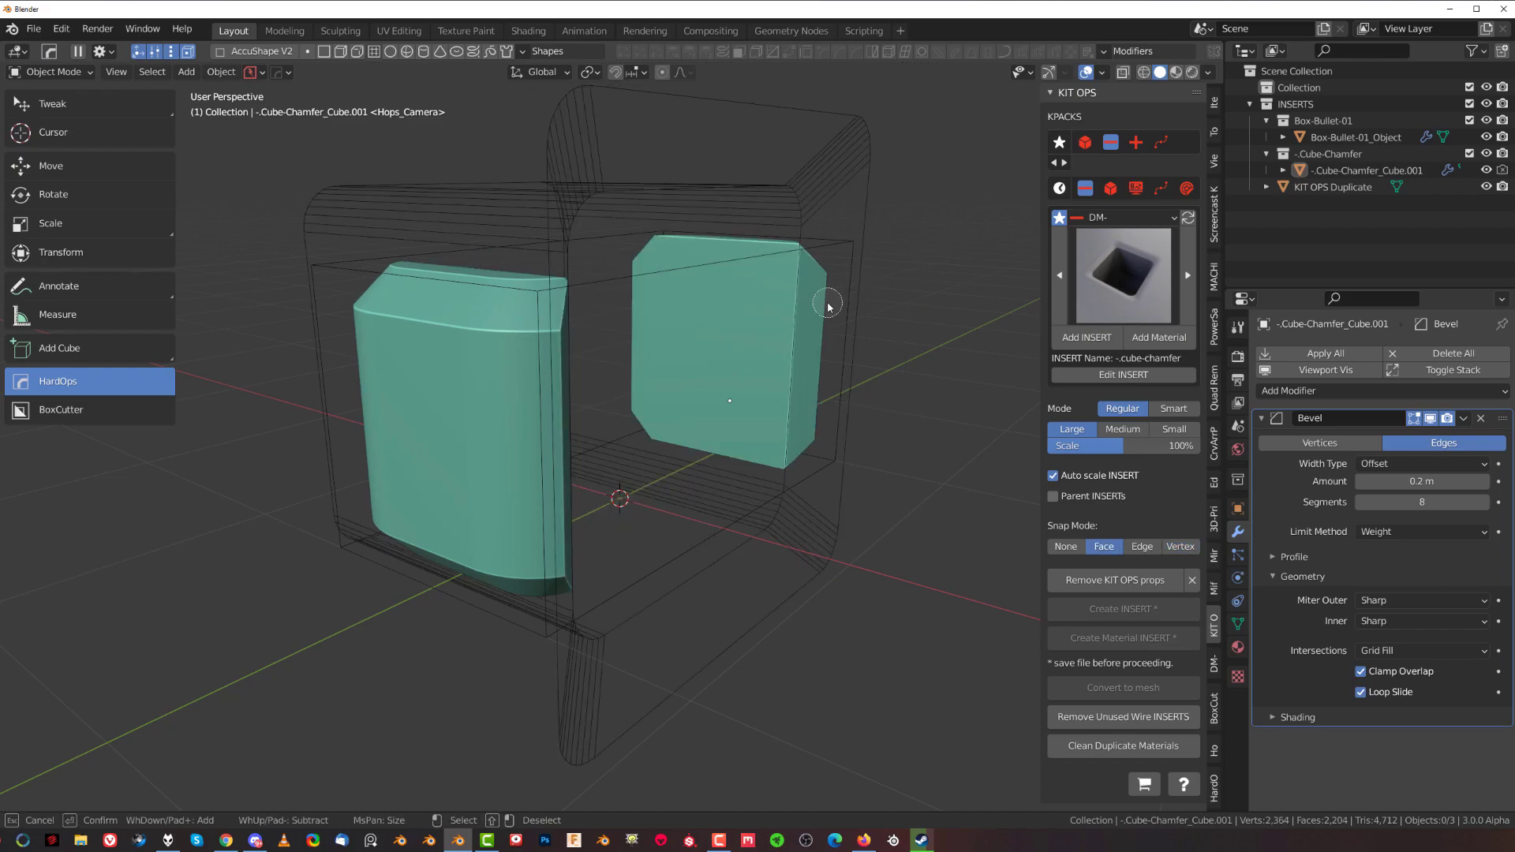
key("Escape")
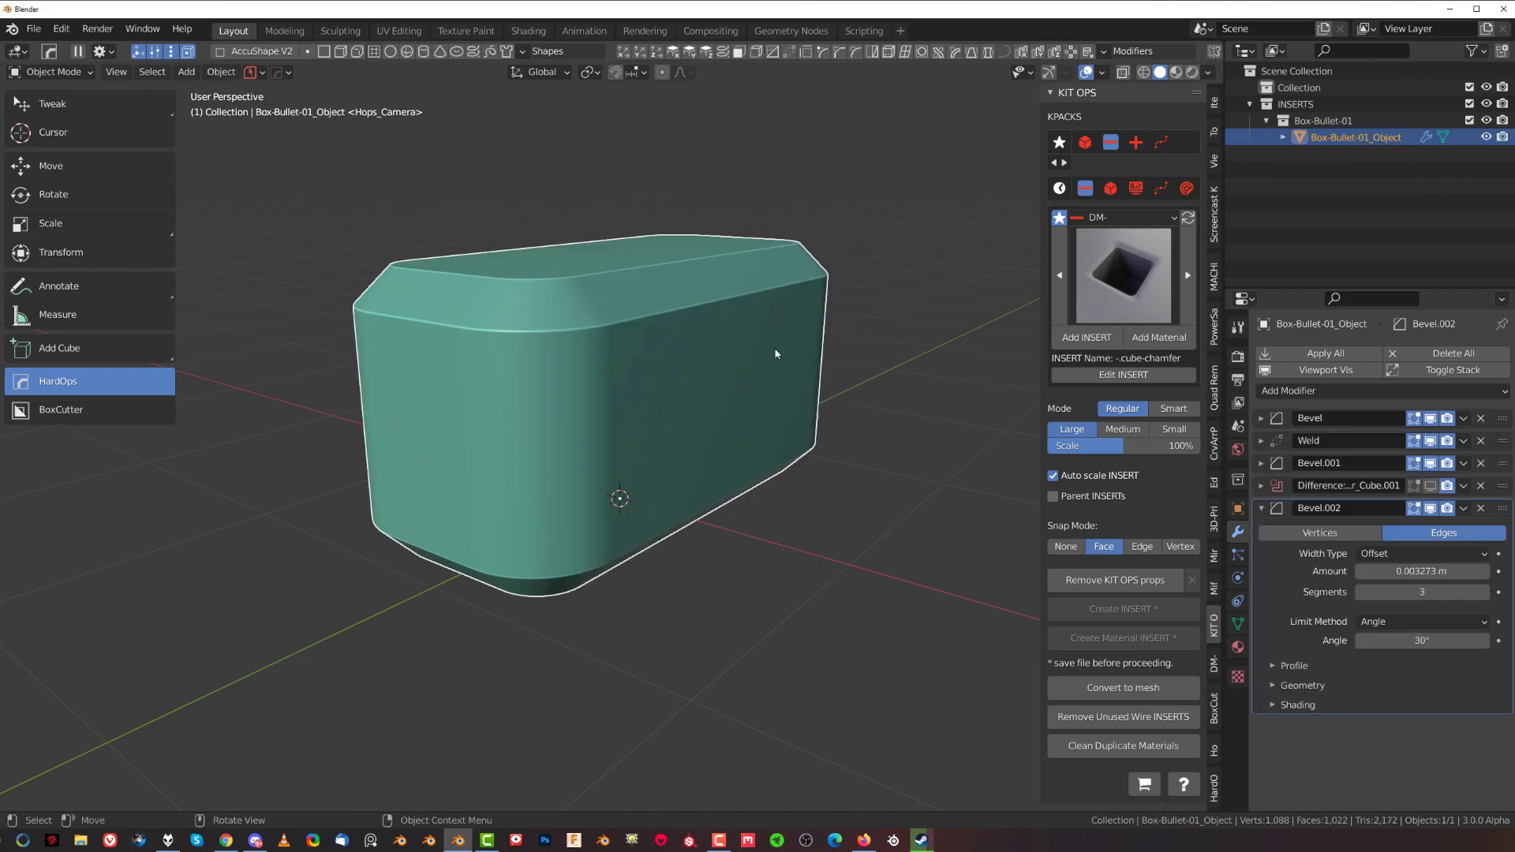
Cut the box's long side with the -.cube-chamfer insert, snapped to the face centre and scaled to about 0.34
left_click(1087, 337)
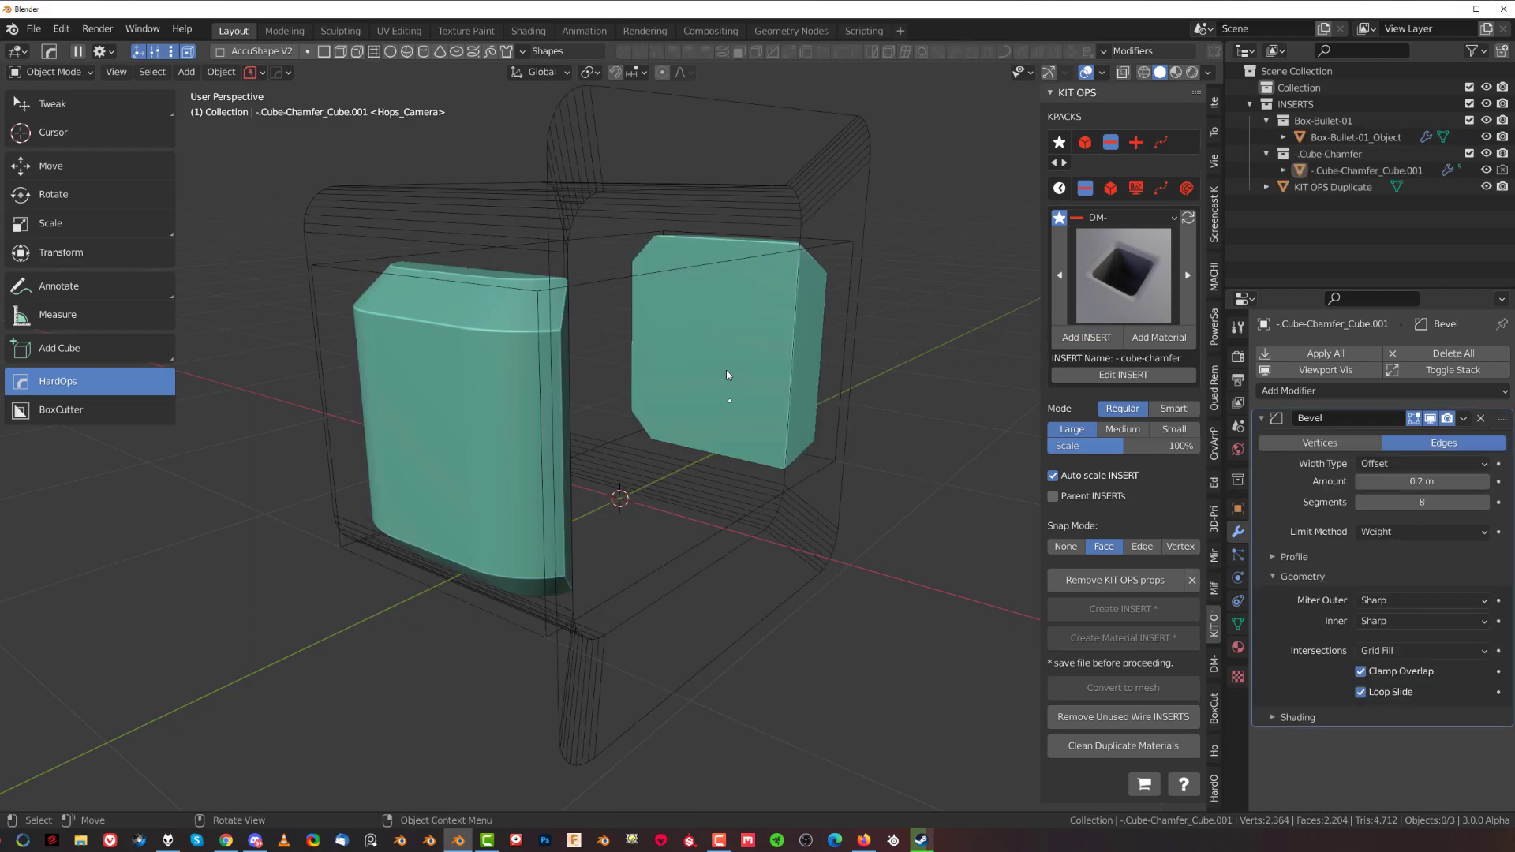
left_click(780, 313)
key("s")
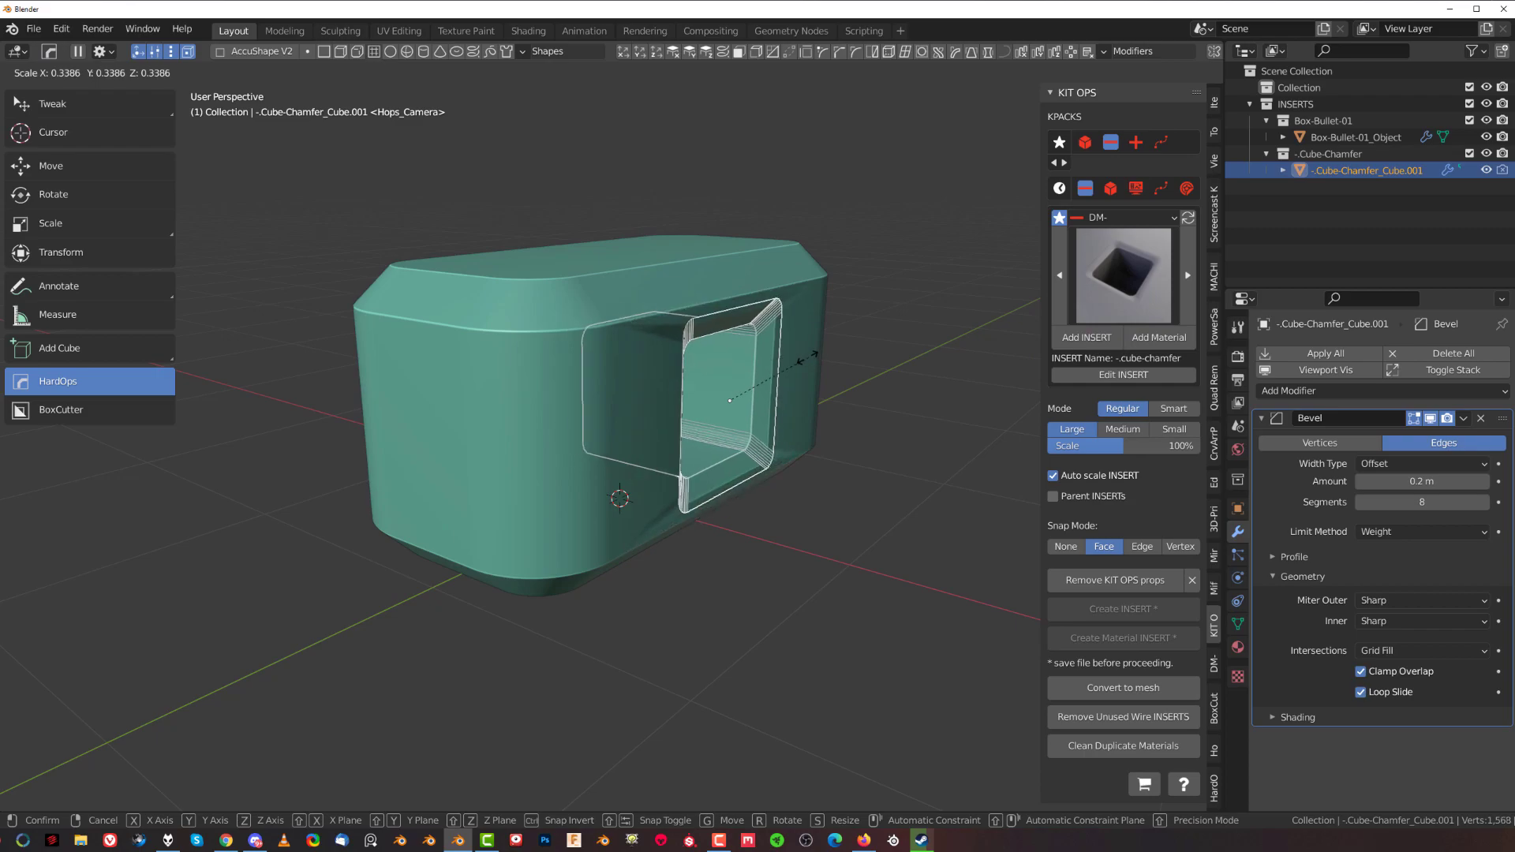
left_click(787, 365)
Select the box and use HardOps Sharpen to add a Weighted Normal modifier
middle_click_drag(845, 415, 779, 433)
left_click(711, 353)
key("q")
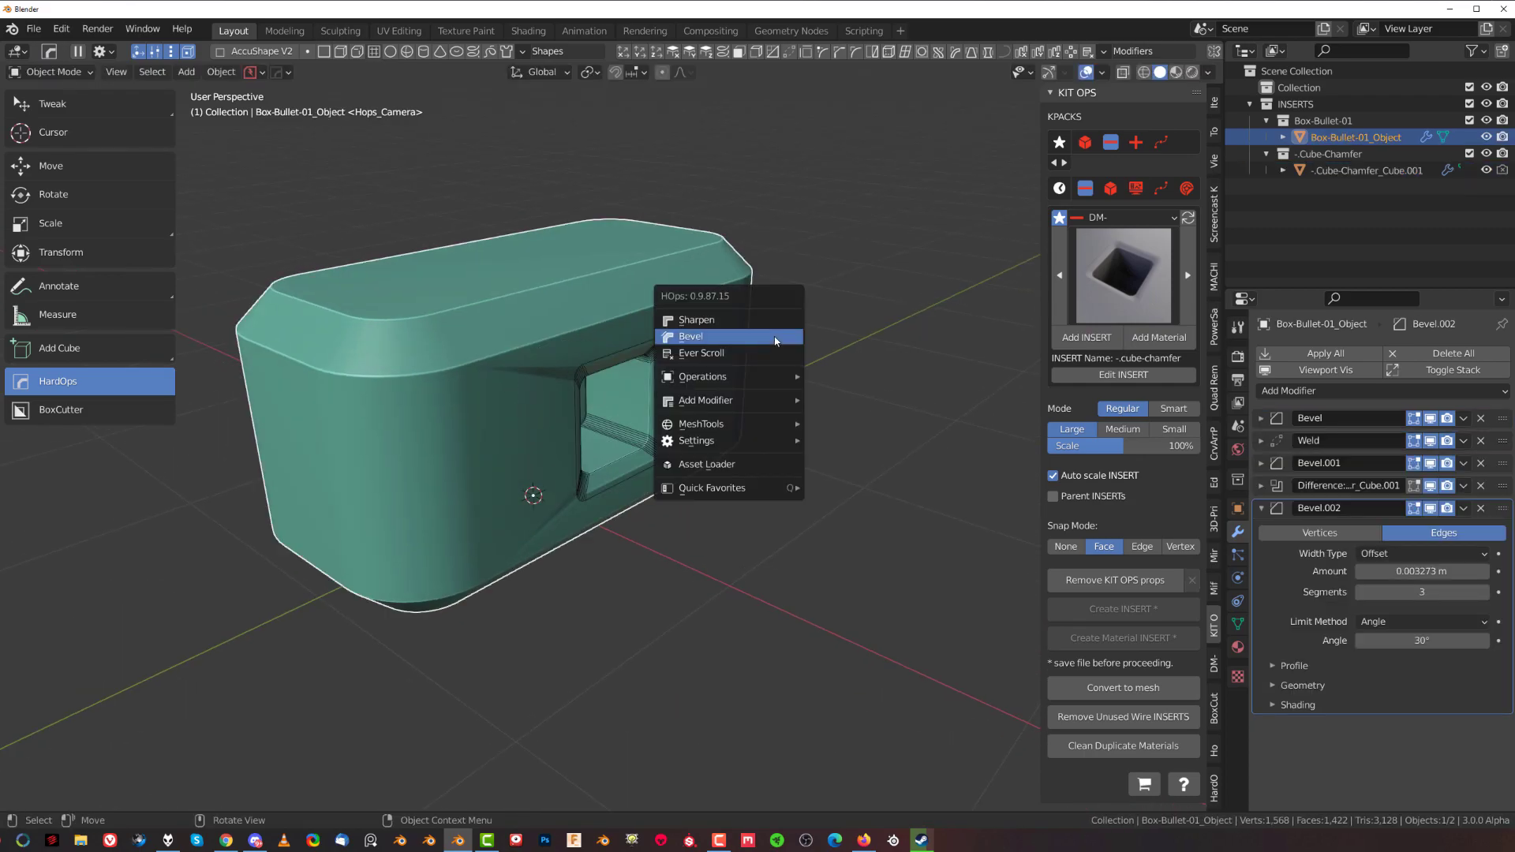
left_click(768, 320)
Set the -.cube-chamfer cutter's bevel width to about 0.047 m with HardOps Bevel and hide the cutter
middle_click_drag(768, 316, 708, 359)
scroll(698, 356, "up", 4)
left_click(686, 347)
scroll(685, 383, "up", 2)
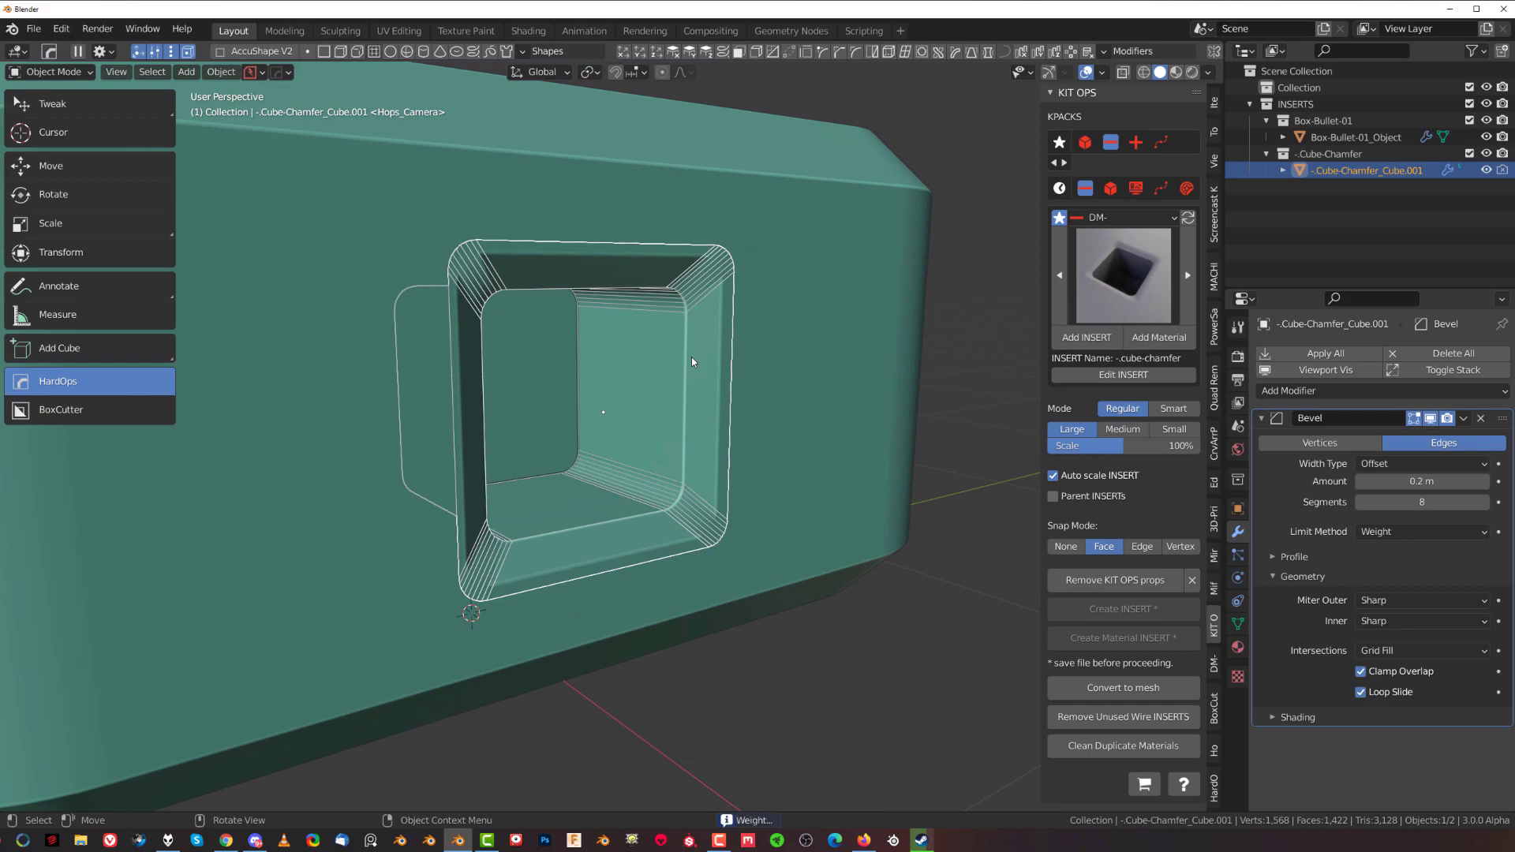
key("q")
left_click(689, 367)
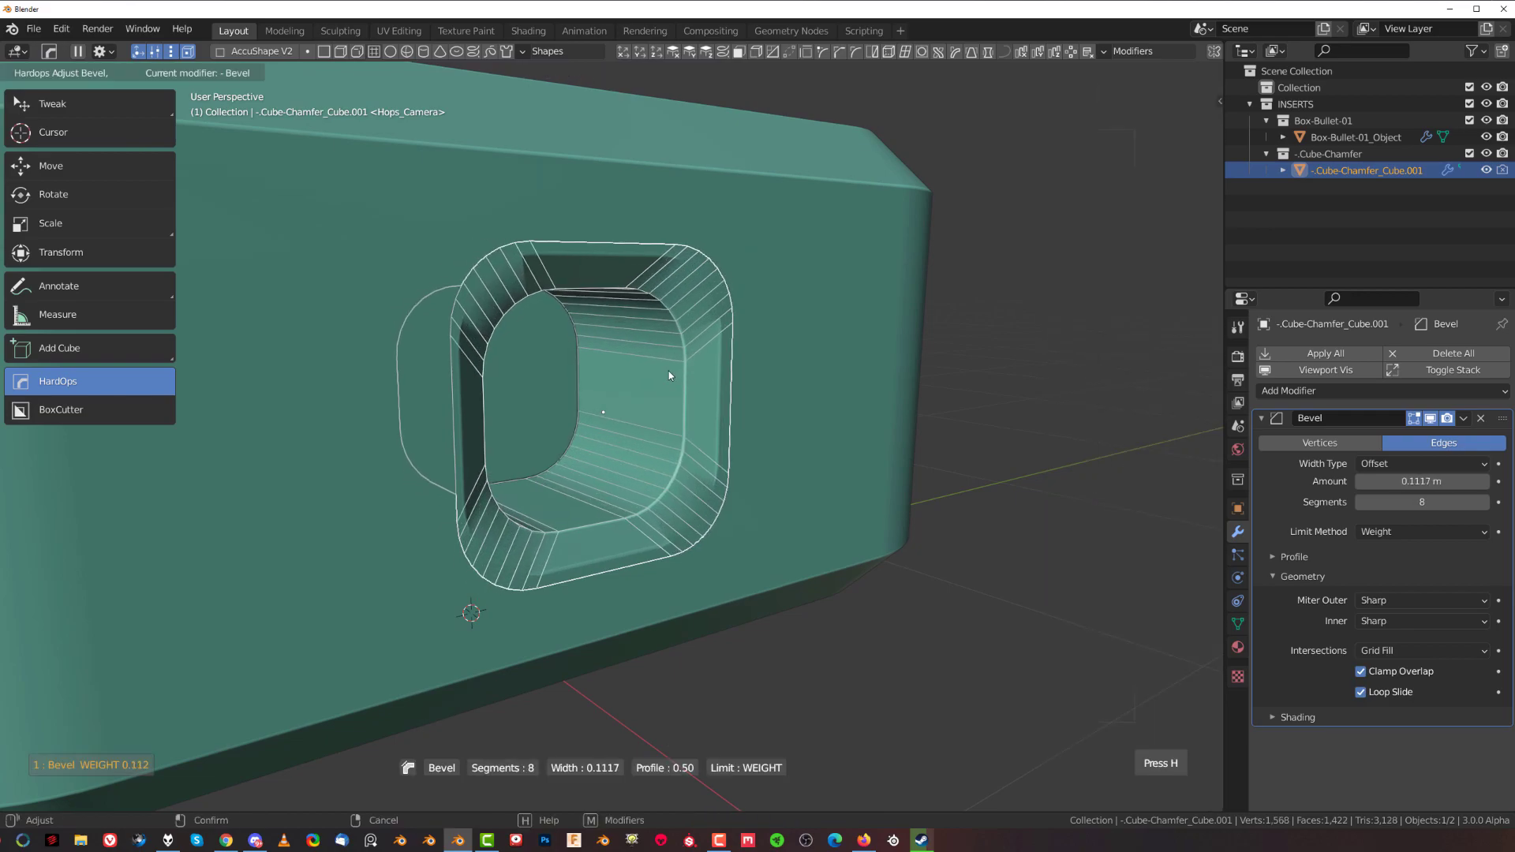
left_click(677, 374)
key("n")
scroll(694, 377, "down", 4)
middle_click_drag(691, 380, 712, 384)
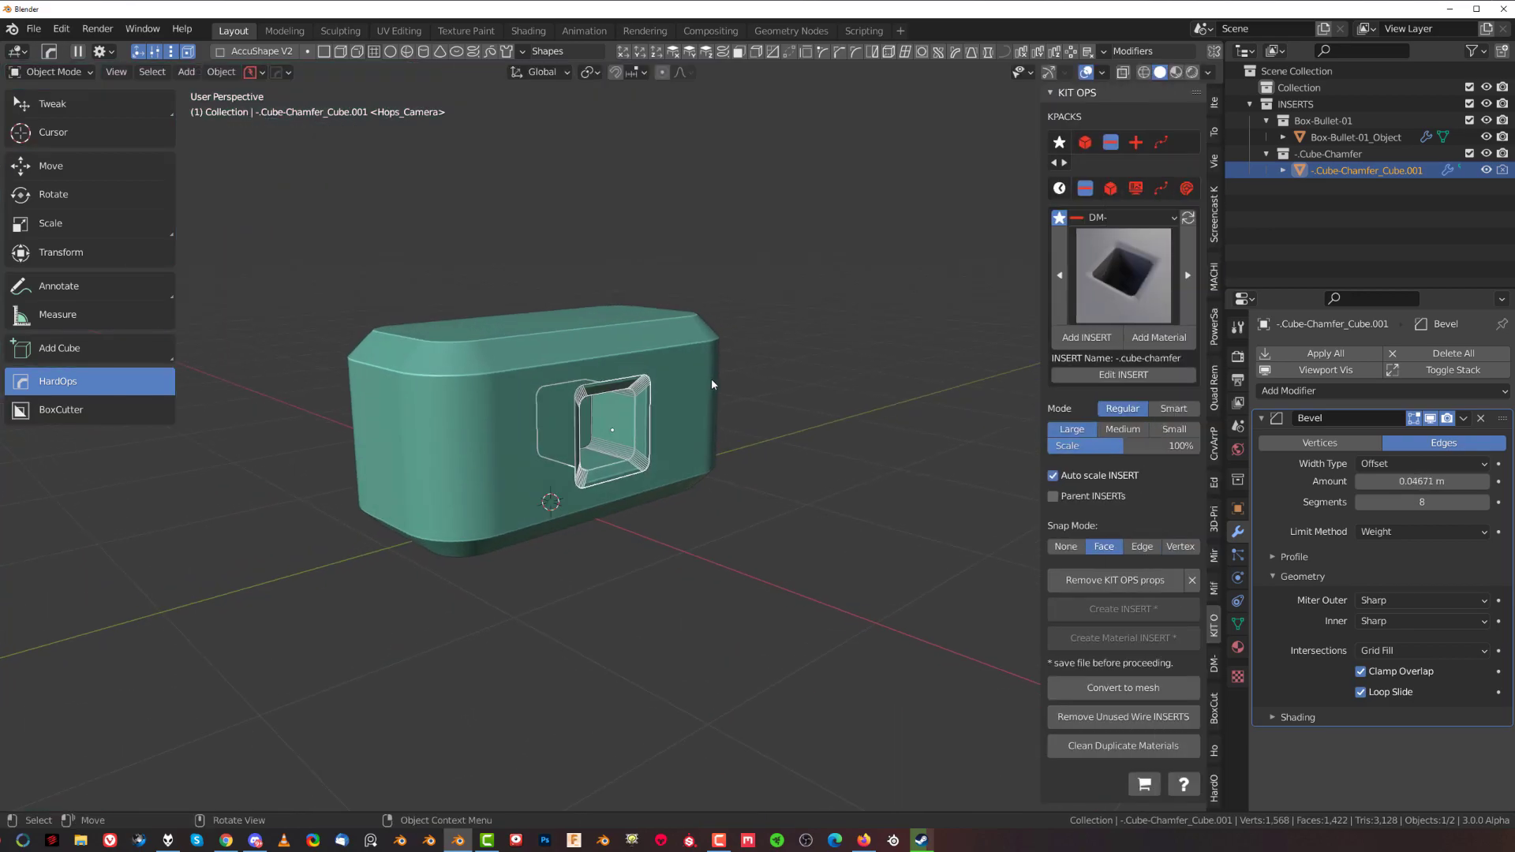
key("h")
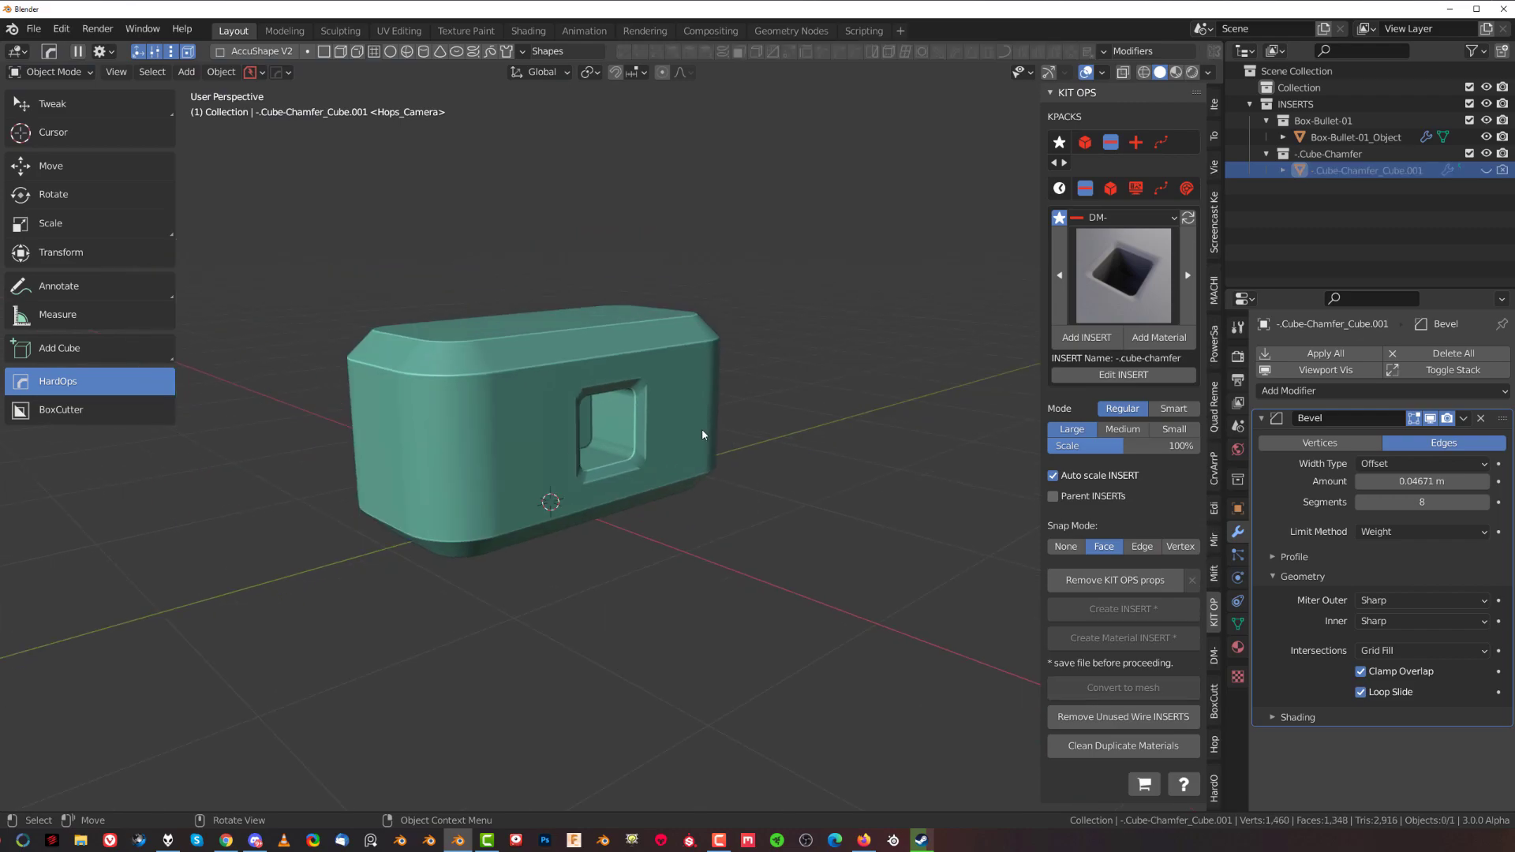
Examine the bevels and shading around the chamfered cutout from several close angles
scroll(687, 399, "down", 2)
scroll(671, 395, "up", 7)
middle_click_drag(662, 392, 346, 324)
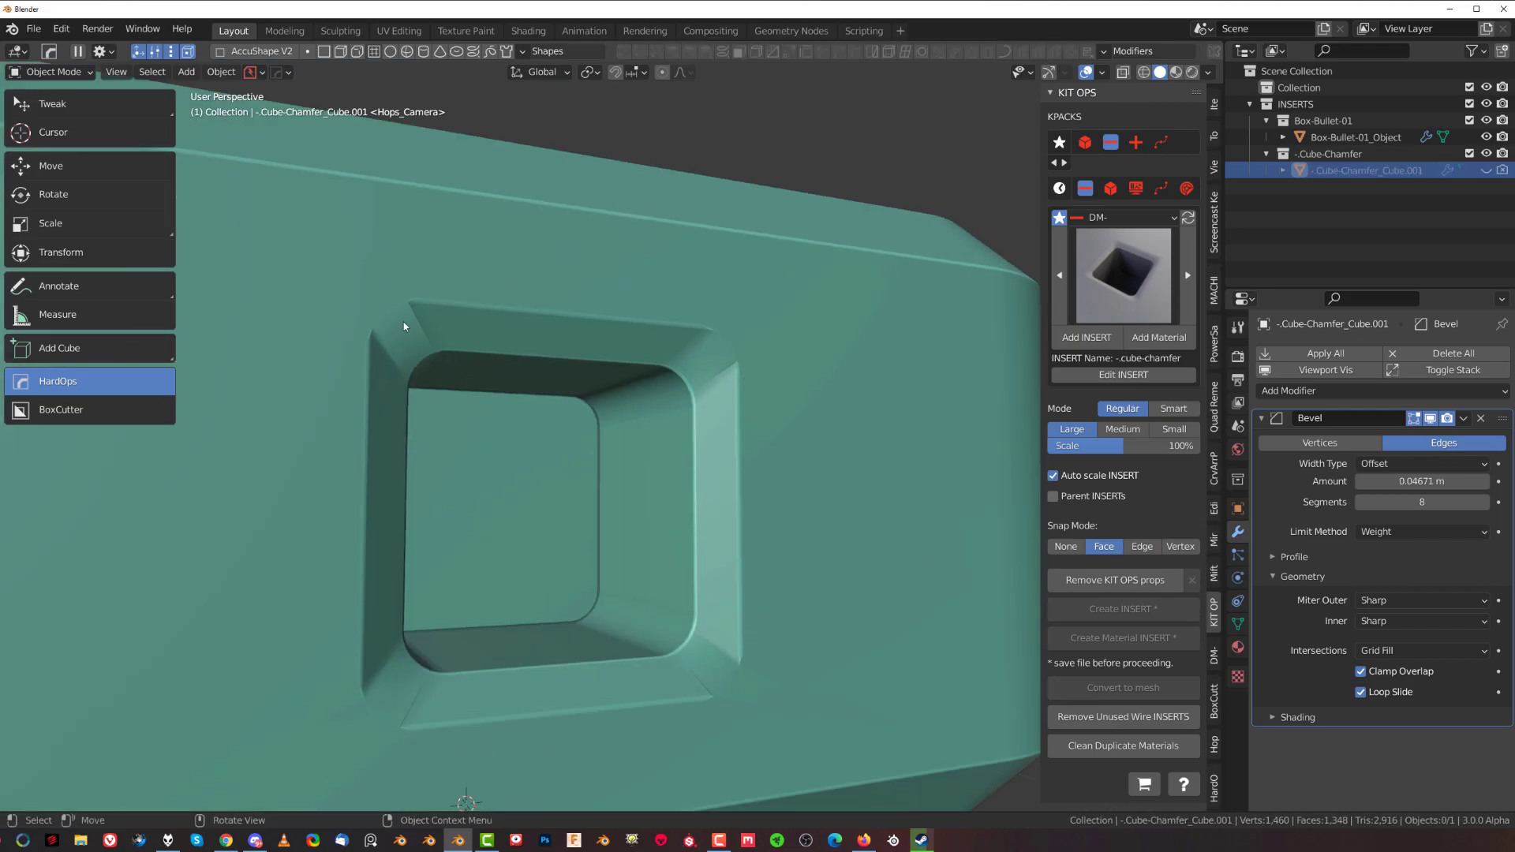
middle_click_drag(403, 326, 476, 287)
scroll(352, 296, "up", 3)
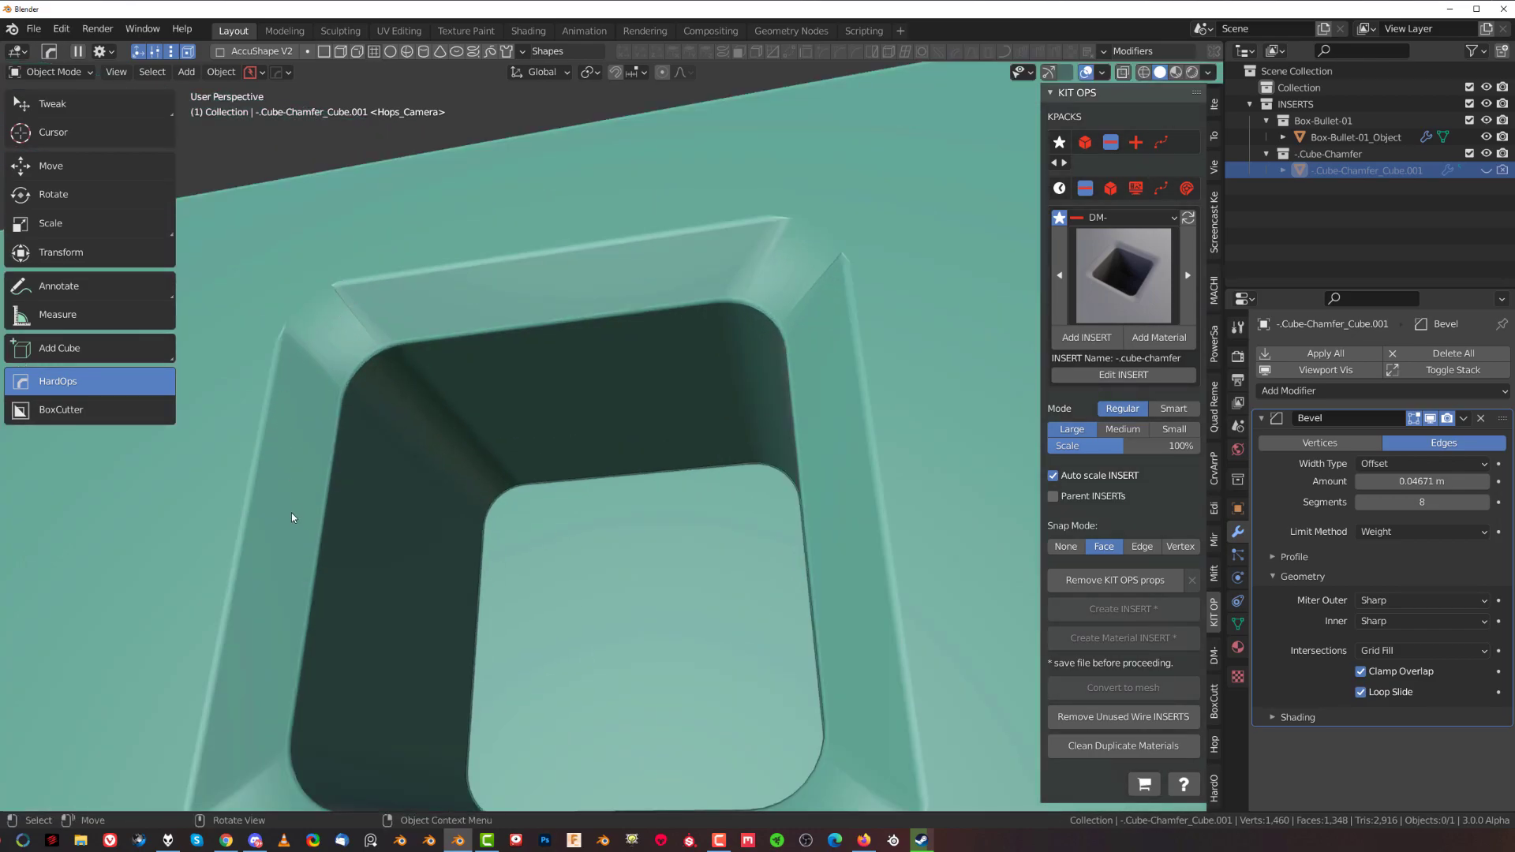
scroll(476, 475, "down", 3)
middle_click_drag(477, 474, 691, 291)
scroll(691, 291, "up", 3)
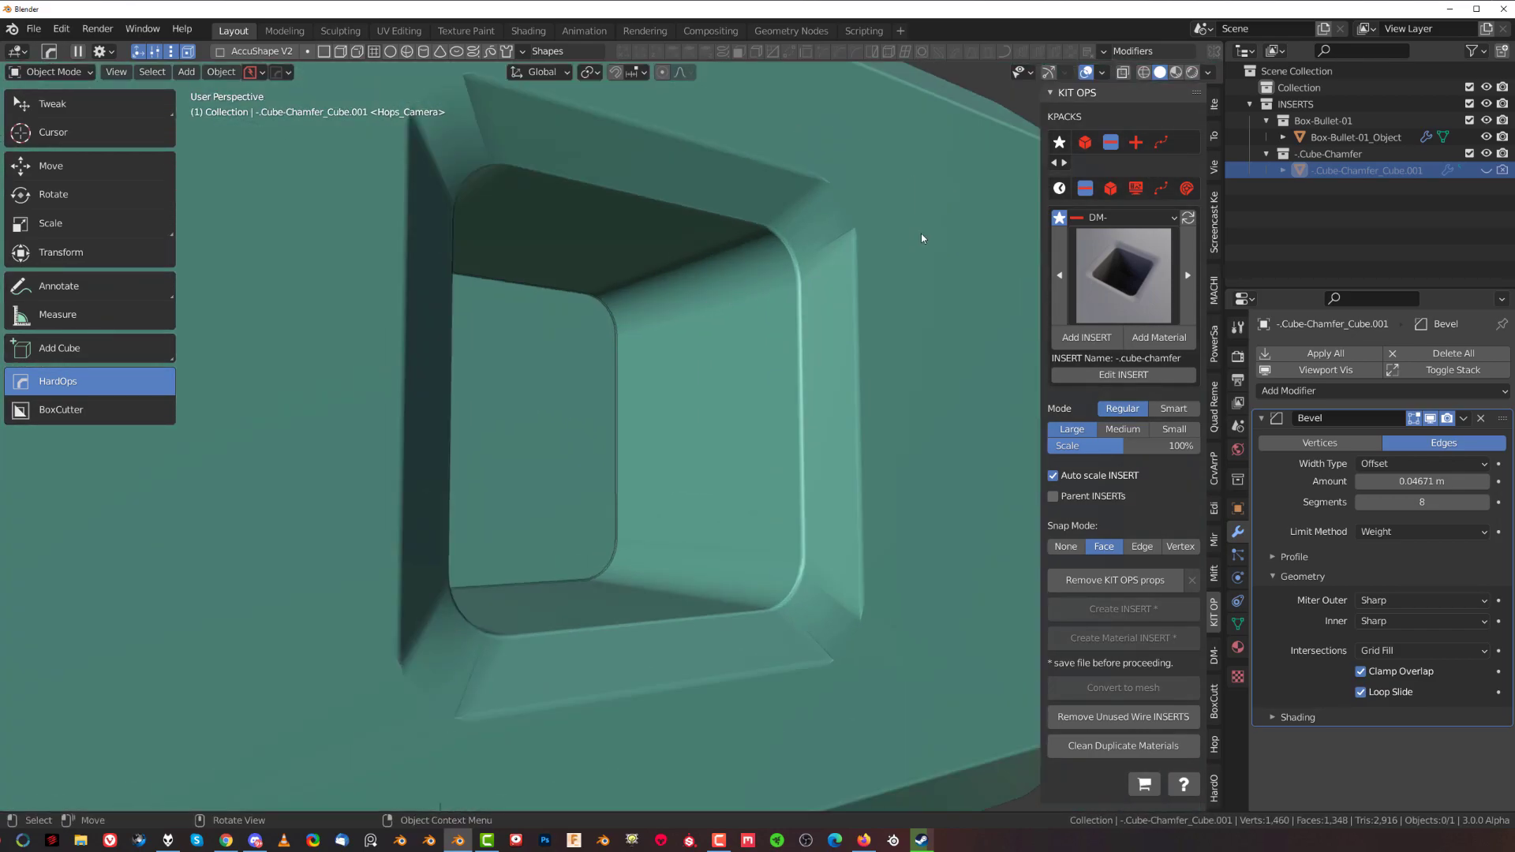
middle_click_drag(781, 557, 736, 426)
scroll(735, 400, "down", 1)
Select the box and lower the angle limit of its Bevel.002 modifier to 23° with HardOps Bevel
left_click(746, 366)
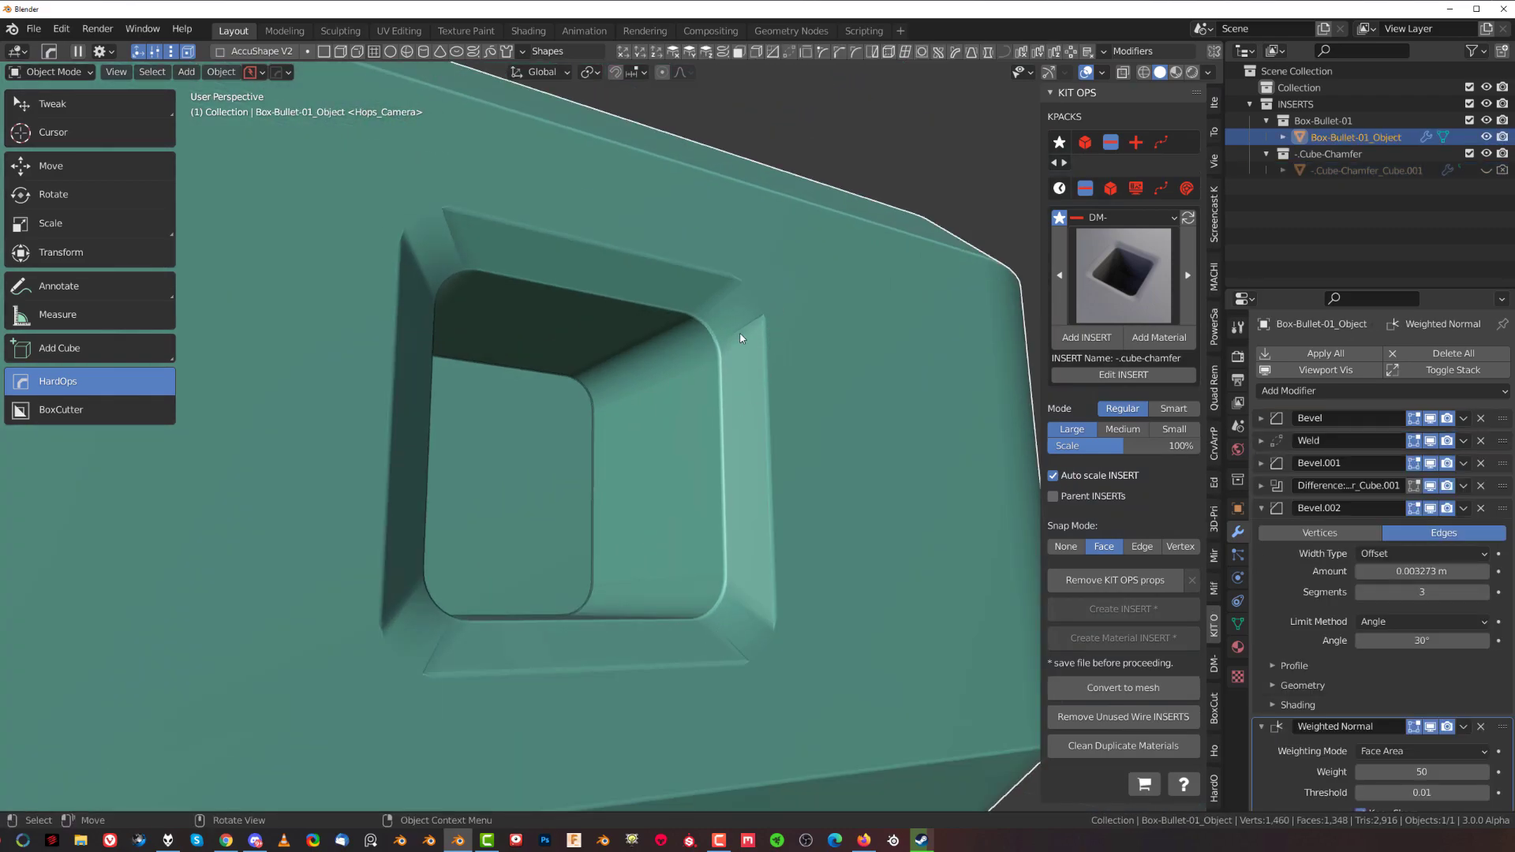
key("q")
left_click(739, 334)
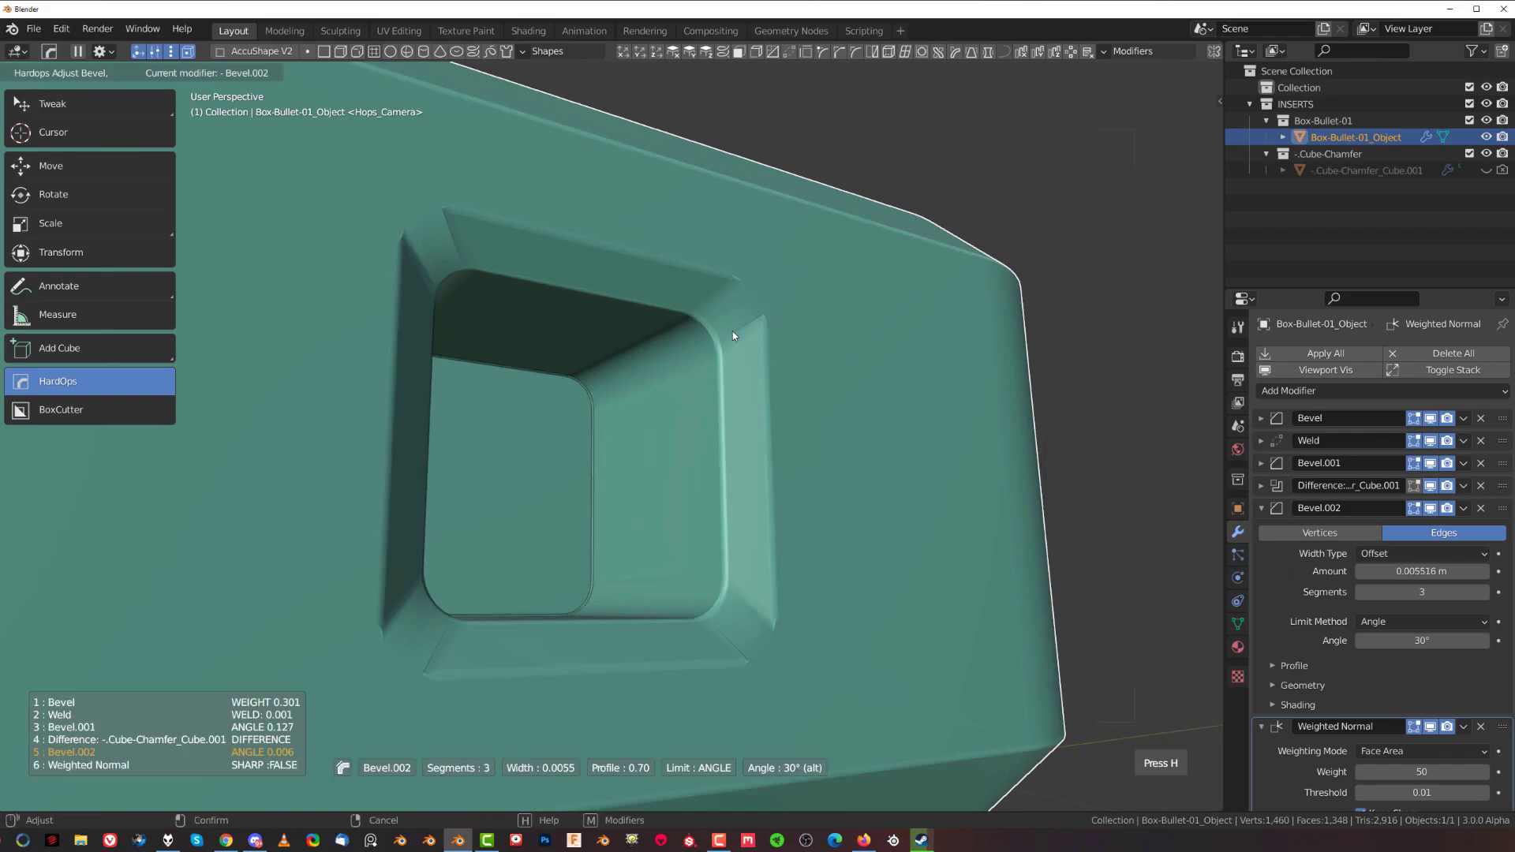
mouse_move(735, 332)
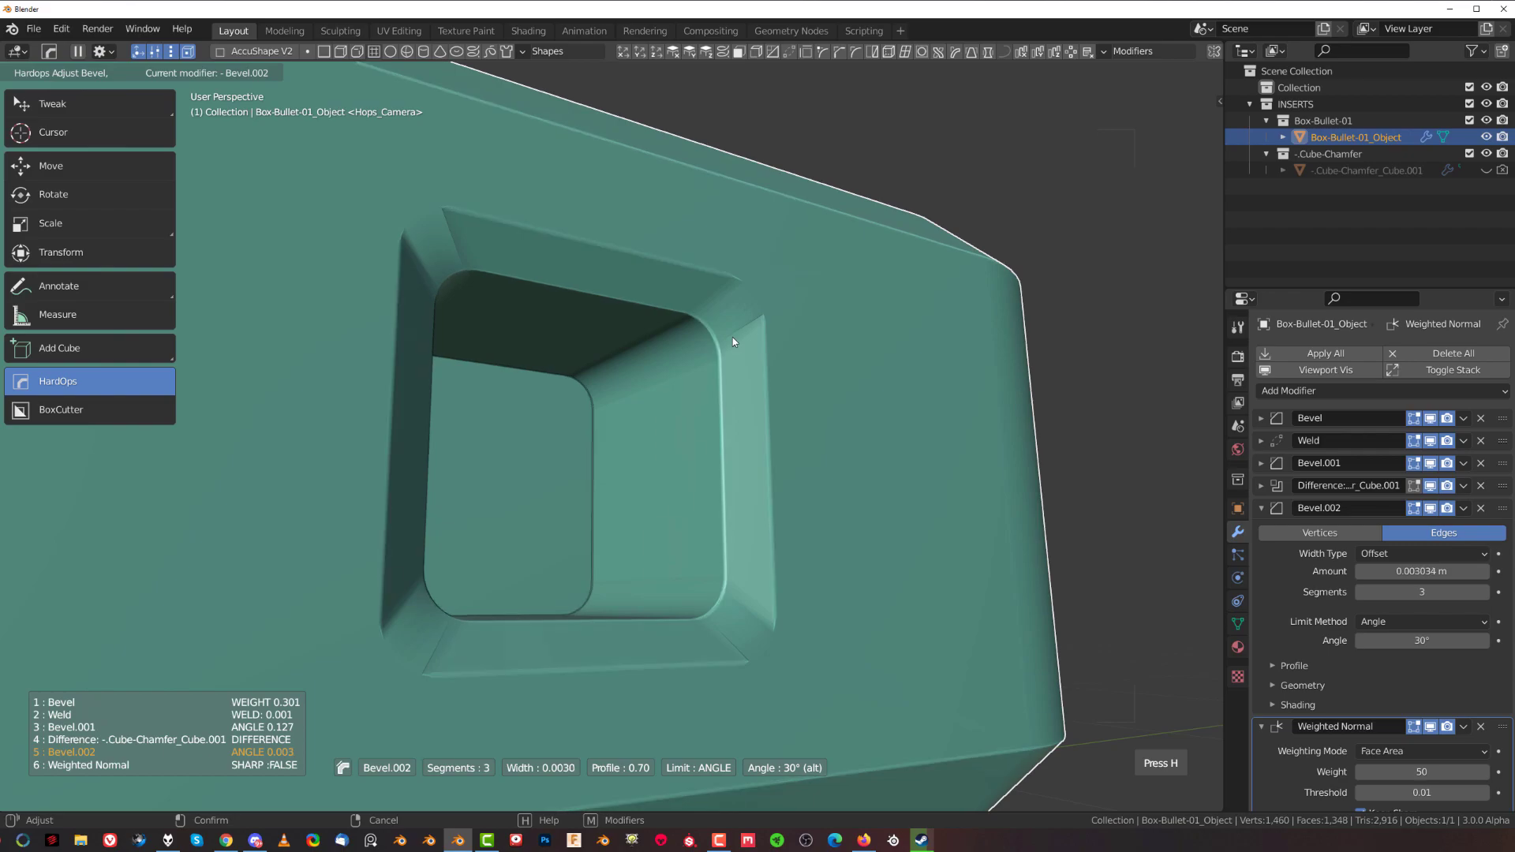
scroll(730, 349, "down", 1, "alt")
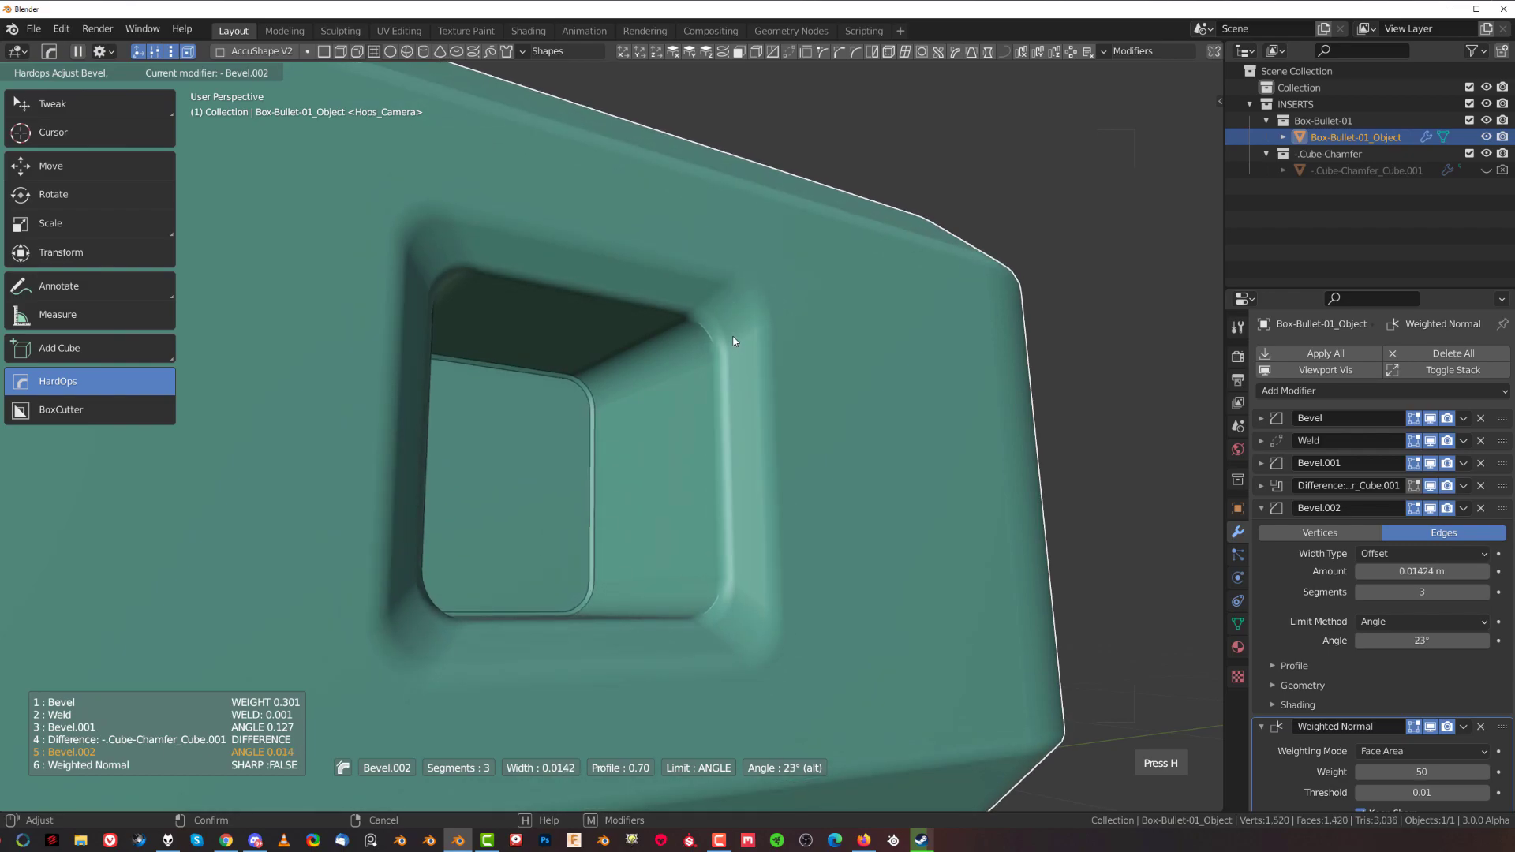
left_click(736, 337)
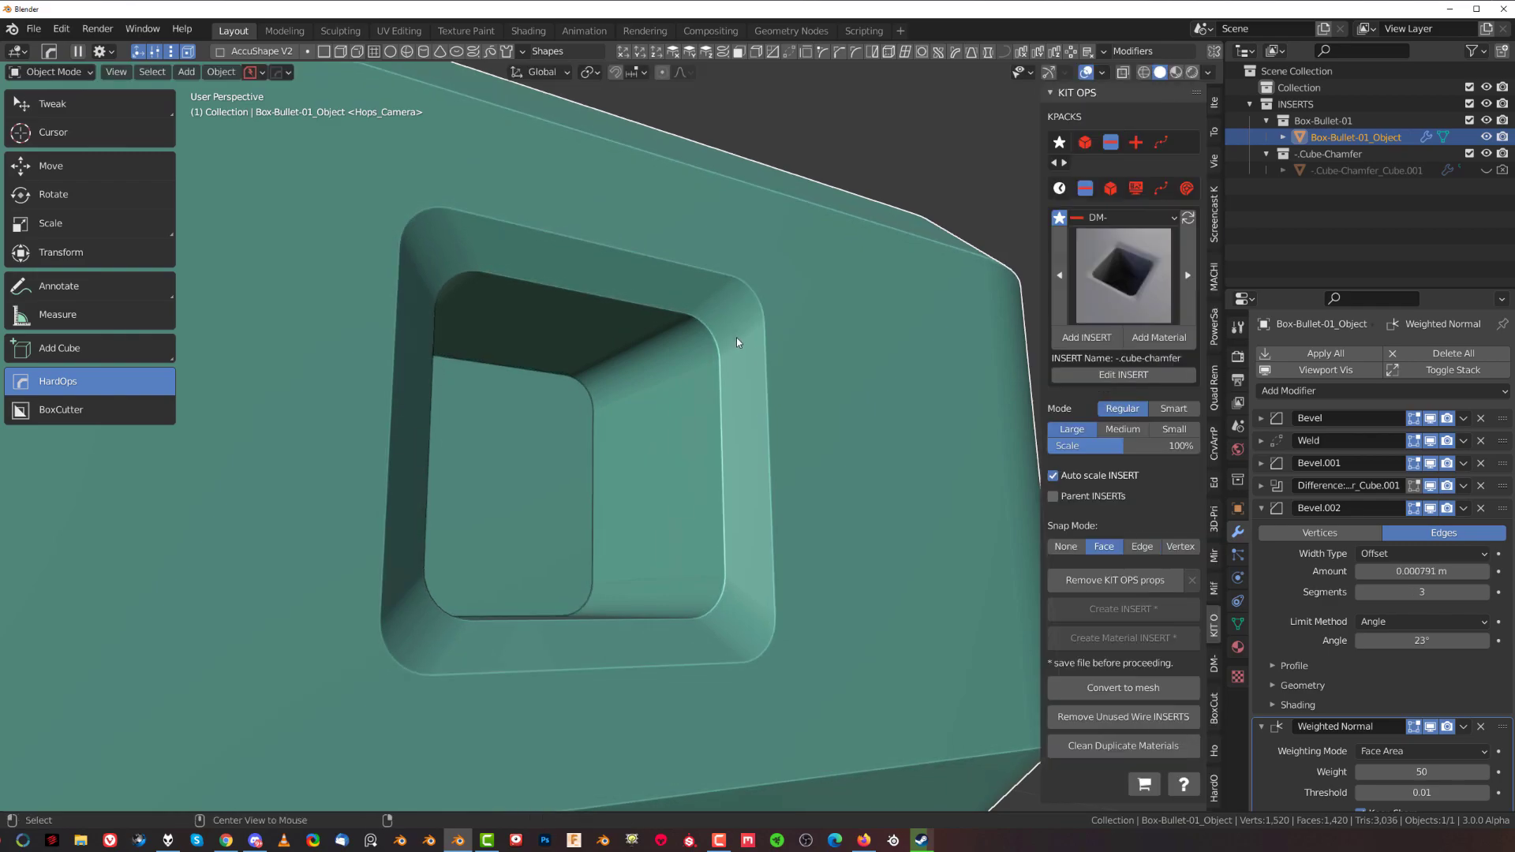
Set the box's Bevel.002 width to about 0.0047 m with HardOps Bevel
key("q")
left_click(735, 337)
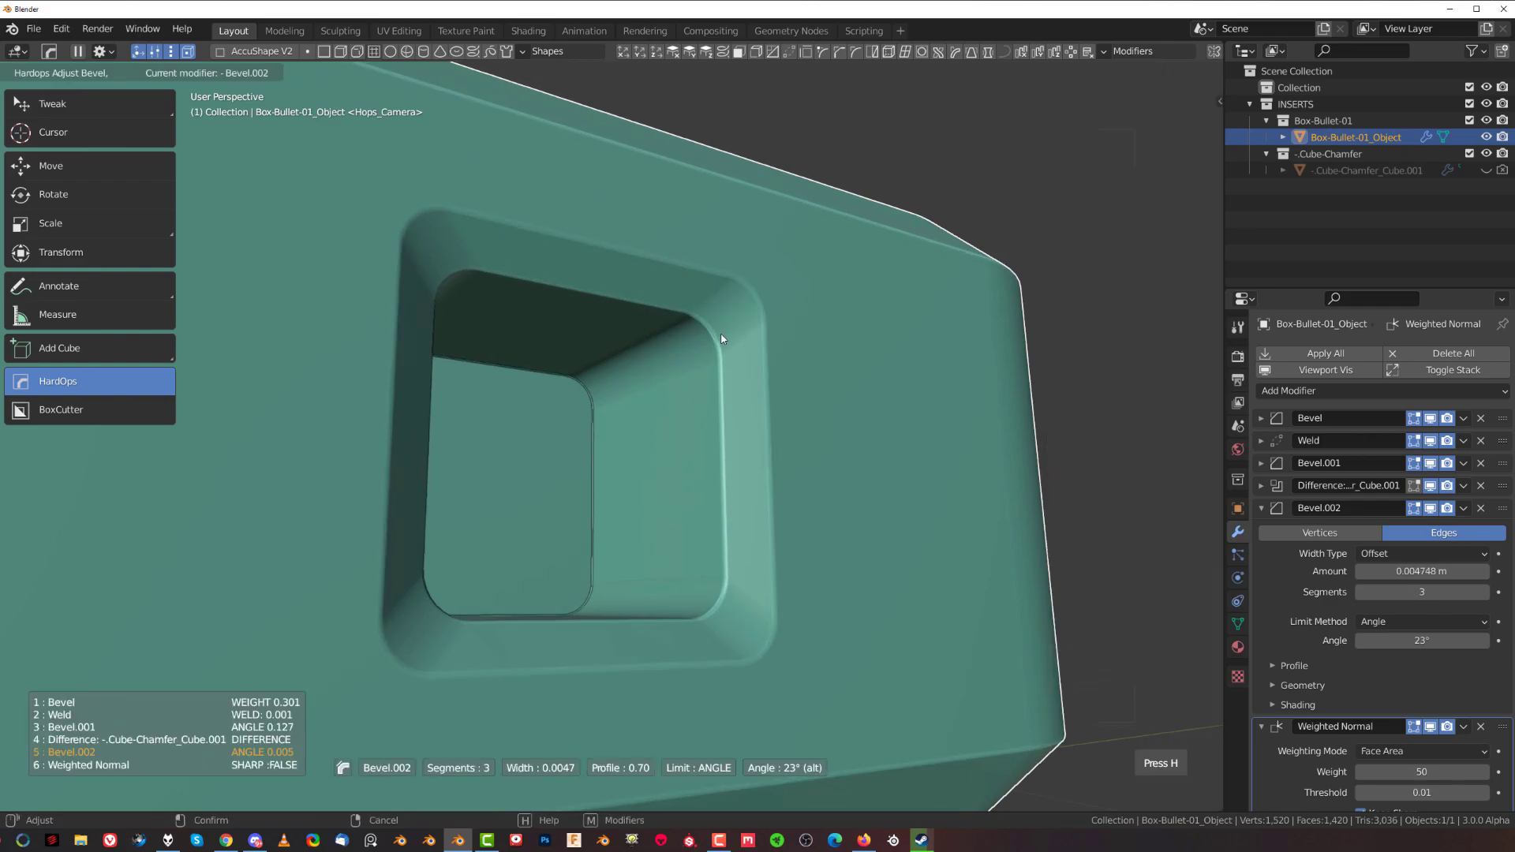
left_click(720, 340)
Try an ordinary duplicate of the box with its cutout, and delete the copy
scroll(720, 339, "down", 6)
middle_click_drag(743, 348, 650, 489)
scroll(740, 380, "down", 2)
scroll(622, 422, "down", 2)
scroll(639, 501, "down", 2)
key("shift+d")
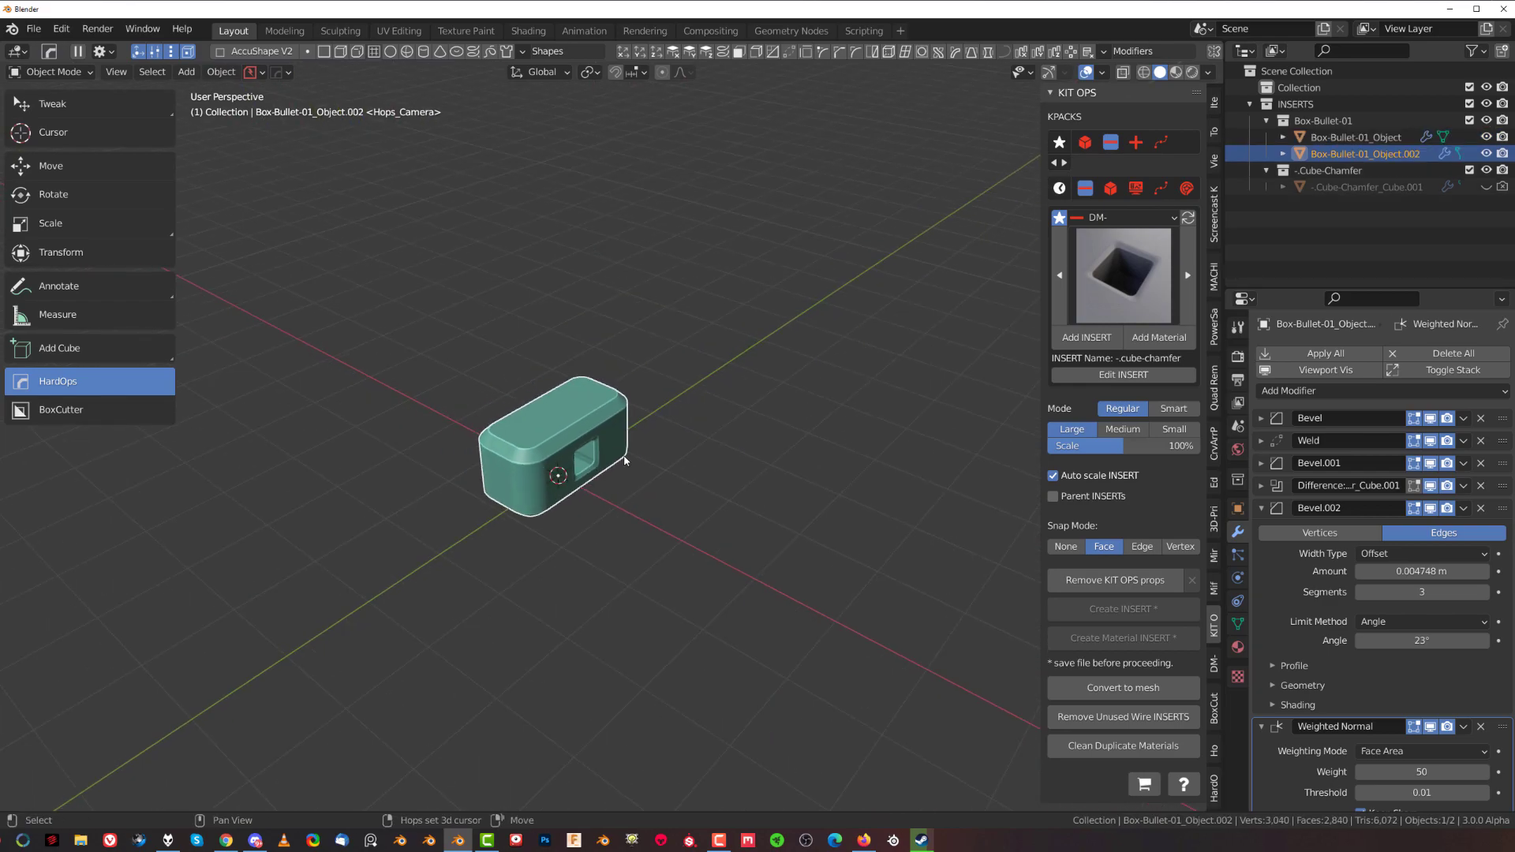
left_click(729, 501)
middle_click_drag(728, 502, 699, 480)
key("Delete")
scroll(728, 479, "up", 2)
scroll(702, 473, "up", 4)
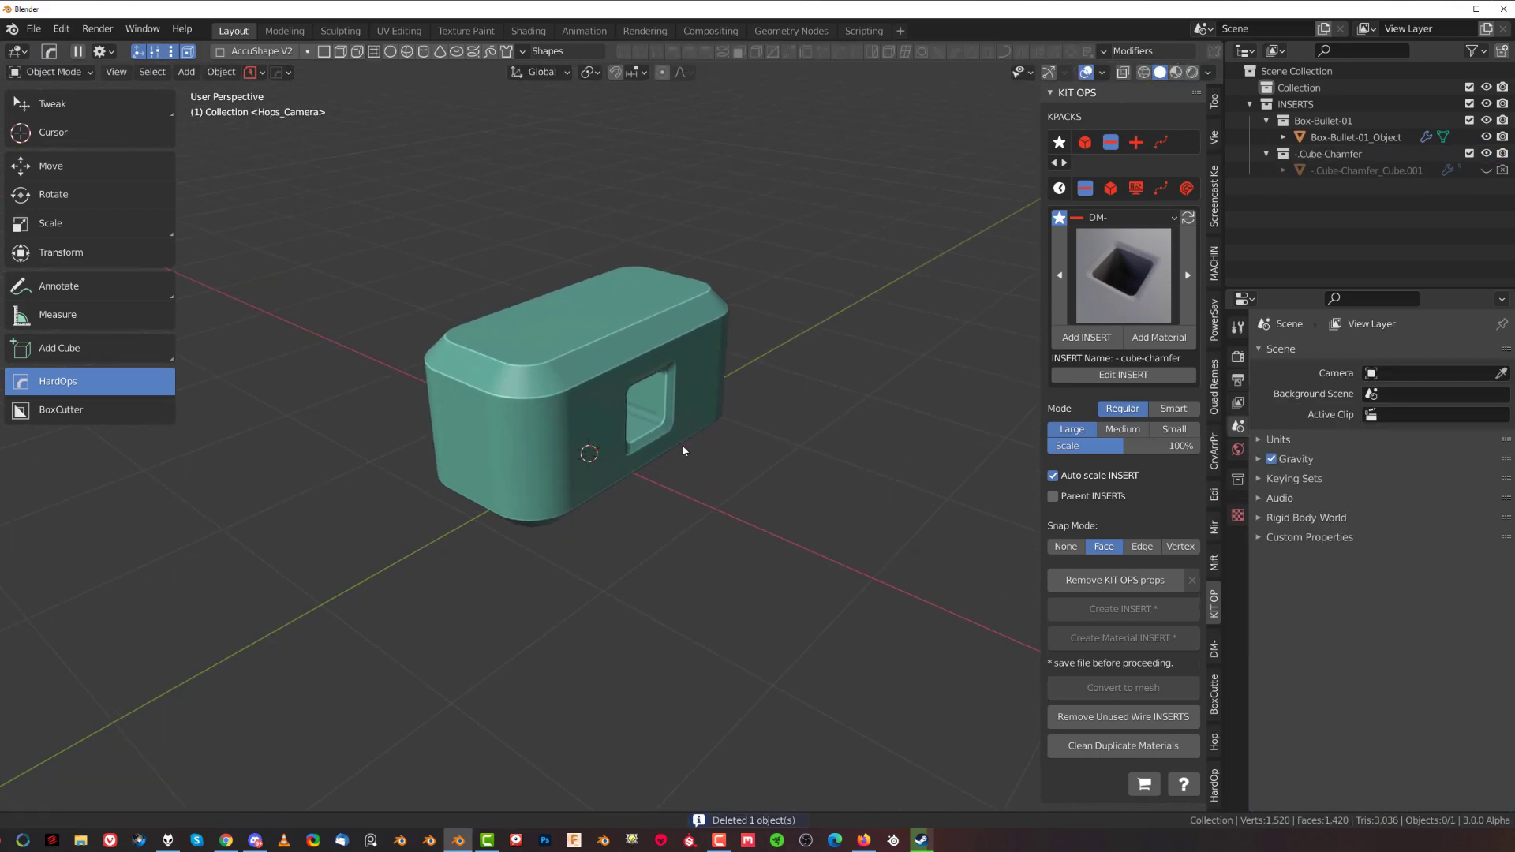
Duplicate the box again, move the copy well clear of the original to compare their cutouts, and delete the copy
left_click(528, 462)
scroll(536, 521, "down", 5)
key("shift+d")
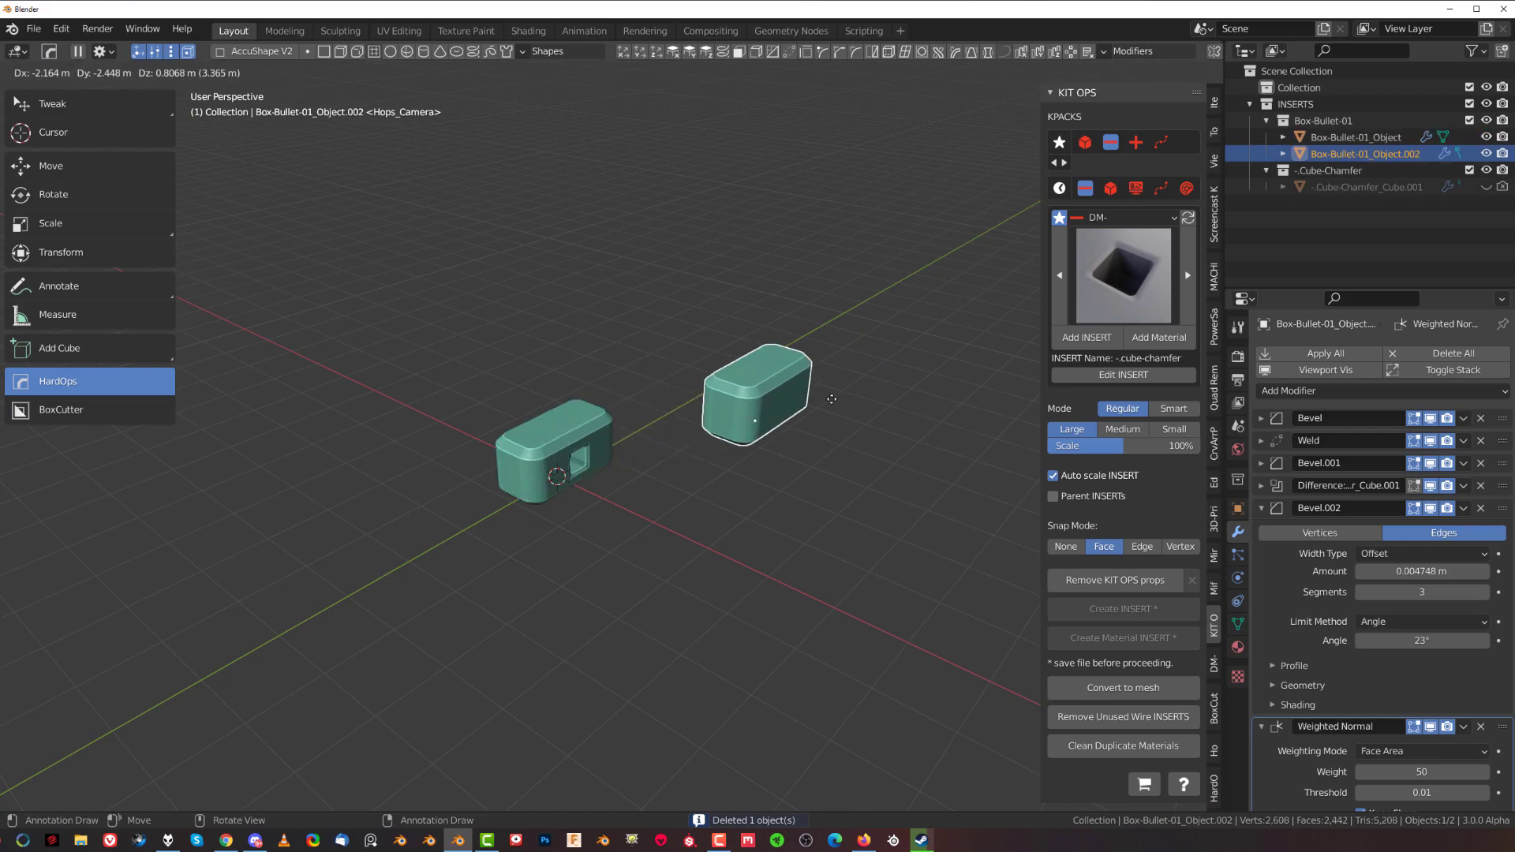
right_click(748, 446)
key("x")
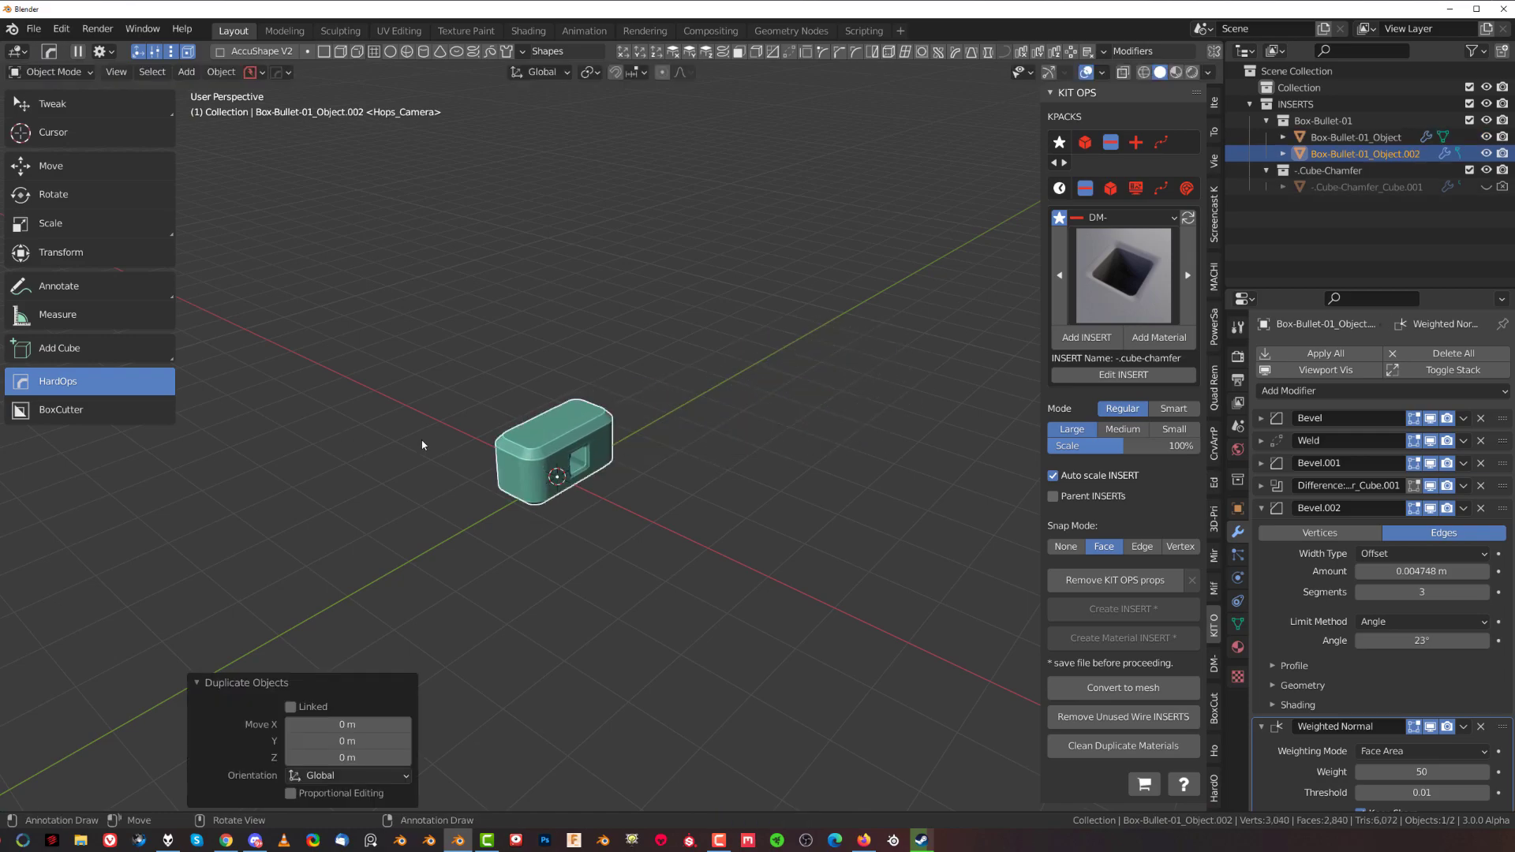
key("g")
left_click(856, 537)
middle_click_drag(666, 495, 562, 430)
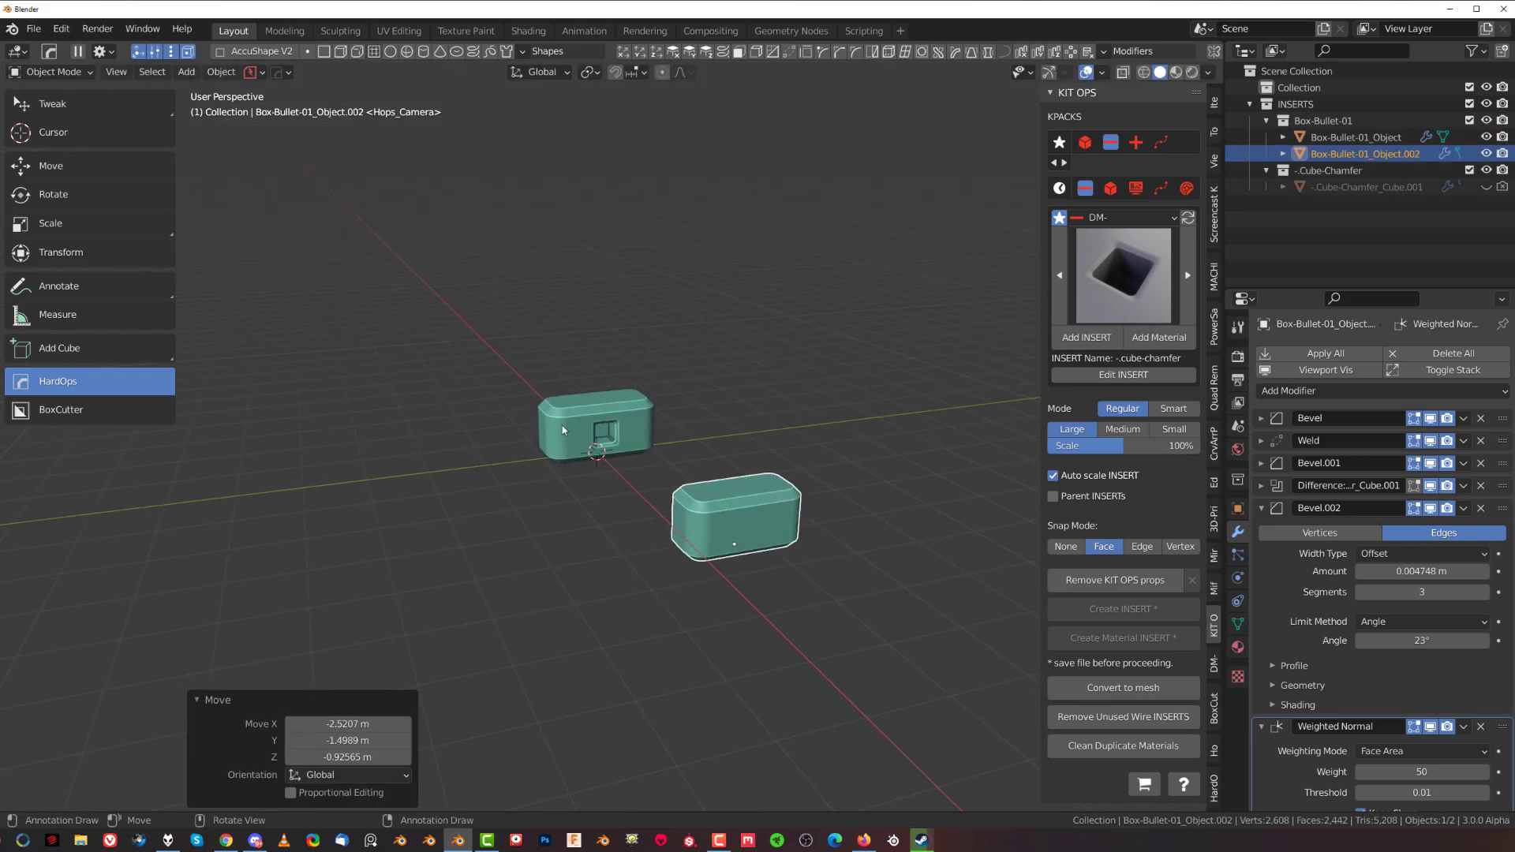
scroll(629, 509, "up", 4)
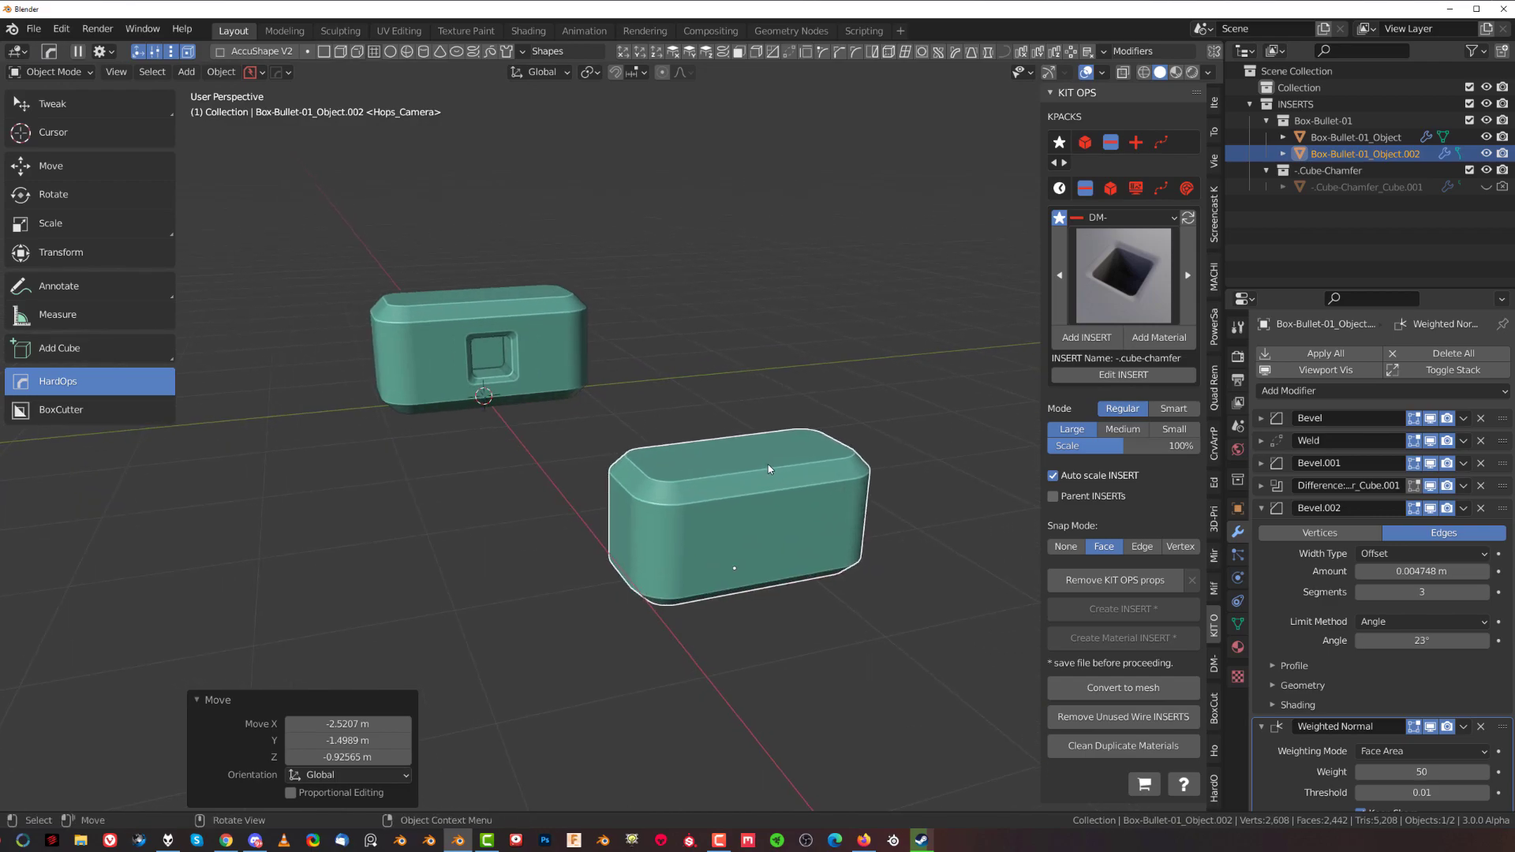
key("x")
left_click(768, 467)
Examine the remaining box's underlying base mesh in Edit Mode and return to Object Mode
middle_click_drag(538, 477, 655, 552, "shift")
scroll(655, 552, "up", 5)
left_click(728, 407)
key("Tab")
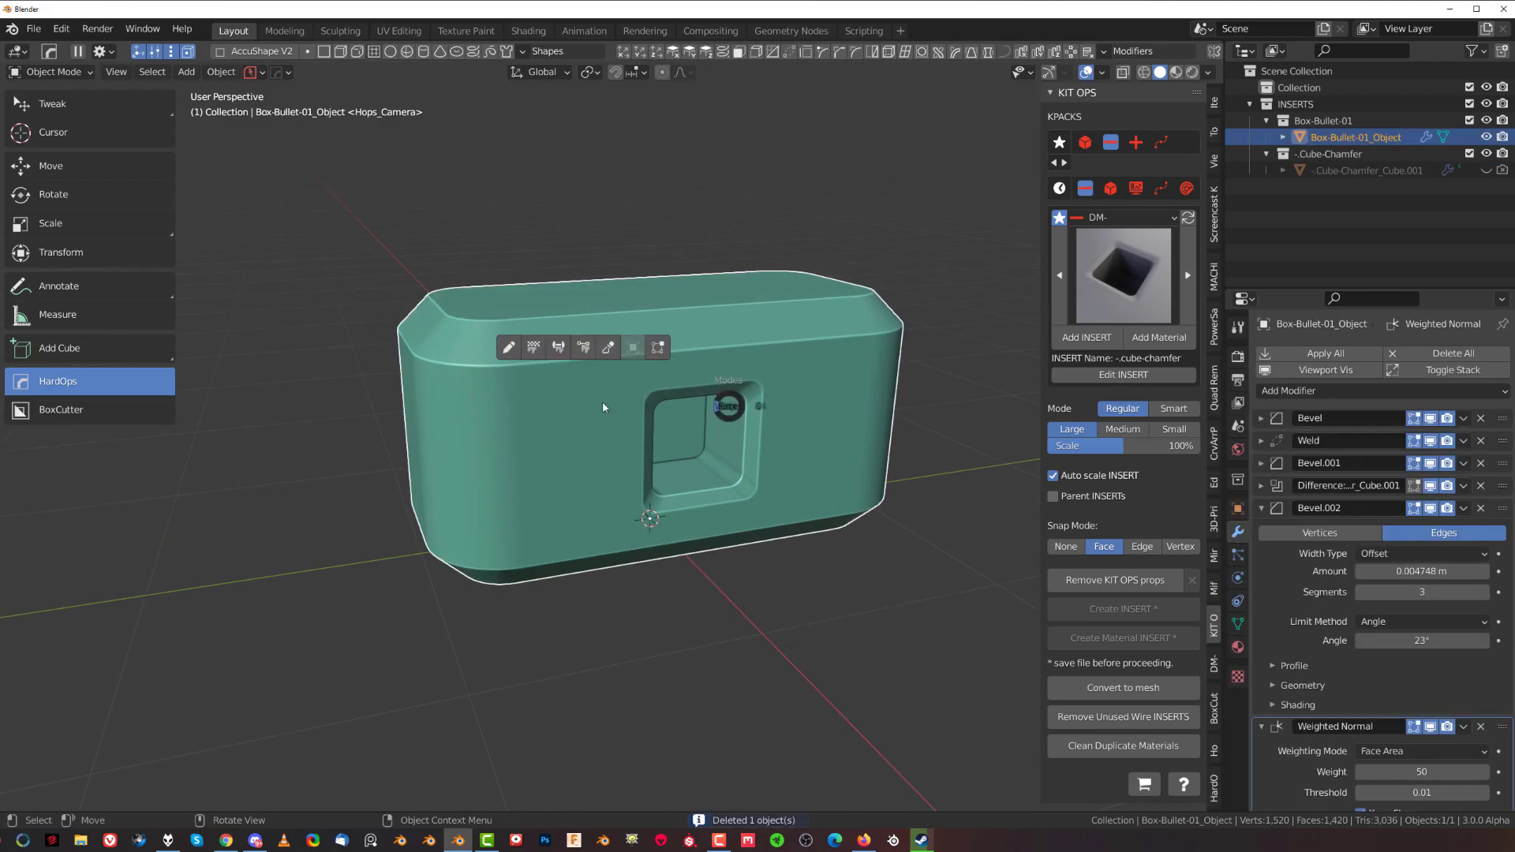
left_click(603, 408)
mouse_move(770, 402)
middle_mouse_down()
mouse_move(749, 365)
mouse_move(793, 419)
middle_mouse_up()
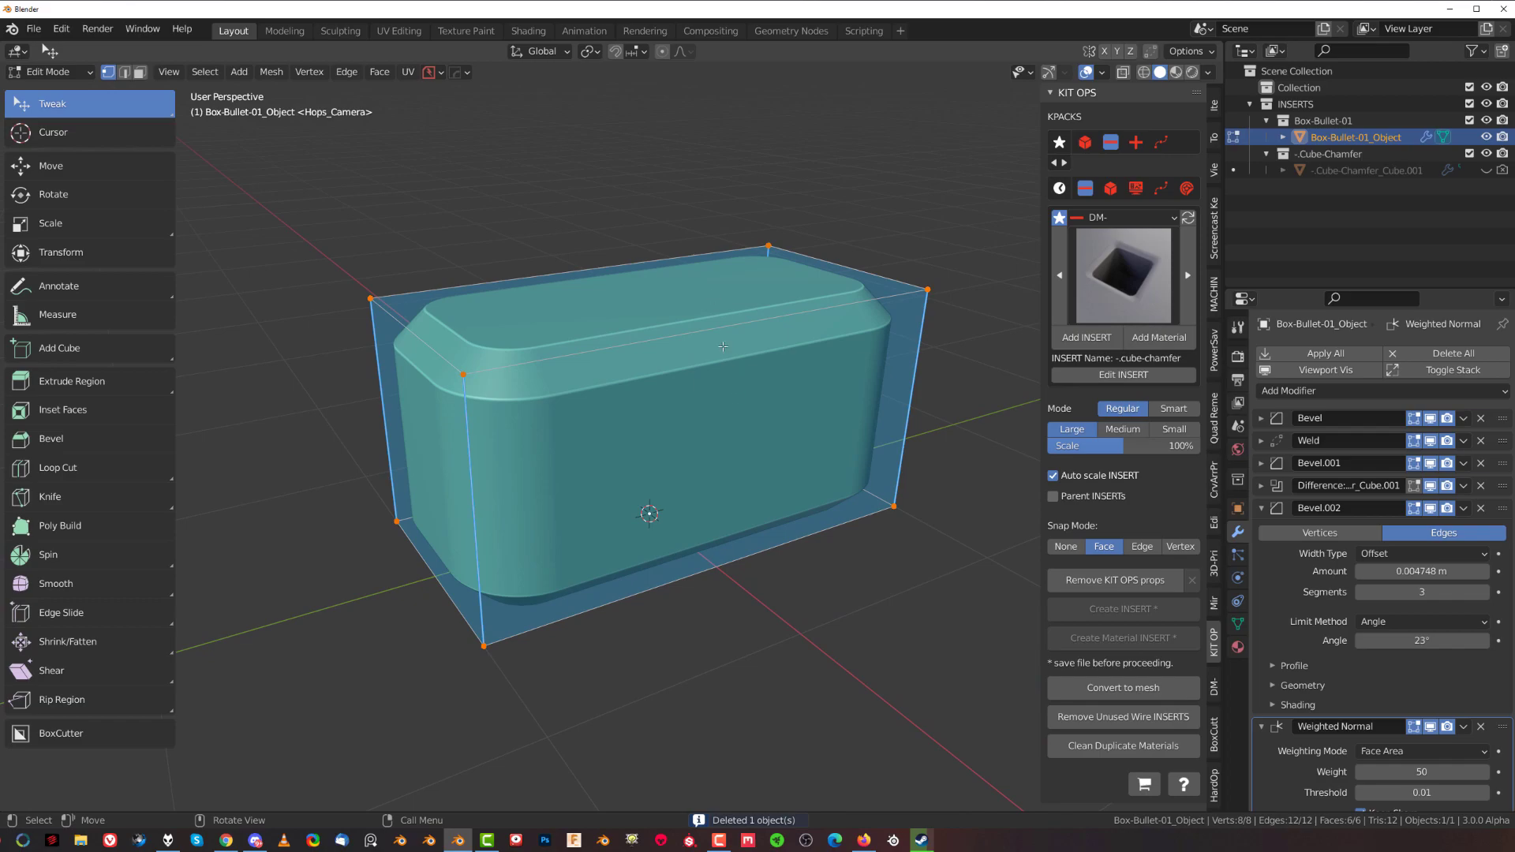
key("Tab")
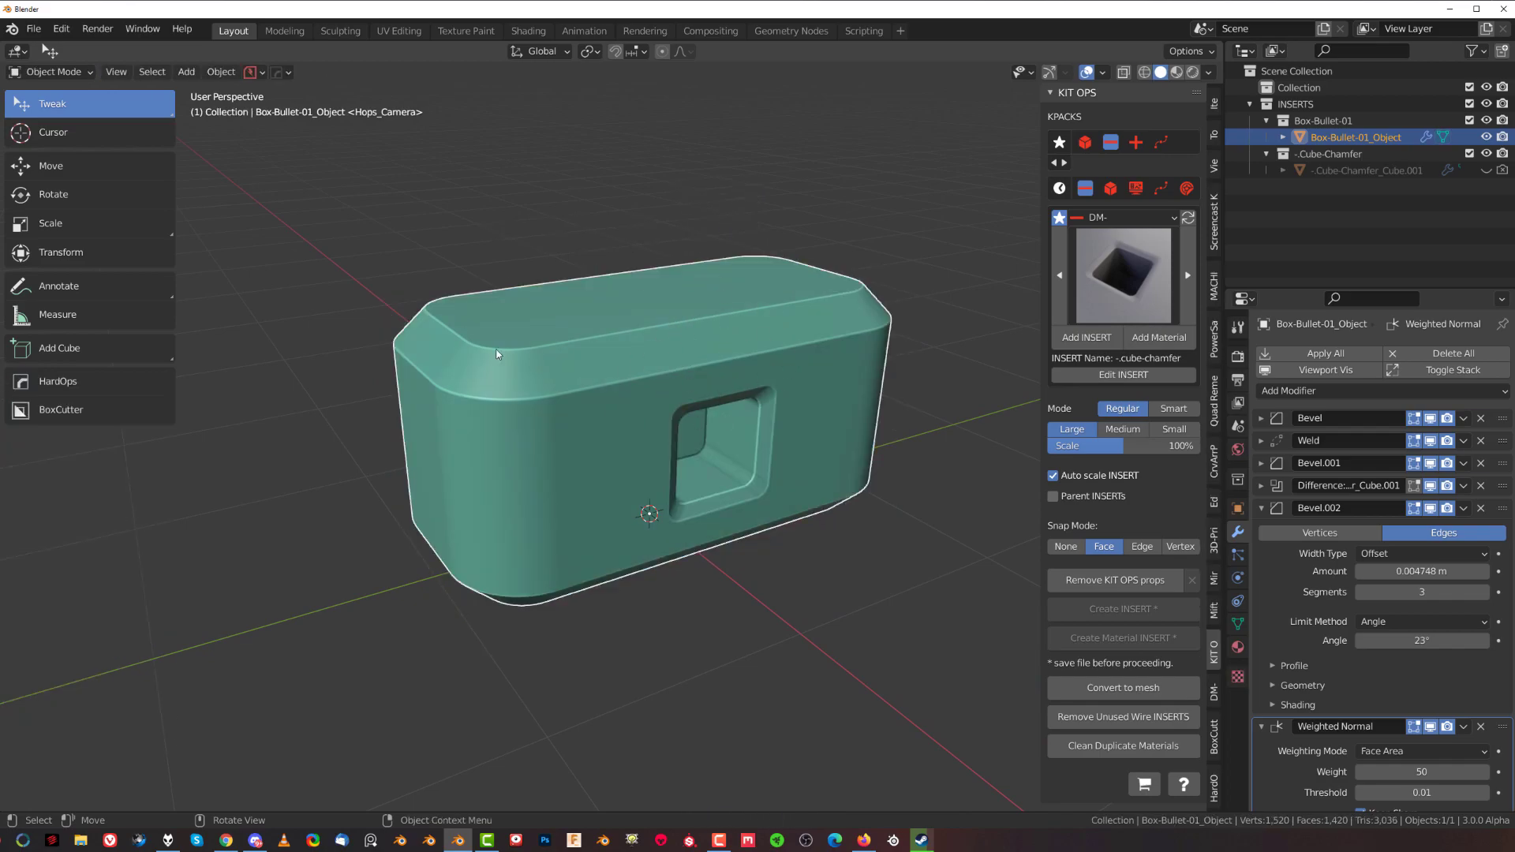
Duplicate the box in place and run HardOps Uniquify on the copy to give it its own cutter
scroll(571, 409, "down", 3)
scroll(727, 443, "up", 2)
middle_click_drag(741, 443, 586, 401, "shift")
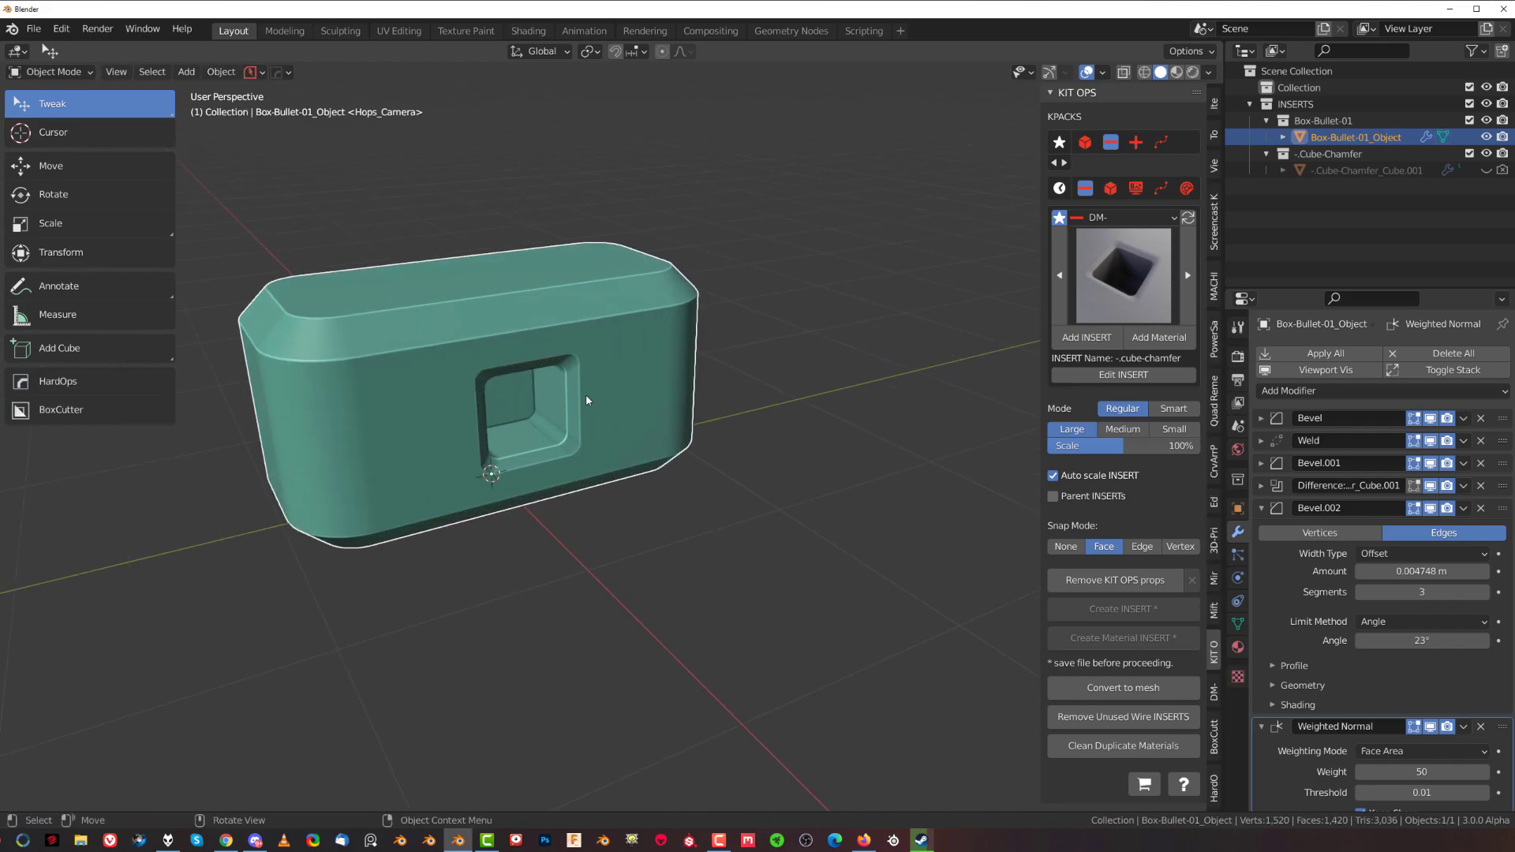
scroll(593, 442, "down", 3)
middle_click_drag(594, 456, 632, 405)
key("shift+d")
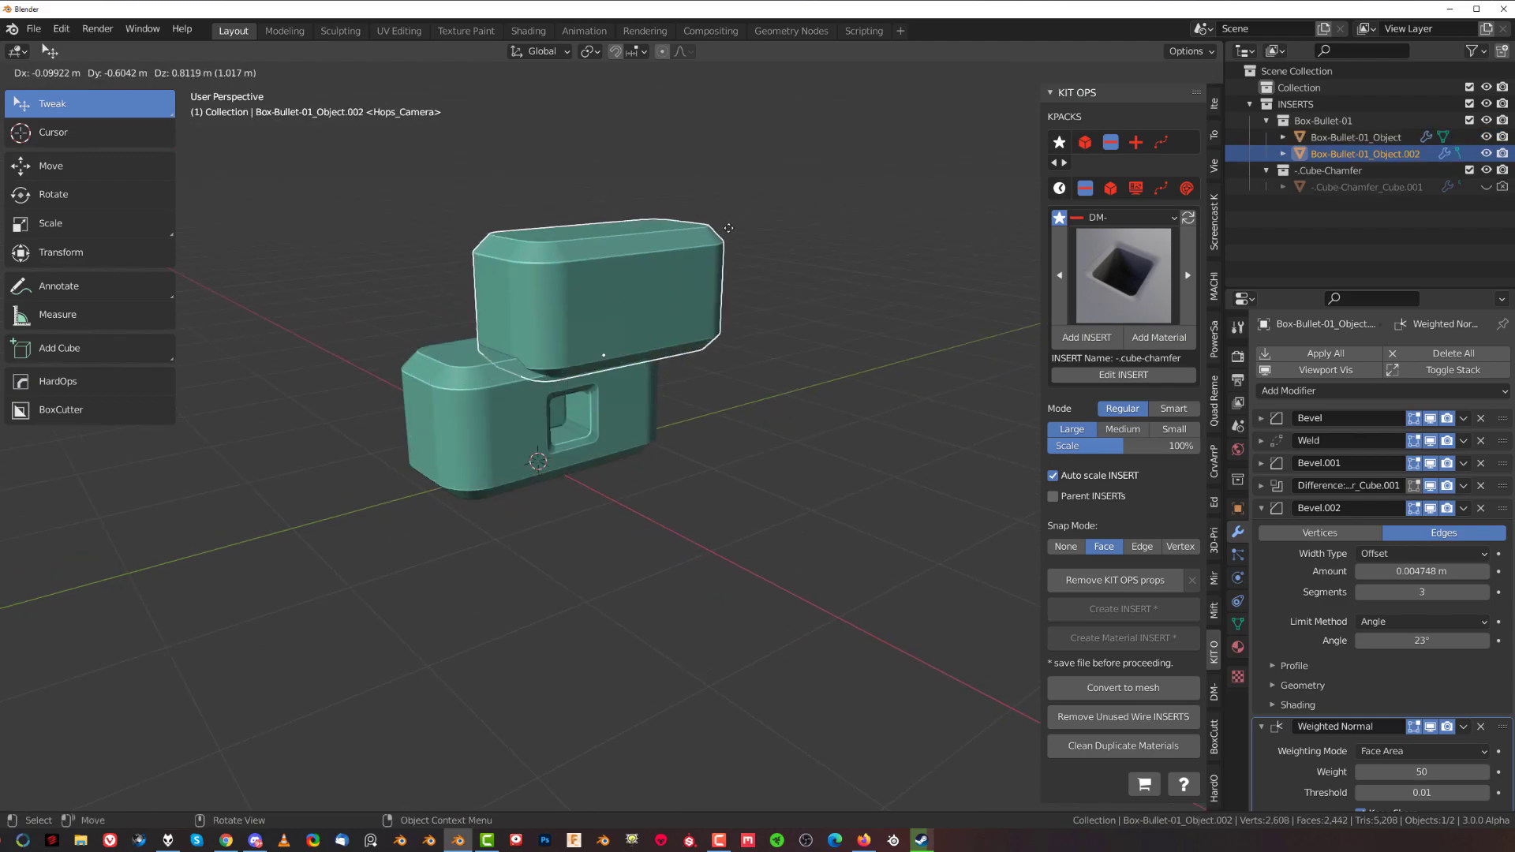
right_click(731, 225)
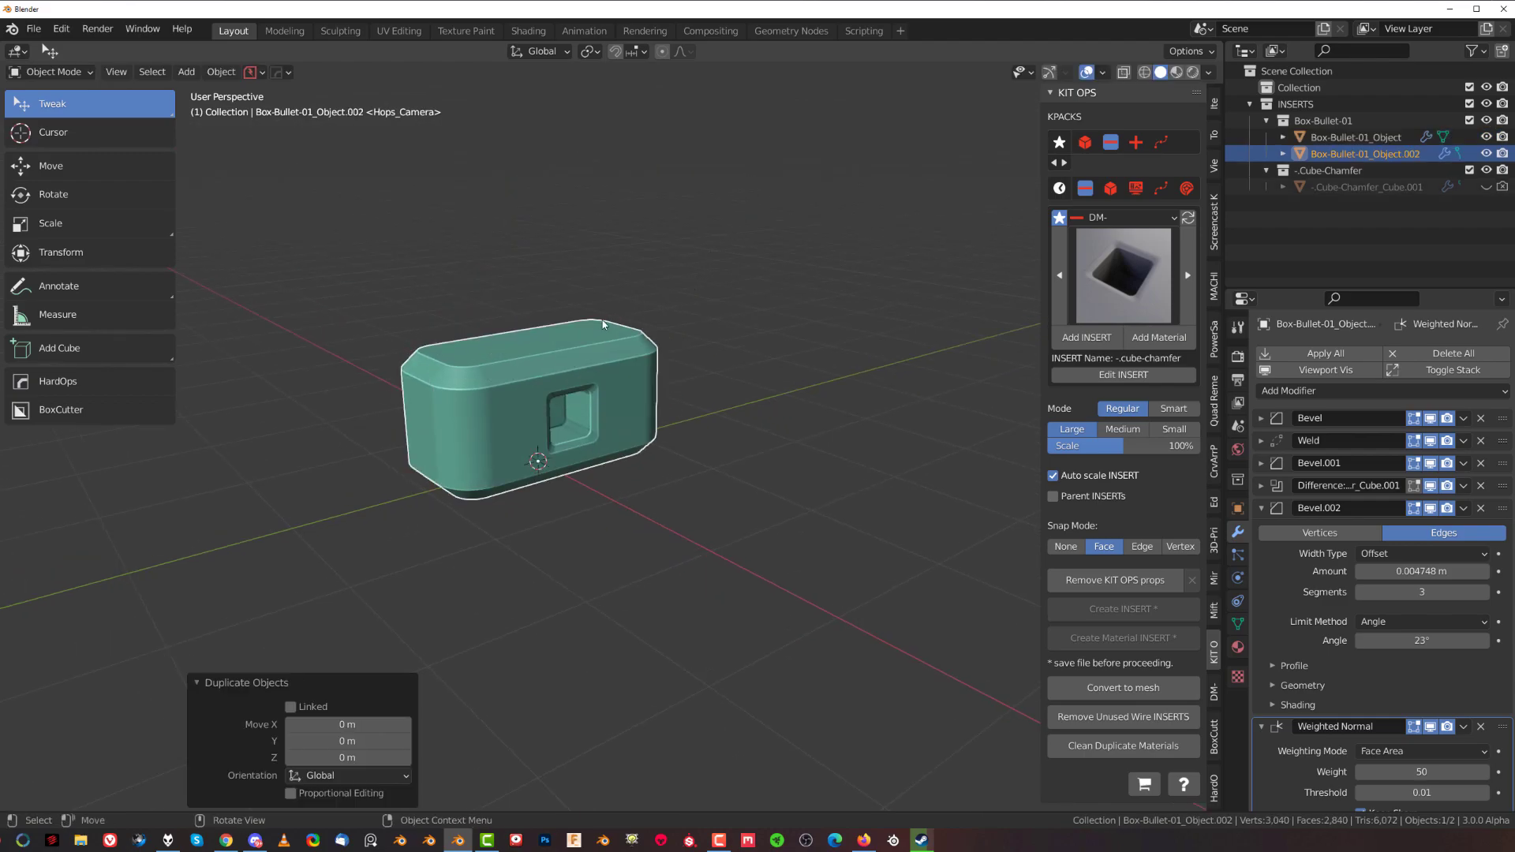
scroll(588, 332, "up", 2)
key("q")
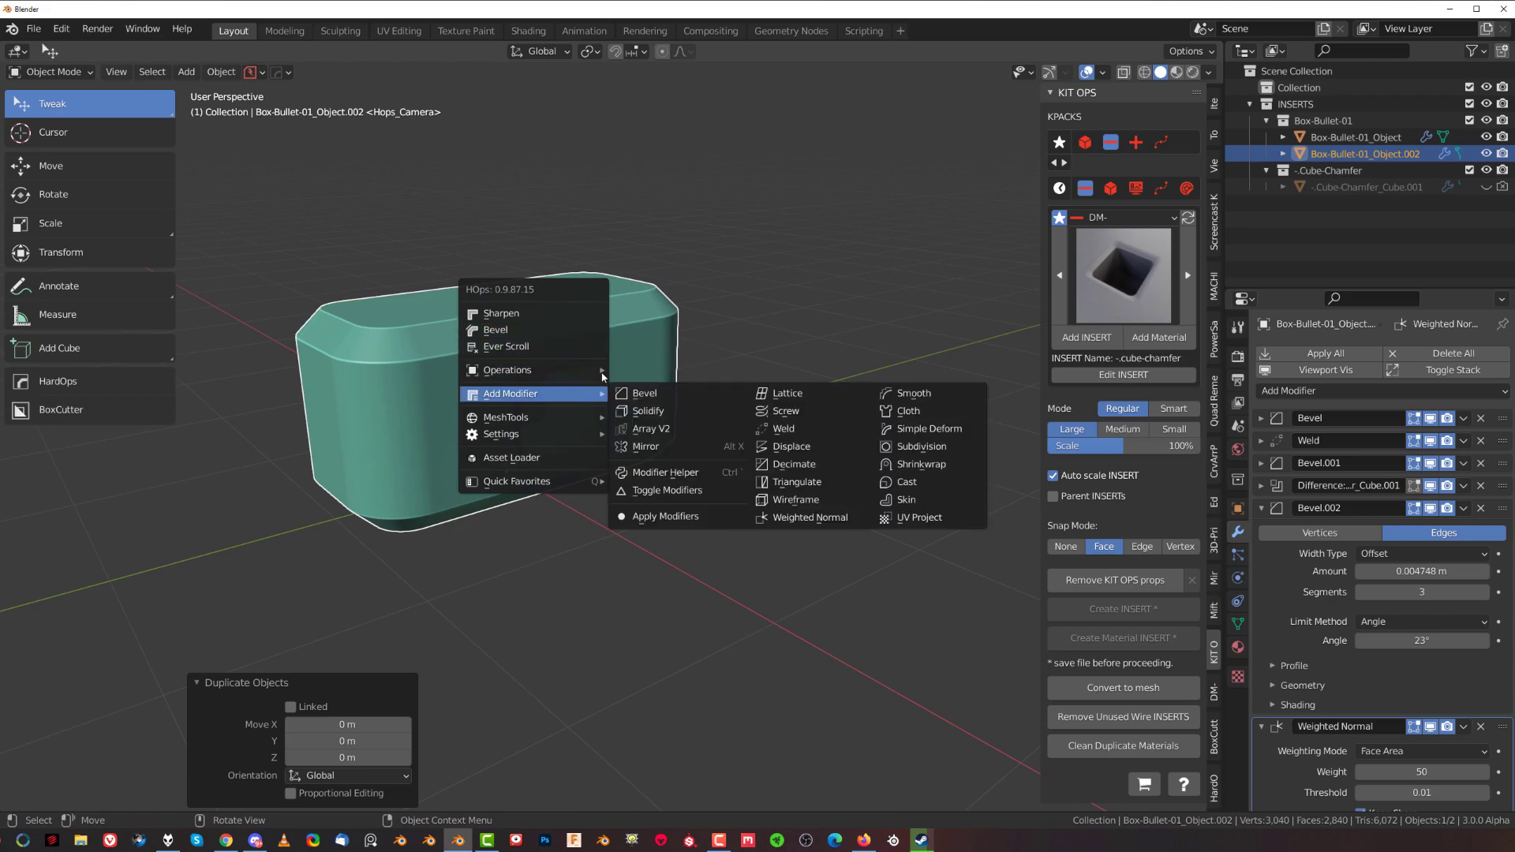
mouse_move(582, 371)
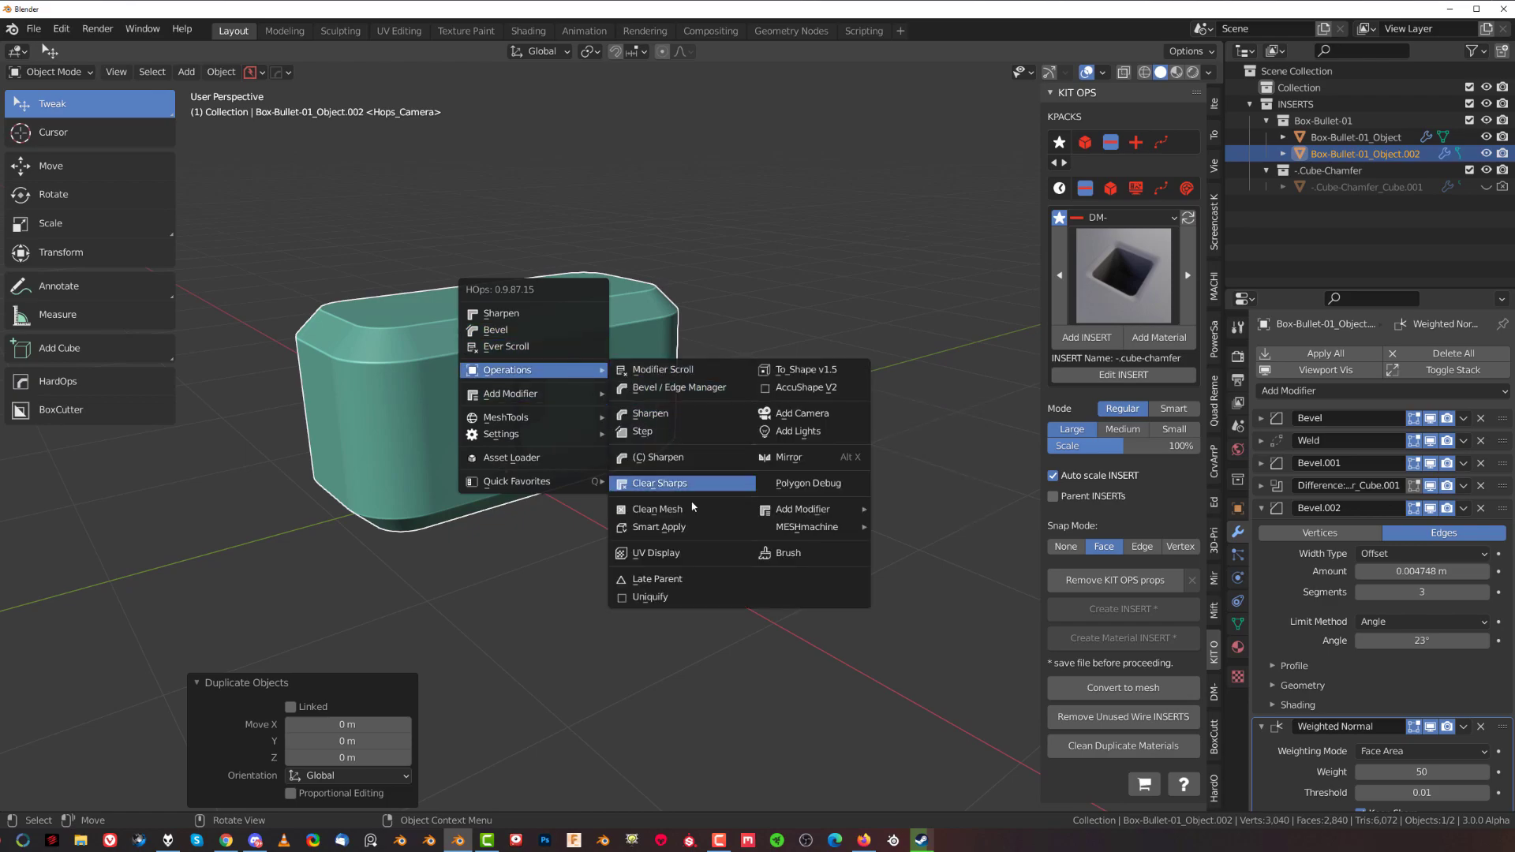
left_click(672, 598)
Move the uniquified box copy about -2.46 m along the global X axis
middle_click_drag(657, 490, 662, 436)
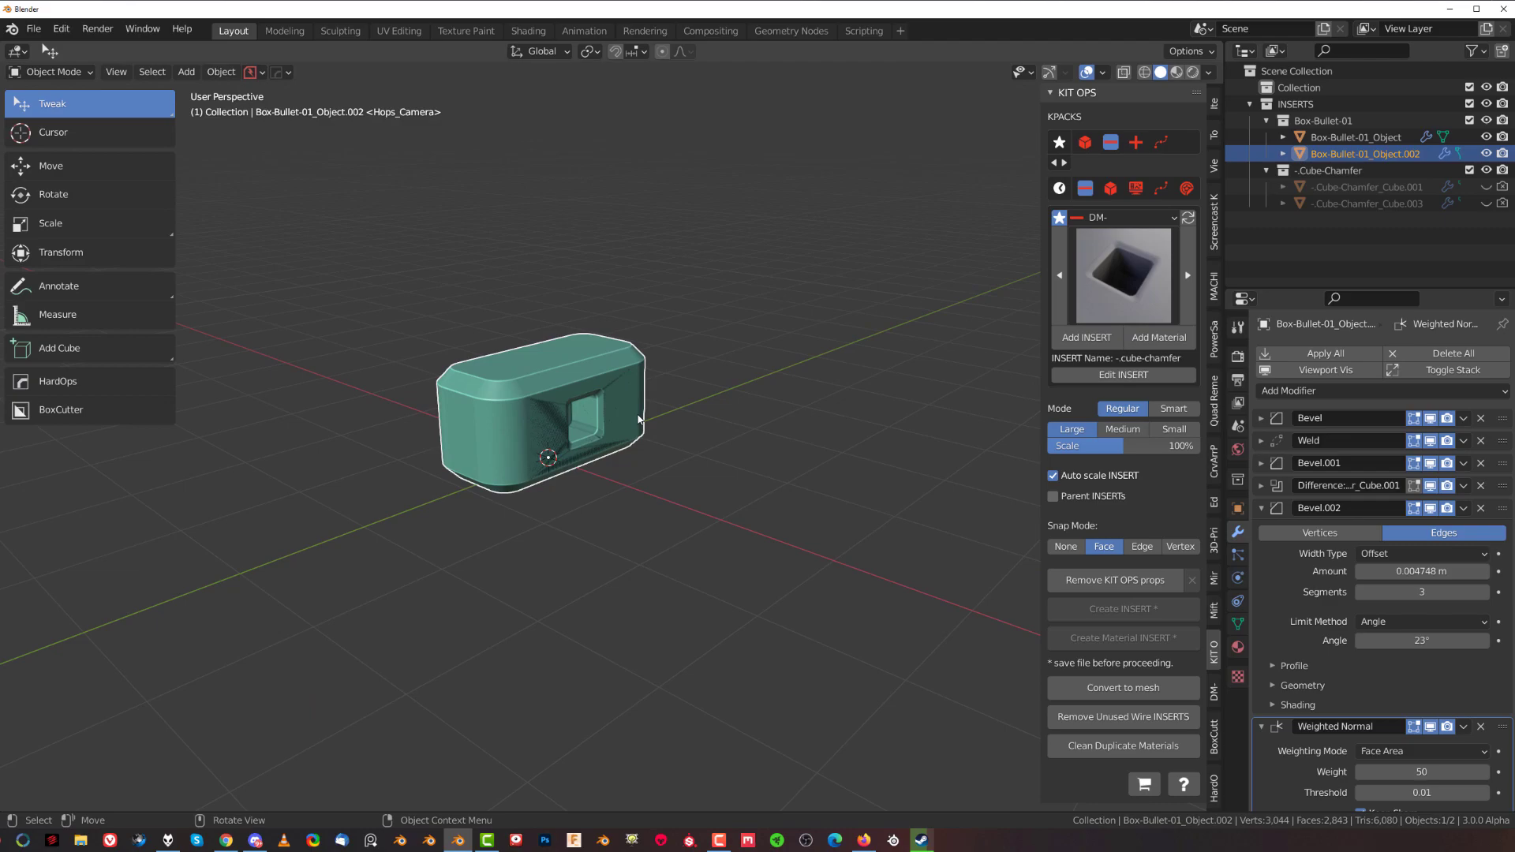
key("g")
key("x")
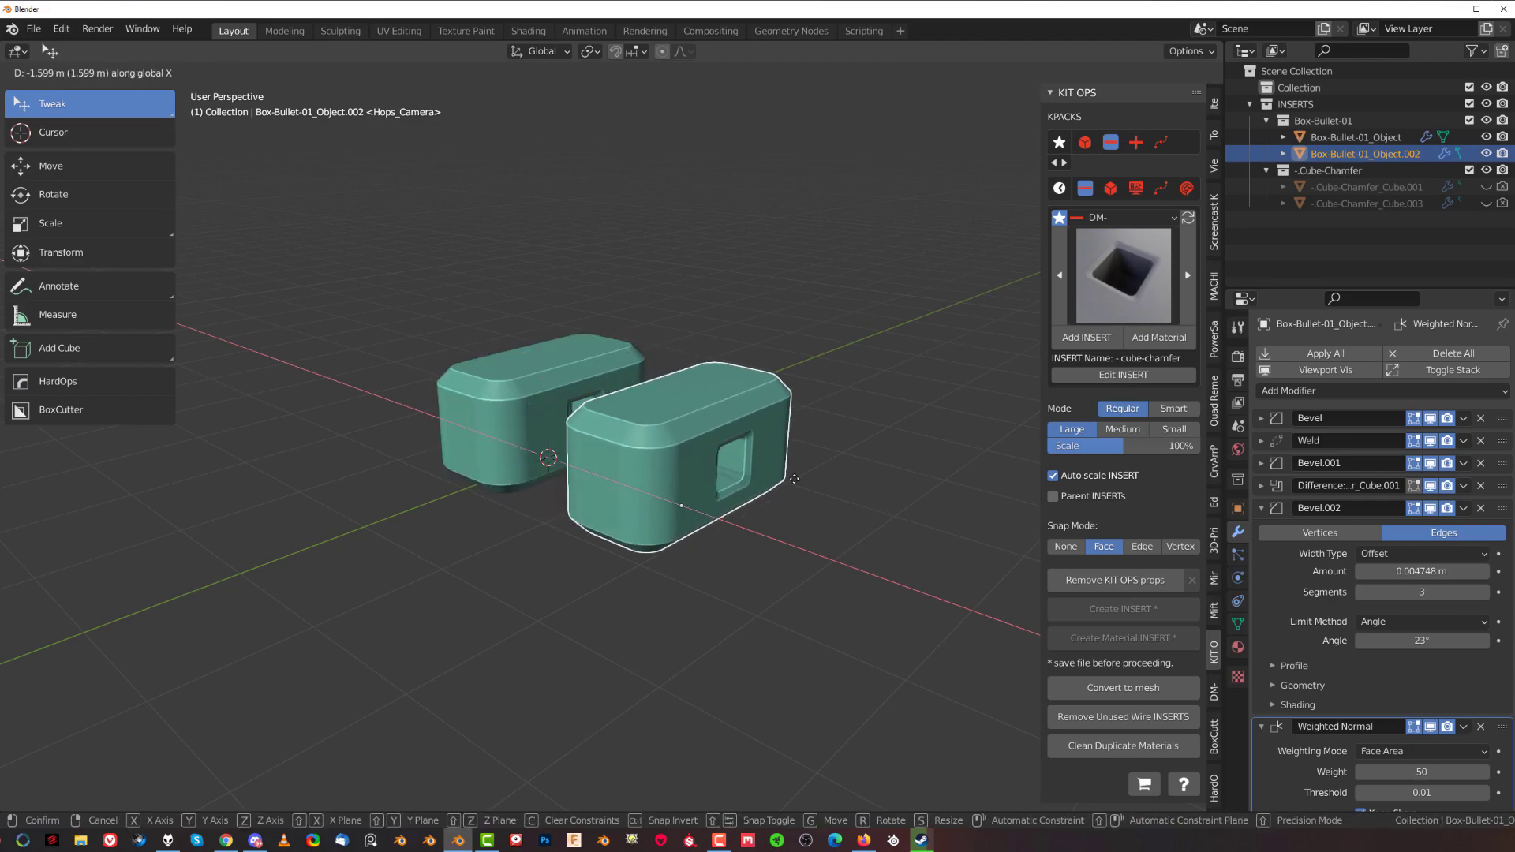
left_click(704, 487)
middle_click_drag(705, 487, 757, 507)
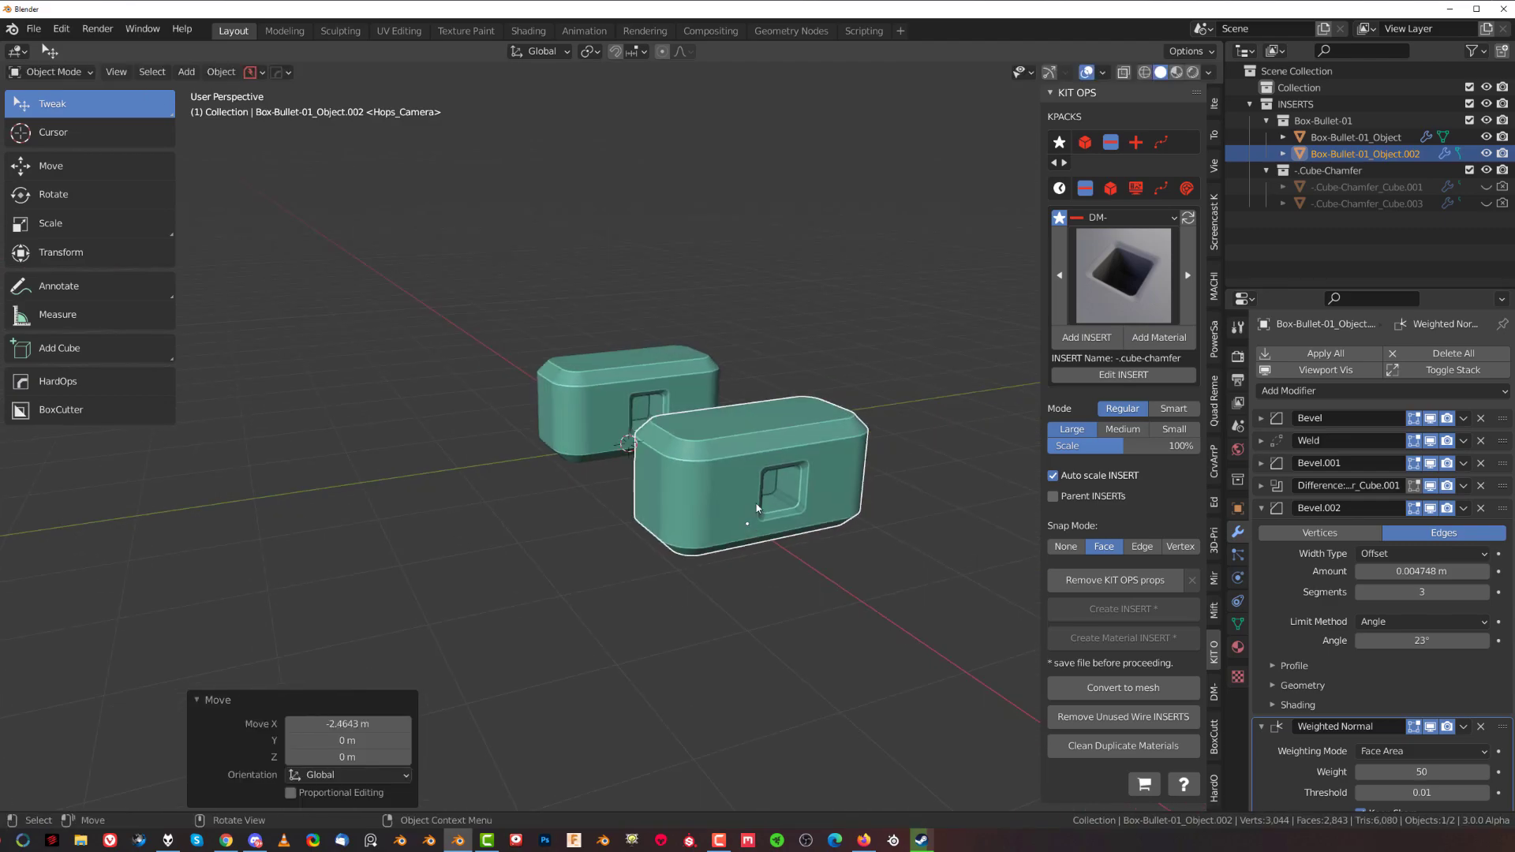
Check the base meshes of the copy and the original in Edit Mode, and reselect only the copy
key("Tab")
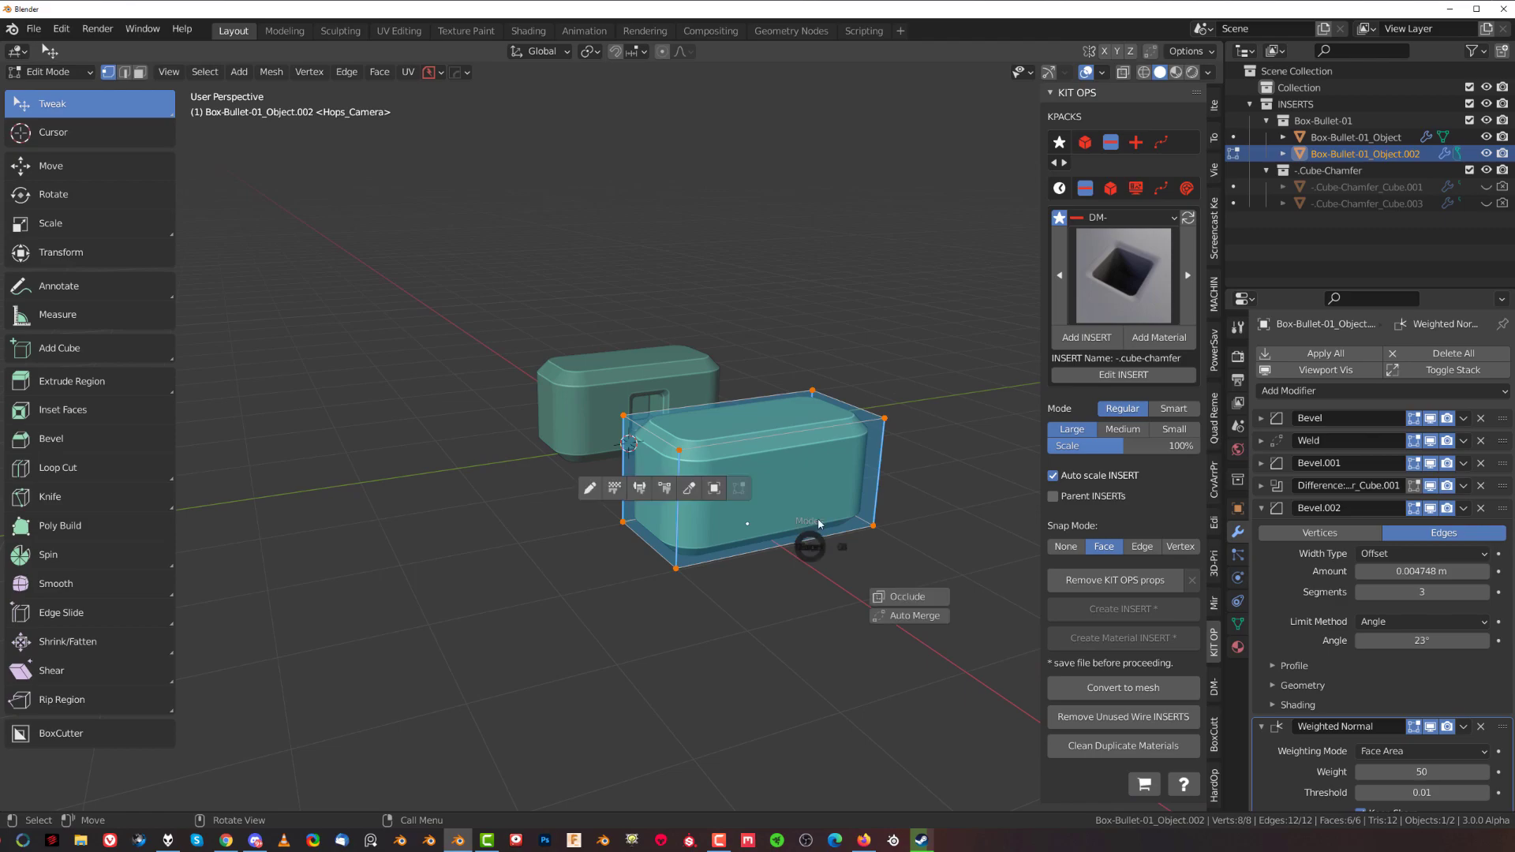
key("Tab")
left_click(714, 384, "shift")
key("Tab")
key("Tab")
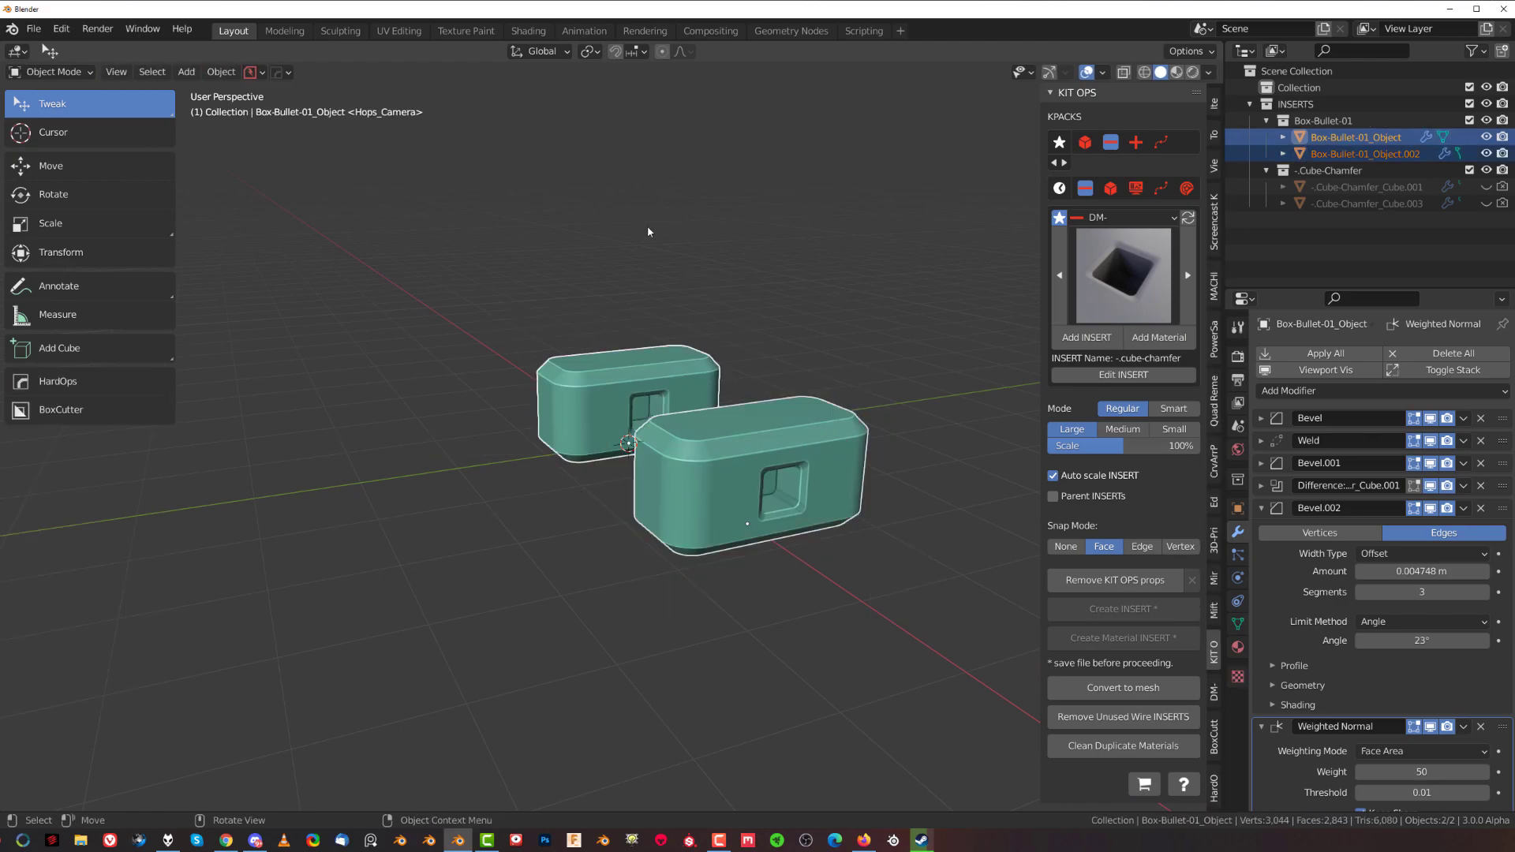
middle_click_drag(751, 409, 866, 434)
left_click(865, 433)
Try rotating the box copy 190° around the Z axis, and undo the rotation
type("r")
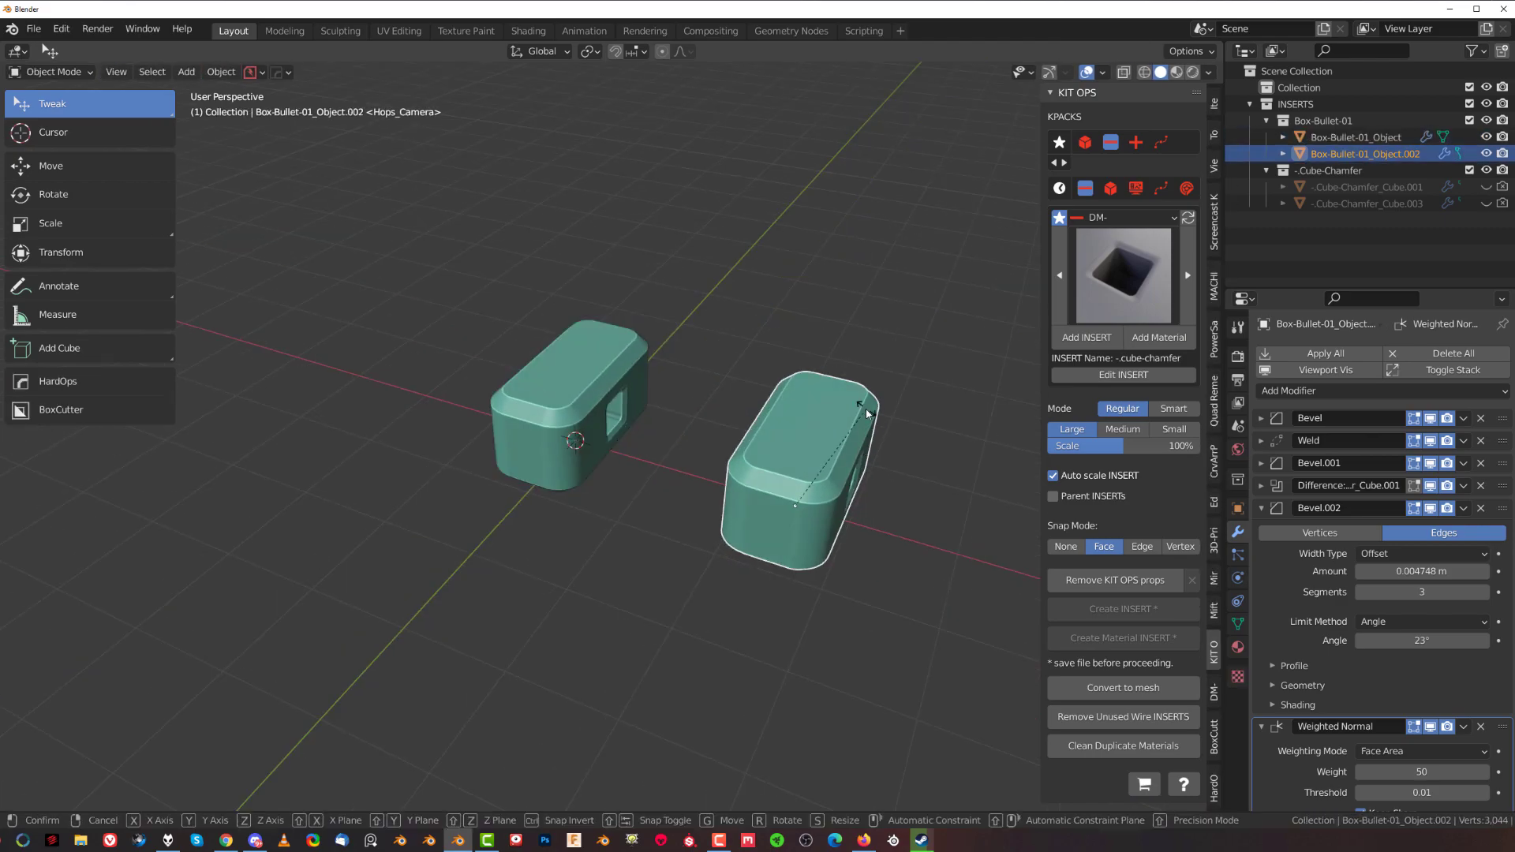
type("z190")
key("Return")
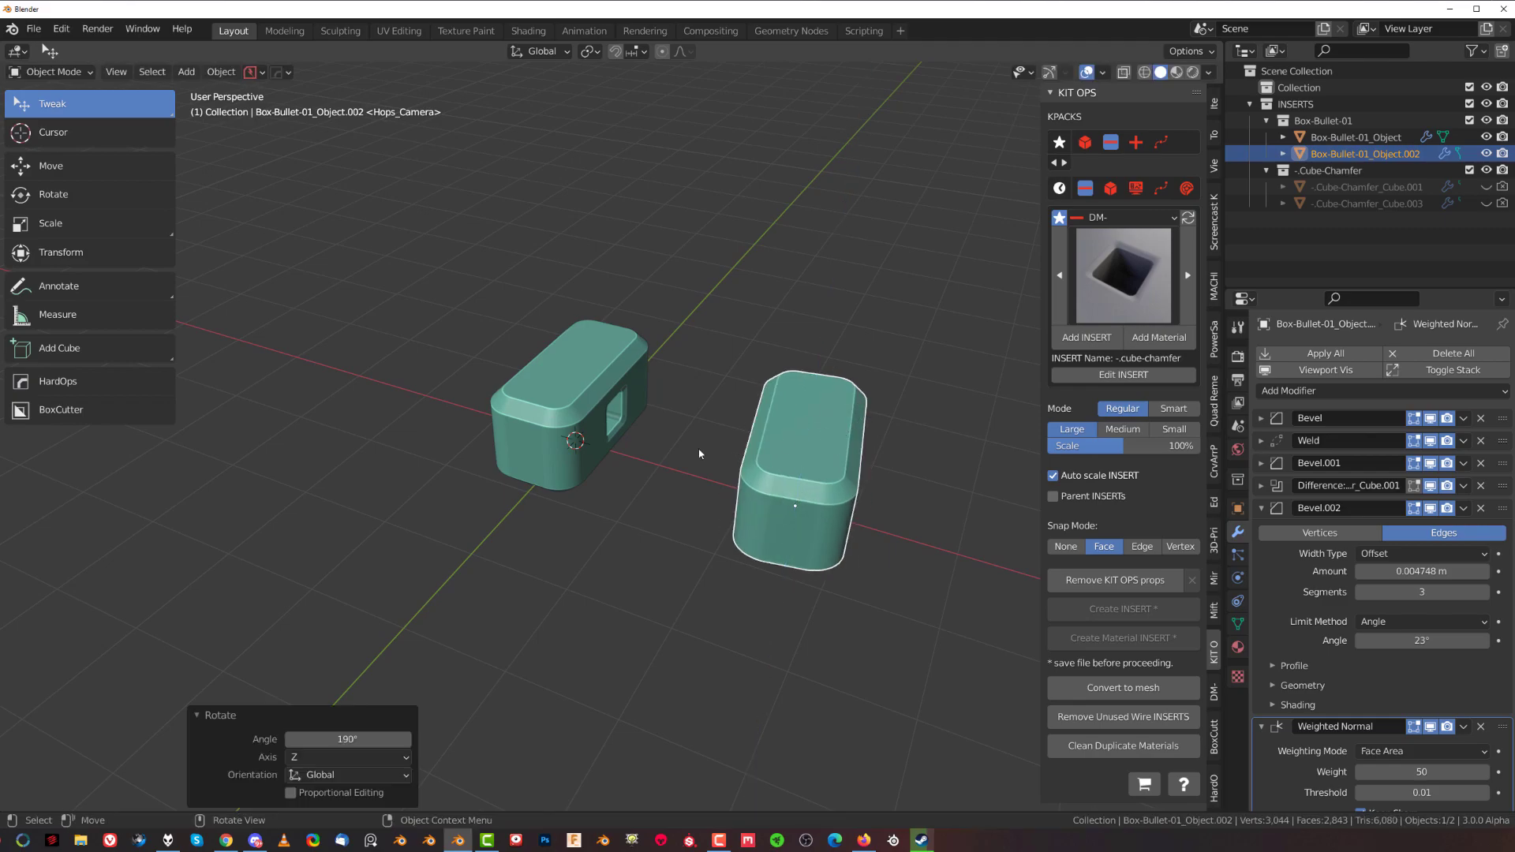
key("ctrl+z")
Rotate the box copy 180° around the Z axis and move it about -1.61 m along global X
type("r")
type("z")
type("180")
key("Return")
middle_click_drag(675, 402, 568, 472)
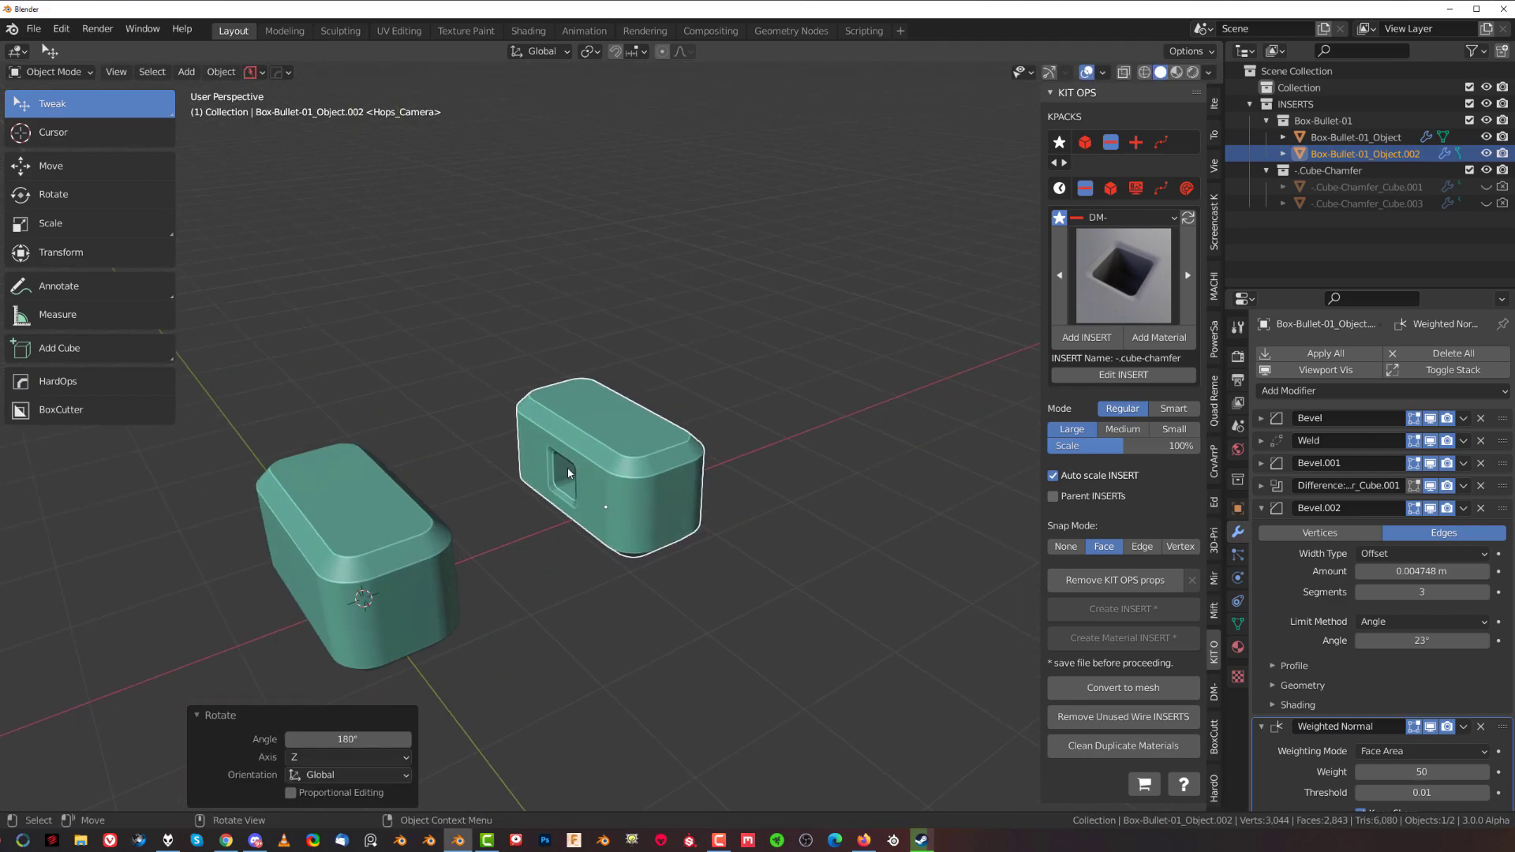
key("h")
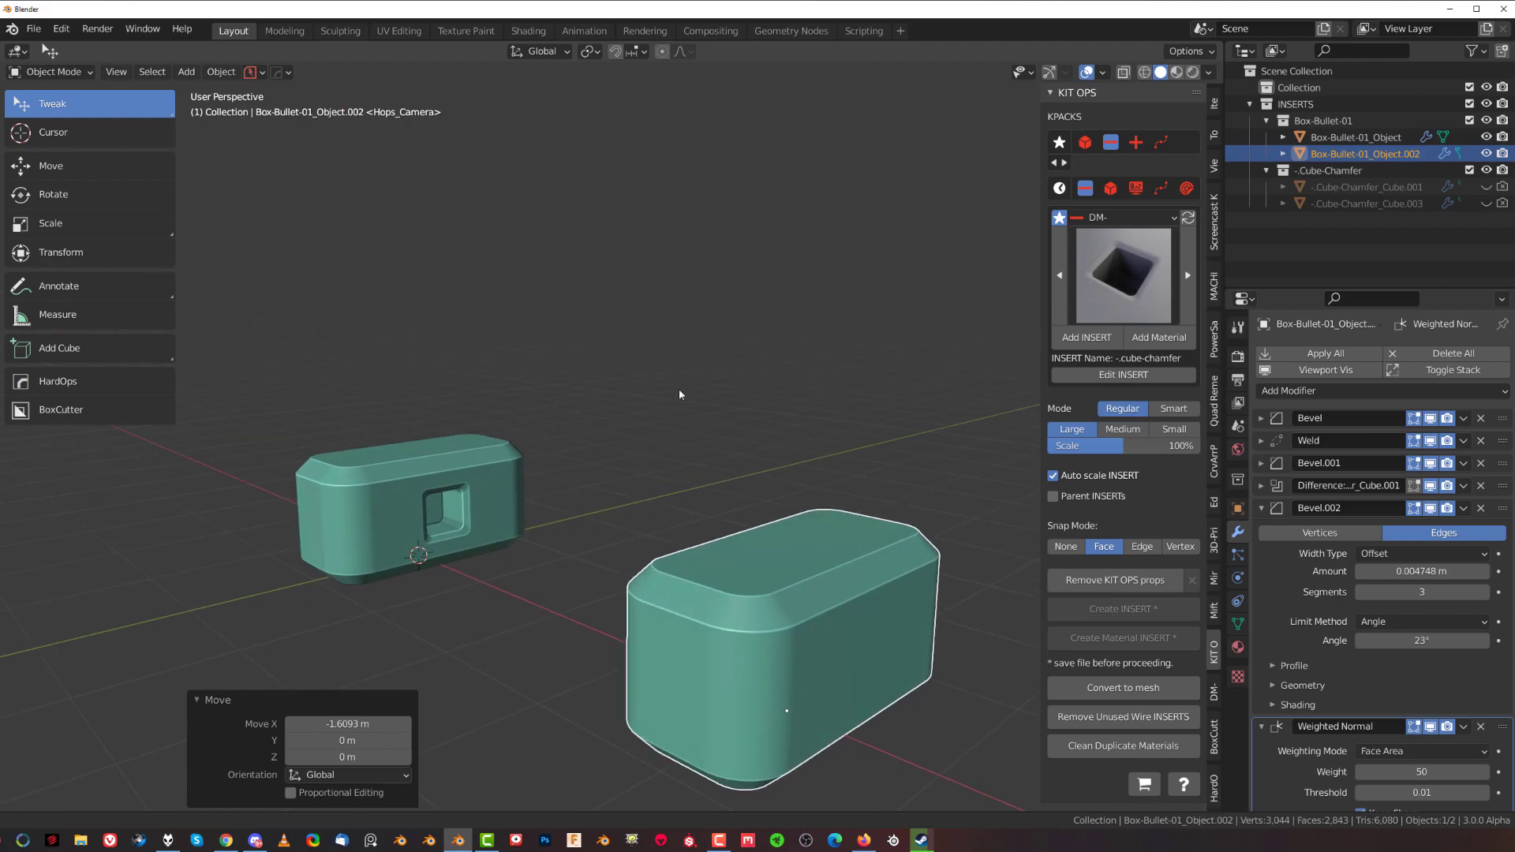
middle_click_drag(599, 450, 667, 357)
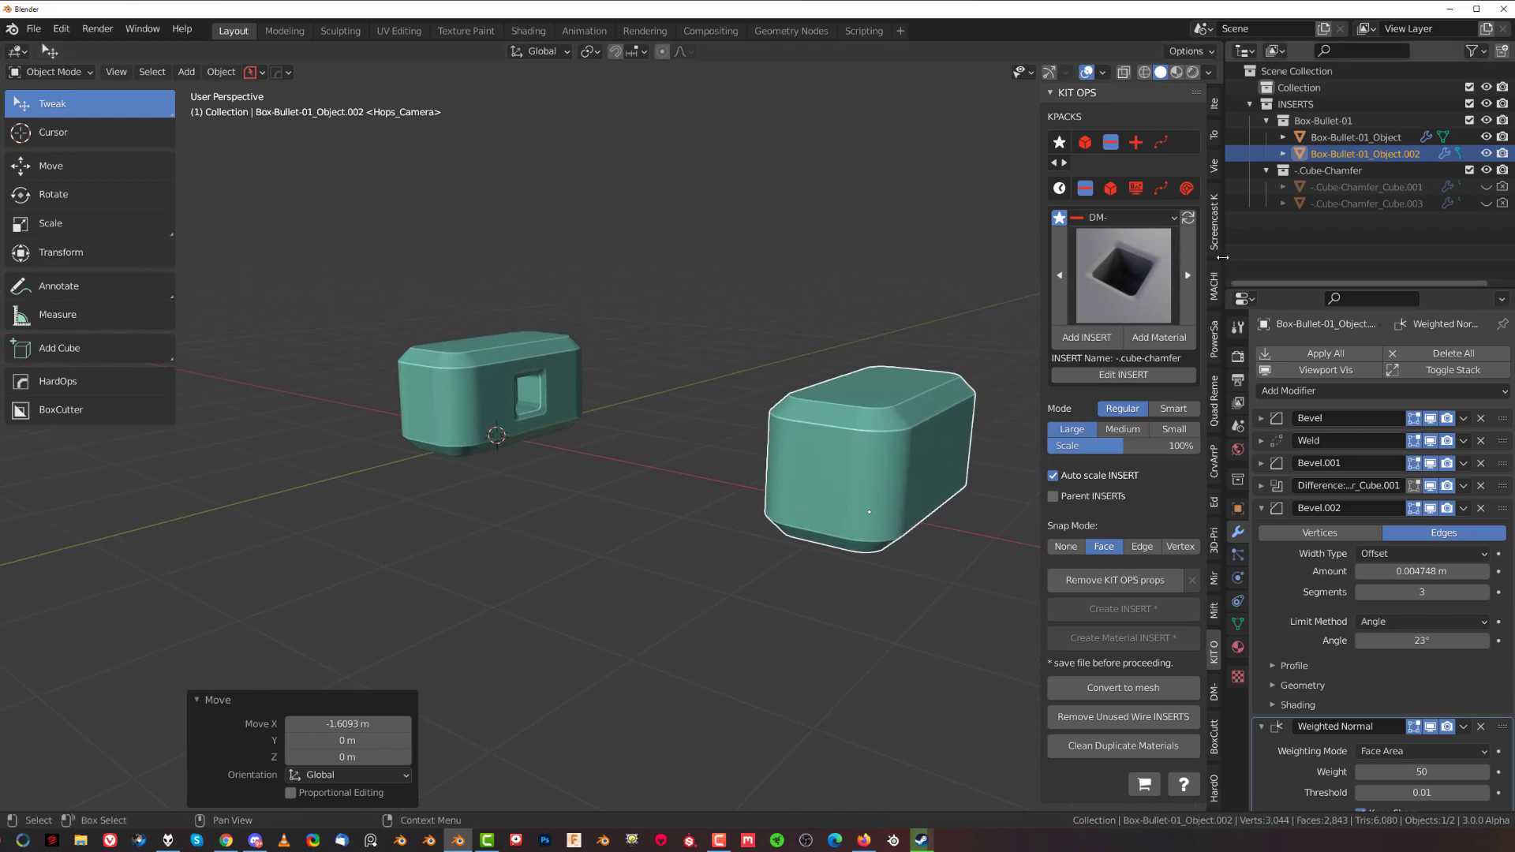
Widen the 3D viewport and add a plane scaled up by about 6.87 as a floor for both boxes
left_click_drag(1225, 259, 1342, 259)
left_click(860, 474)
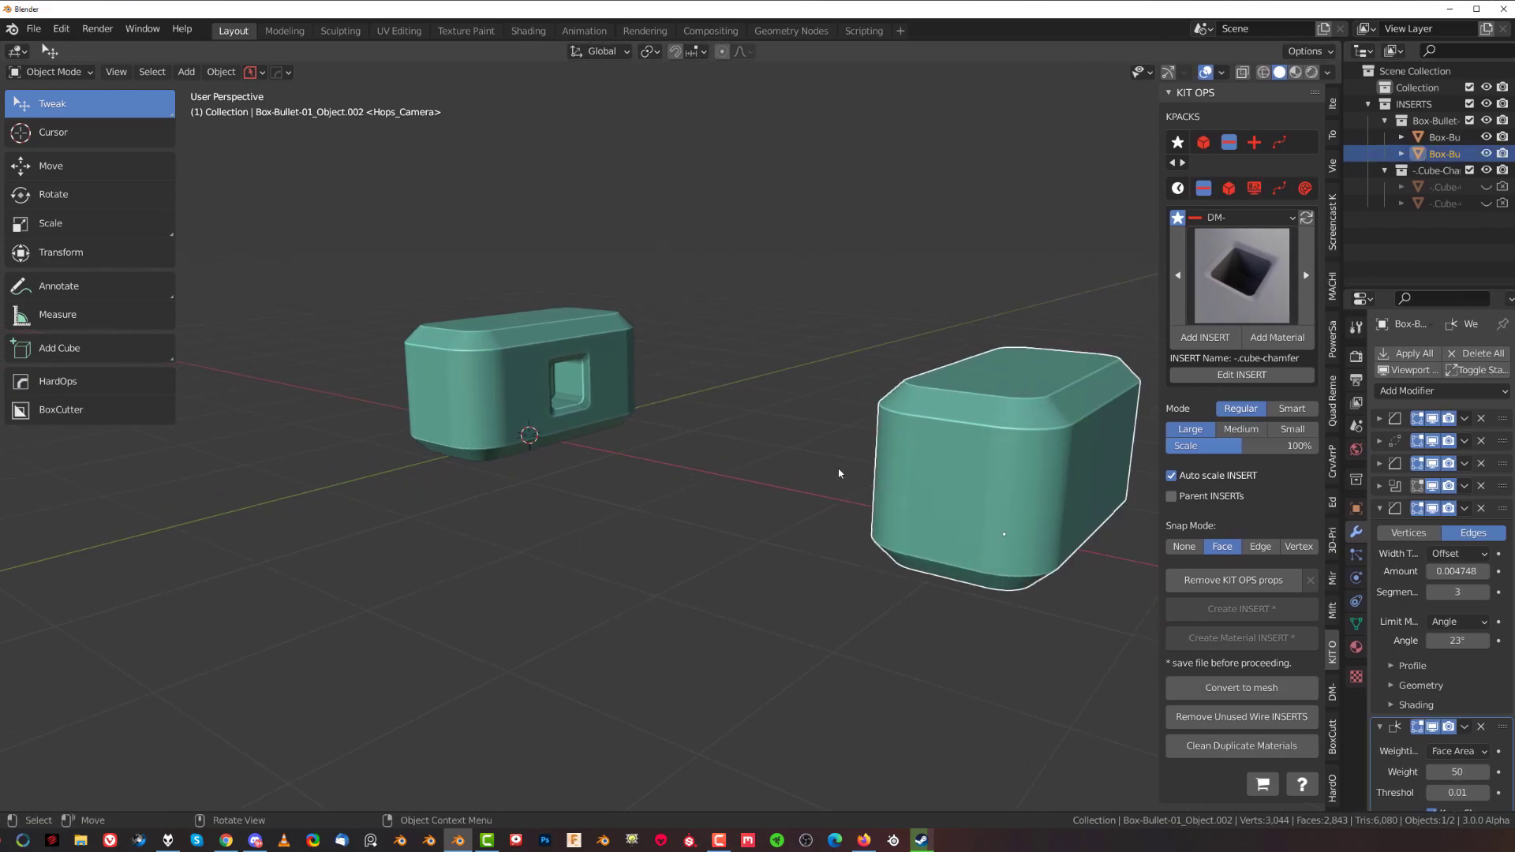
key("shift+a")
mouse_move(568, 419)
left_click(710, 419)
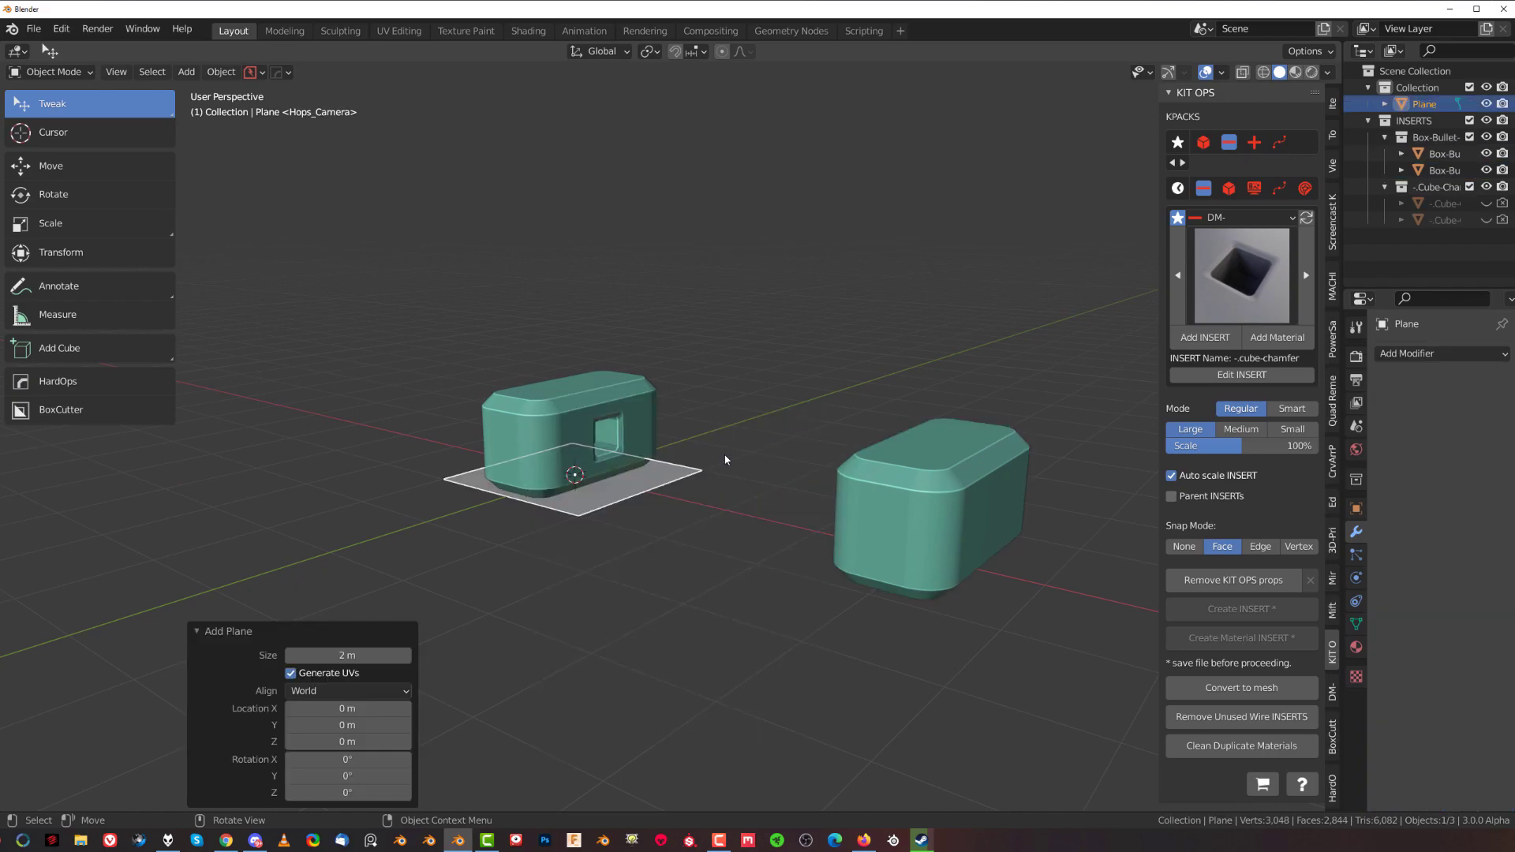
scroll(616, 462, "down", 3)
key("s")
left_click(592, 462)
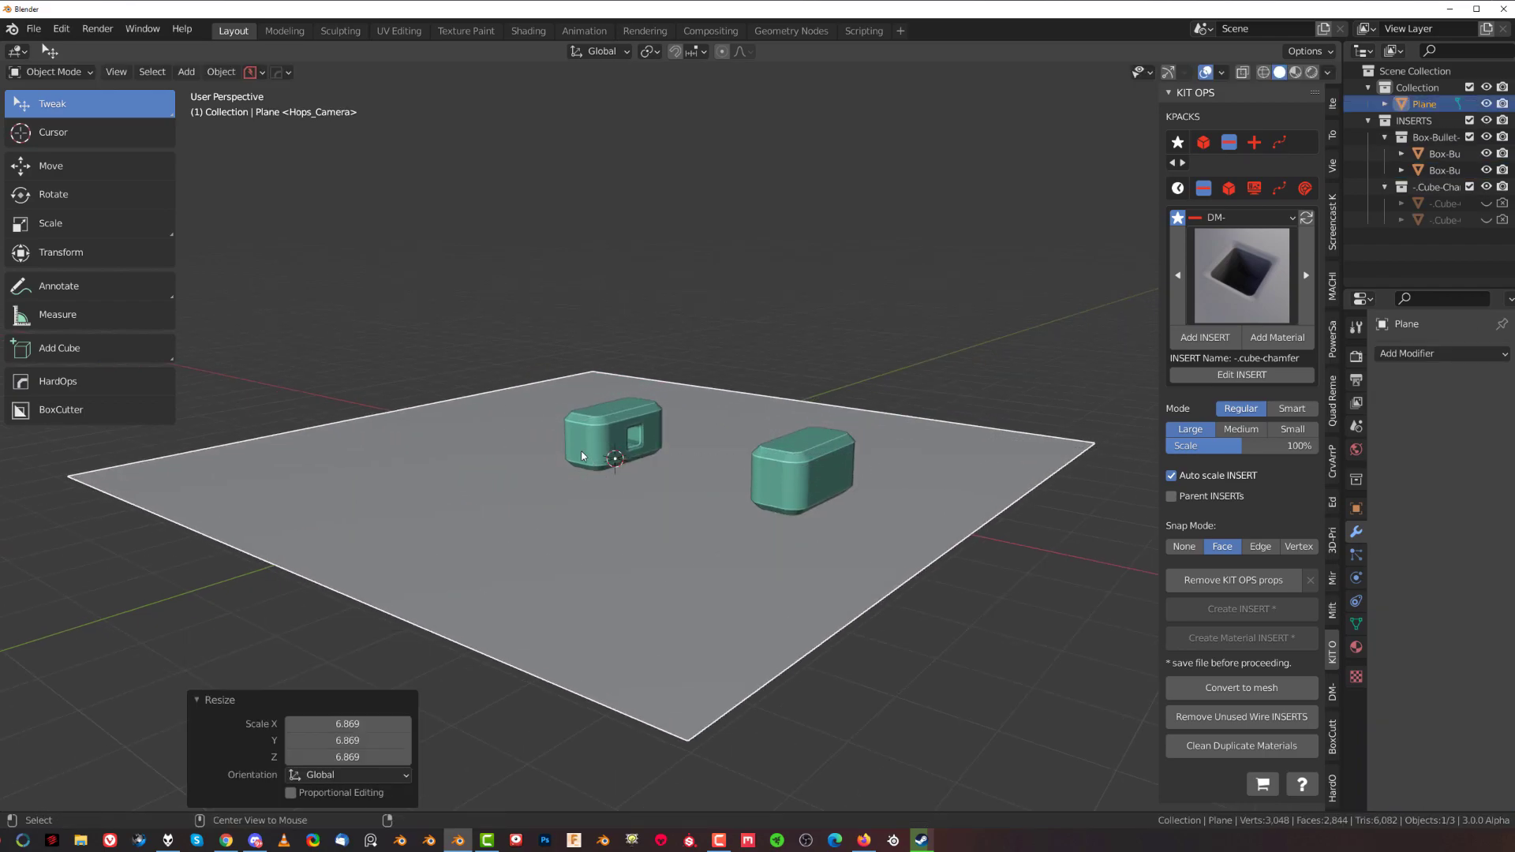
Assign a HardOps Blank Material of the Principle type to the plane and display the scene in Material Preview shading
key("alt+m")
left_click(596, 457)
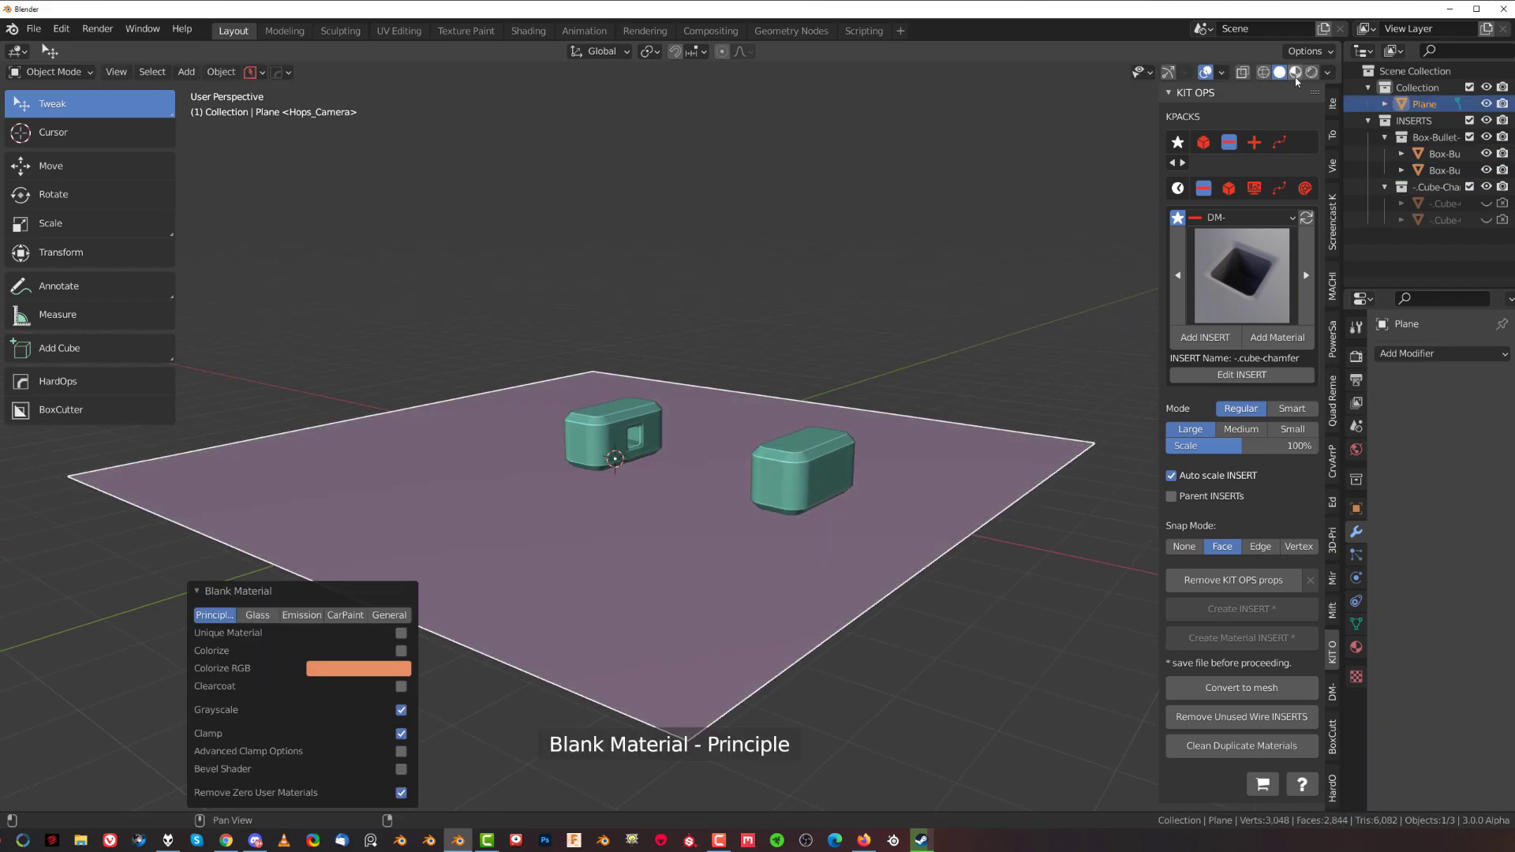
key("shift+z")
scroll(781, 477, "up", 5)
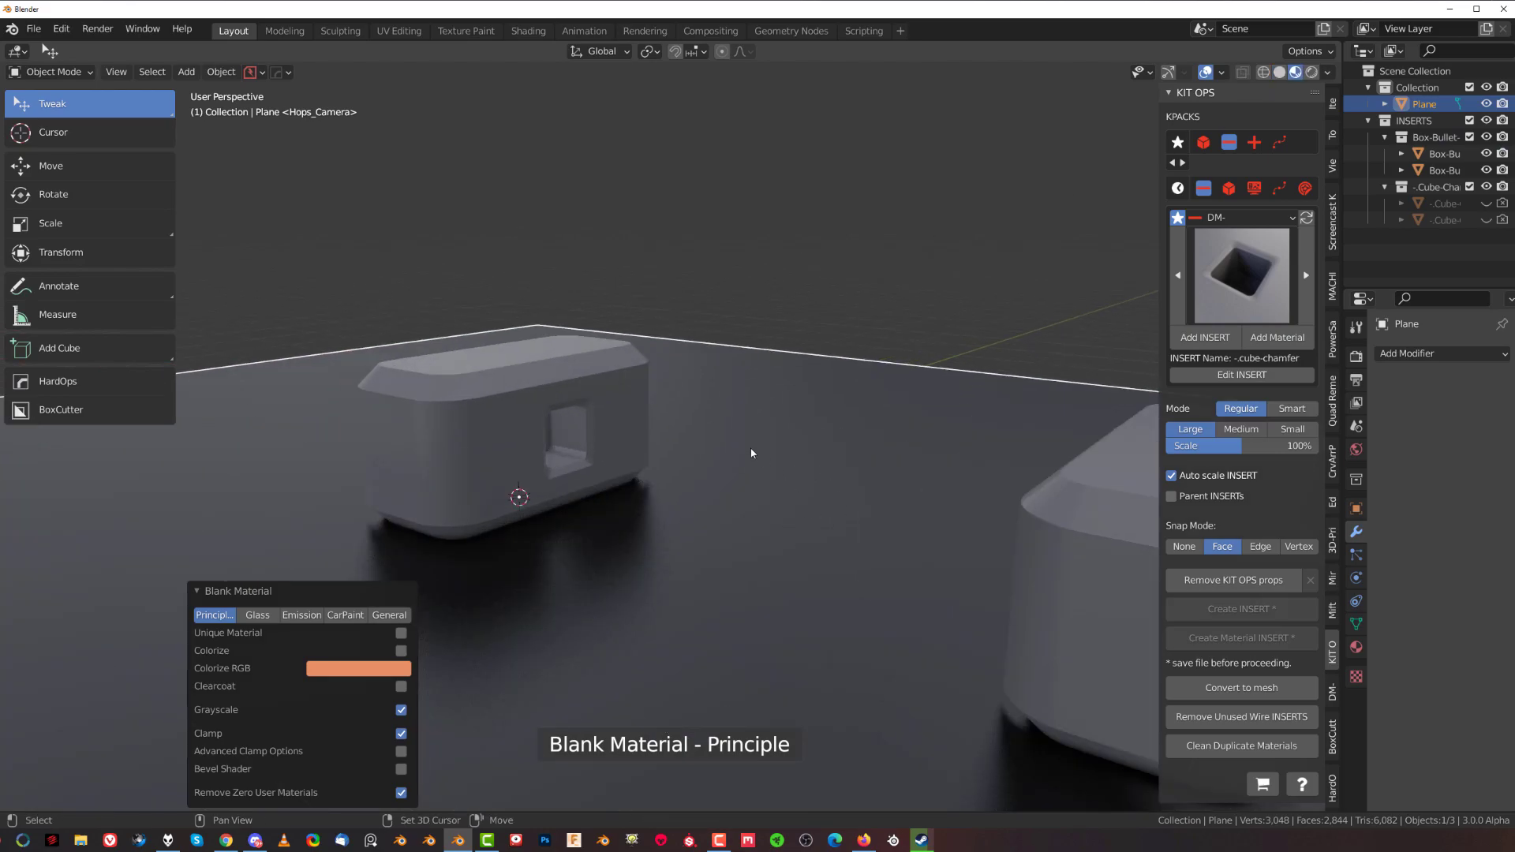
Select the box with the visible cutout and darken the base color of its material
middle_click_drag(751, 452, 541, 366, "shift")
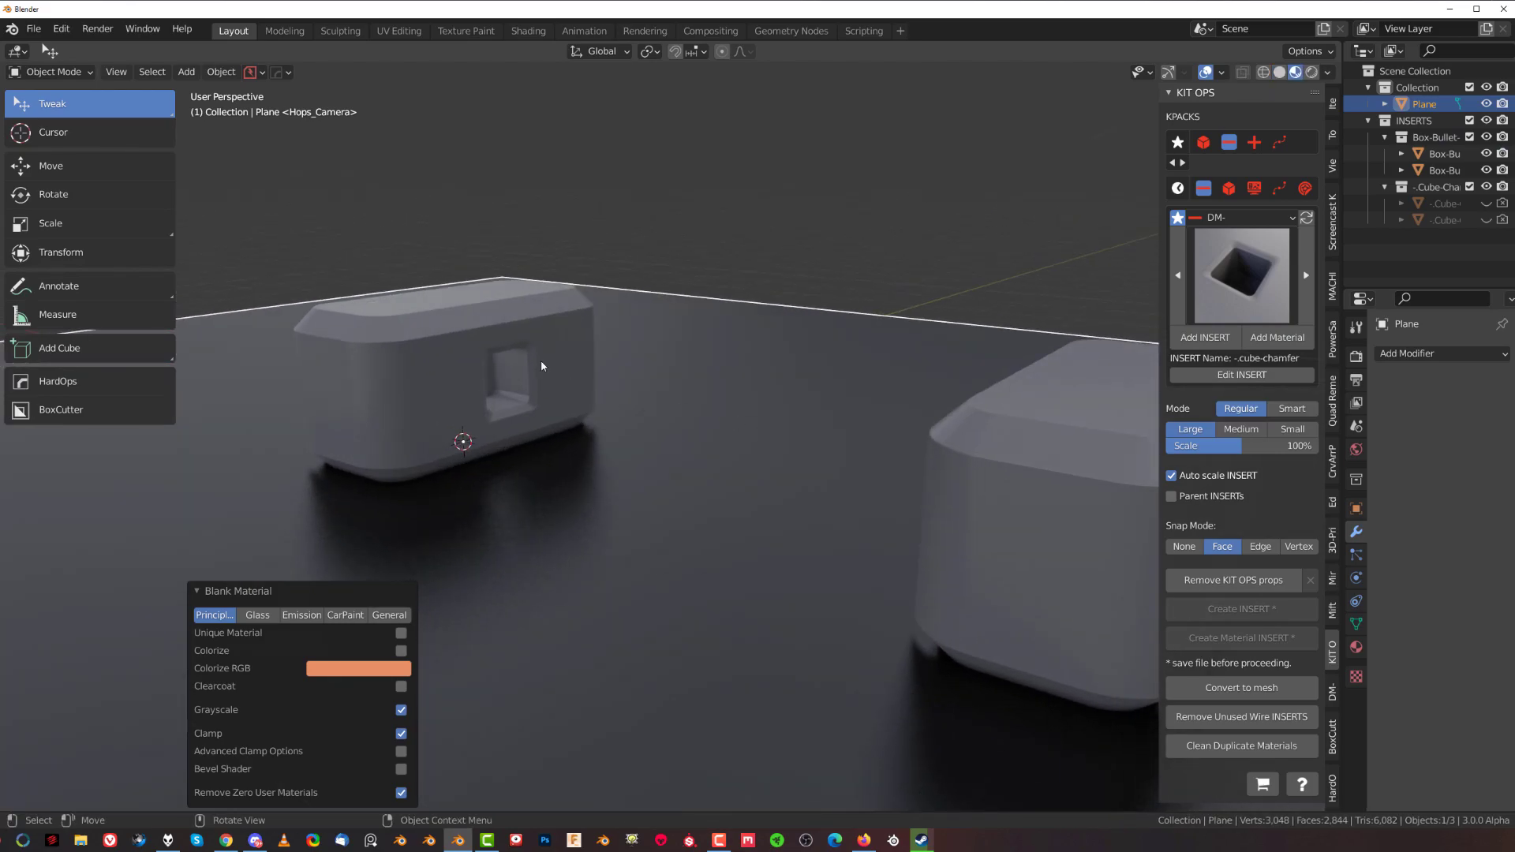
scroll(561, 415, "up", 2)
left_click(531, 339)
scroll(727, 433, "down", 3)
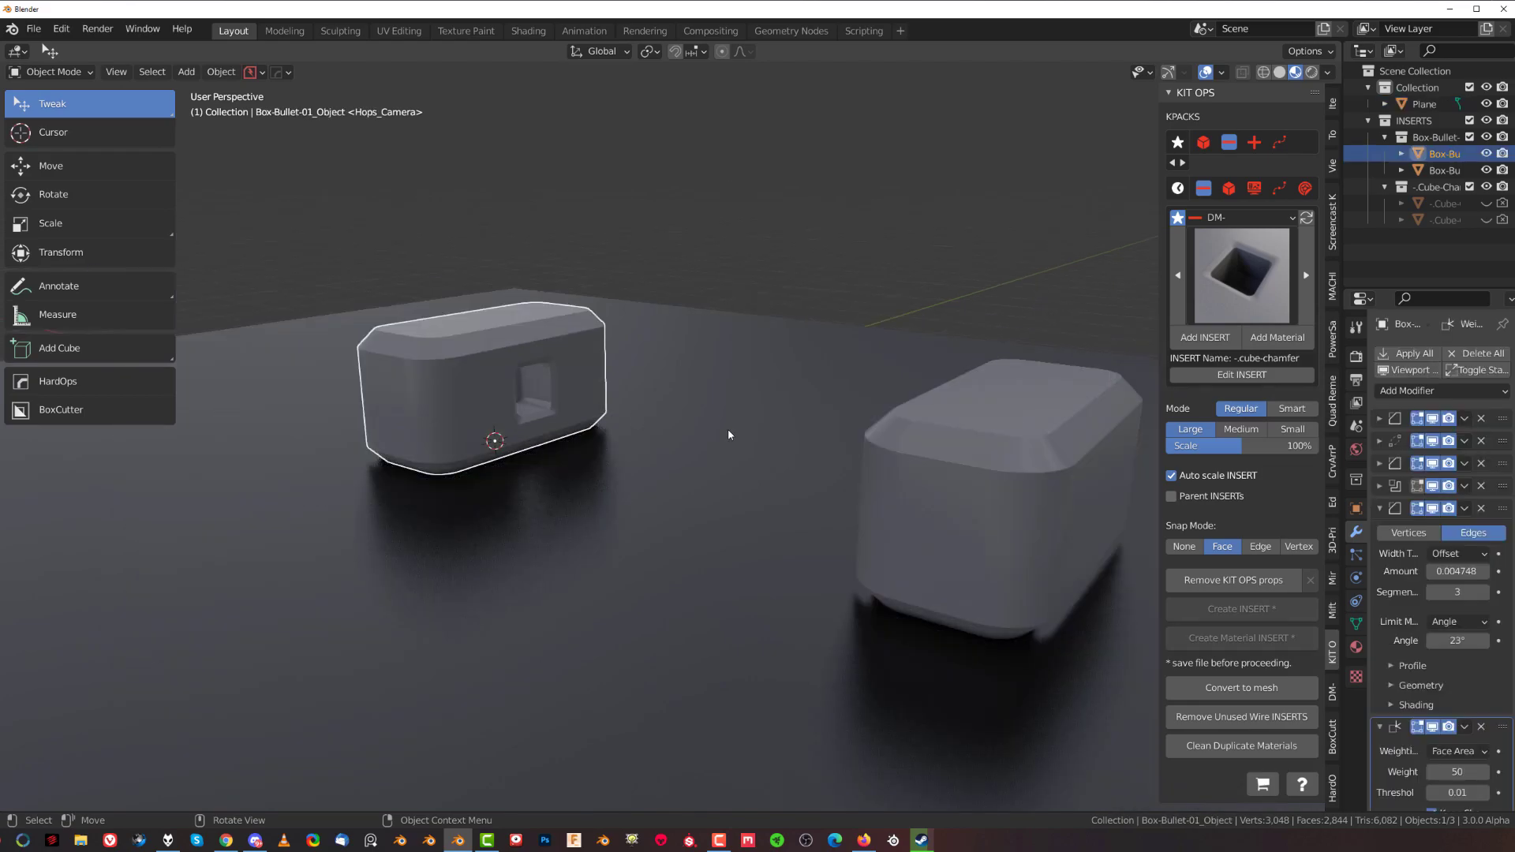
left_click(1355, 647)
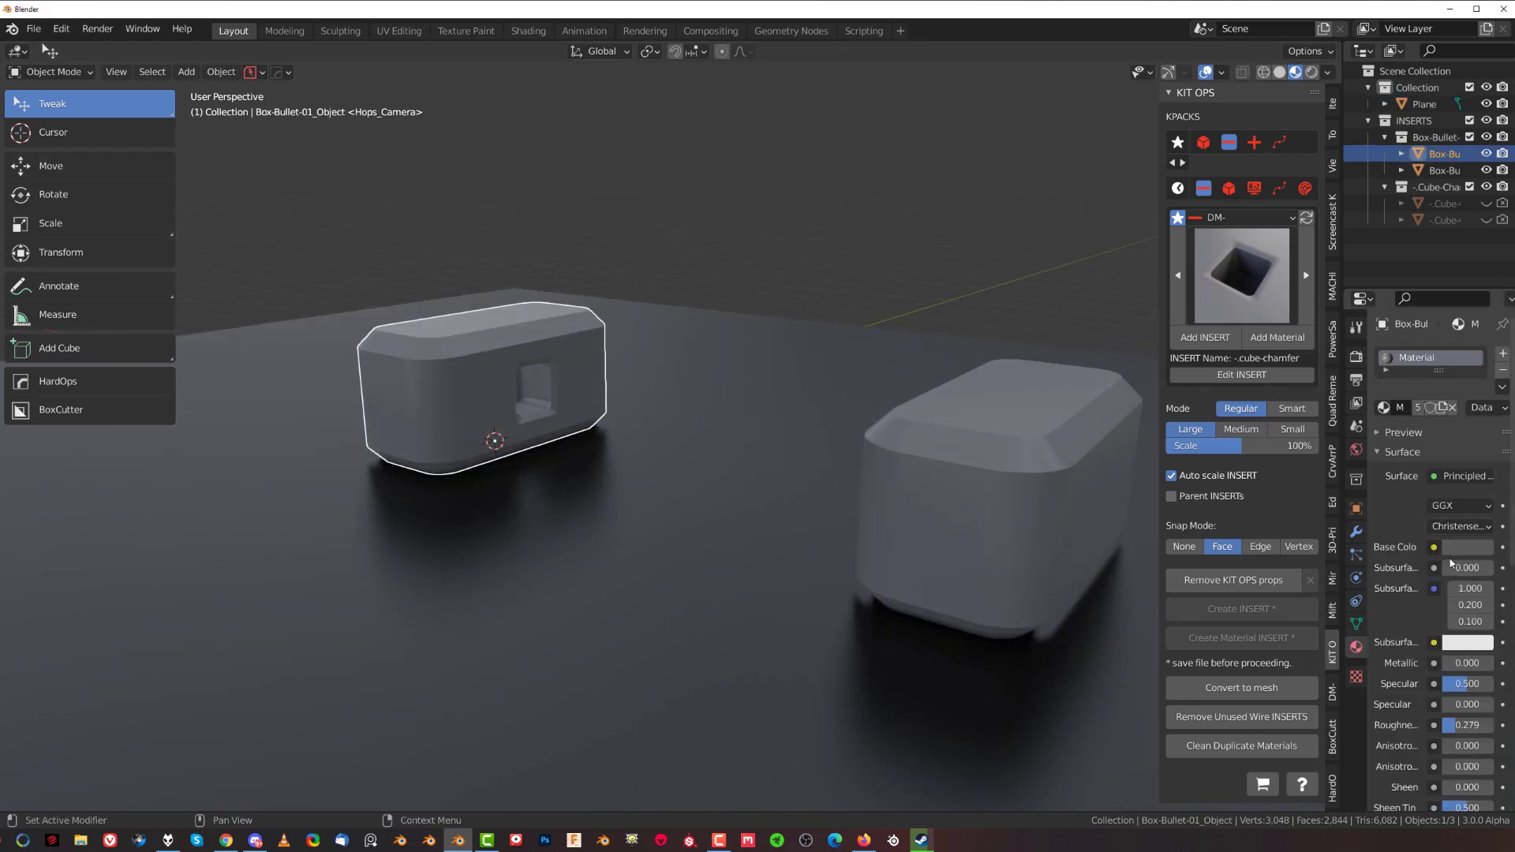
left_click(1460, 546)
left_click_drag(1480, 402, 1481, 389)
left_click(771, 561)
left_click(1461, 552)
middle_click_drag(813, 483, 733, 453)
scroll(662, 504, "up", 3)
left_click(660, 504)
scroll(626, 494, "down", 2)
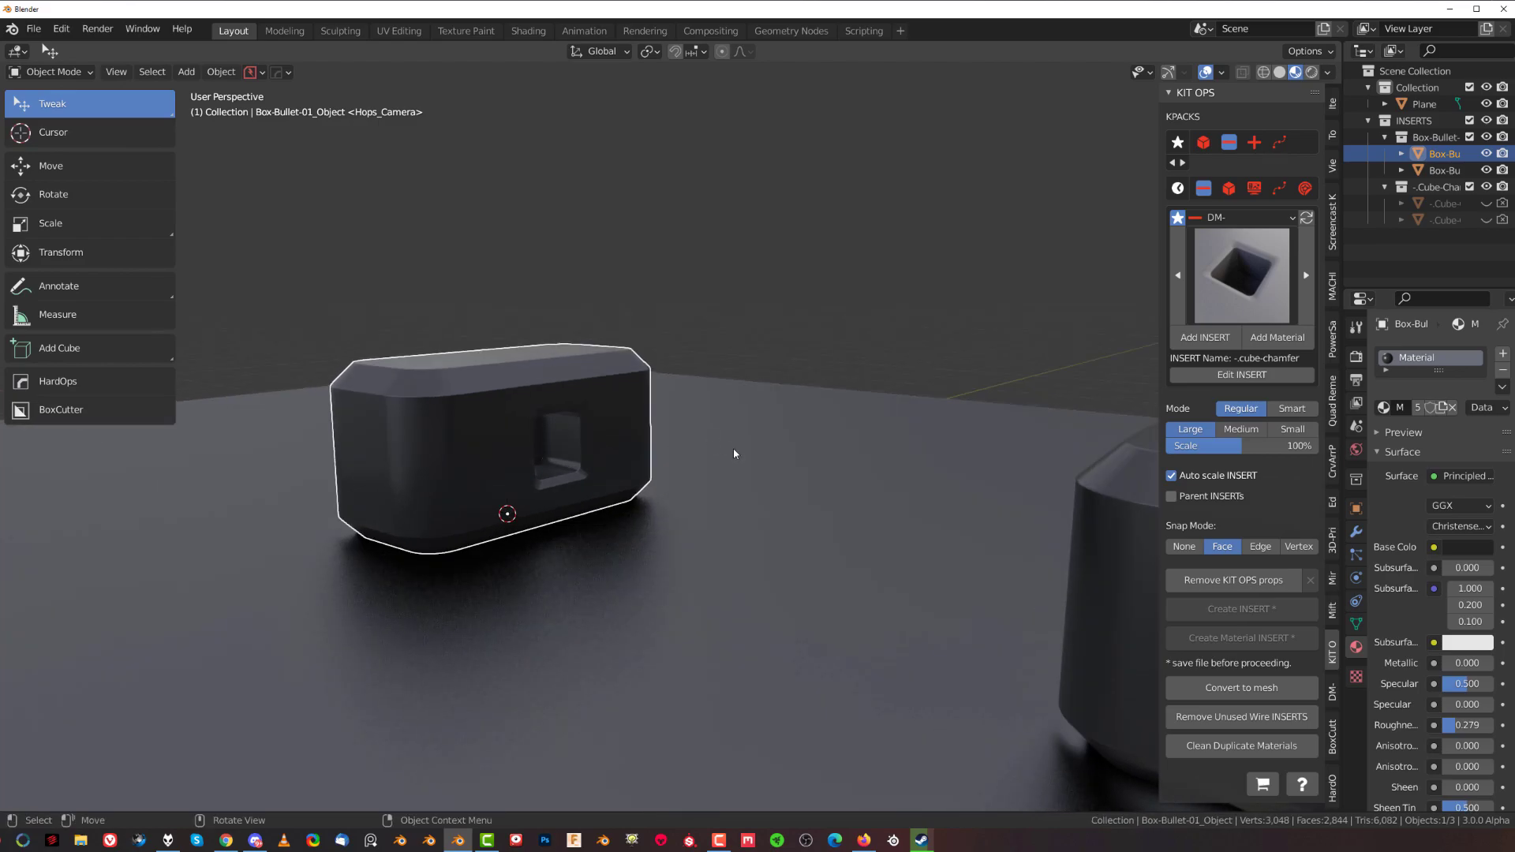
Switch the KIT OPS inserts to the DM-Cables pack and reselect the box with the cutout as the target
left_click(1224, 218)
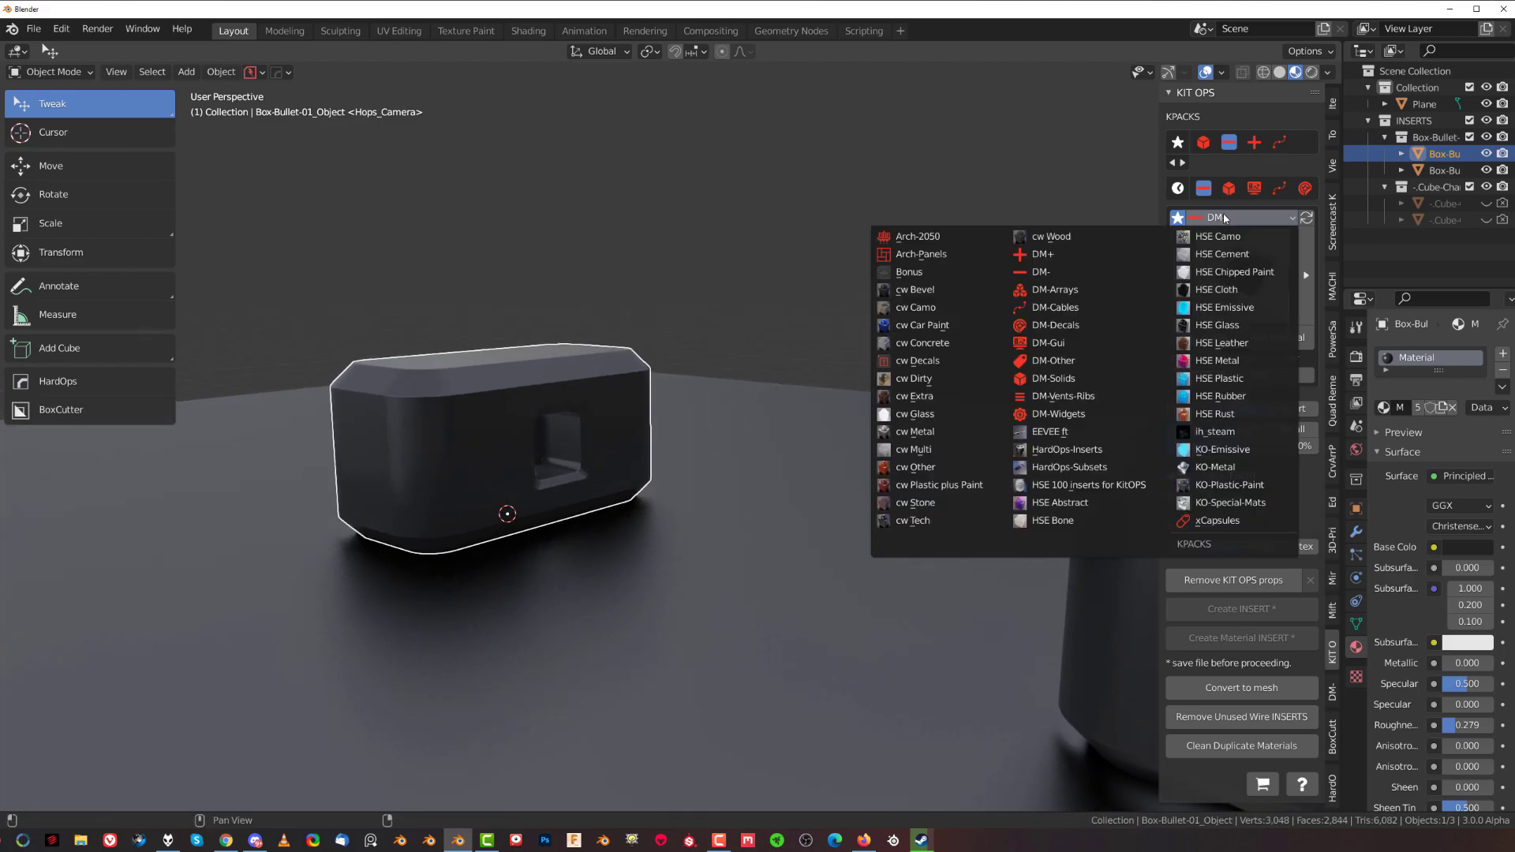
key("alt+a")
left_click(1284, 146)
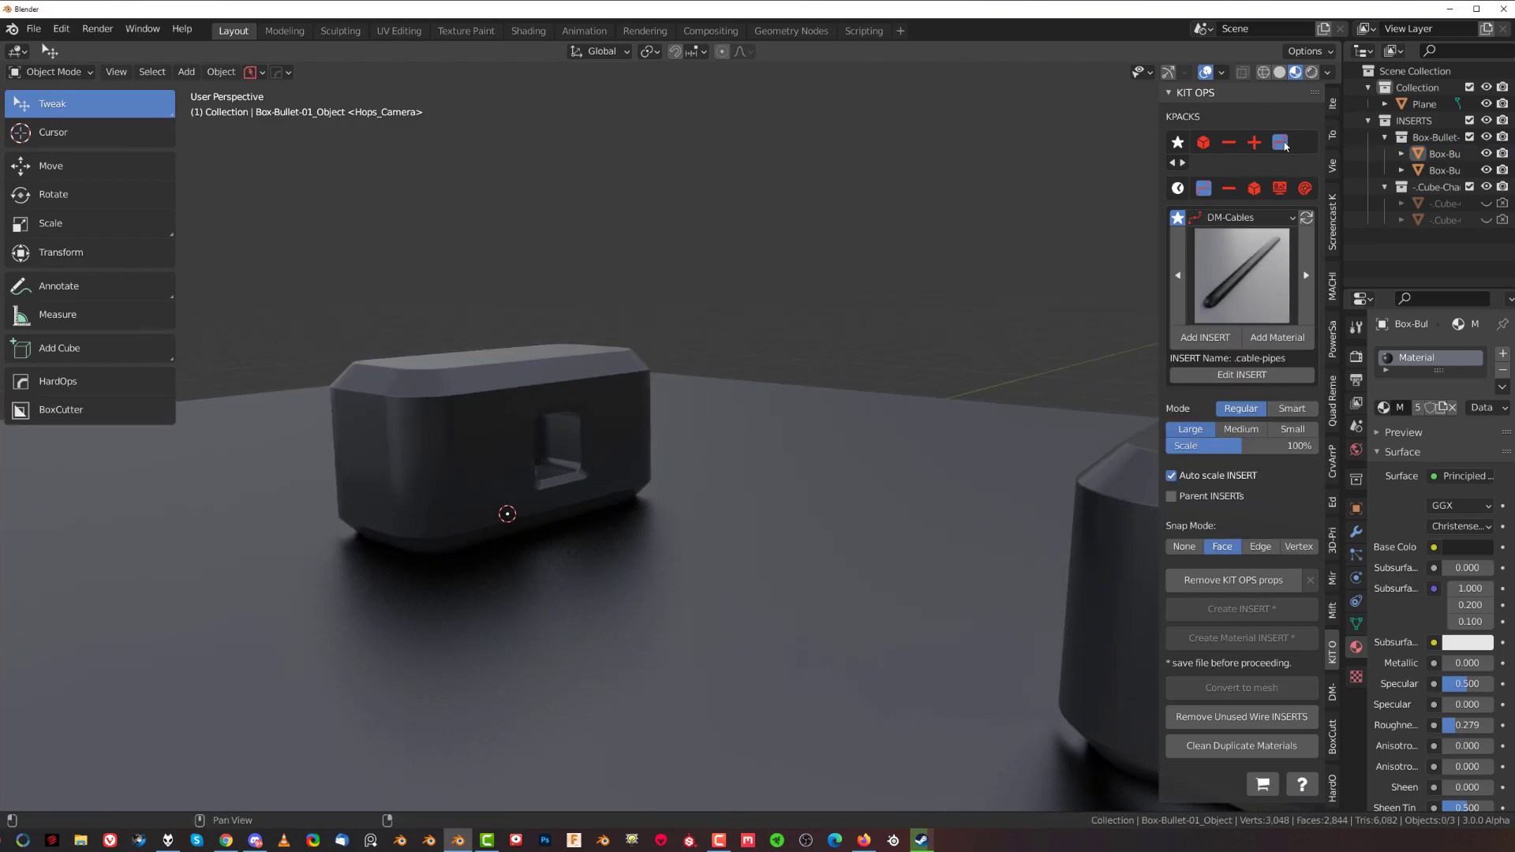
left_click(602, 407)
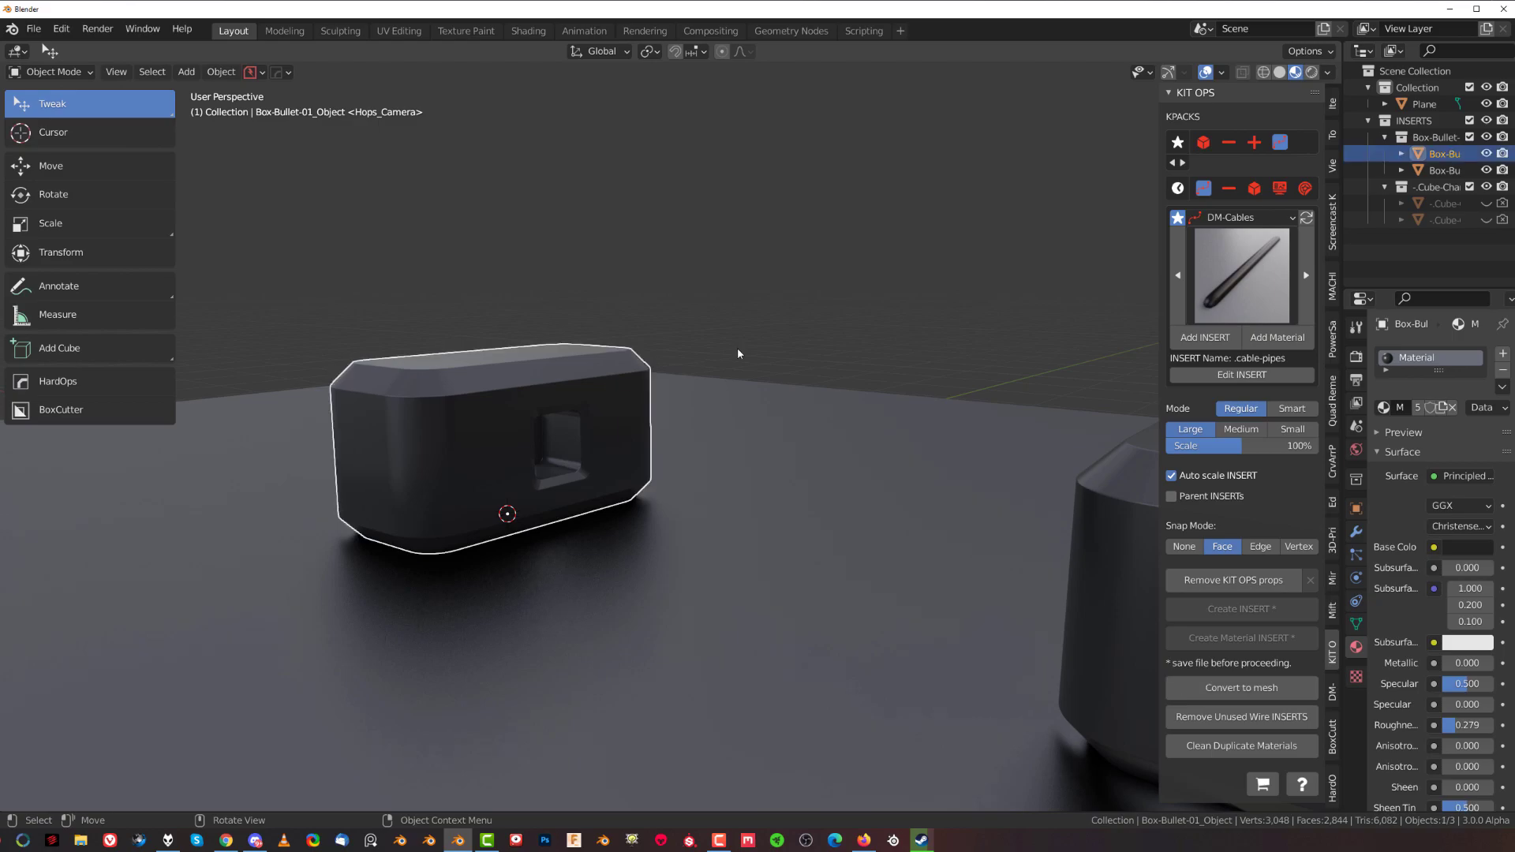
Choose the .collision-large cable insert and place it inside the box's square cutout
left_click(1229, 283)
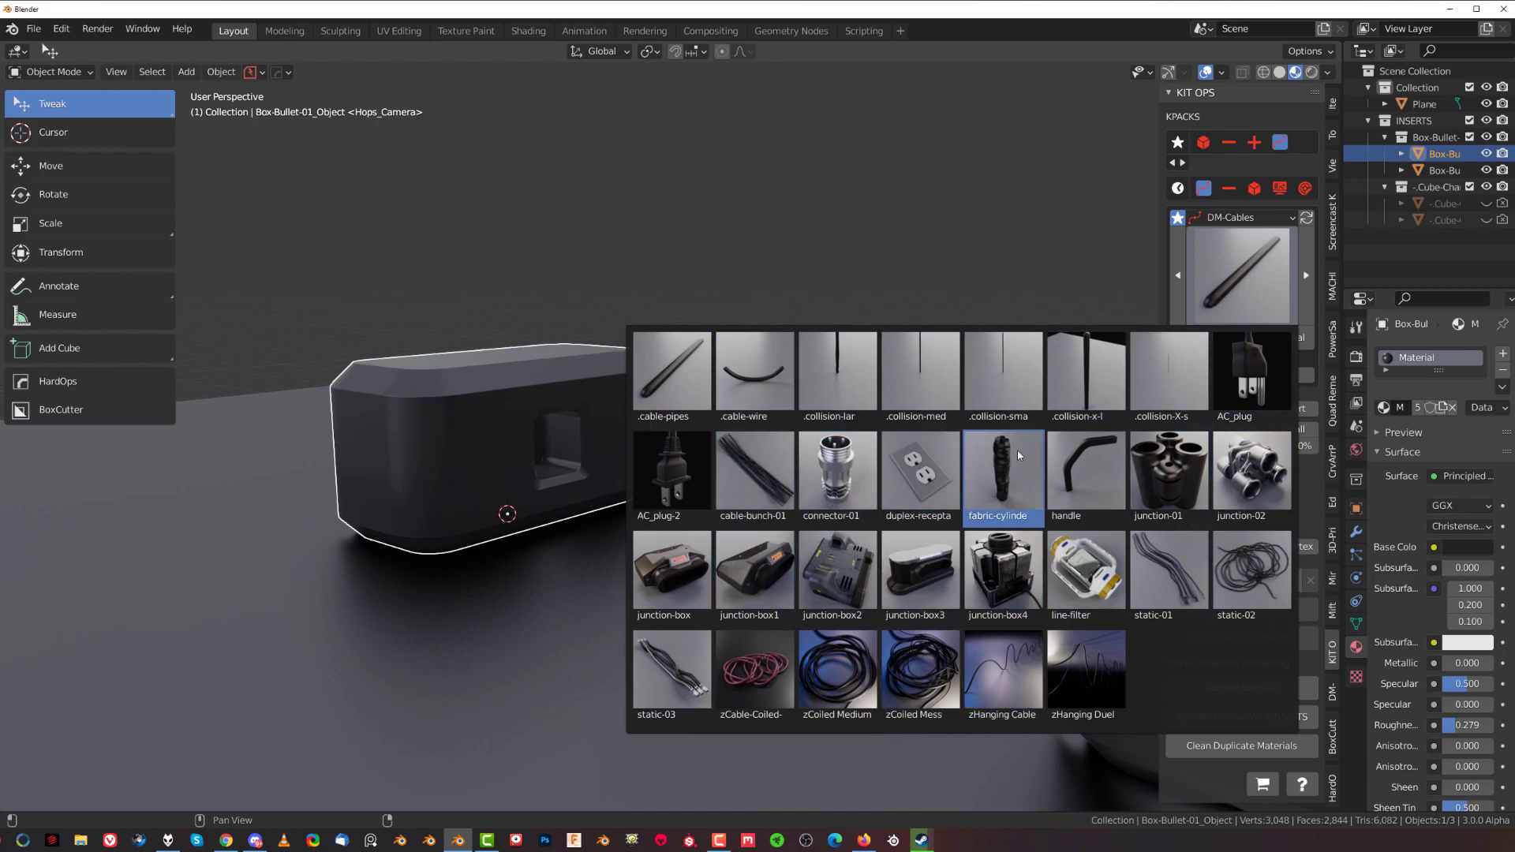
left_click(1237, 263)
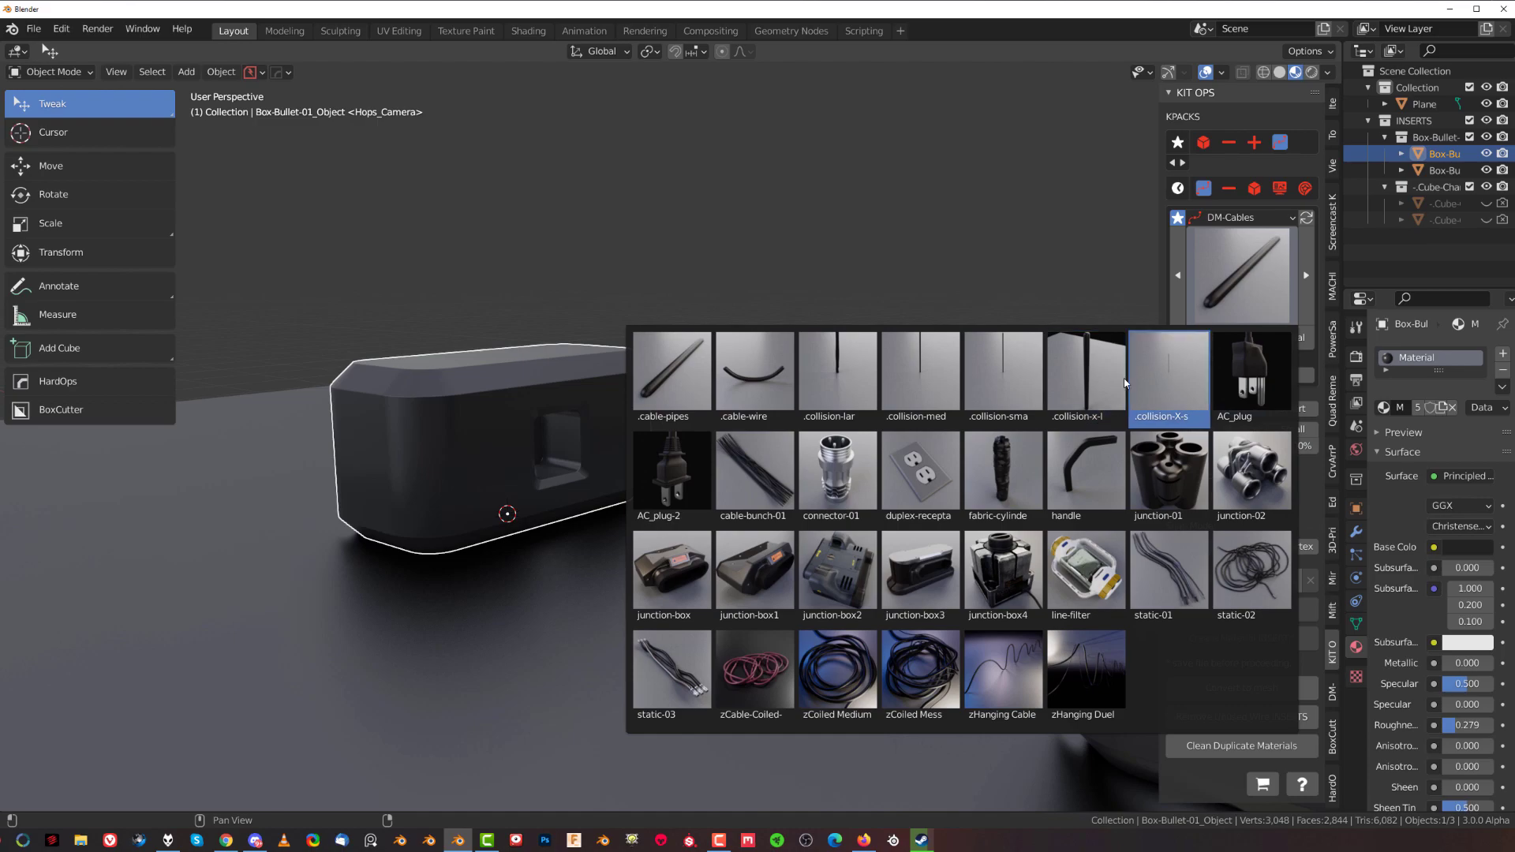
left_click(846, 379)
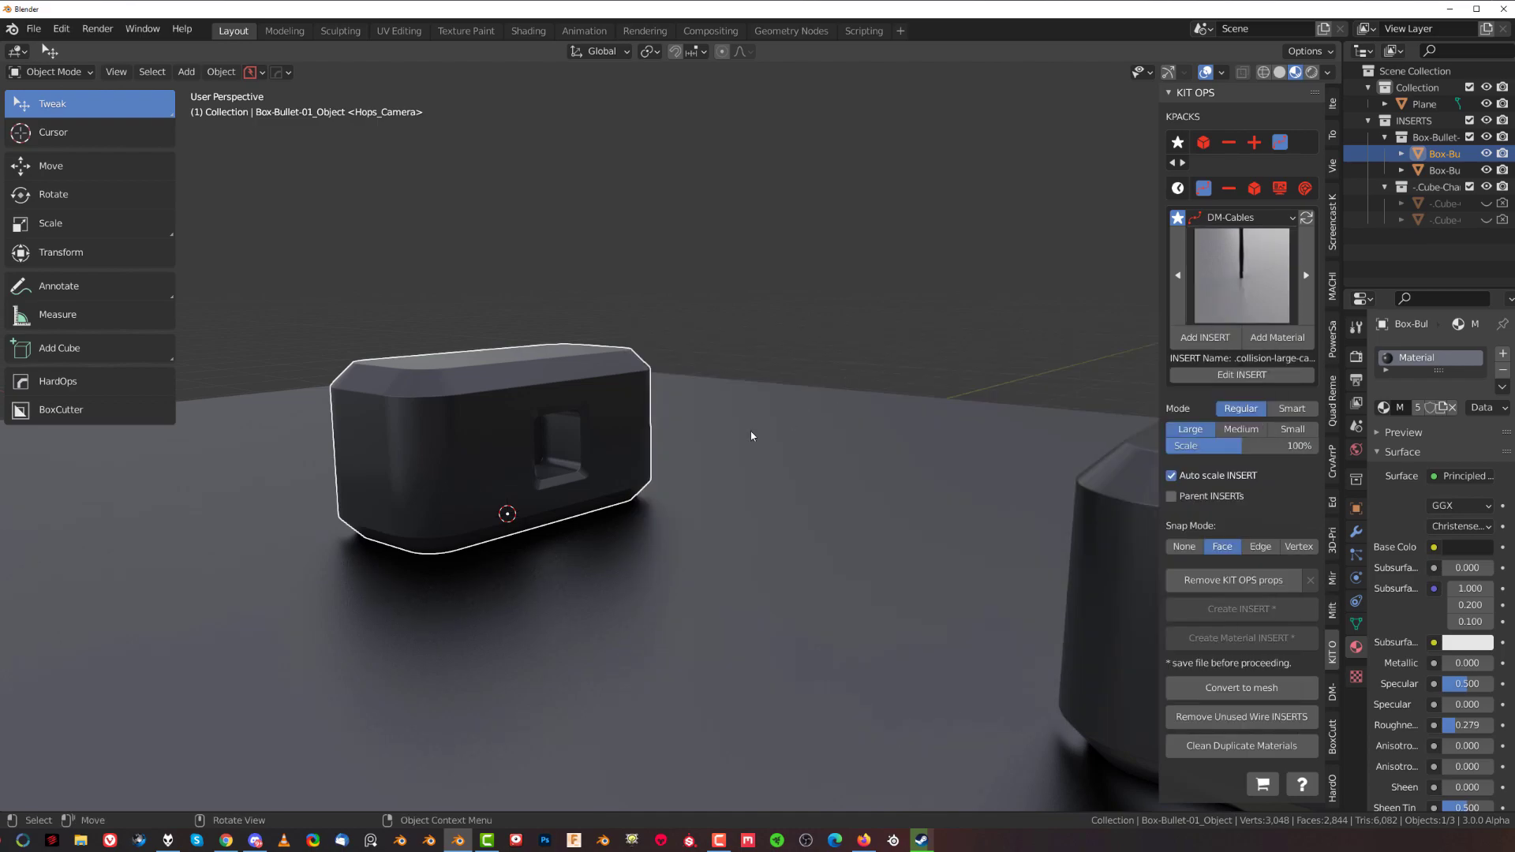
left_click(536, 446)
middle_click_drag(730, 466, 925, 421)
scroll(661, 392, "up", 5)
scroll(735, 436, "down", 3)
Enter Edit Mode on the cable and try moving its free end vertex
key("Tab")
scroll(750, 430, "up", 4)
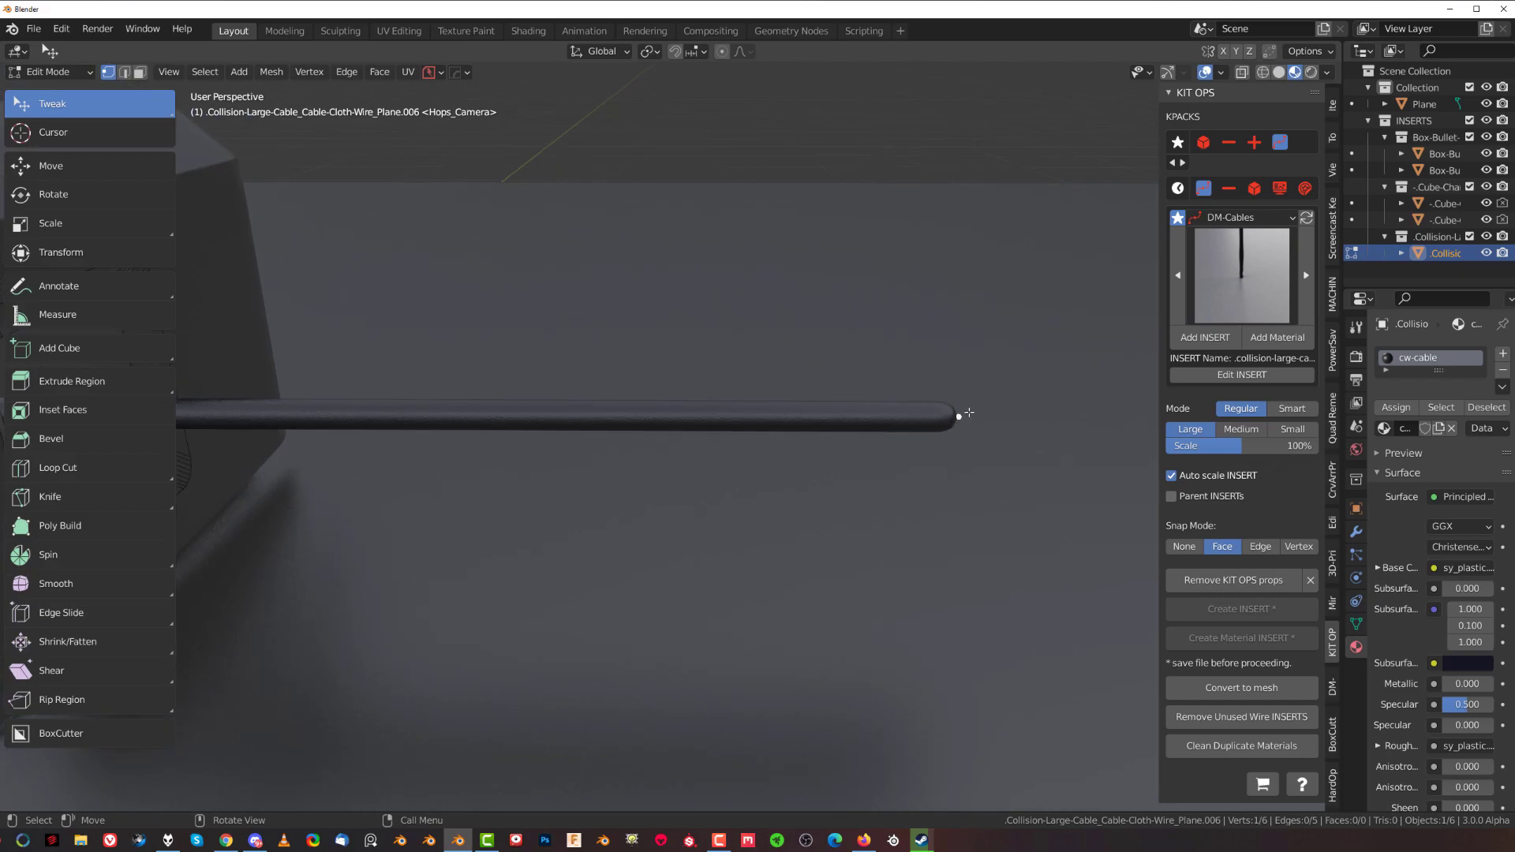
key("g")
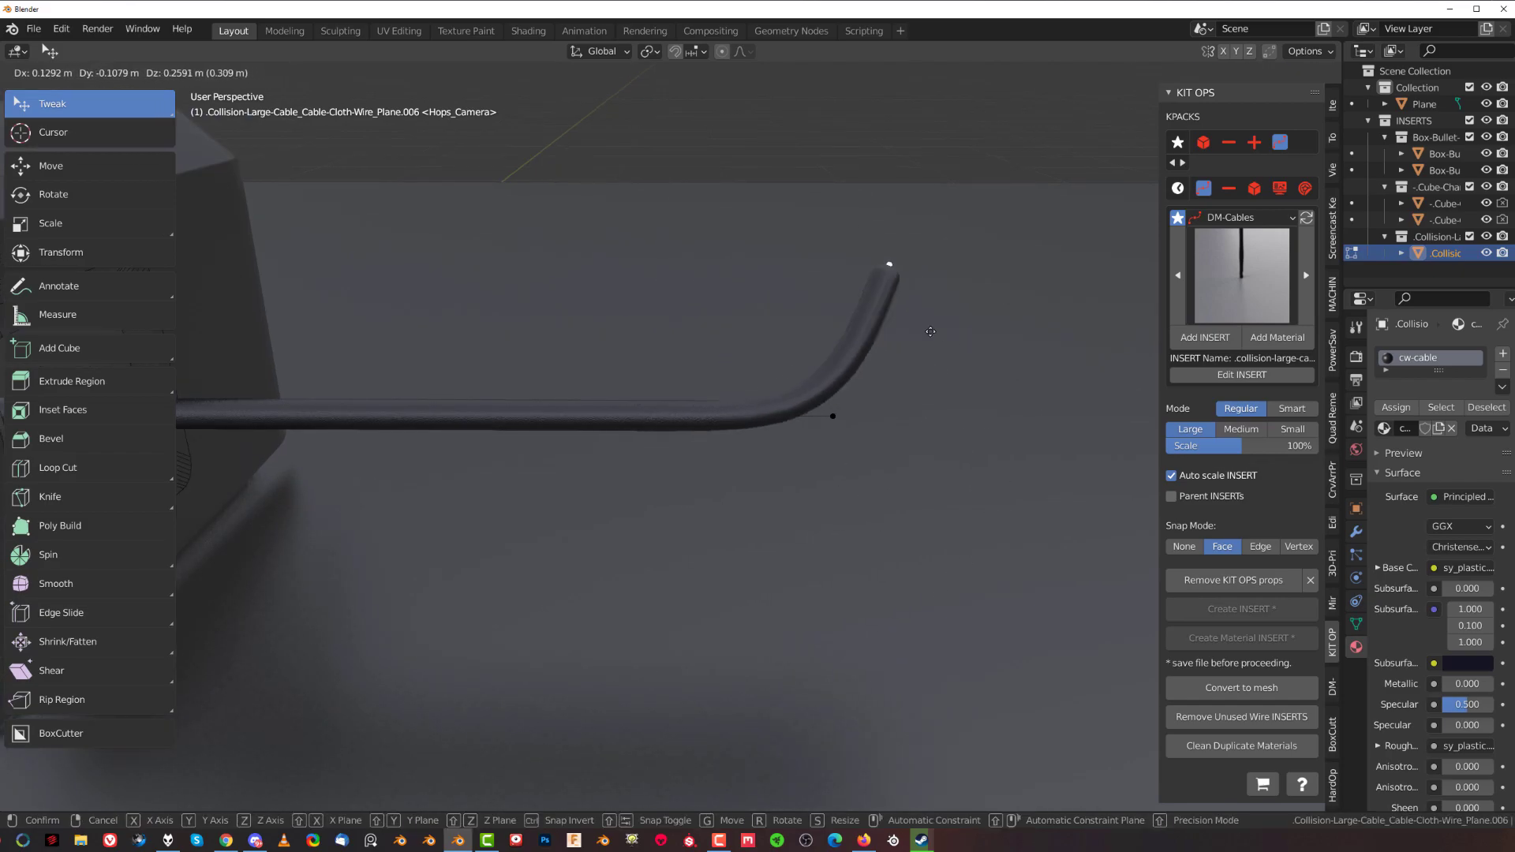
left_click(967, 361)
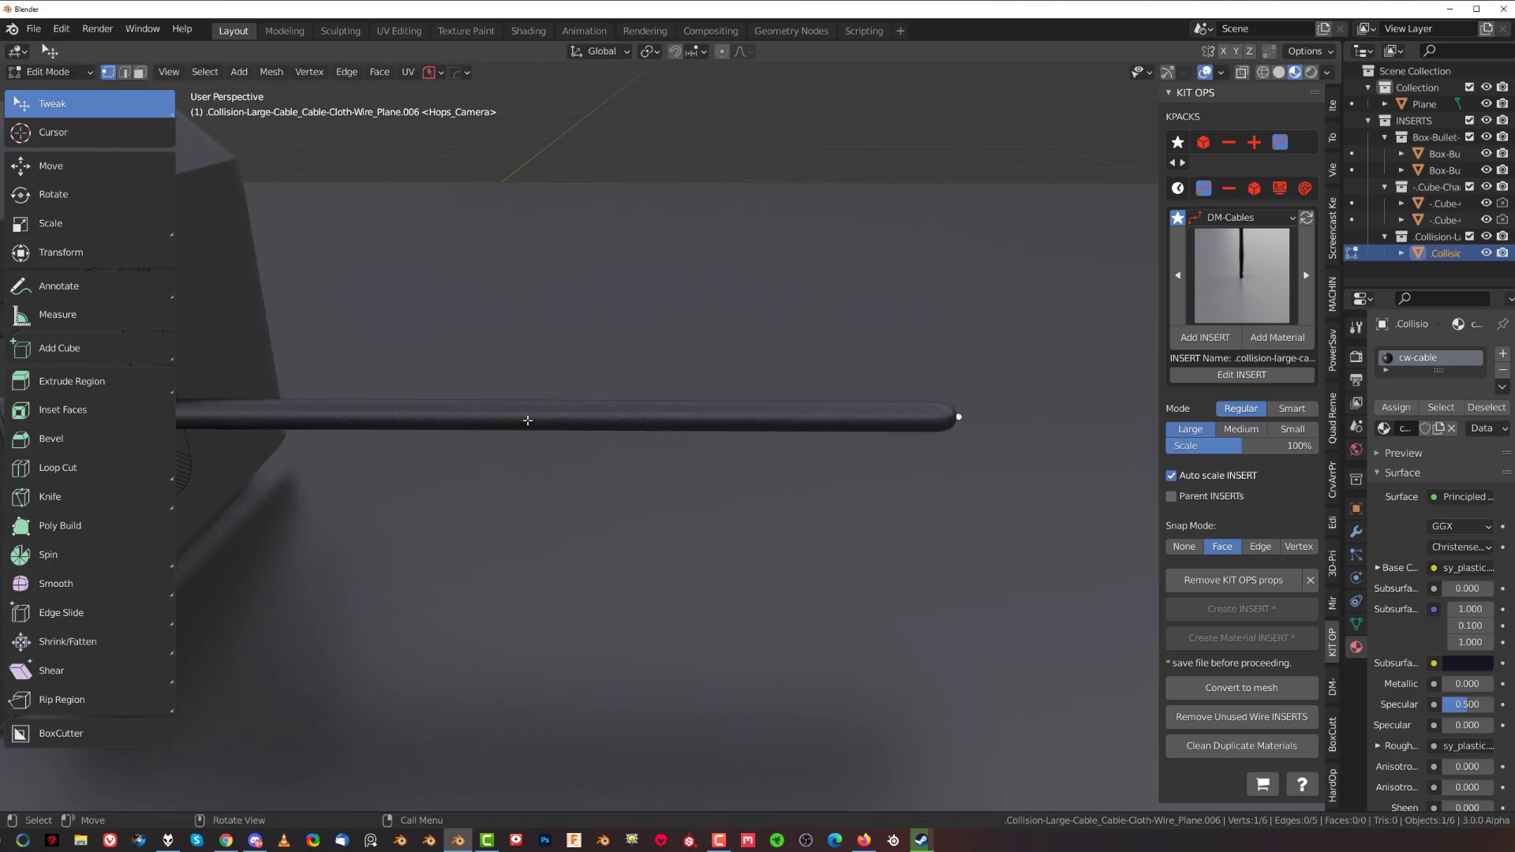
Make the cable's vertices selectable through its surface with the Occlude option, and try moving a vertex midway along it
middle_click_drag(747, 374, 802, 348)
key("Tab")
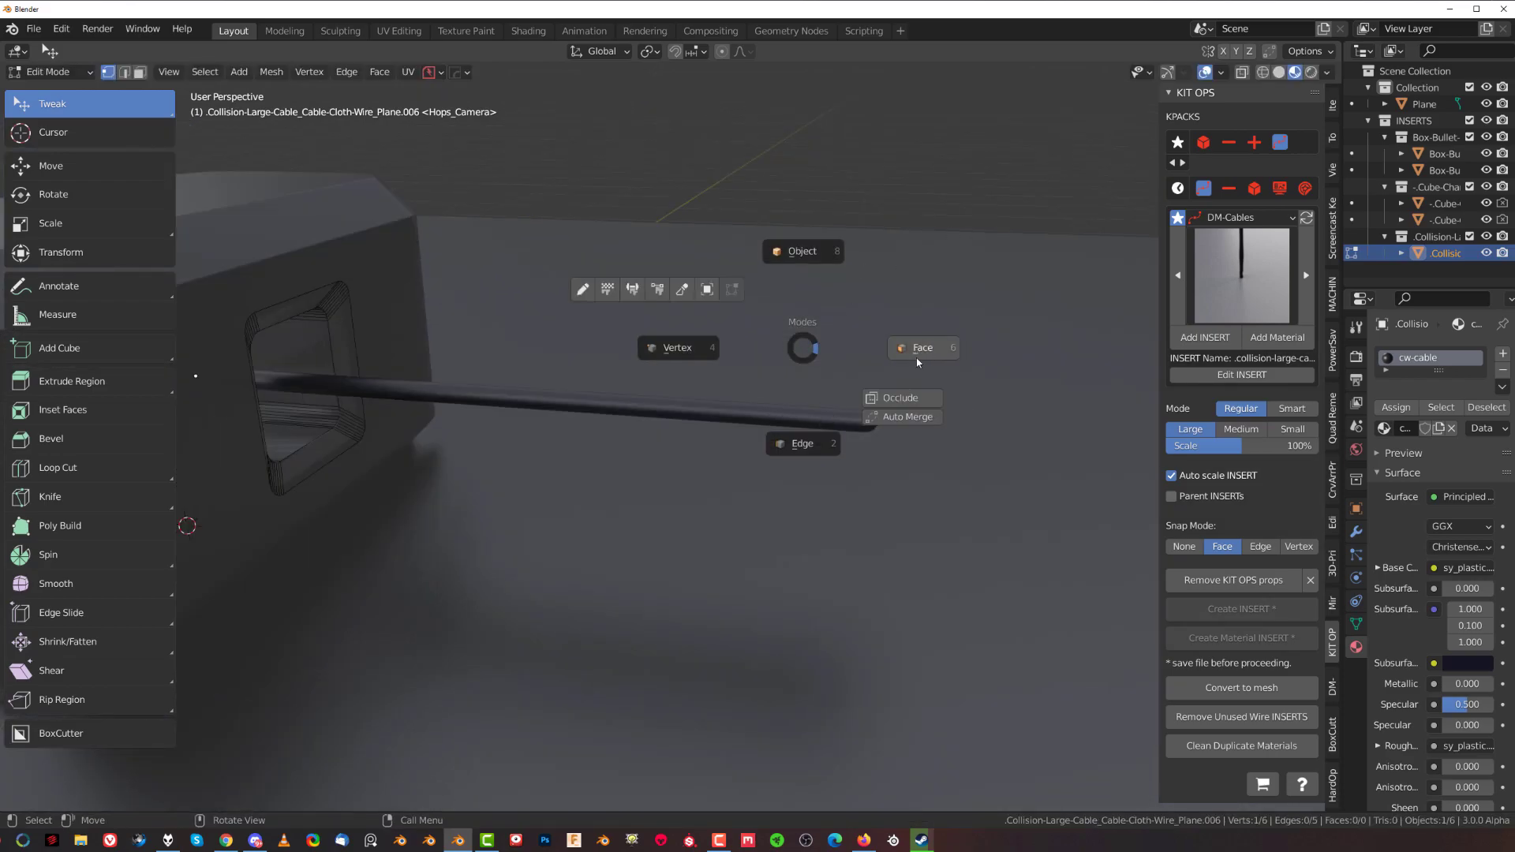
left_click(921, 397)
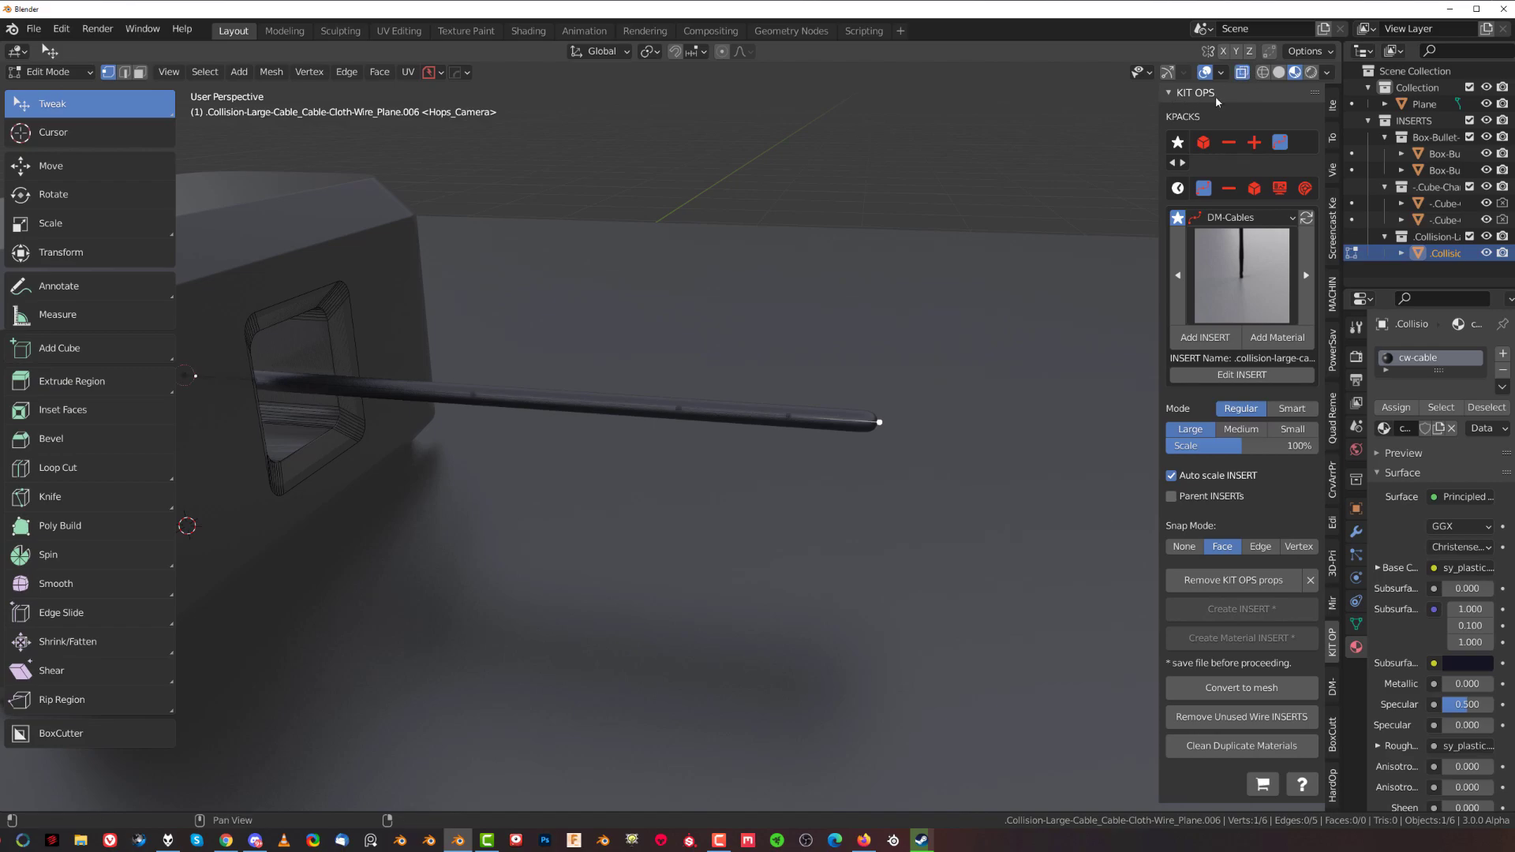
scroll(749, 420, "down", 3)
middle_click_drag(751, 421, 760, 438)
scroll(759, 438, "up", 4)
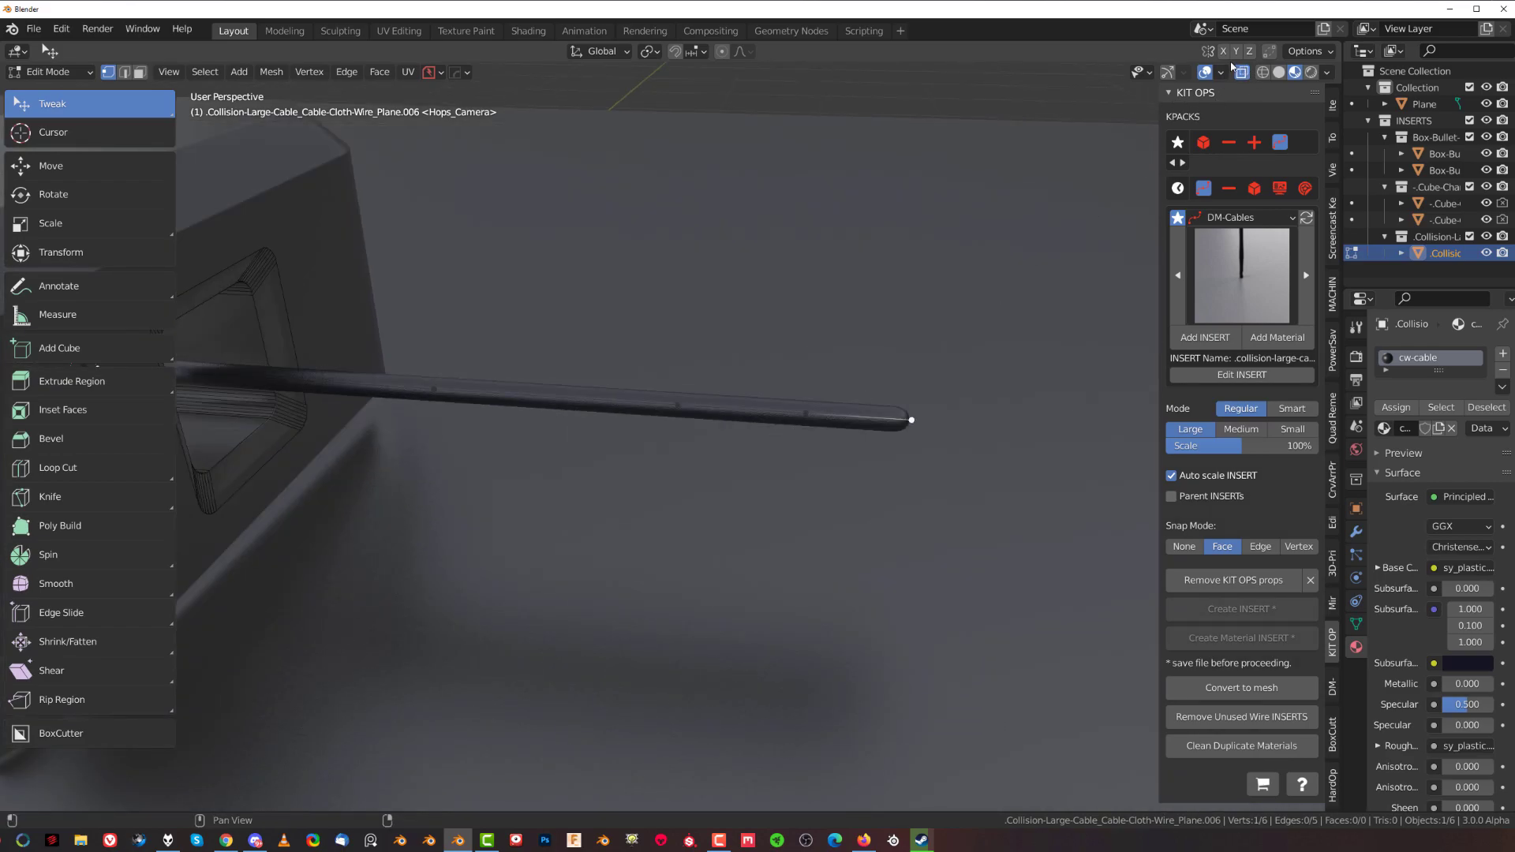
middle_click_drag(661, 434, 653, 405)
scroll(713, 398, "up", 1)
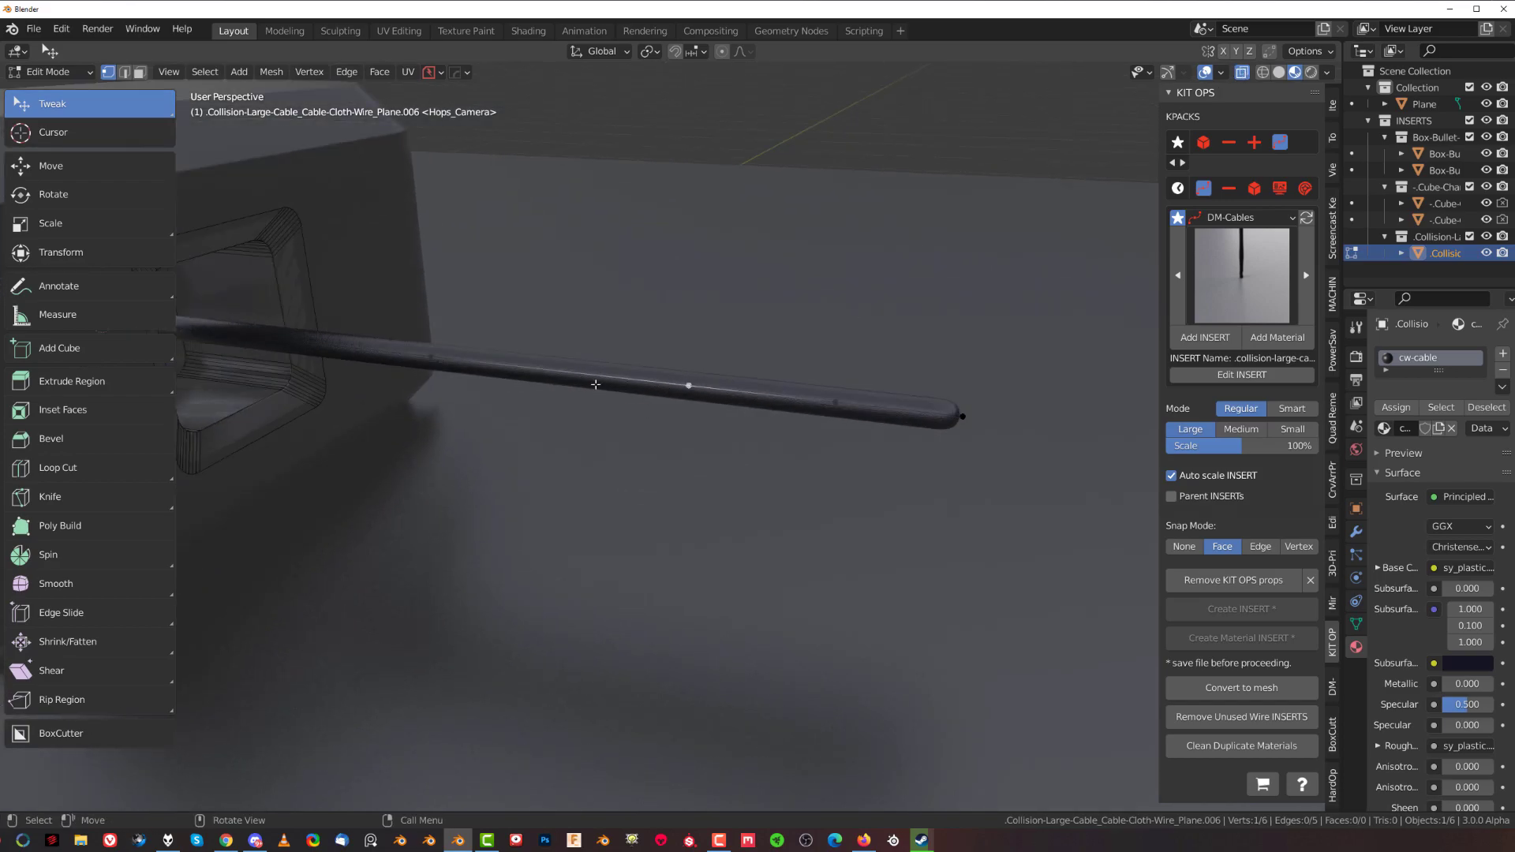
key("g")
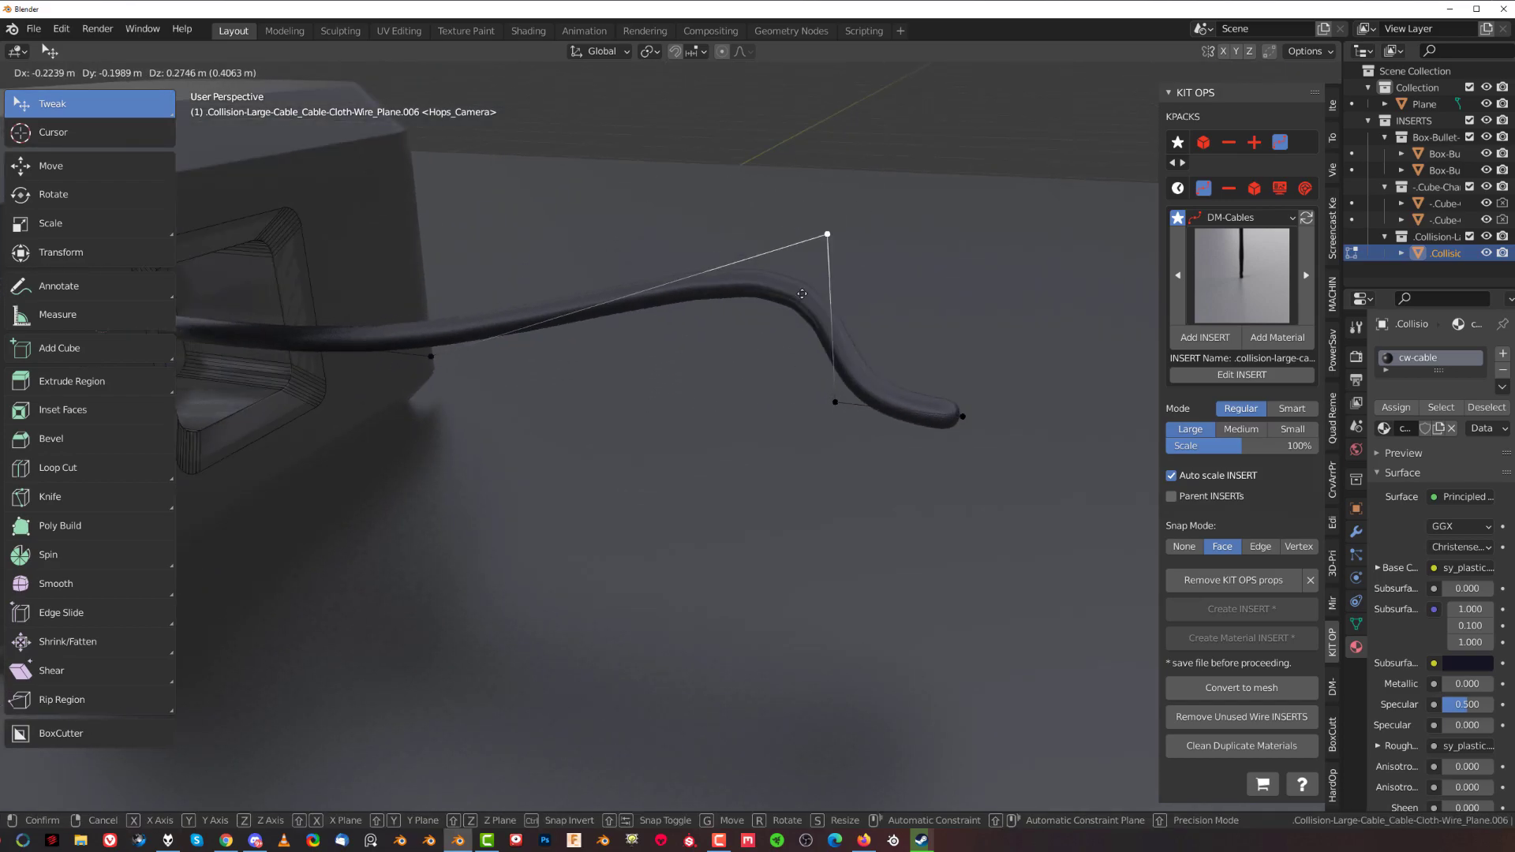
right_click(784, 98)
Select the last two vertices at the cable's free end and display the cable's vertex groups
scroll(657, 376, "down", 5)
middle_click_drag(657, 377, 841, 422)
scroll(731, 413, "up", 3)
left_click(788, 403, "shift")
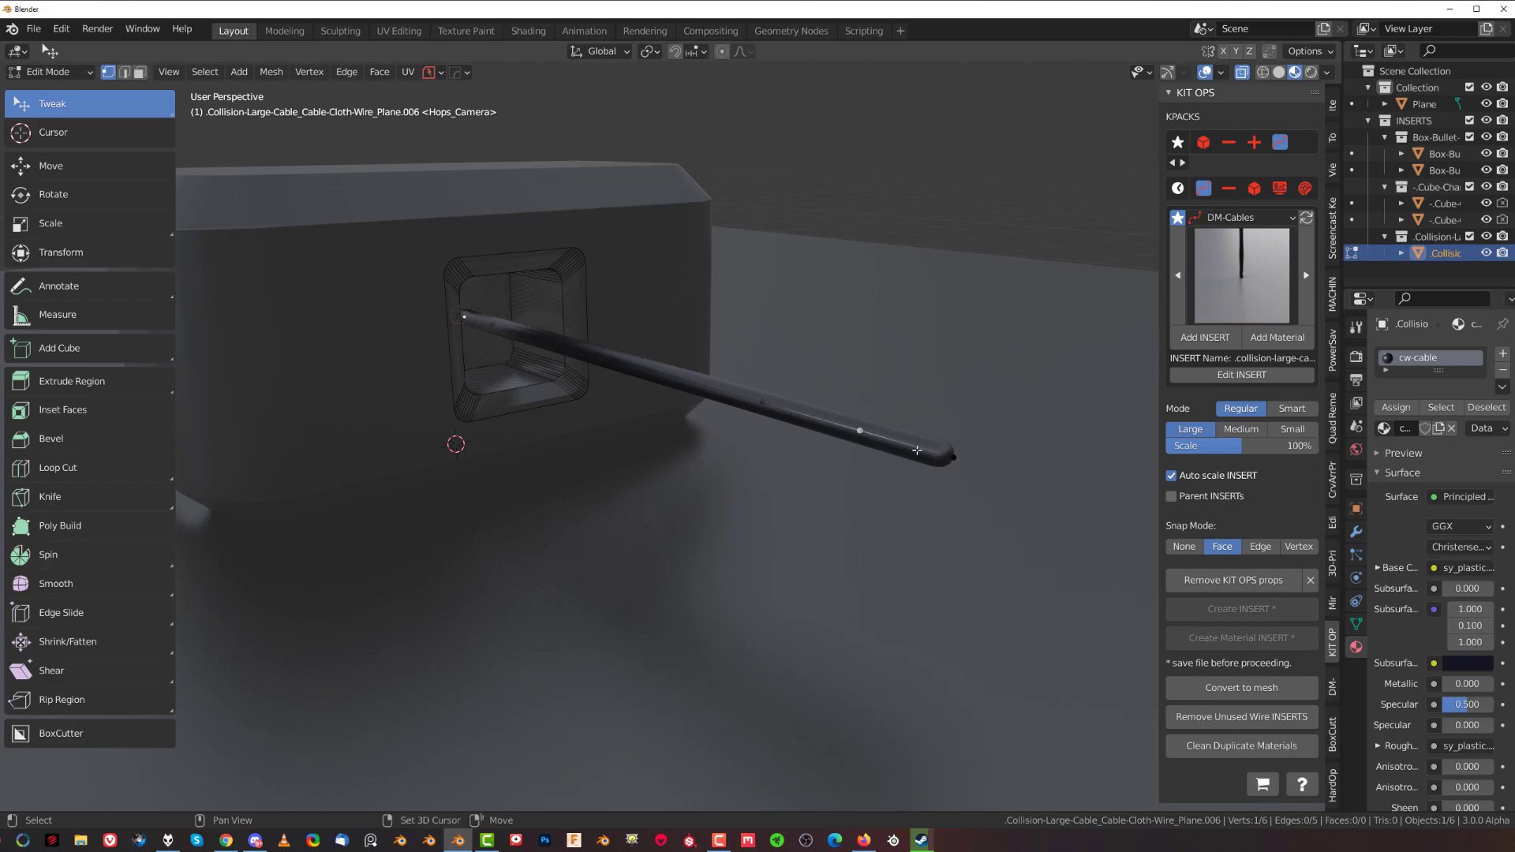
middle_click_drag(792, 494, 758, 497)
left_click(1357, 625)
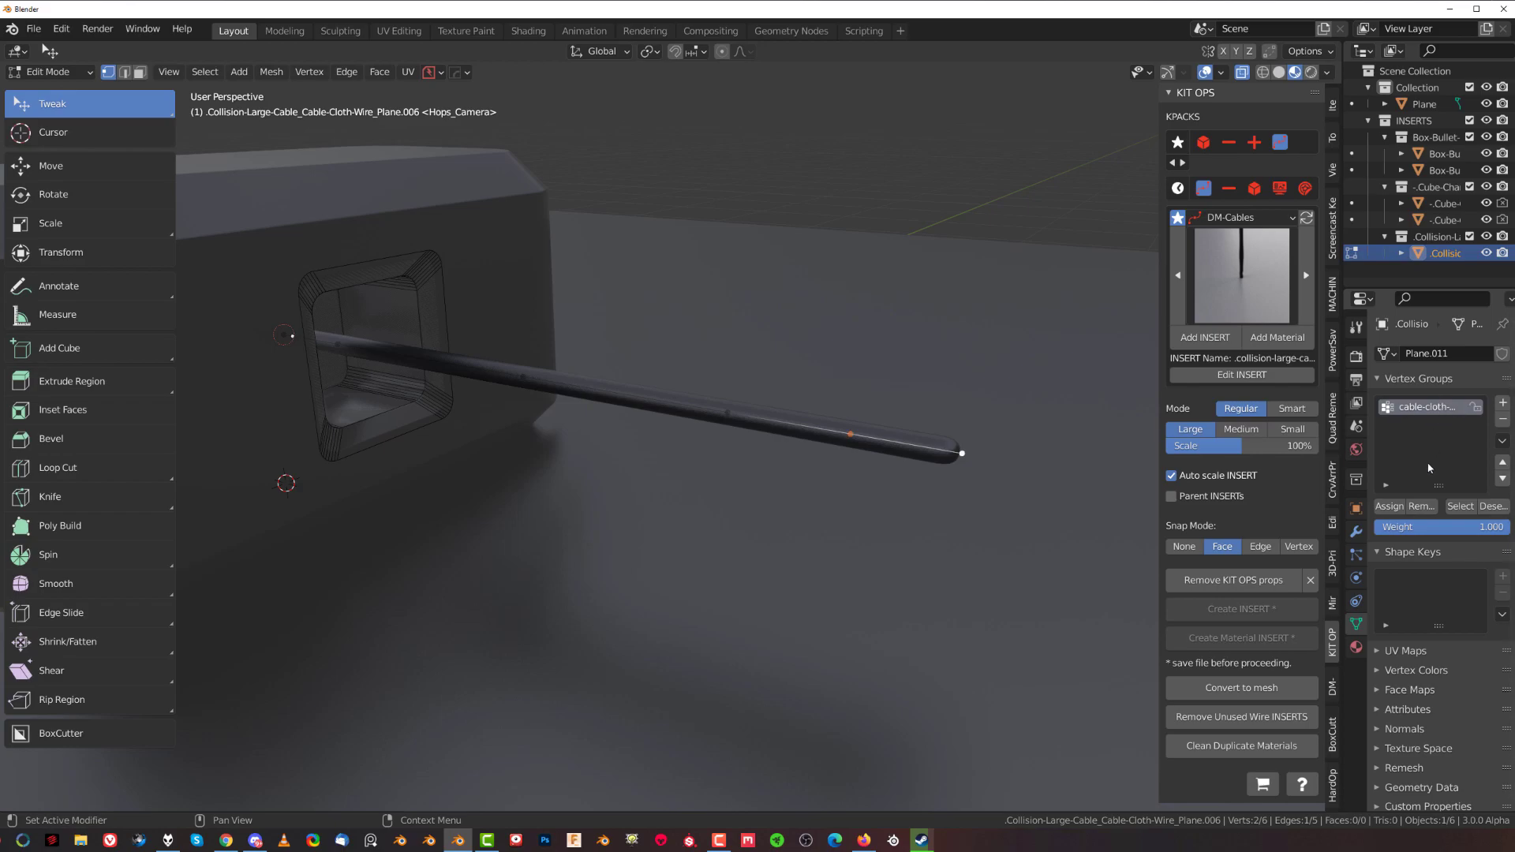
Try moving the cable's last two vertices freely toward the second box
middle_click_drag(956, 450, 923, 448)
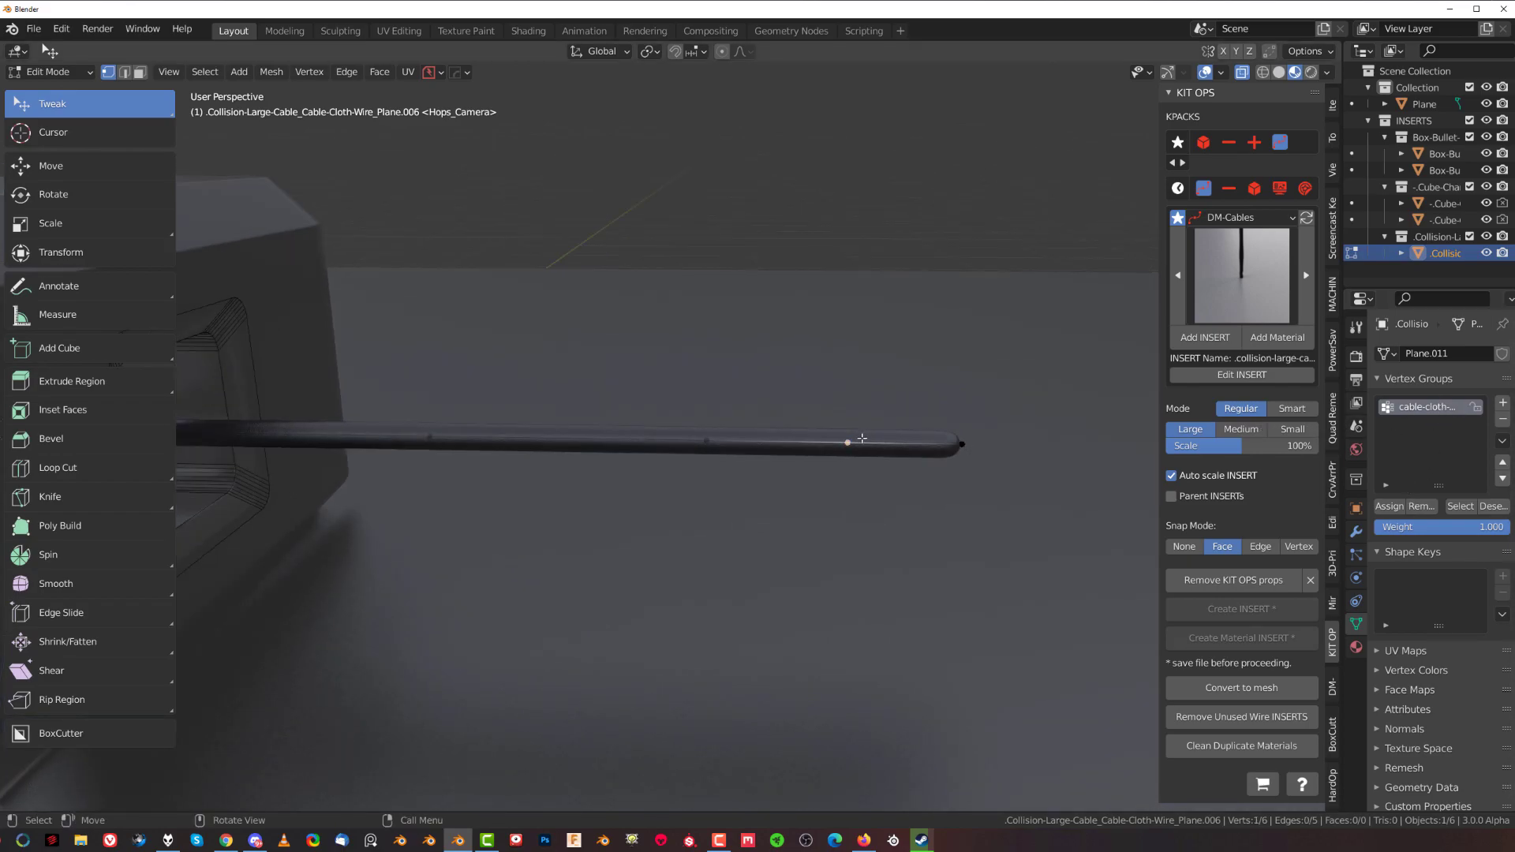
scroll(857, 489, "down", 4)
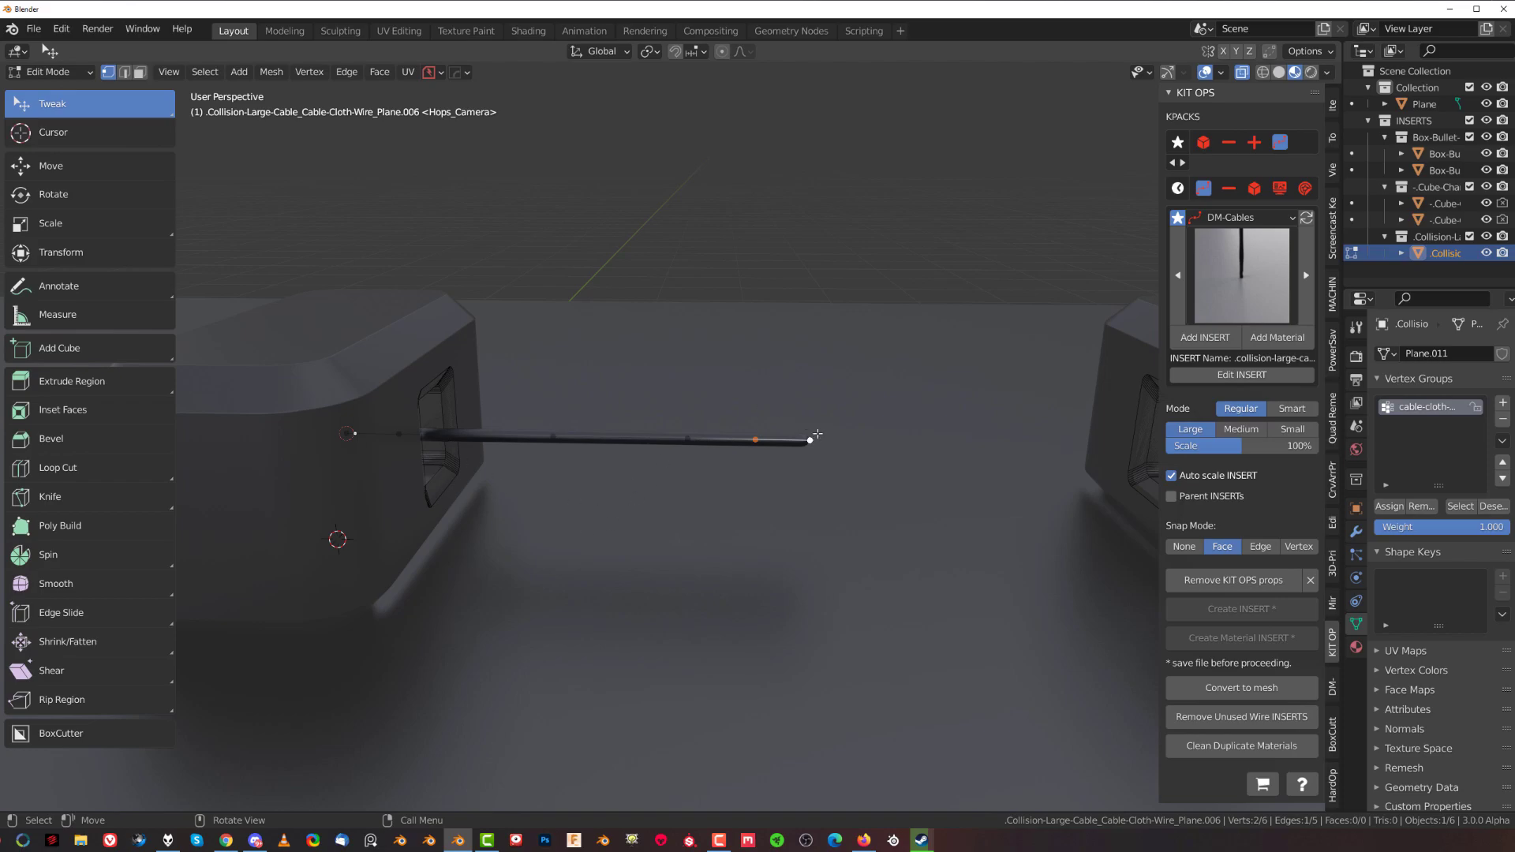
middle_click_drag(817, 434, 692, 450, "shift")
scroll(680, 404, "up", 2)
scroll(655, 454, "down", 4)
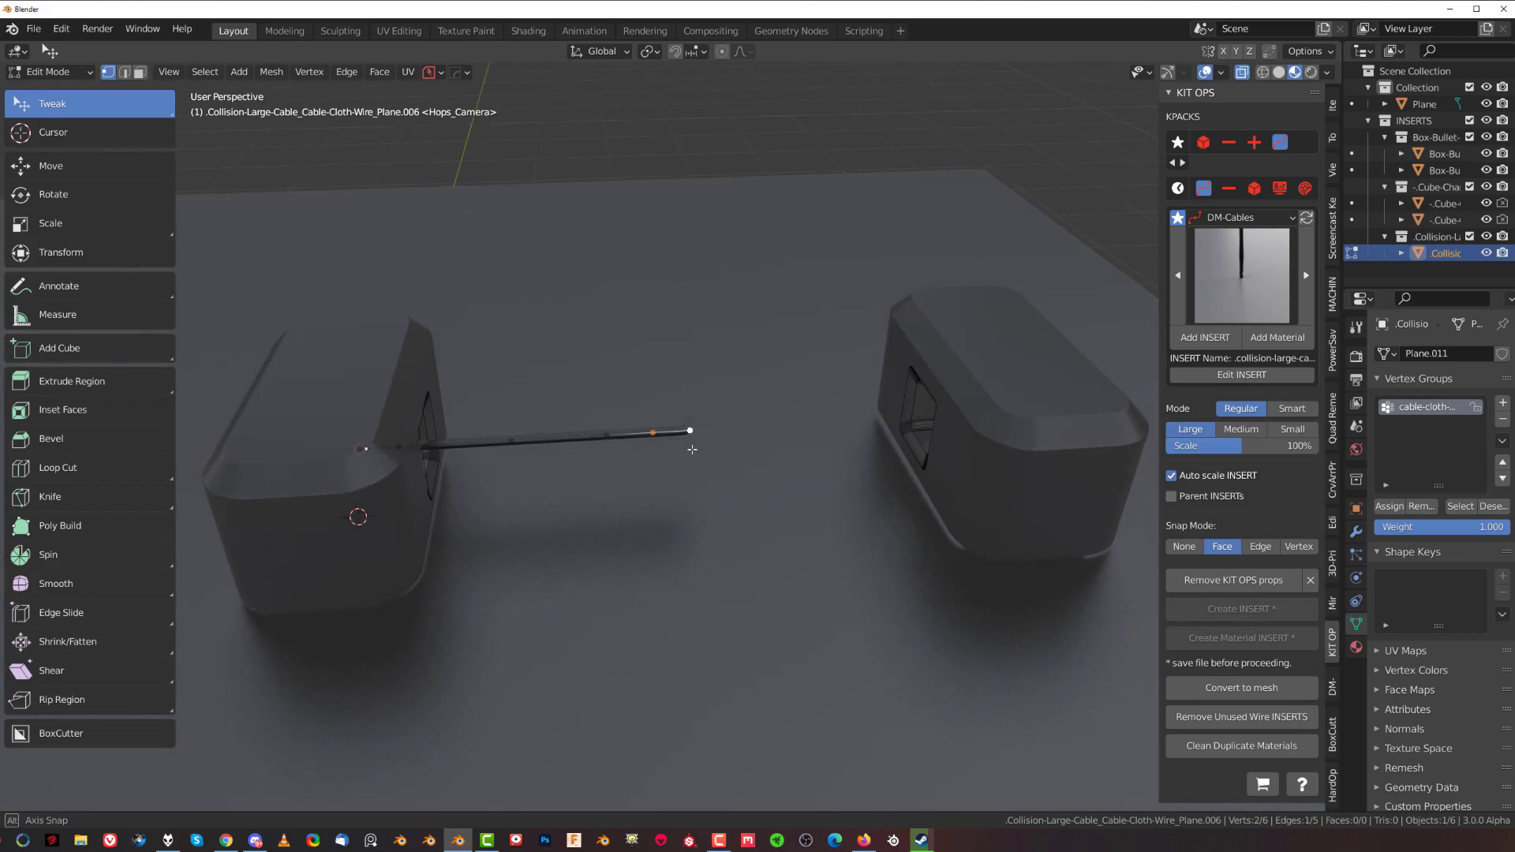
scroll(692, 449, "up", 3)
key("g")
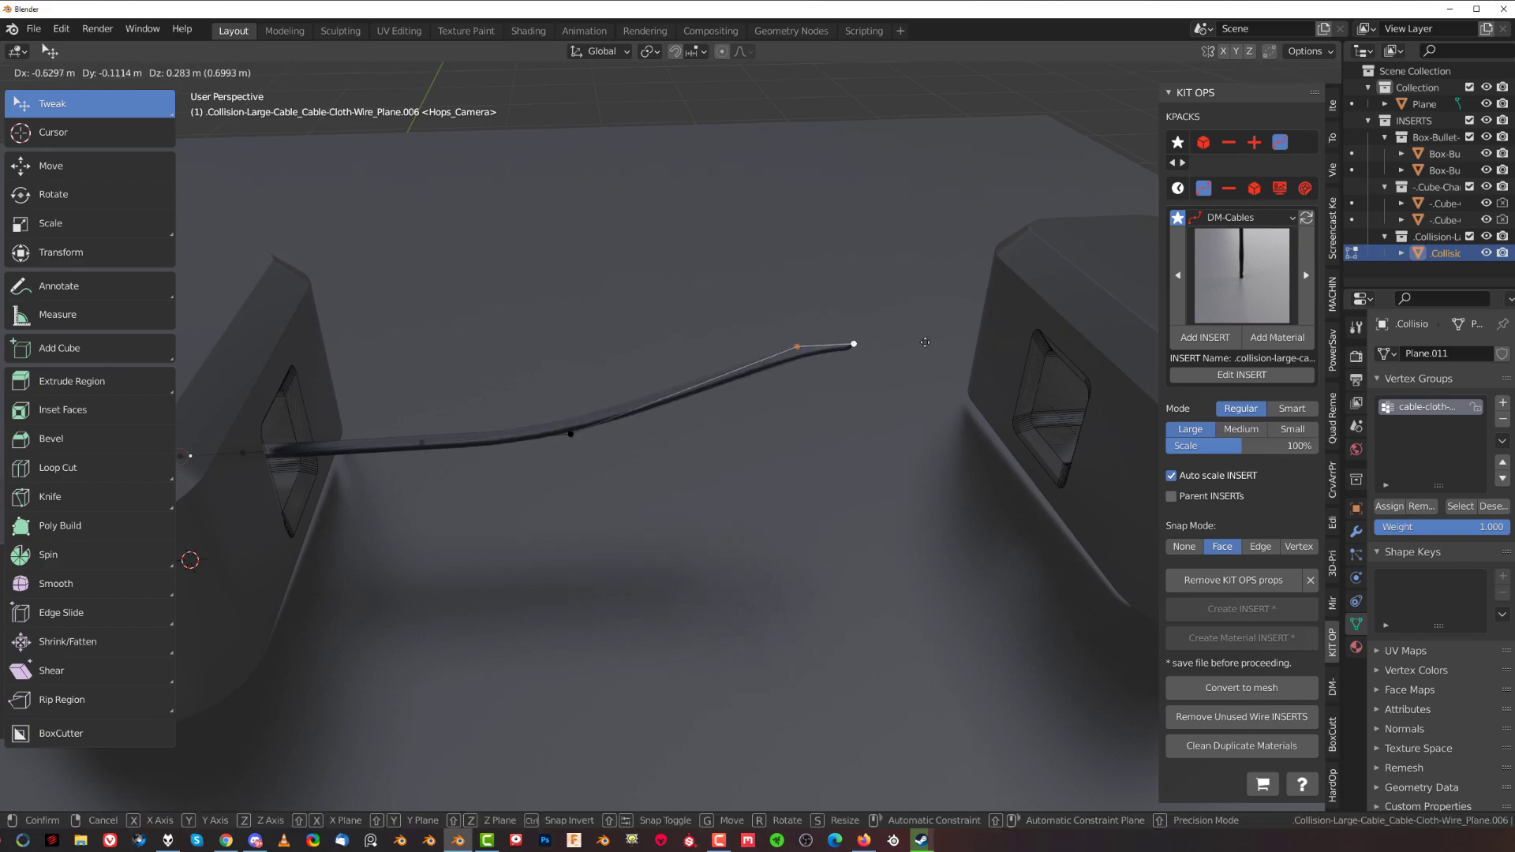
right_click(934, 337)
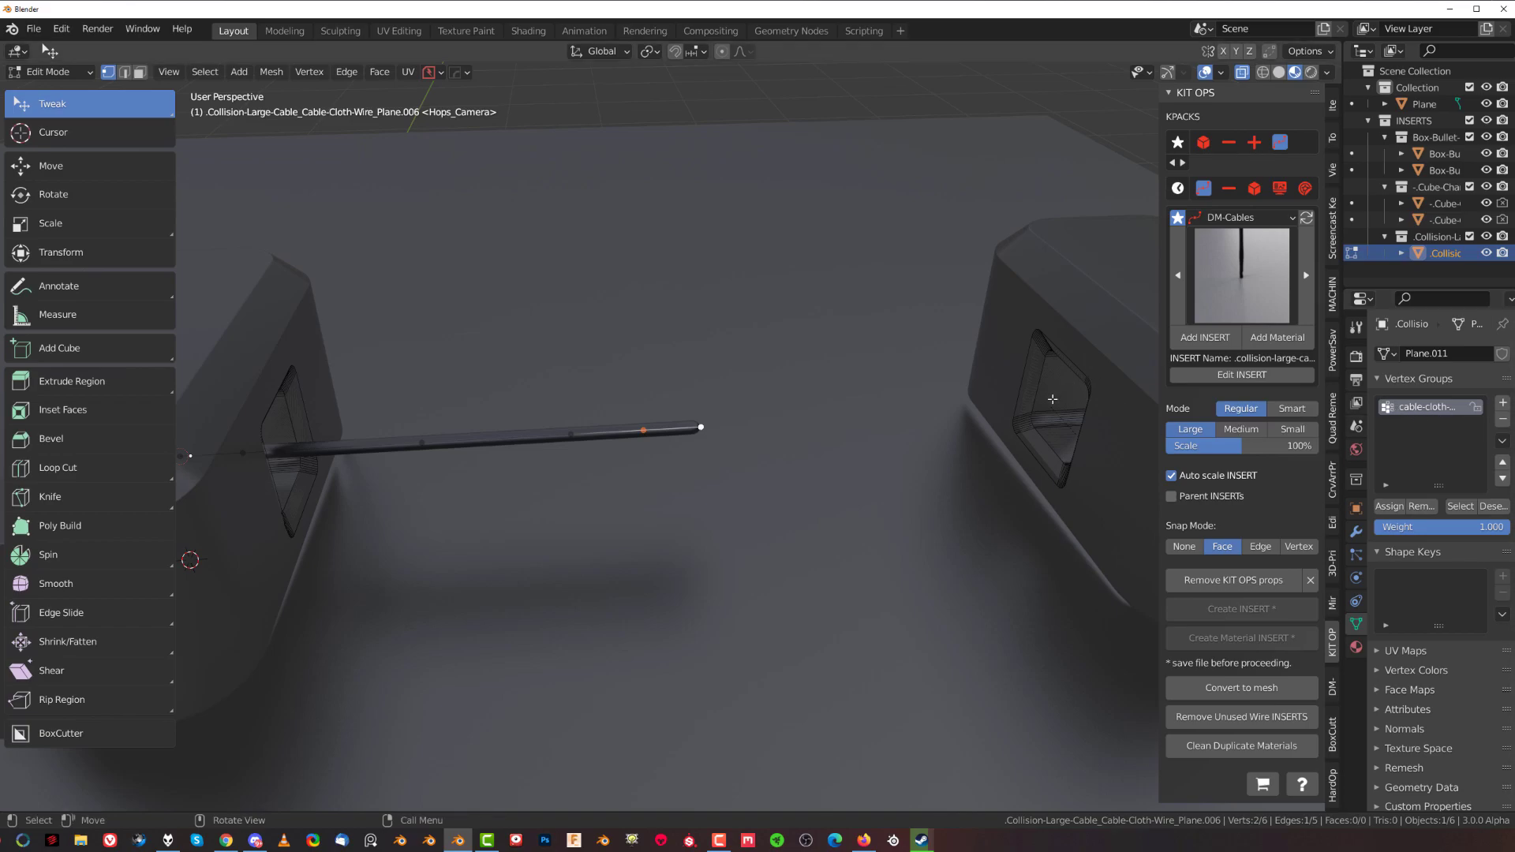
Move the cable's last two vertices about -1.7 m along global X into the second box's cutout
middle_click_drag(979, 426, 666, 509)
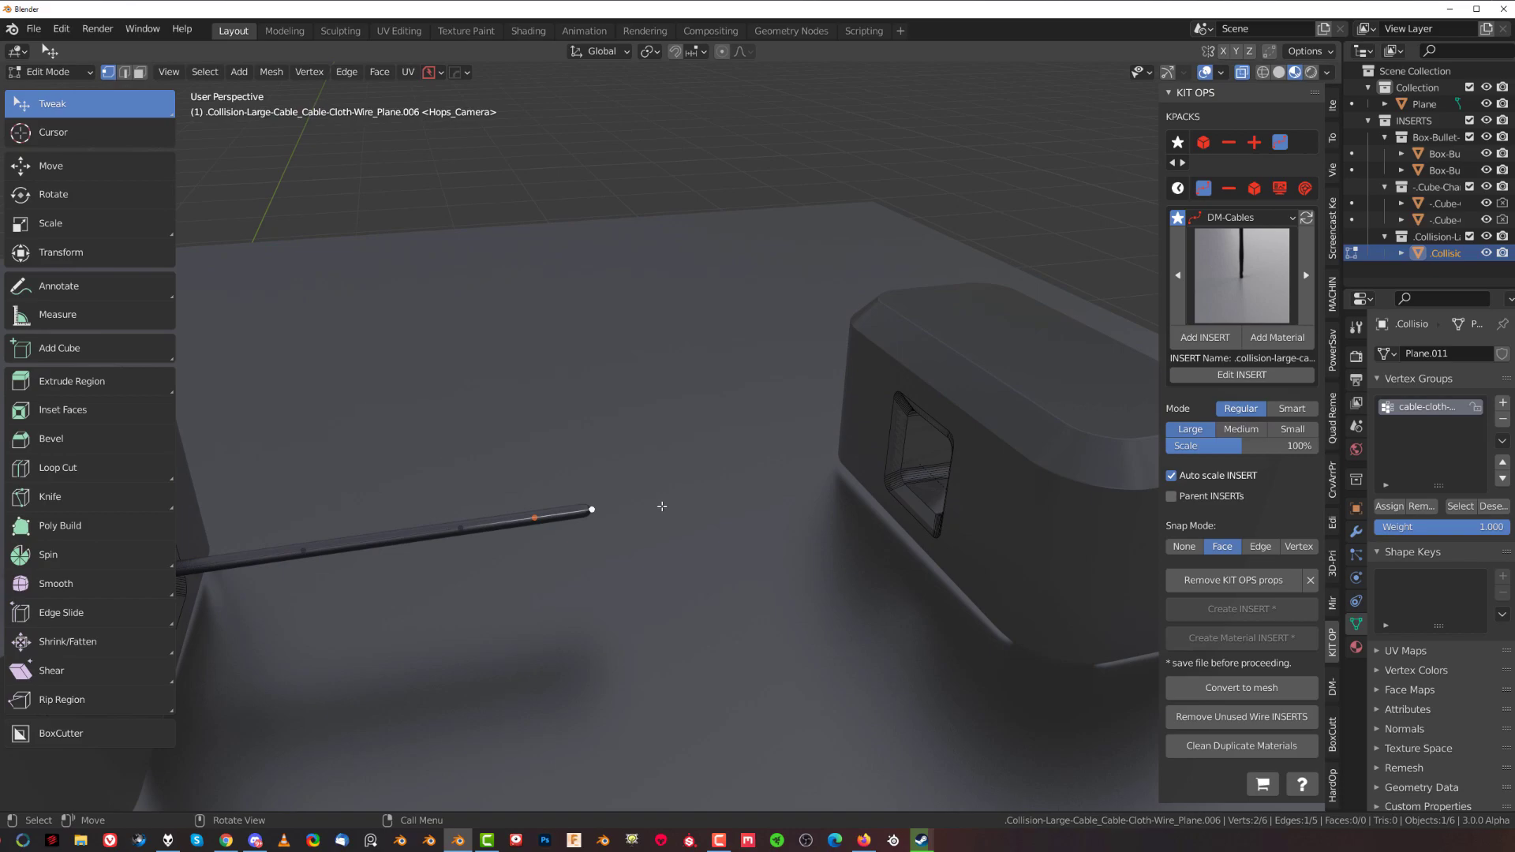
key("g")
key("x")
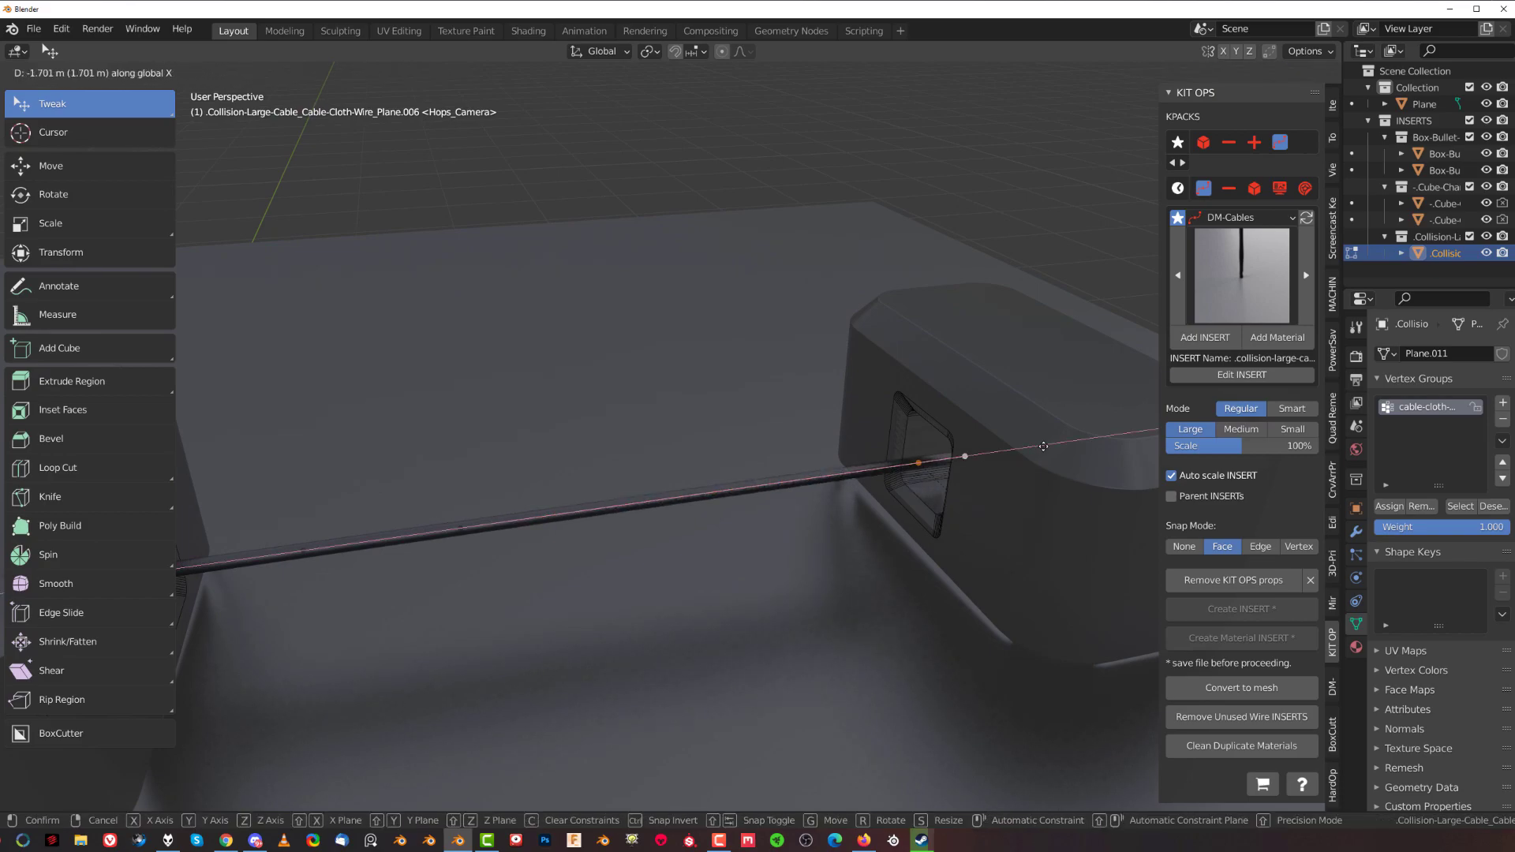
left_click(1050, 445)
Subdivide the stretched cable edge with one cut, subdivide the resulting edges again, and return to vertex selection
right_click(728, 487)
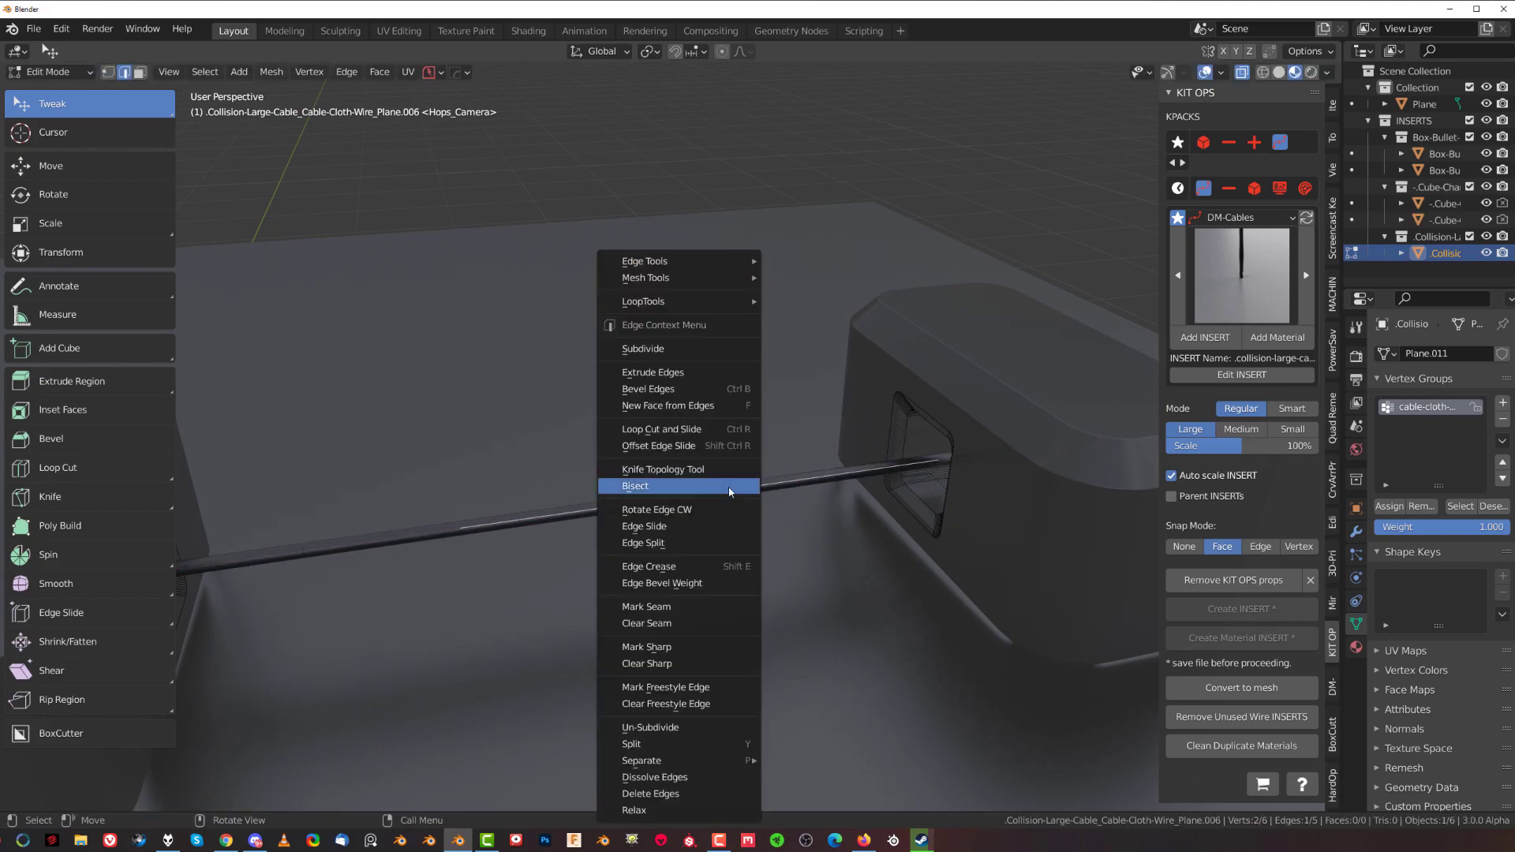
left_click(675, 353)
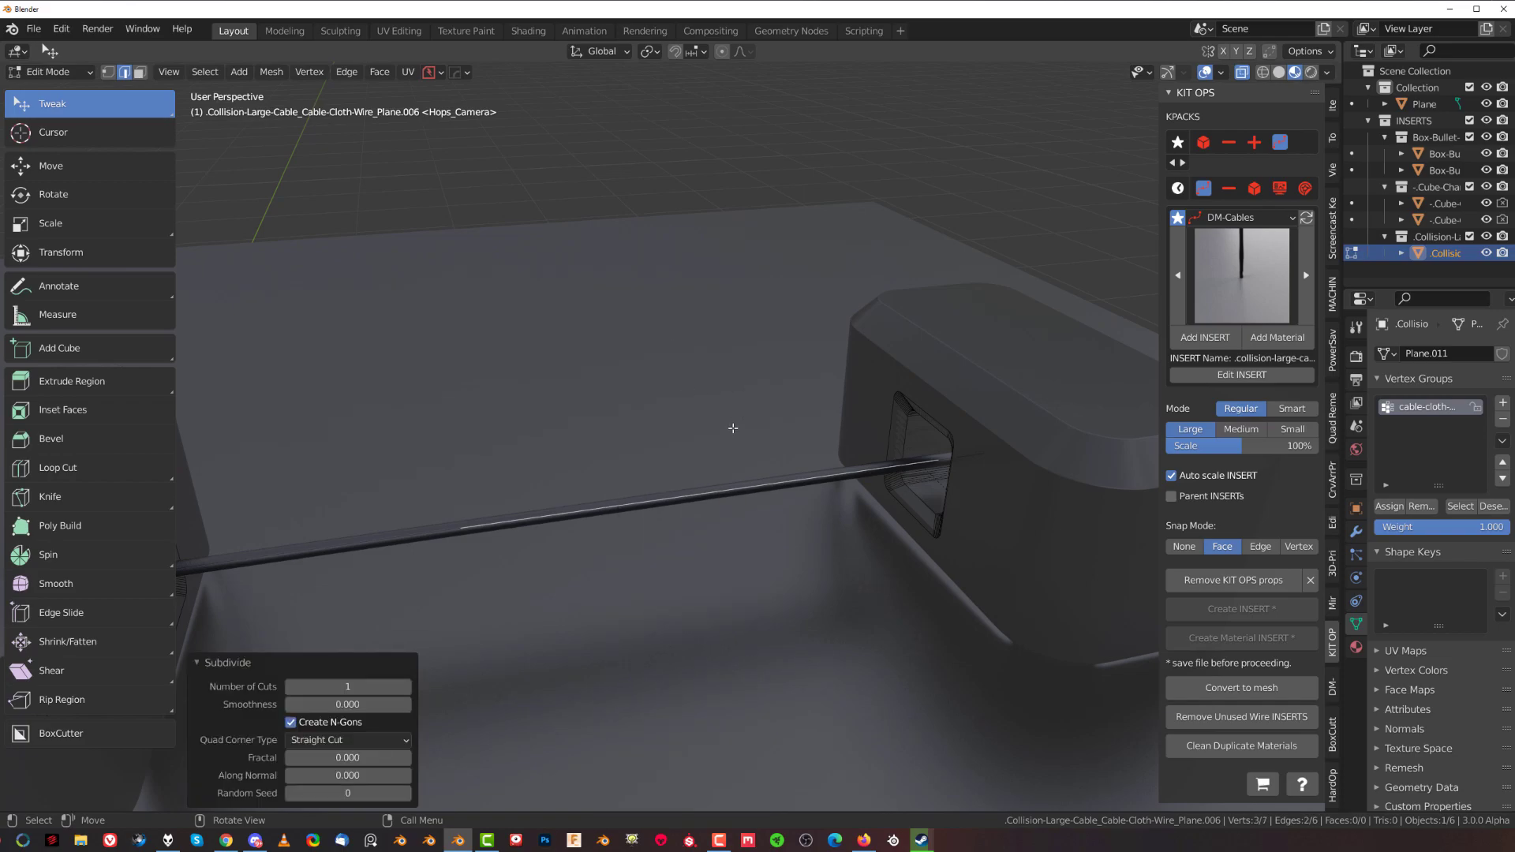
key("Tab")
left_click(680, 493)
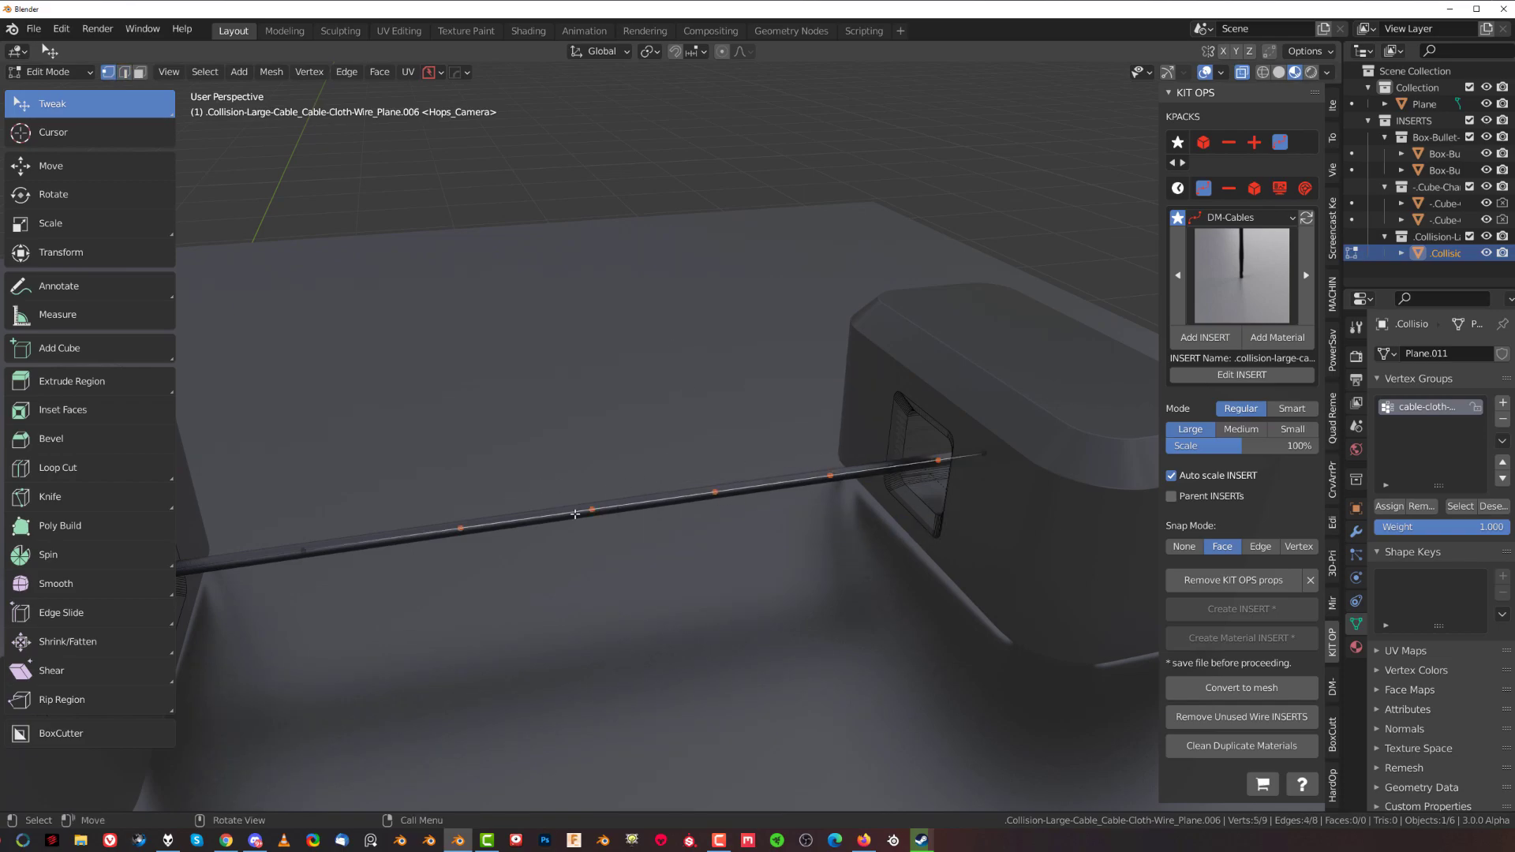
Try moving a vertex in the middle of the cable, and return to Object Mode
scroll(575, 514, "down", 3)
middle_click_drag(575, 514, 546, 482)
scroll(547, 505, "up", 3)
middle_click_drag(649, 477, 582, 517)
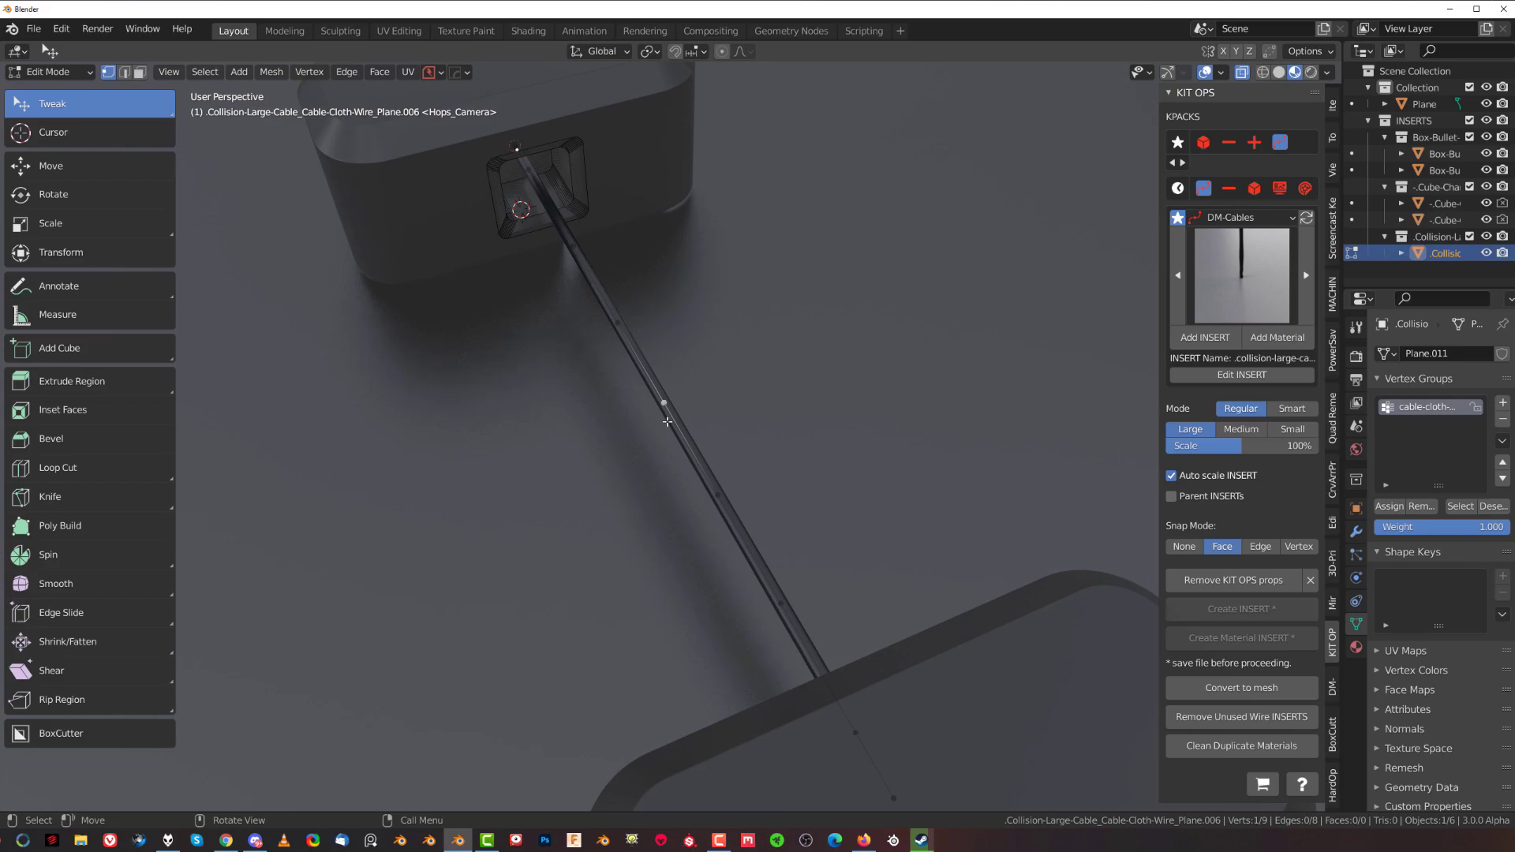
key("g")
right_click(872, 355)
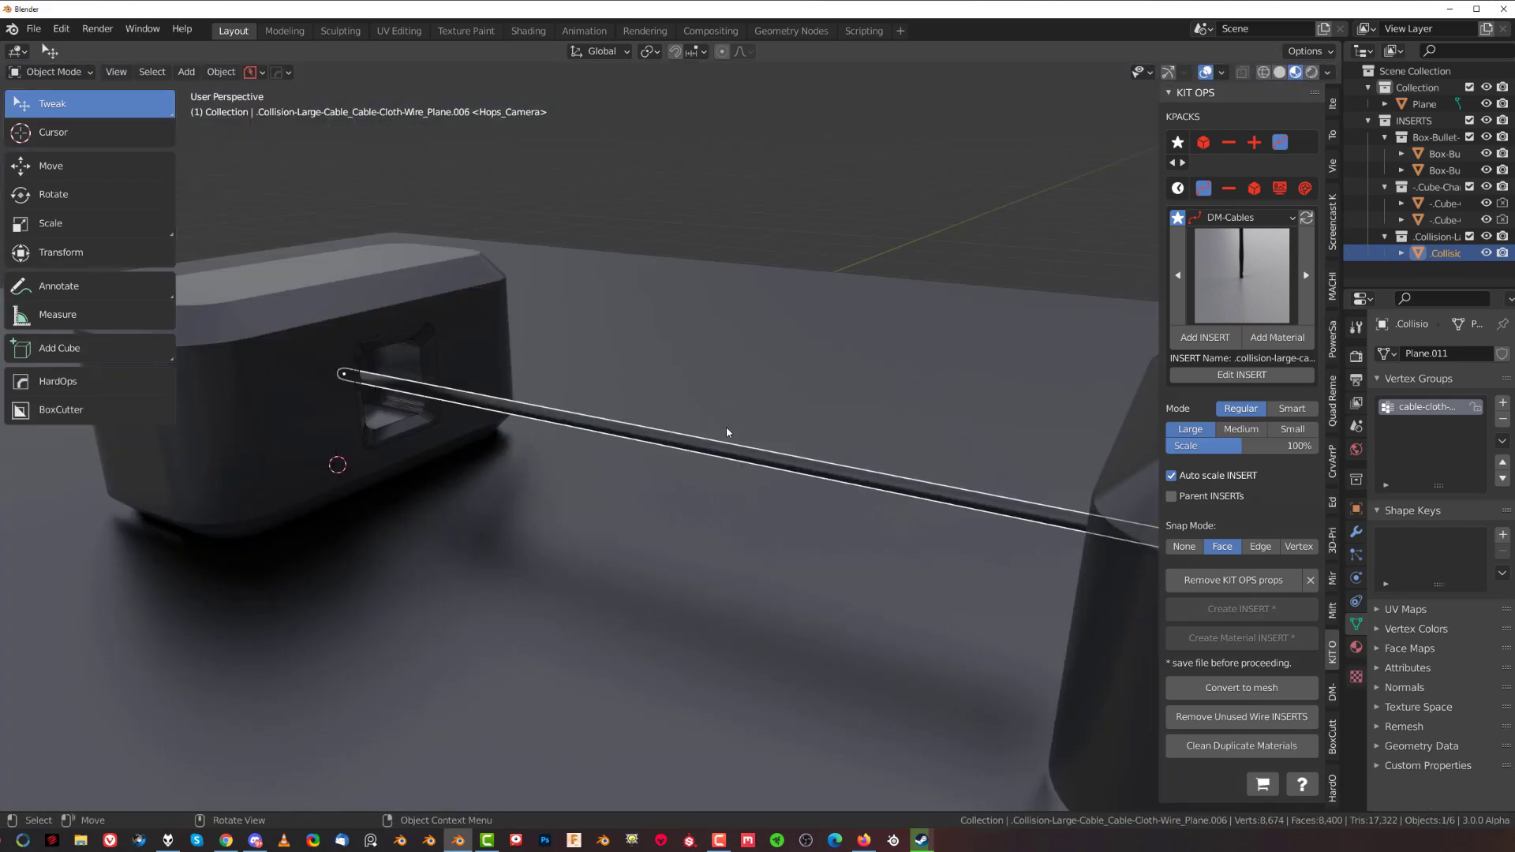
scroll(727, 426, "down", 2)
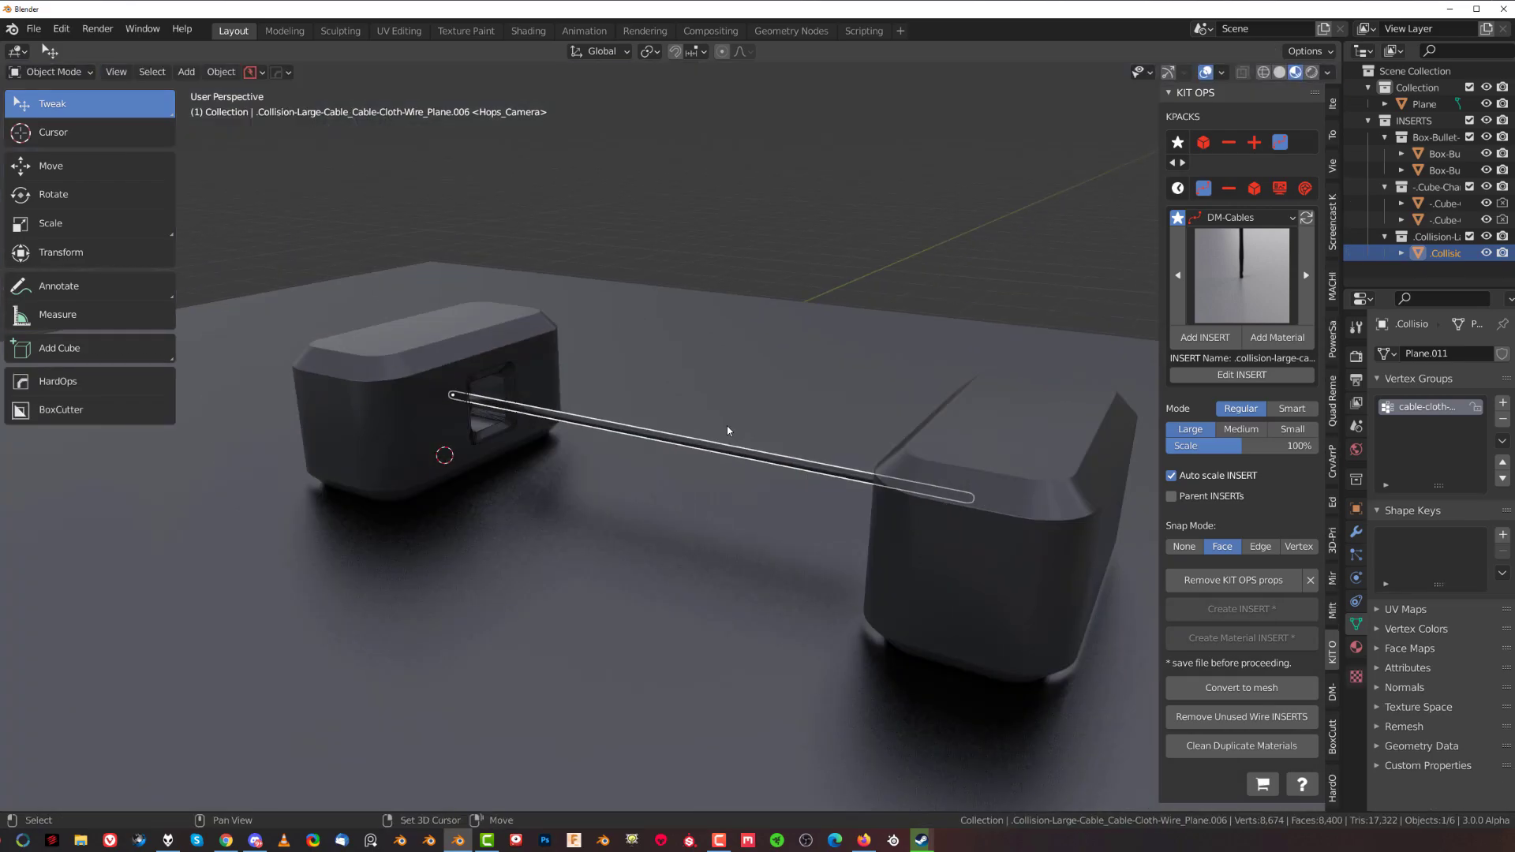
scroll(726, 424, "up", 2)
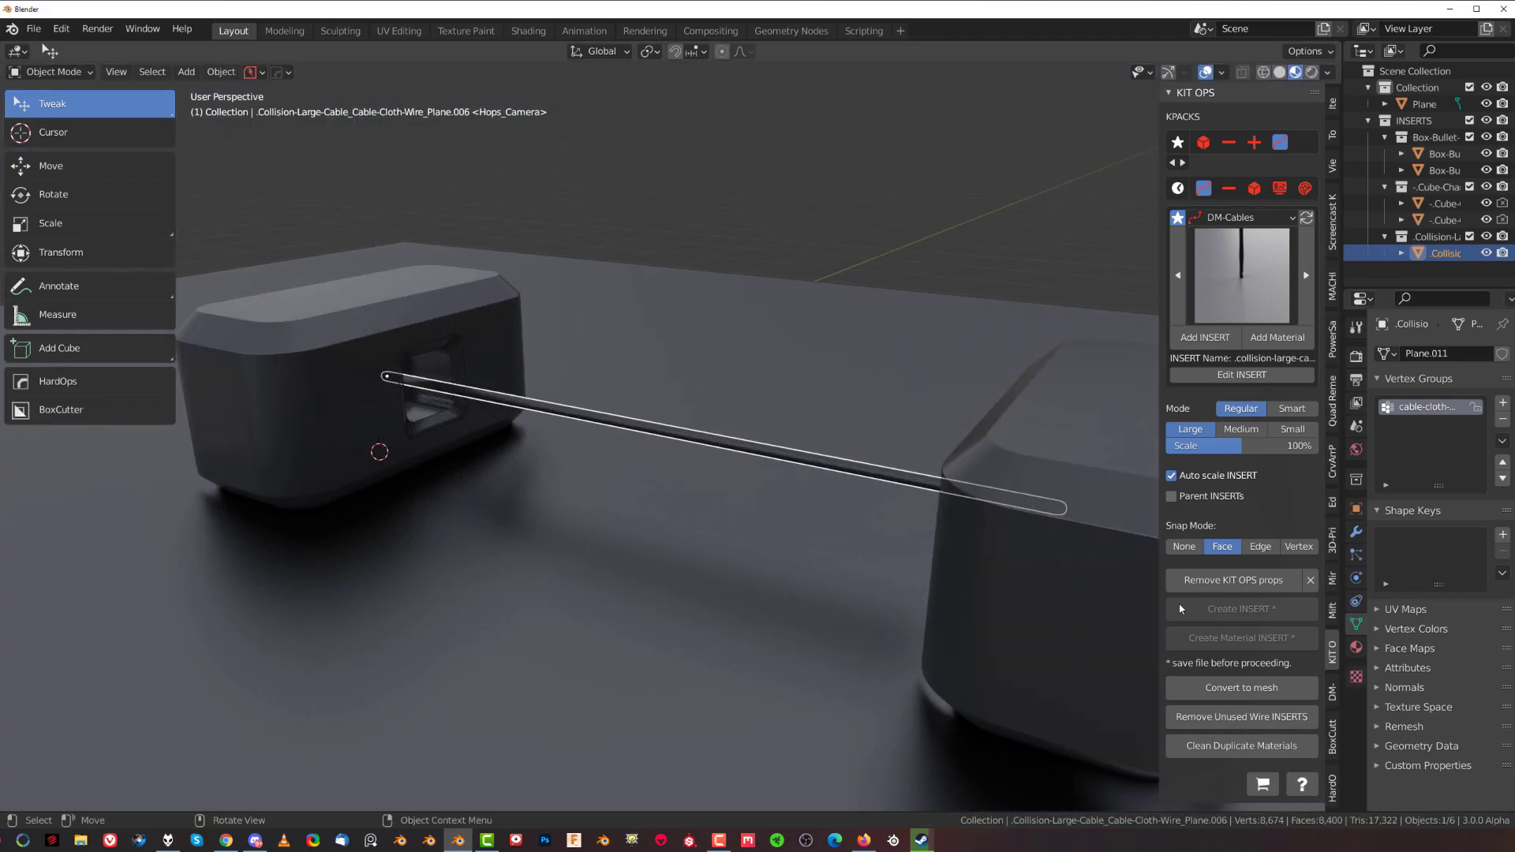
Split a lower area off the 3D viewport and switch it to the Timeline editor
left_click_drag(1340, 807, 1339, 594)
left_click(18, 607)
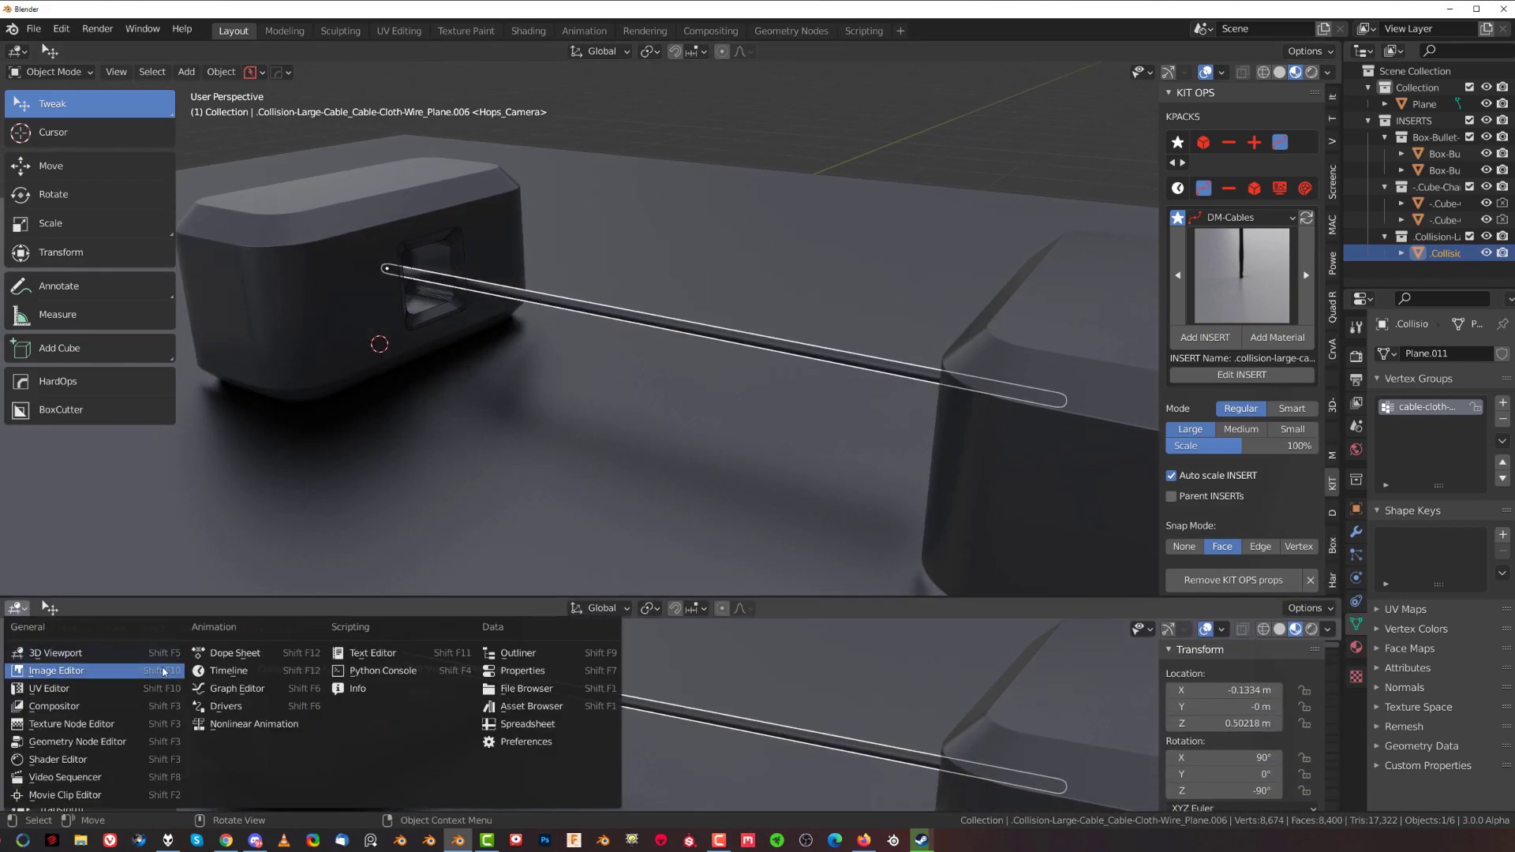
left_click(233, 670)
Play the cable's cloth simulation and stop it at frame 139
left_click(684, 611)
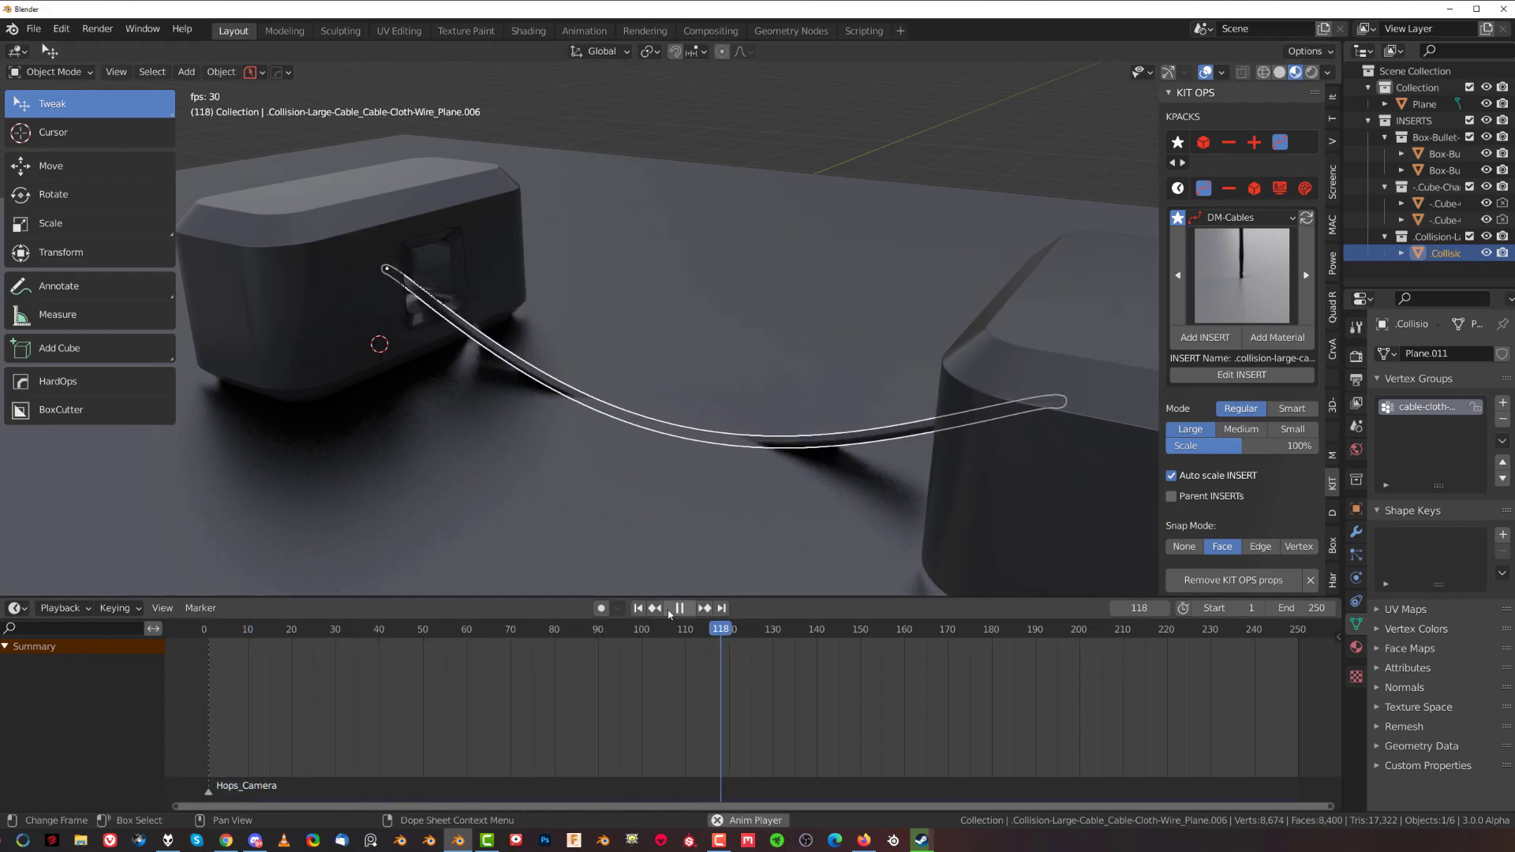
key("space")
middle_click_drag(759, 490, 718, 391)
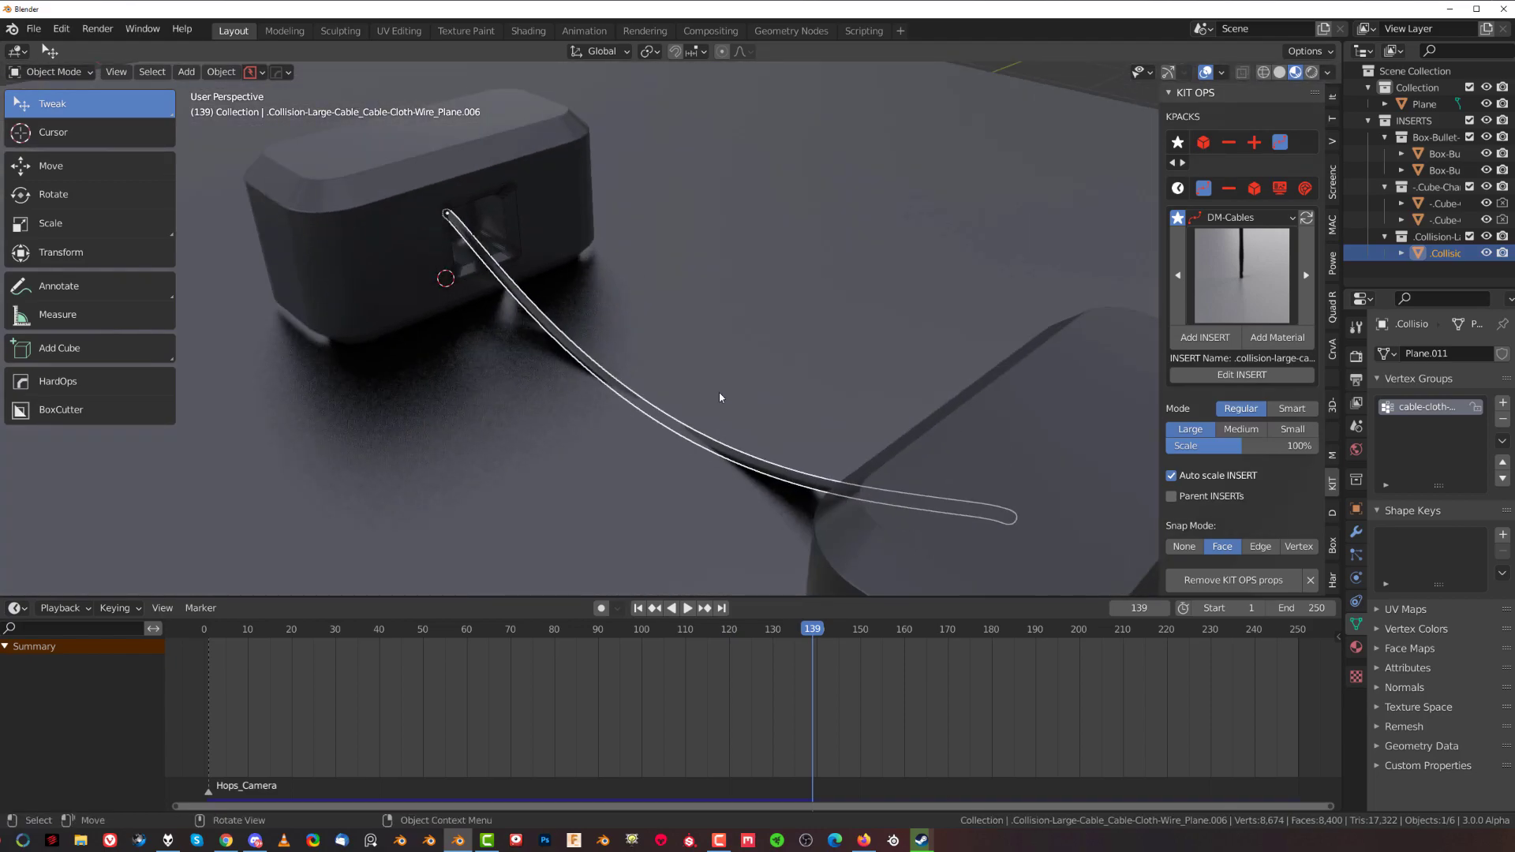
scroll(718, 441, "down", 4)
Add a Collision modifier to the floor plane
left_click(703, 335)
scroll(653, 410, "up", 2)
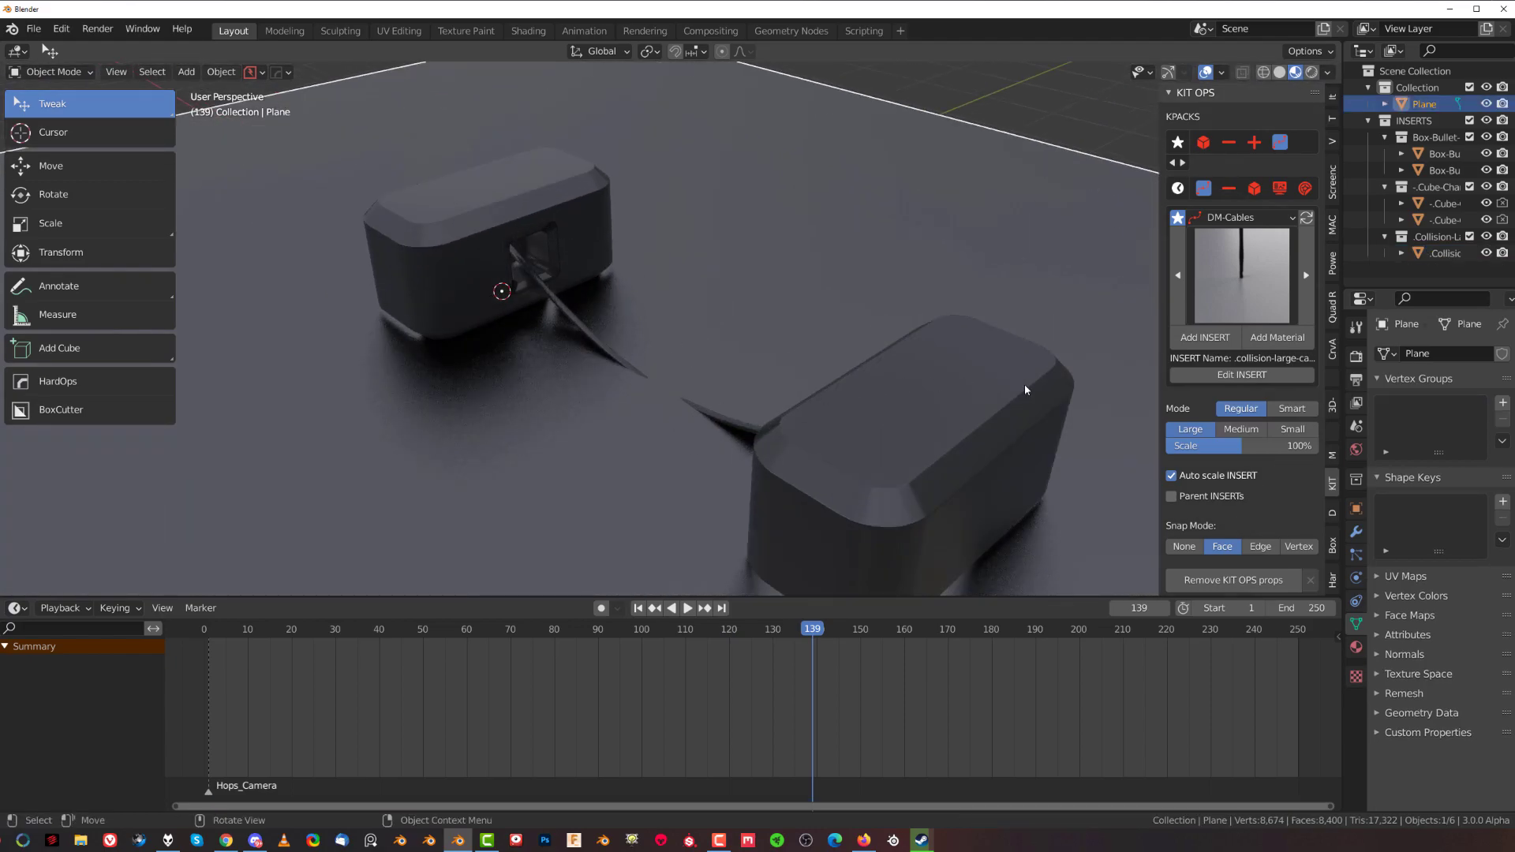
left_click(1356, 532)
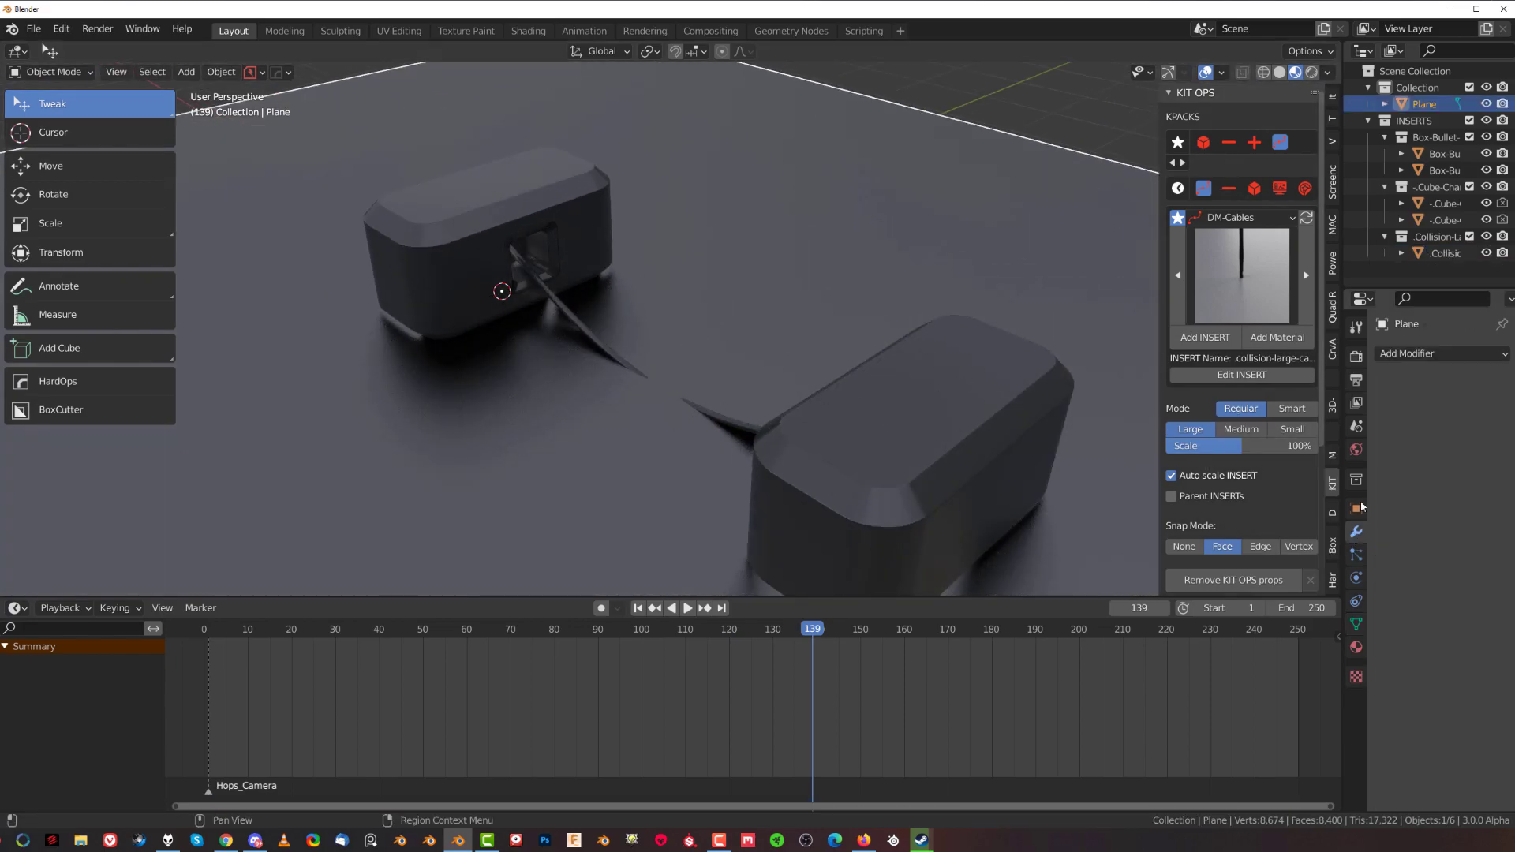
left_click(1420, 352)
left_click(1356, 389)
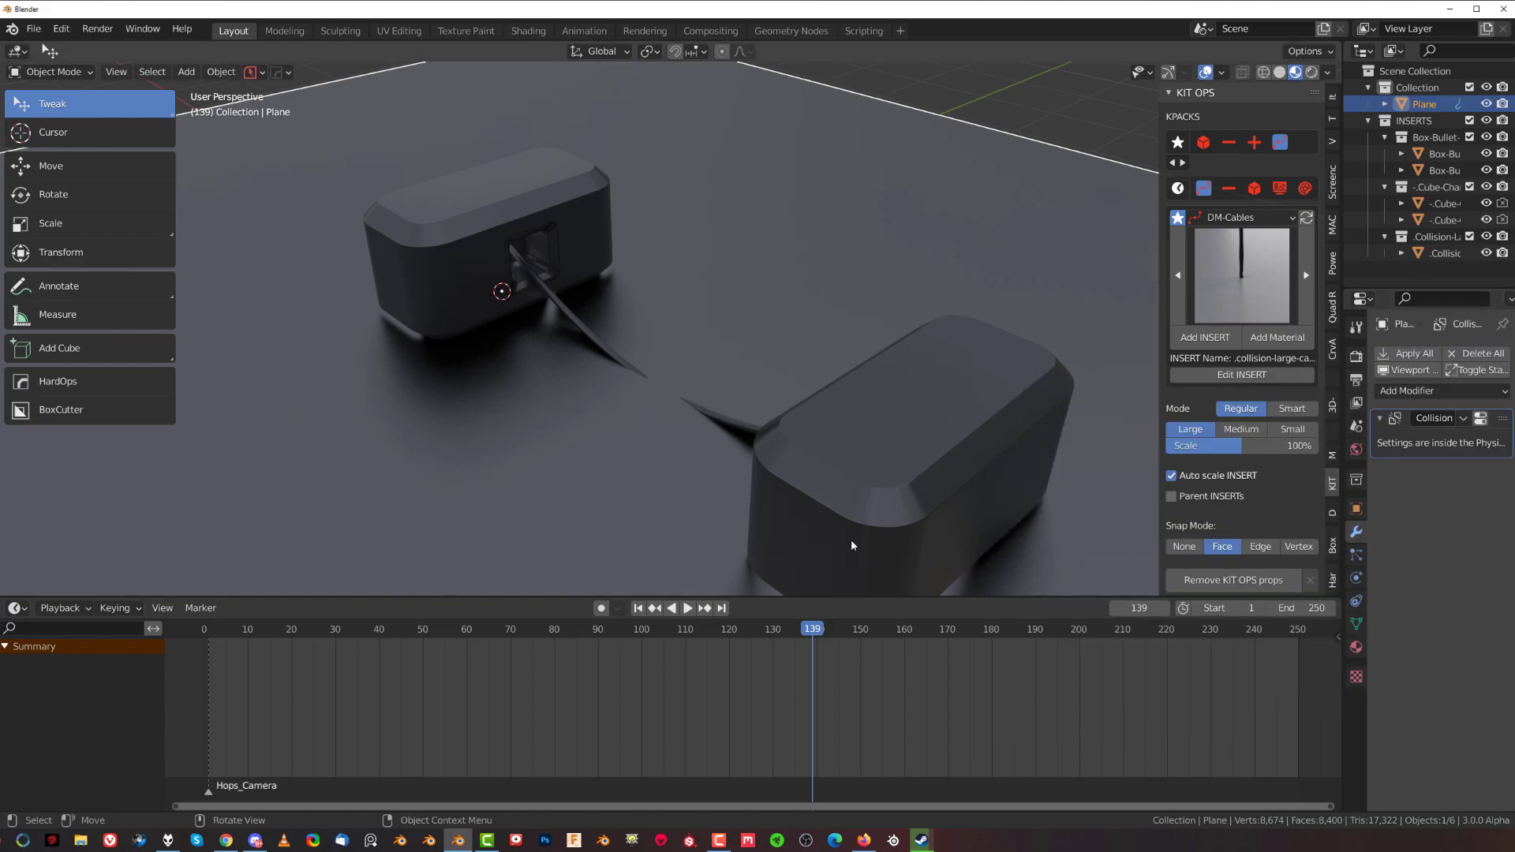
Return to frame 0, replay the cable simulation and stop it at frame 82
left_click_drag(811, 629, 204, 629)
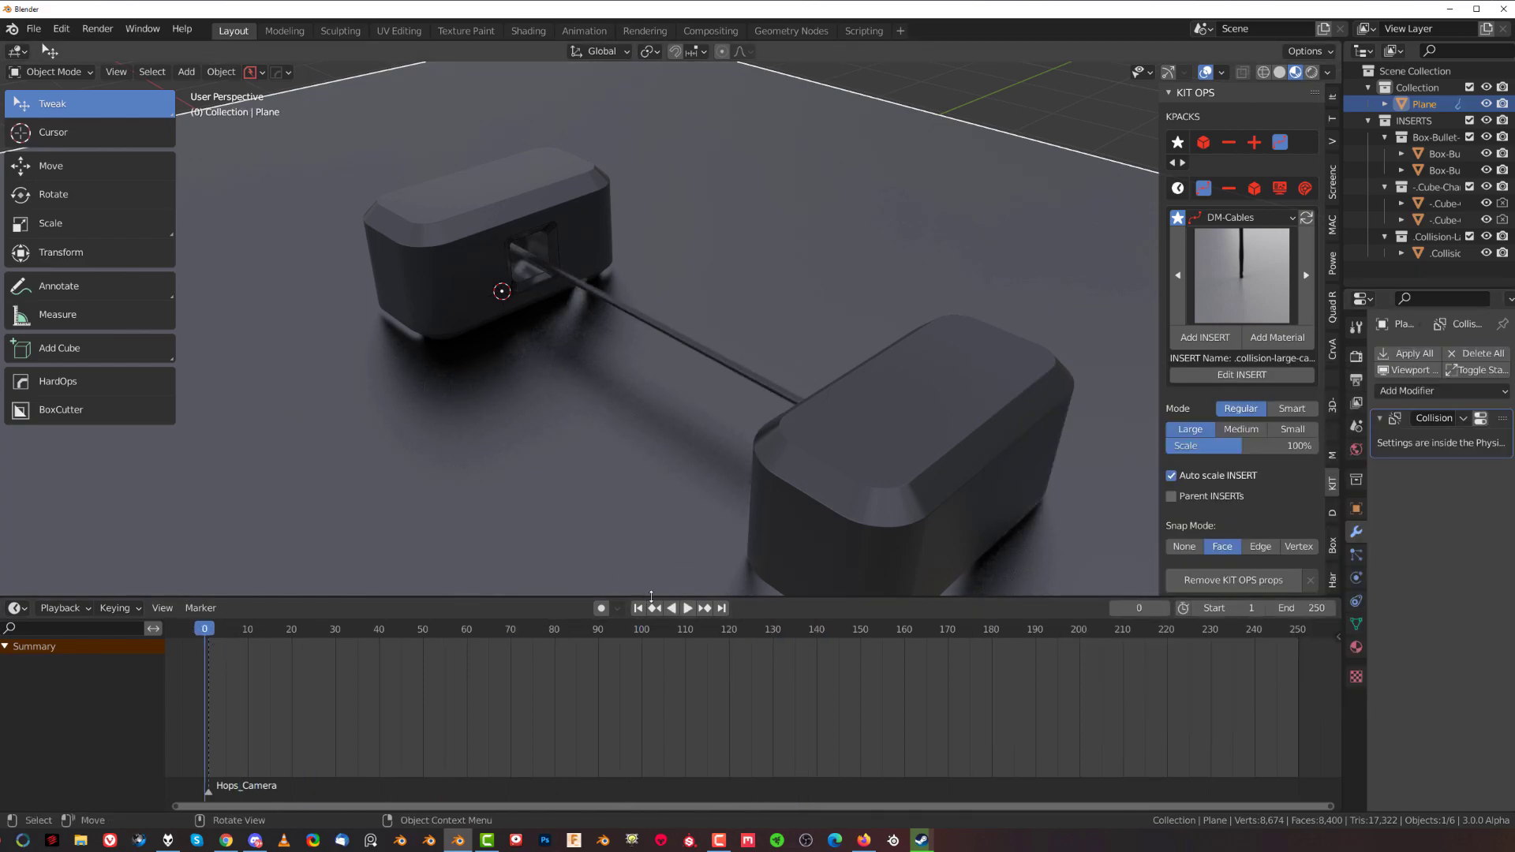
key("space")
middle_click_drag(603, 508, 744, 291)
key("space")
scroll(747, 316, "up", 3)
key("Tab")
left_click(492, 391)
scroll(651, 426, "down", 3)
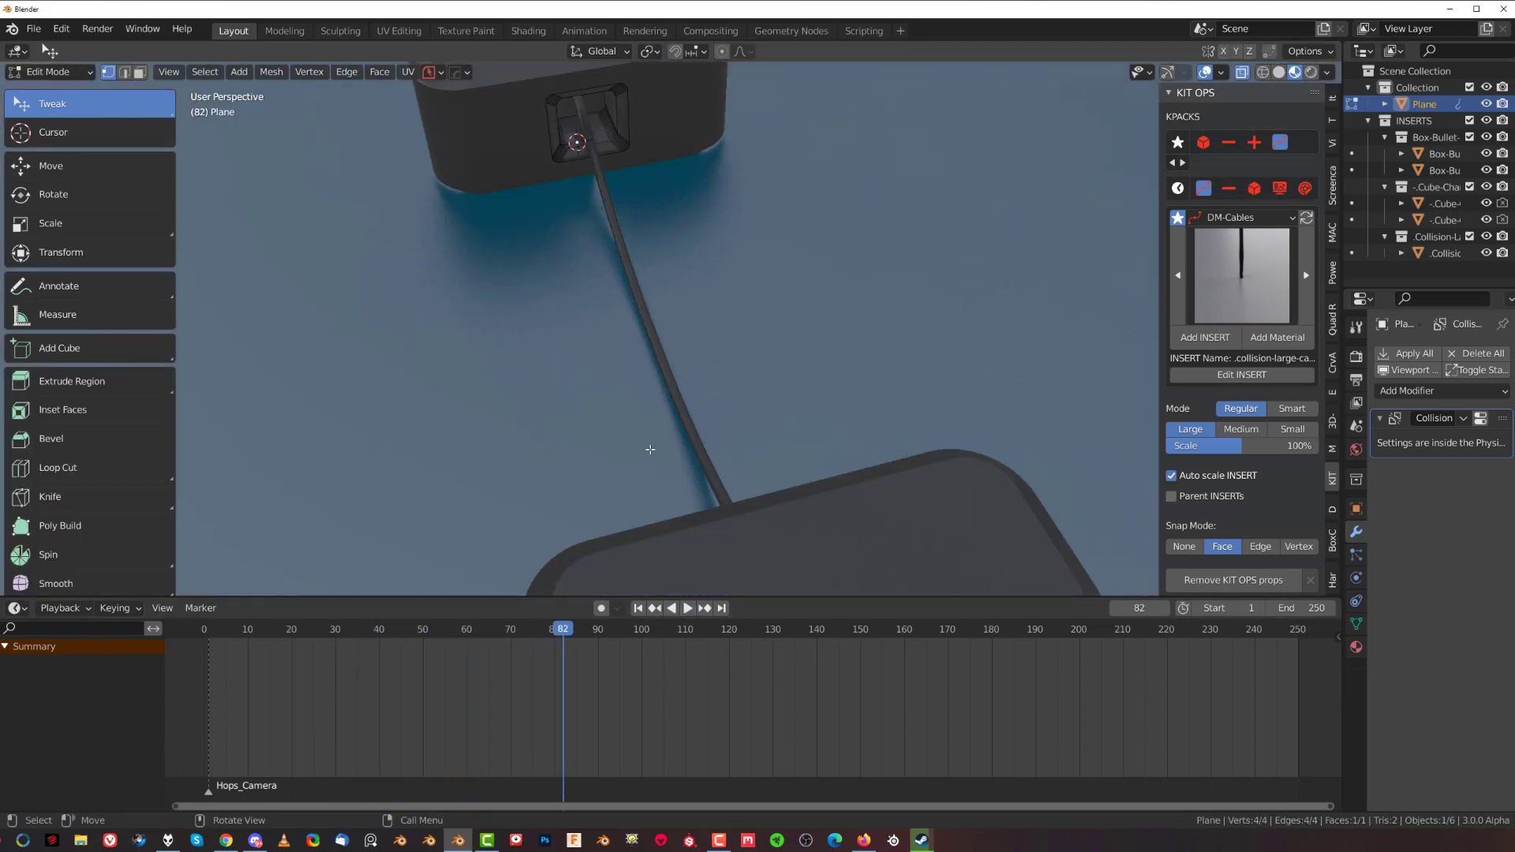
key("Tab")
Move the cable's middle vertex sideways along the Y axis in Edit Mode to bend the cable
left_click(665, 382)
key("Tab")
left_click(565, 404)
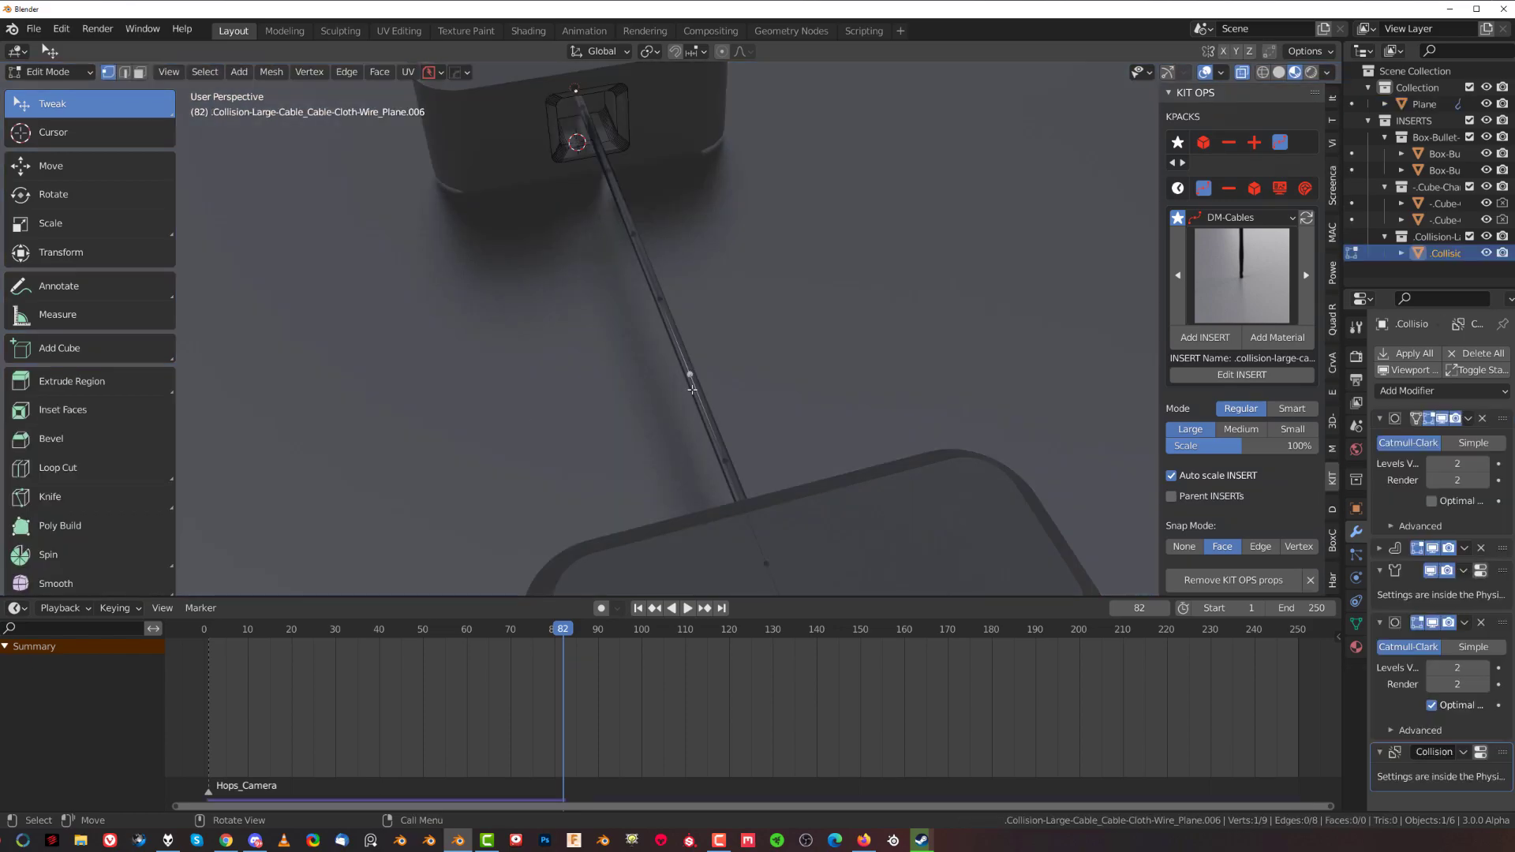
key("g")
key("x")
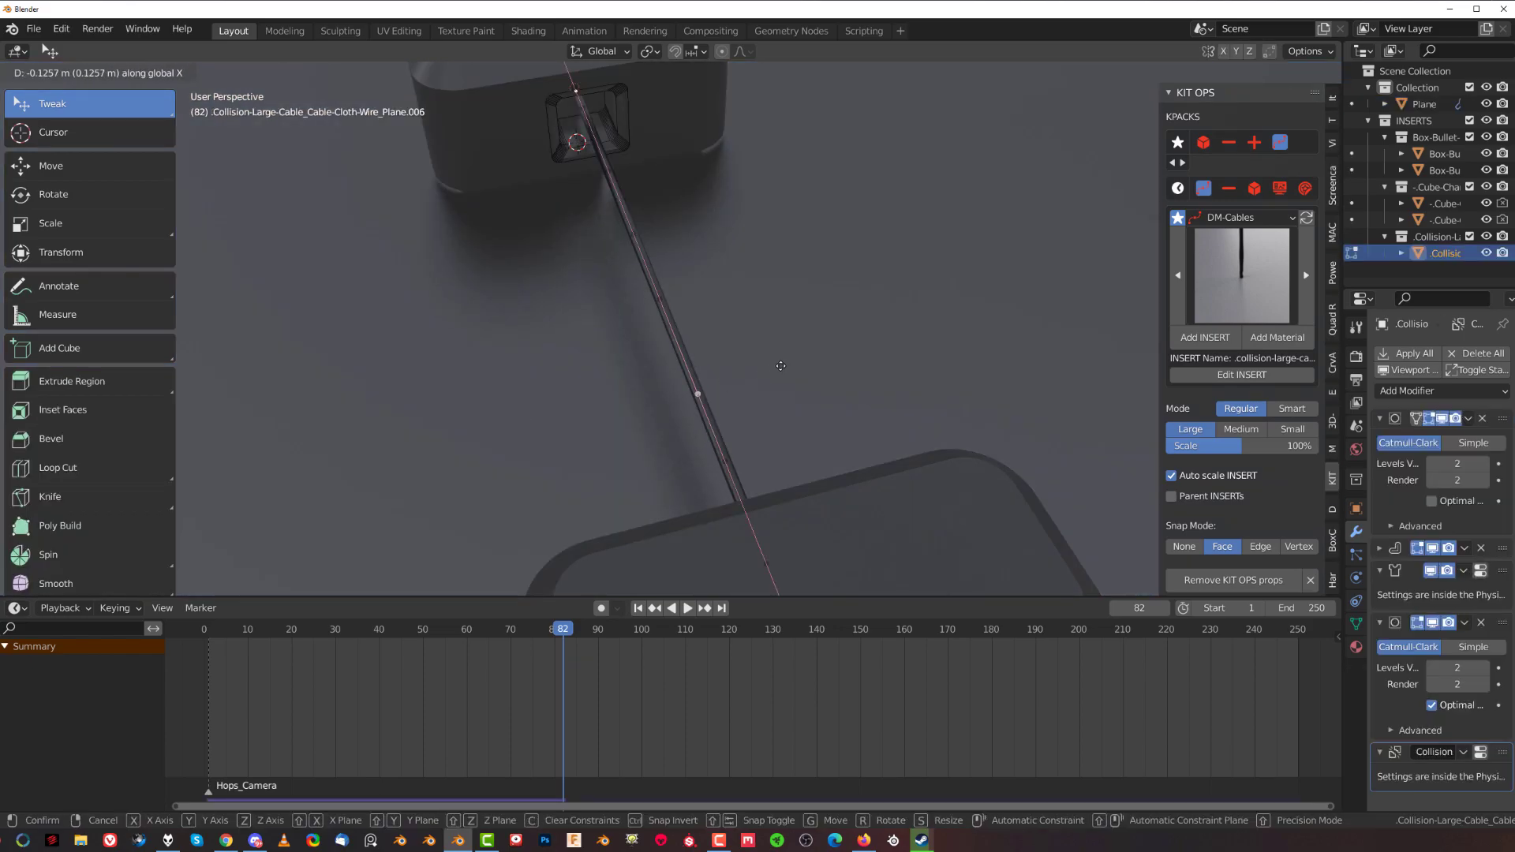
key("y")
left_click(798, 357)
Move the cable vertex nearer the first box along local X in the opposite direction, and return to Object Mode
left_click(629, 229)
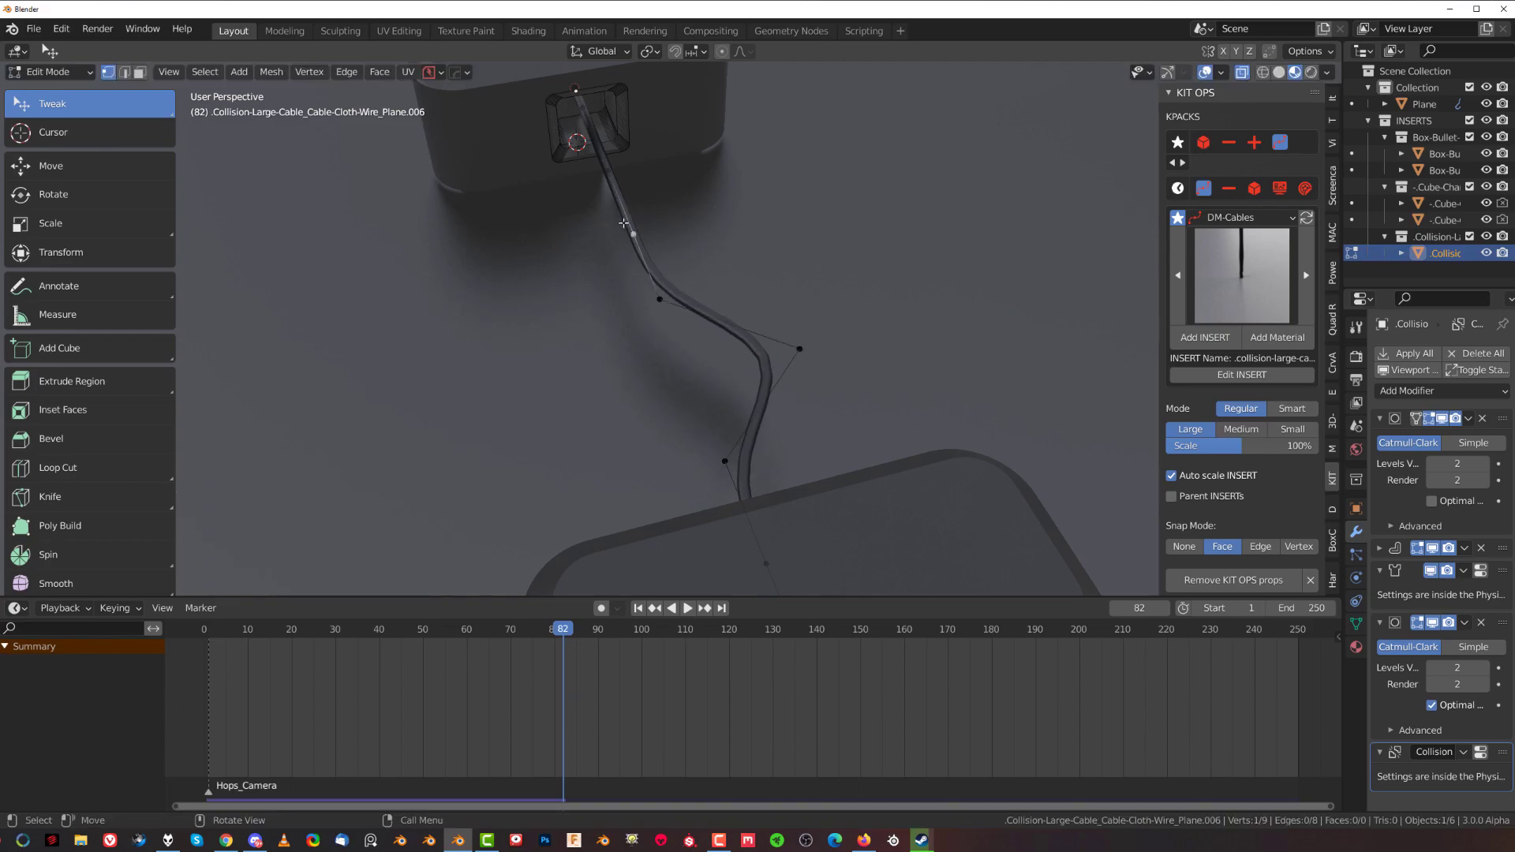
key("g")
key("x")
key("x")
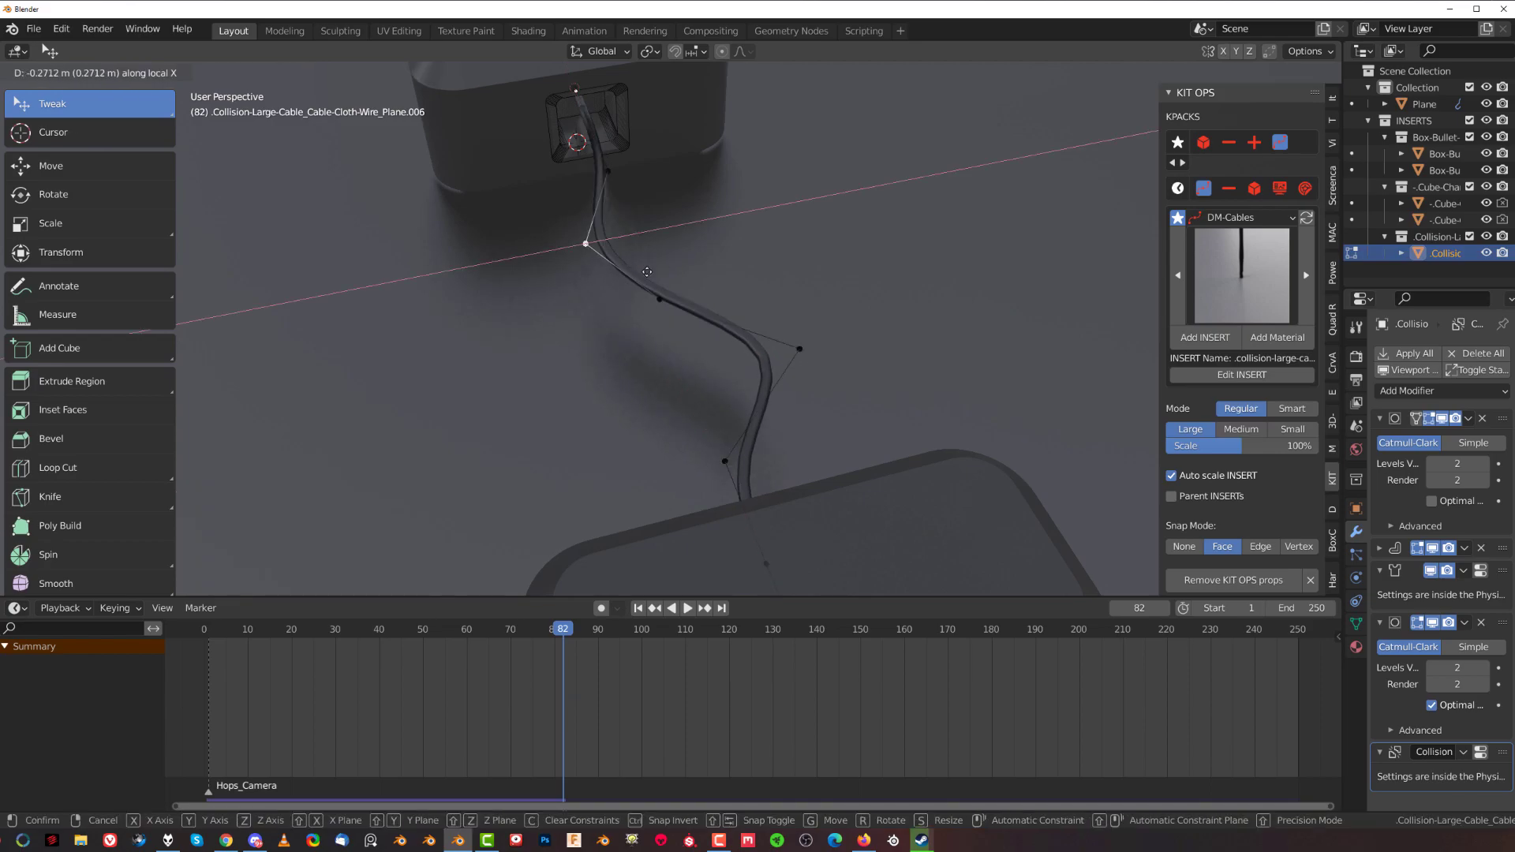
left_click(613, 286)
key("Tab")
scroll(669, 310, "down", 3)
middle_click_drag(669, 310, 751, 365)
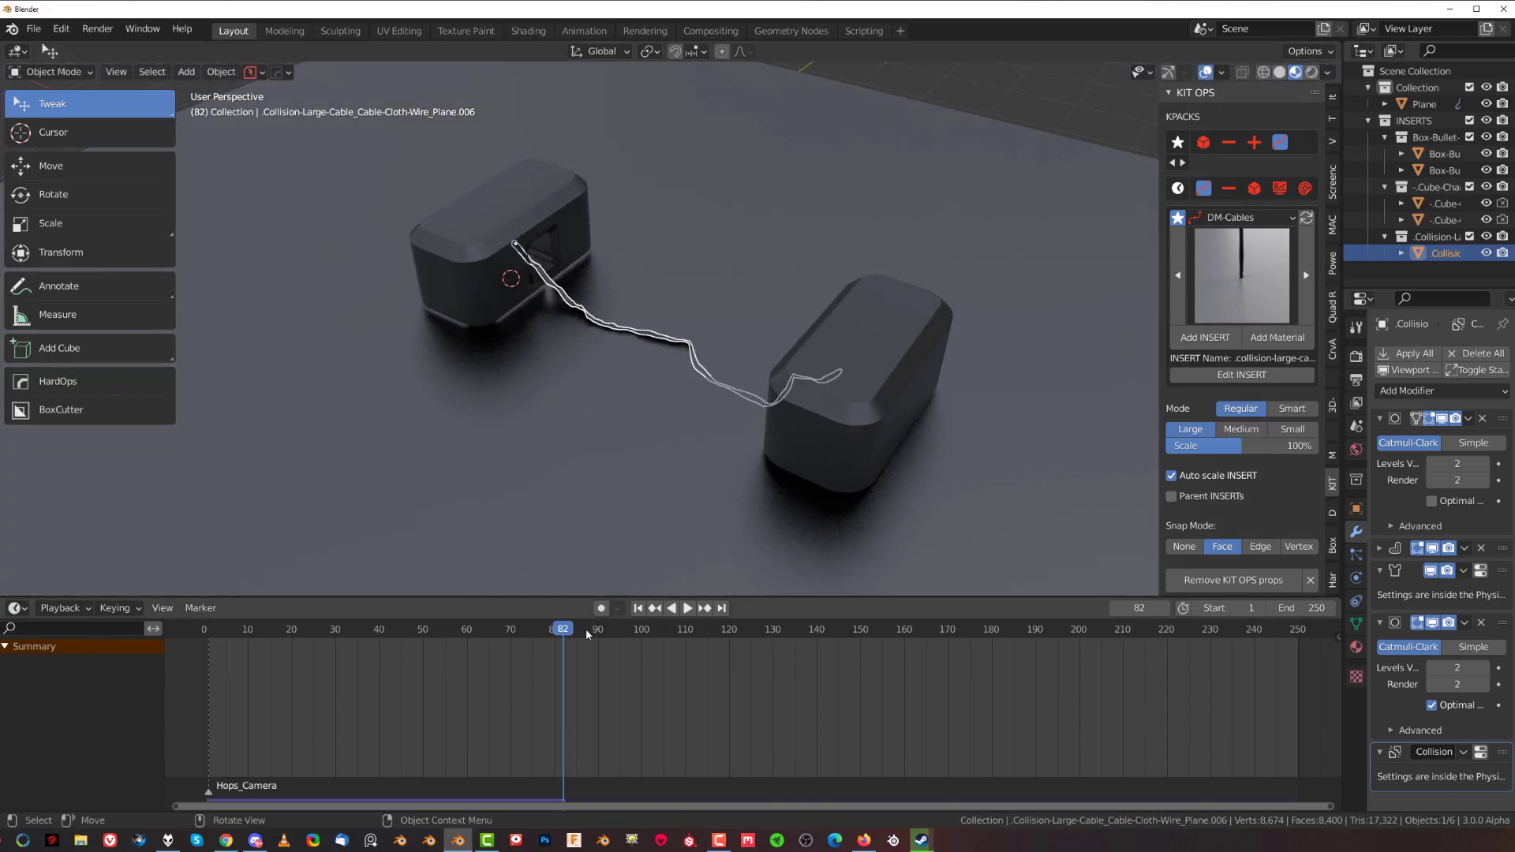
Replay the simulation of the bent cable from frame 0, and park the playhead at frame 11
left_click_drag(569, 629, 202, 647)
key("space")
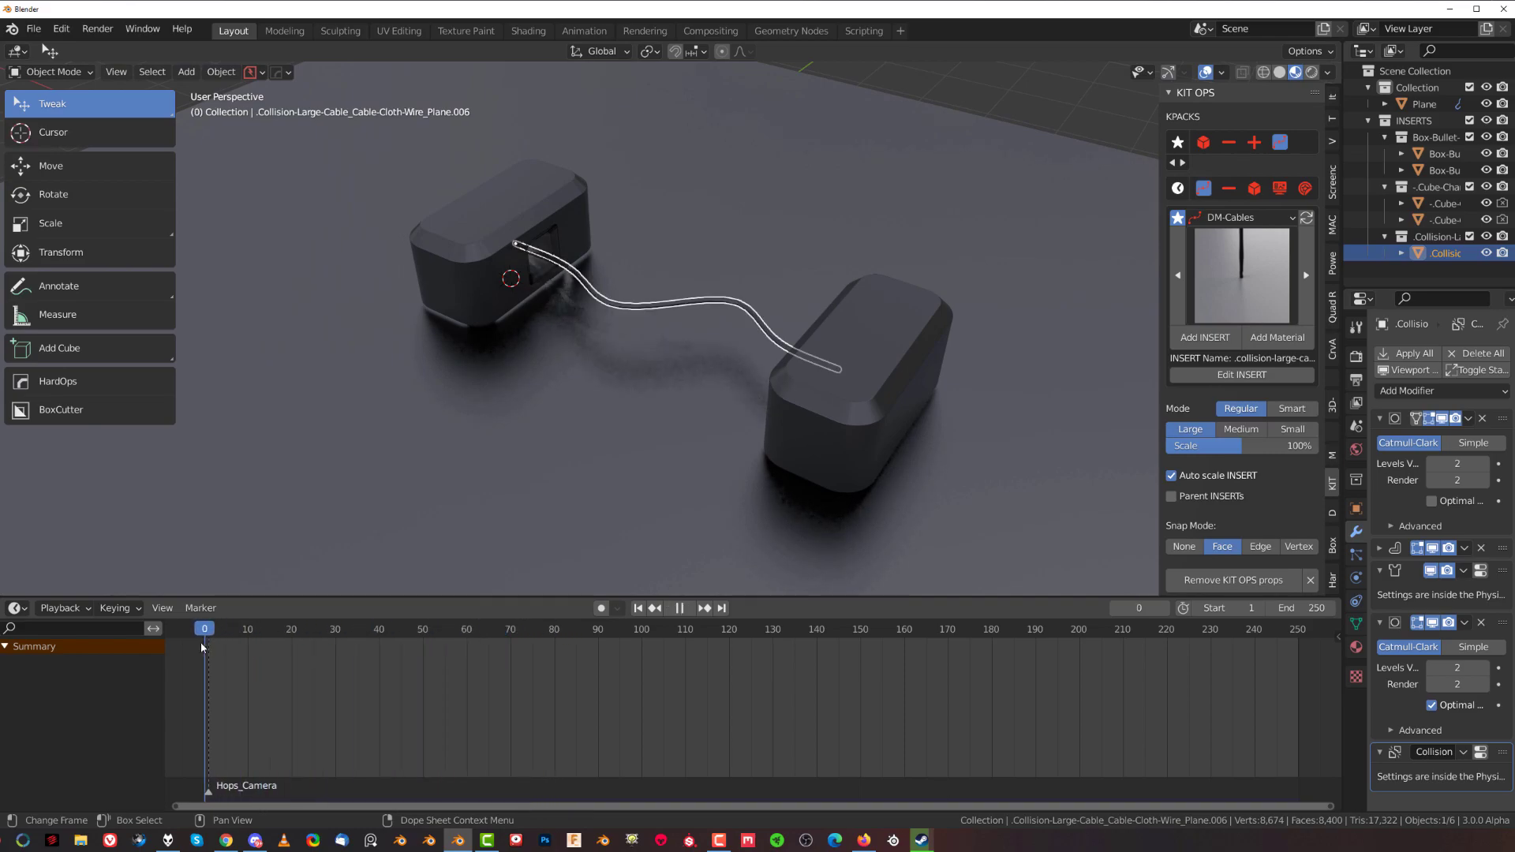
key("space")
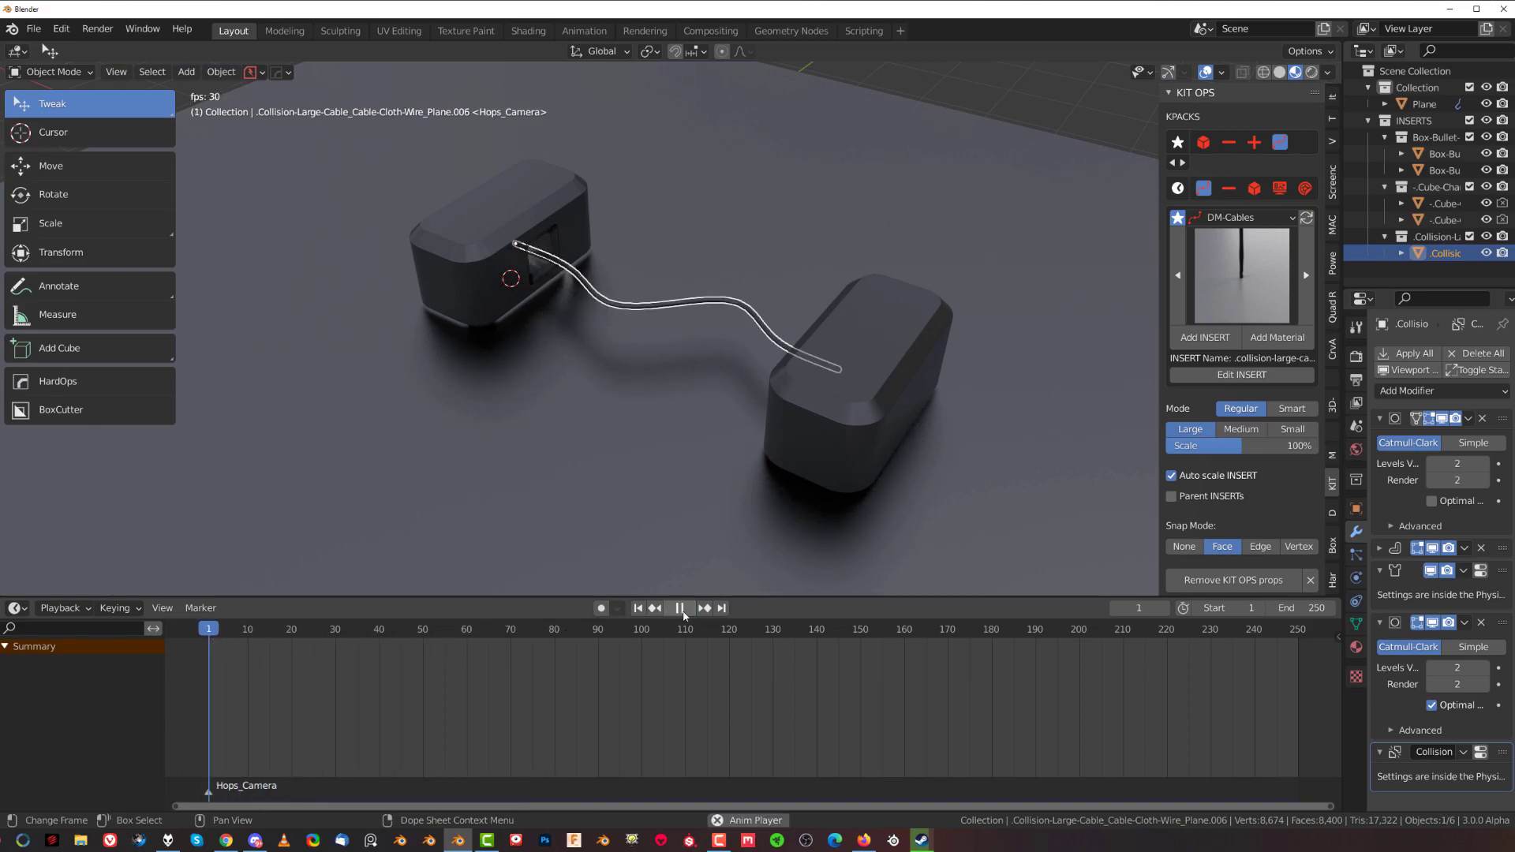
left_click_drag(359, 632, 246, 628)
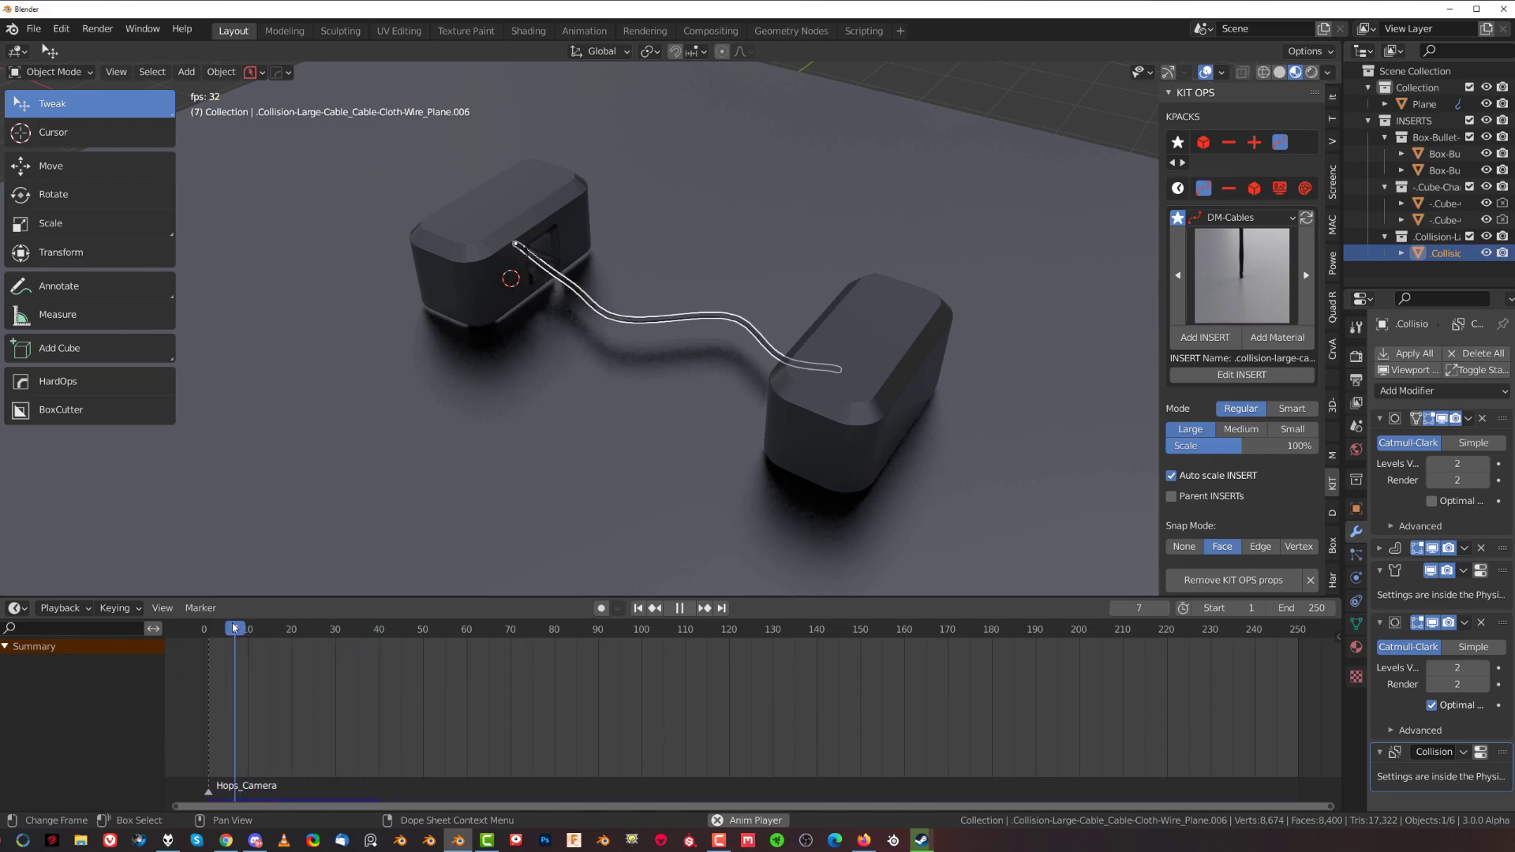
key("space")
left_click_drag(330, 641, 252, 639)
Examine how the bent cable hangs out of the first box and lies over the floor at frame 11
middle_click_drag(520, 426, 511, 353)
scroll(632, 380, "up", 2)
left_click(700, 433)
scroll(677, 434, "up", 2)
middle_click_drag(677, 435, 661, 468)
scroll(661, 467, "down", 4)
middle_click_drag(565, 441, 624, 411)
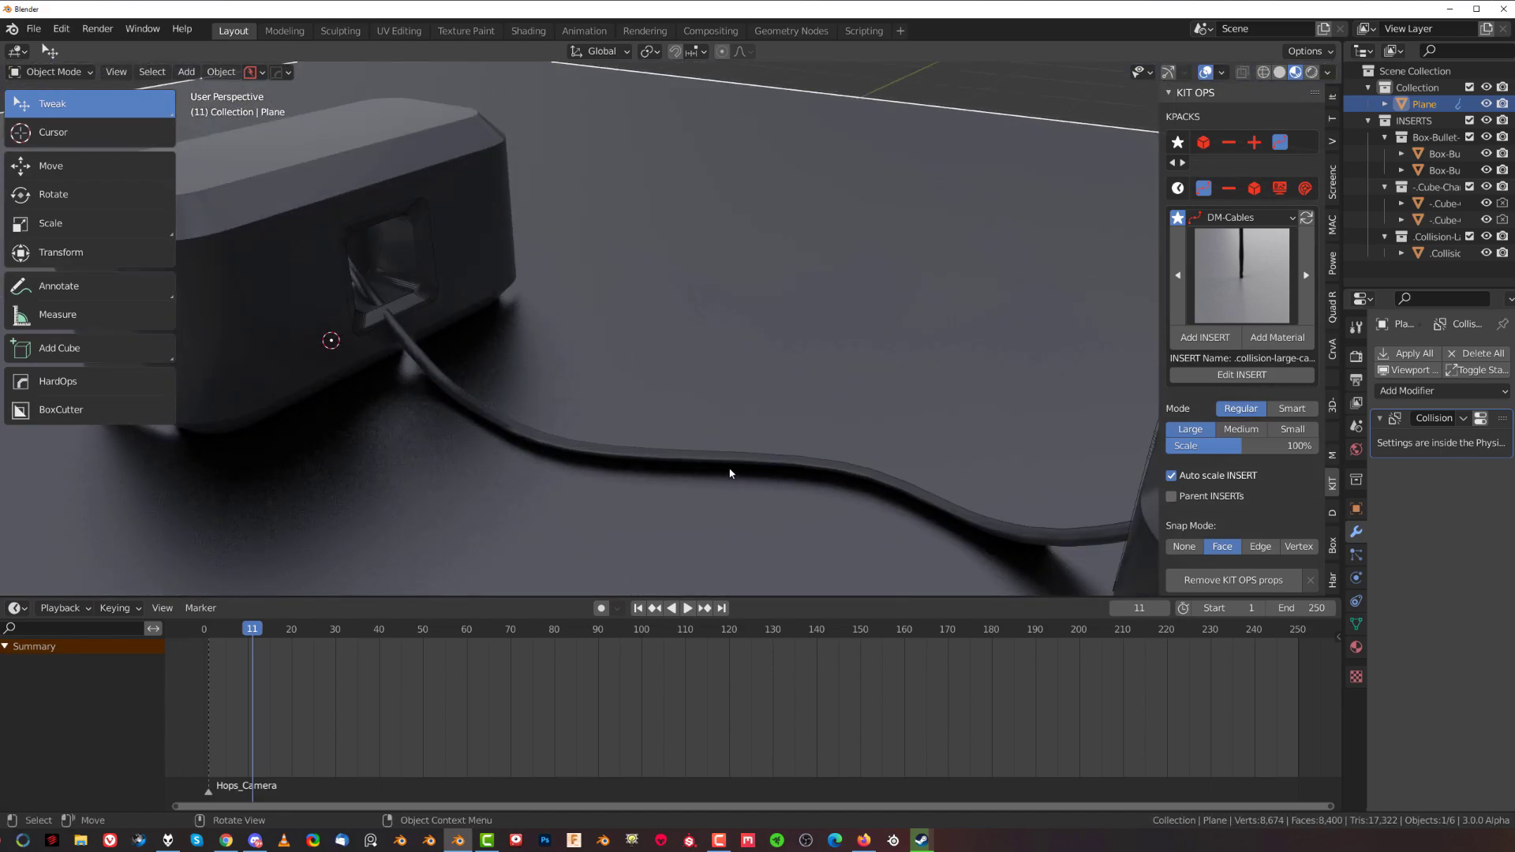
Freeze the simulated cable at frame 11 by applying Visual Geometry to Mesh
left_click(695, 463)
key("ctrl+a")
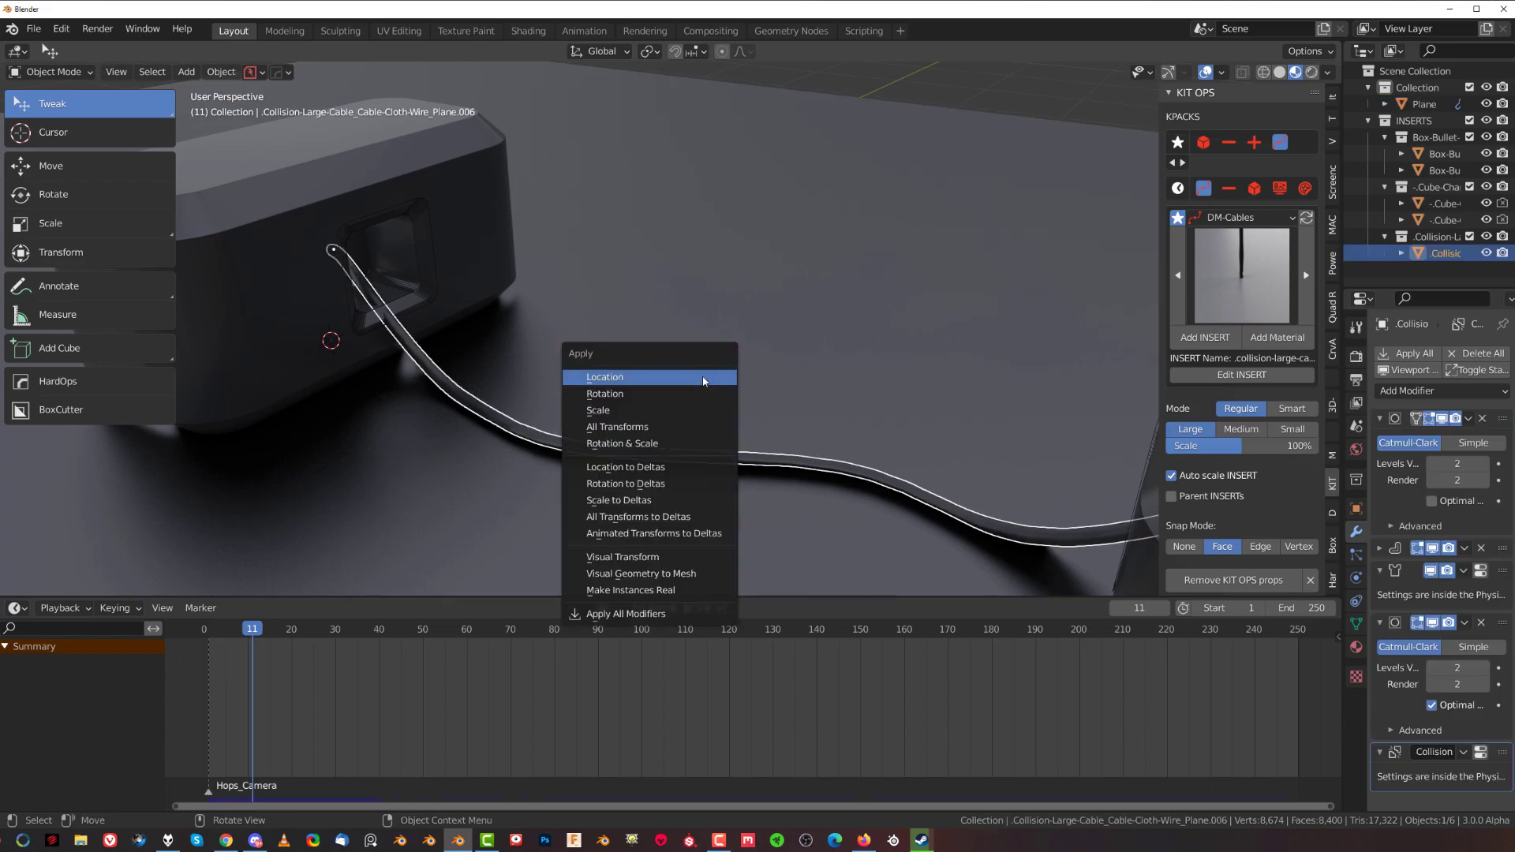
left_click(708, 573)
scroll(700, 527, "down", 3)
middle_click_drag(682, 432, 655, 439)
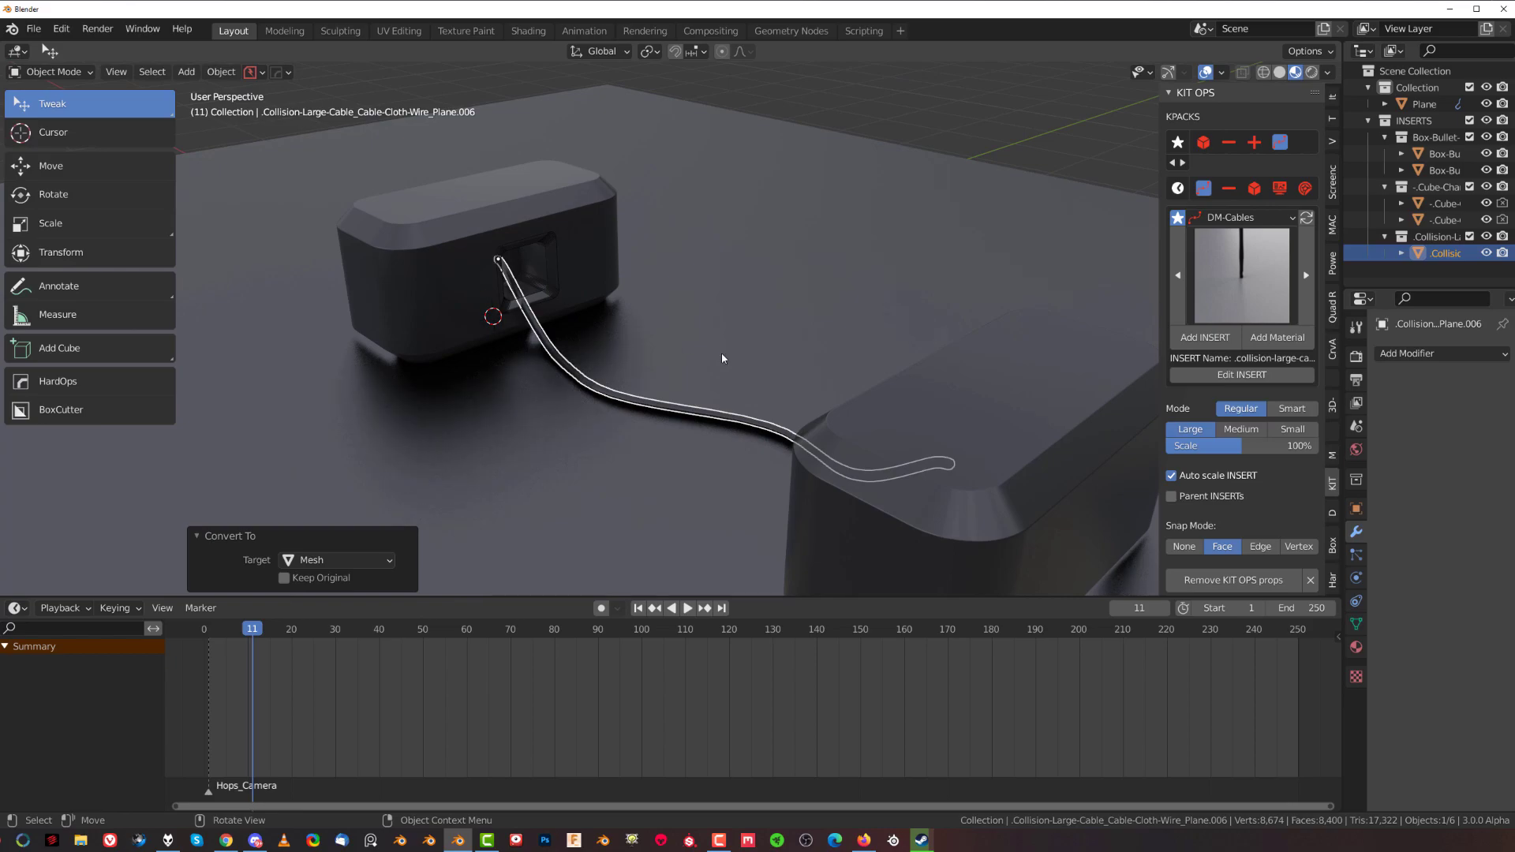
middle_click_drag(832, 385, 861, 328)
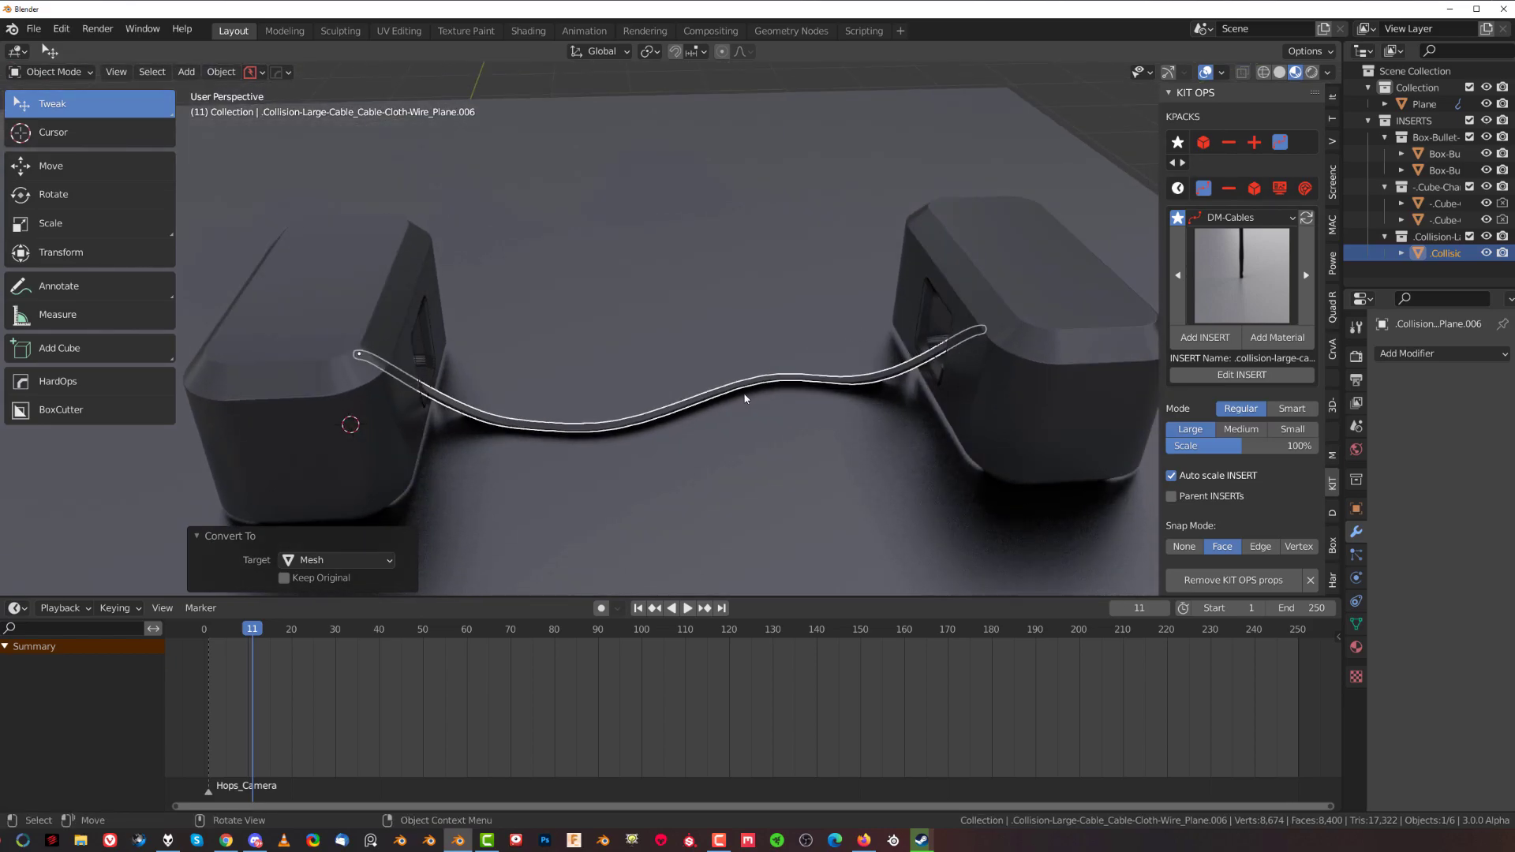
Add a Collision modifier to the converted cable mesh
left_click(1441, 353)
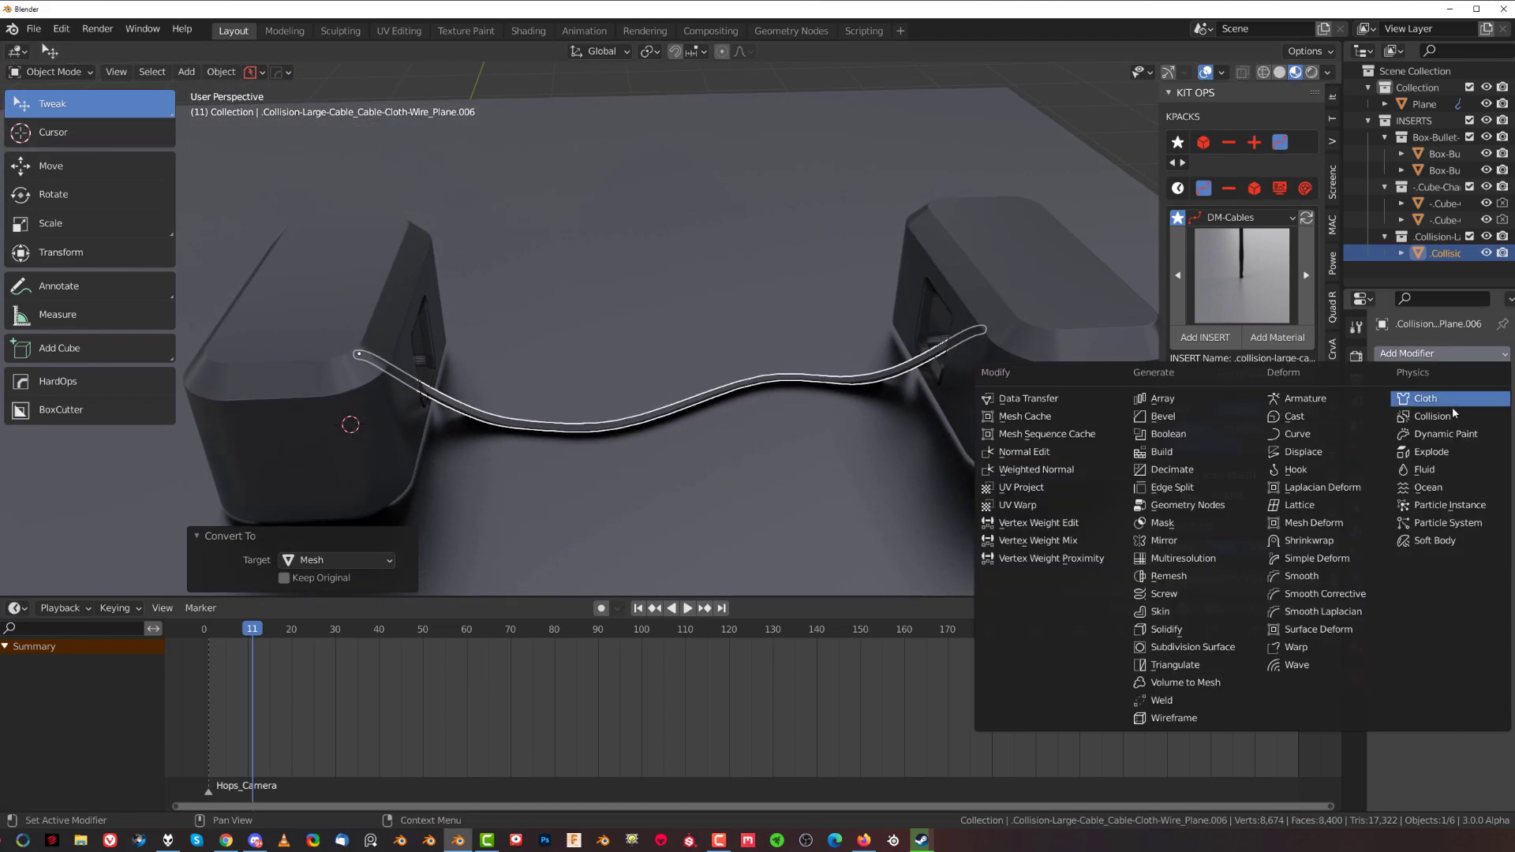
left_click(1450, 418)
middle_click_drag(786, 386, 731, 355)
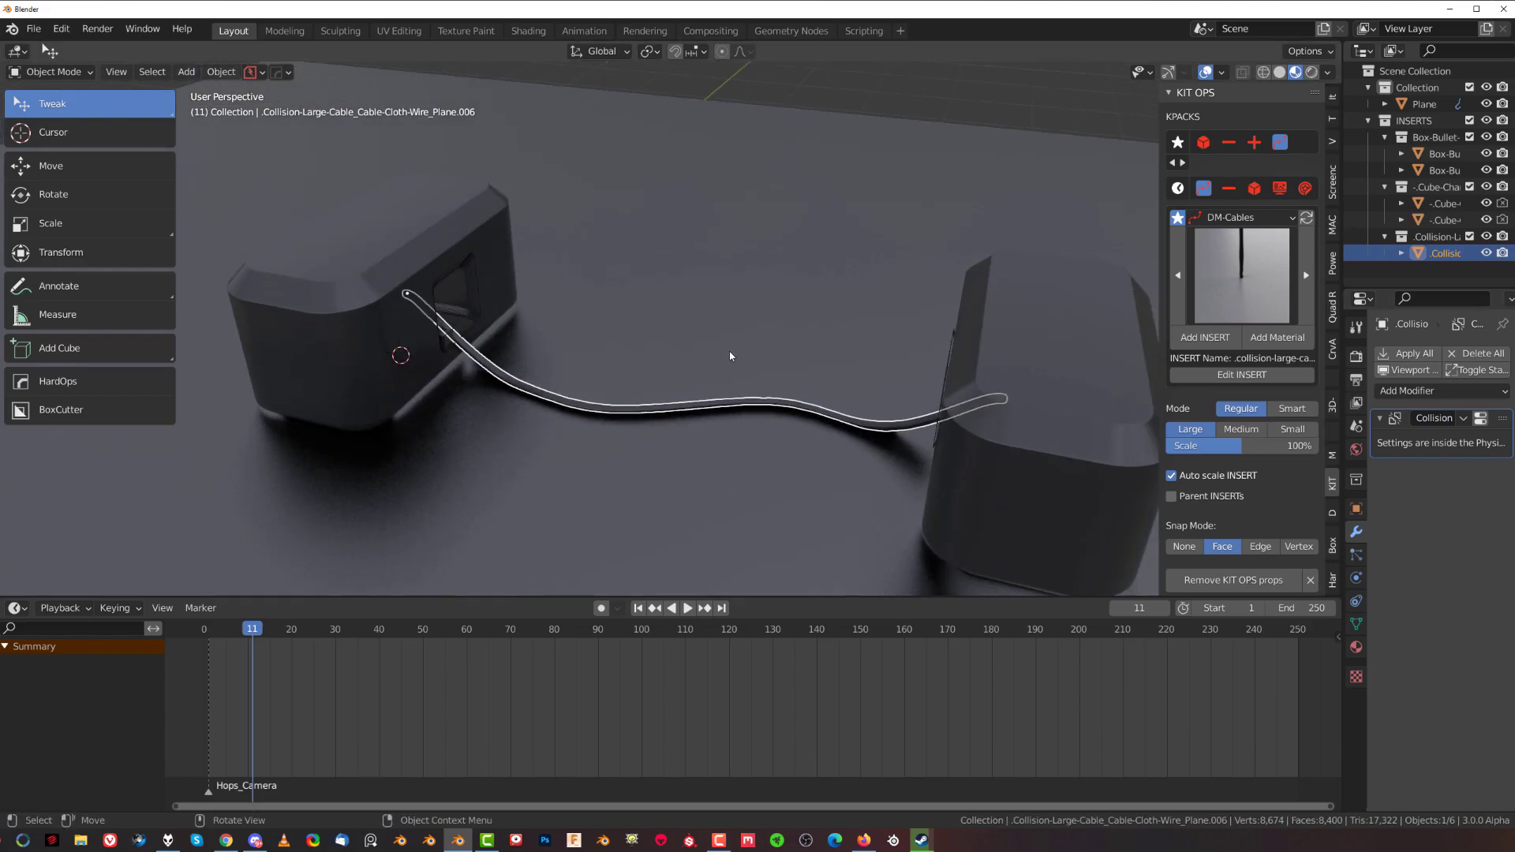
Deselect the cable and inspect its curve between the two boxes from several angles
left_click(730, 355)
scroll(730, 355, "up", 2)
left_click(744, 446)
left_click(741, 396)
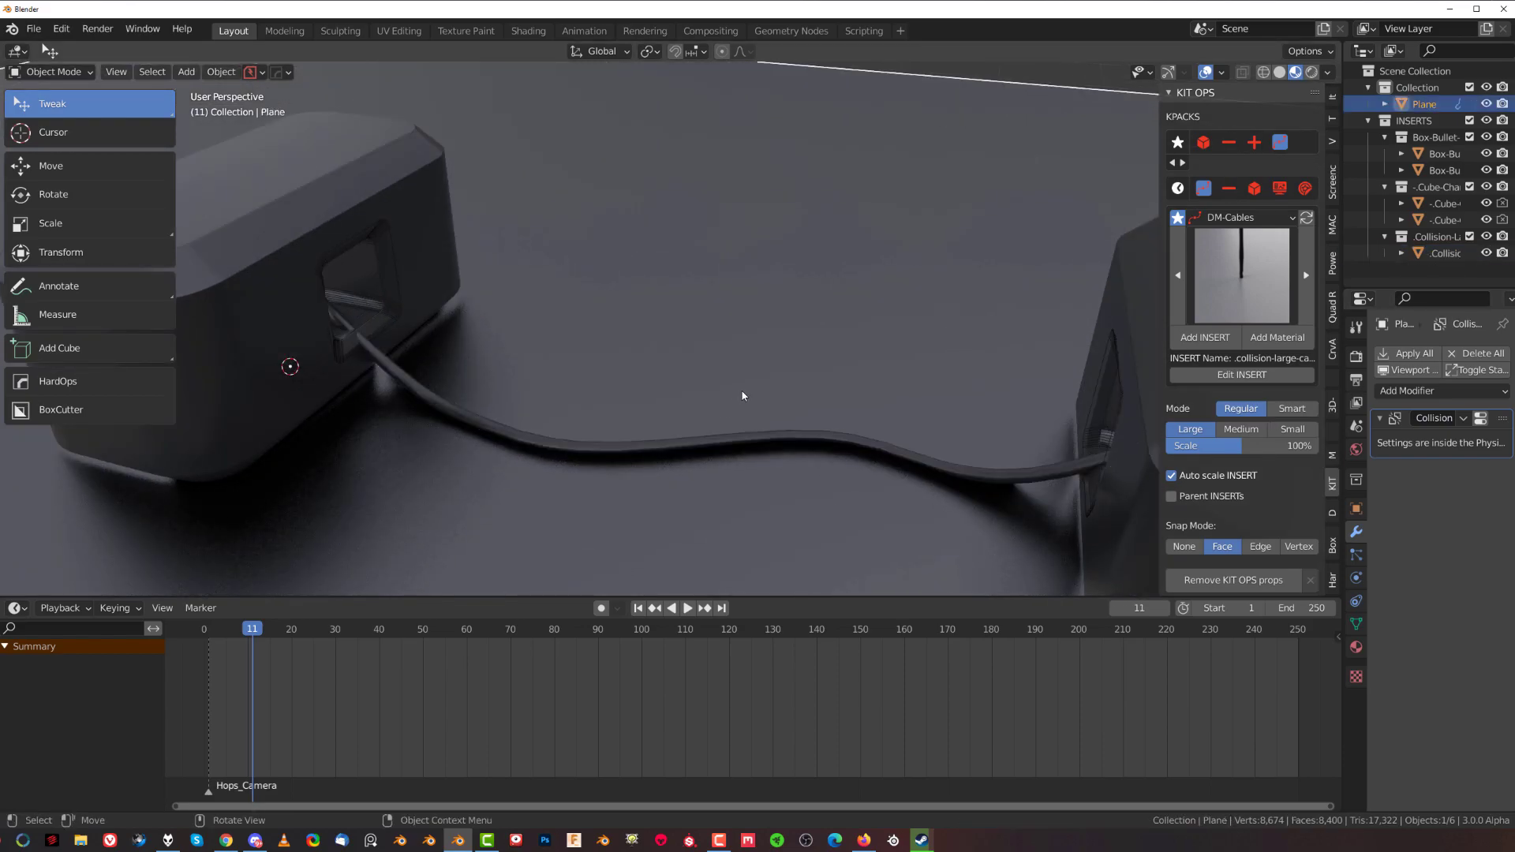
scroll(731, 482, "down", 3)
scroll(726, 472, "up", 3)
middle_click_drag(723, 462, 773, 342)
scroll(757, 418, "down", 3)
scroll(775, 386, "up", 4)
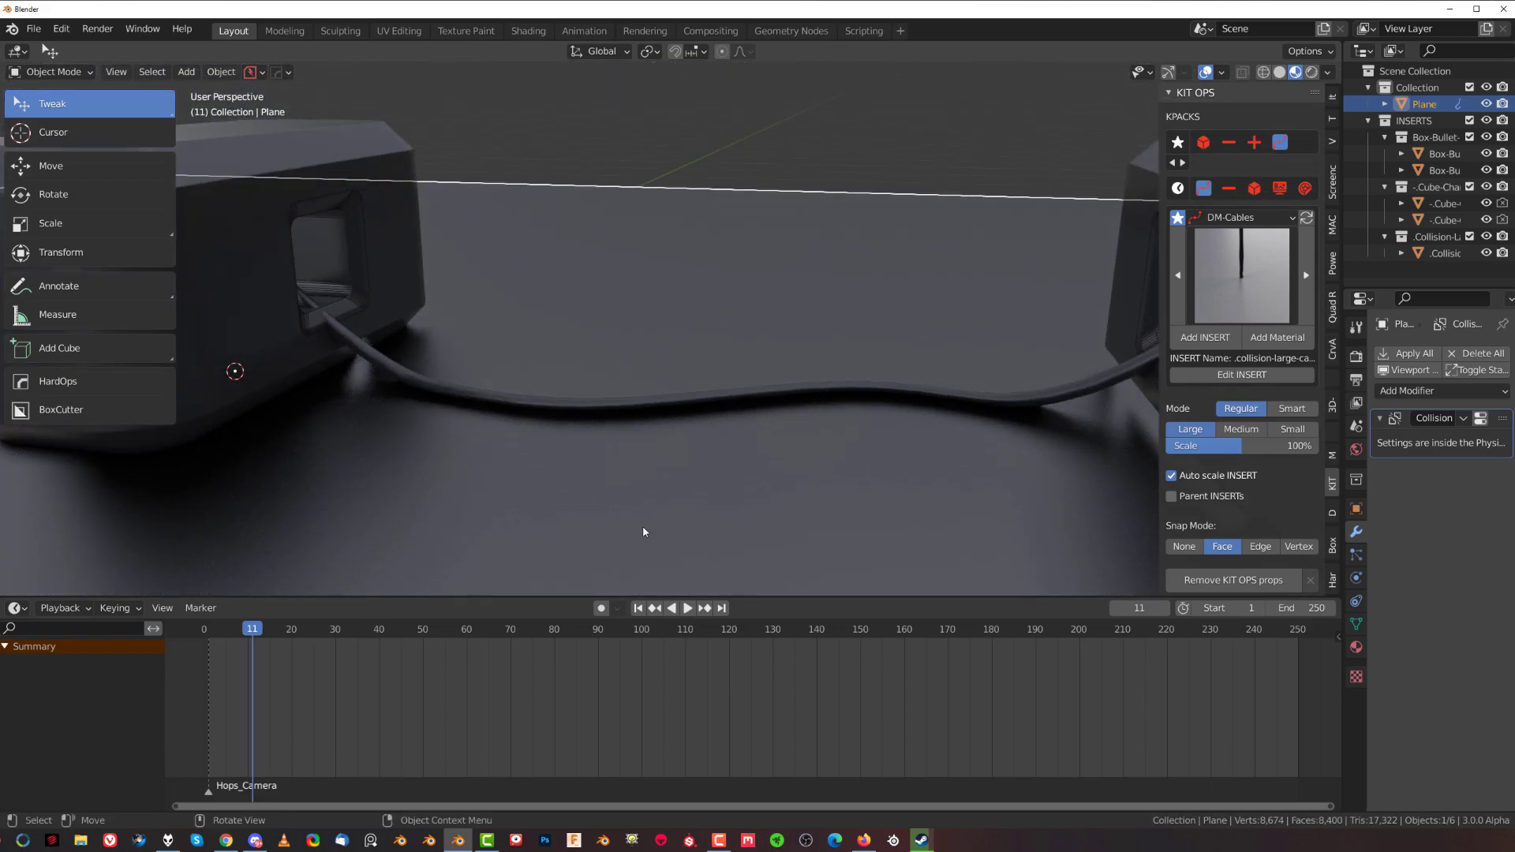
scroll(702, 451, "down", 3)
middle_click_drag(724, 438, 815, 433)
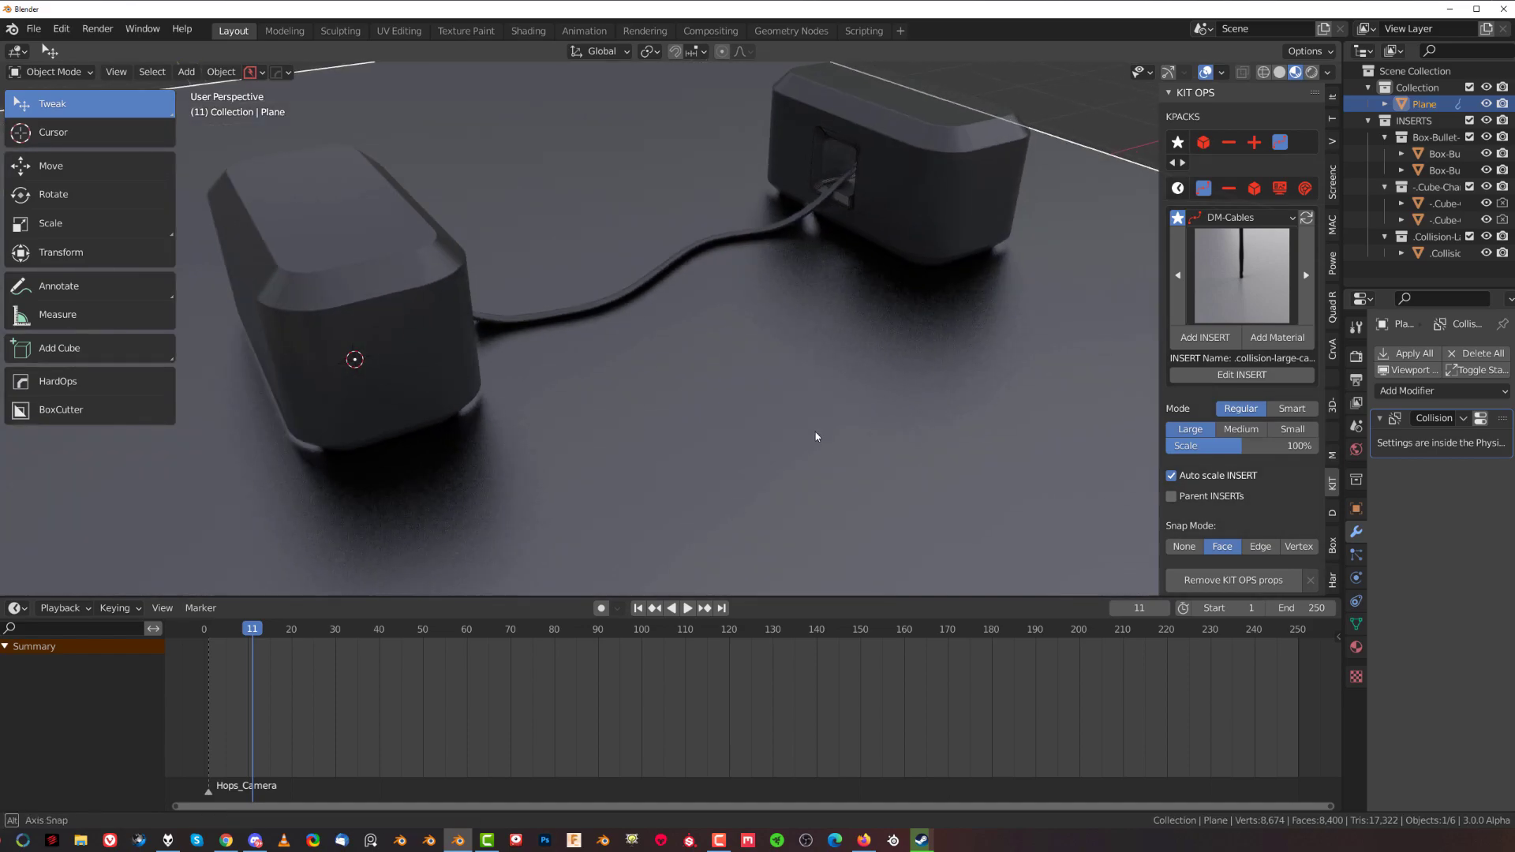
scroll(669, 325, "up", 4)
middle_click_drag(669, 325, 799, 417, "shift")
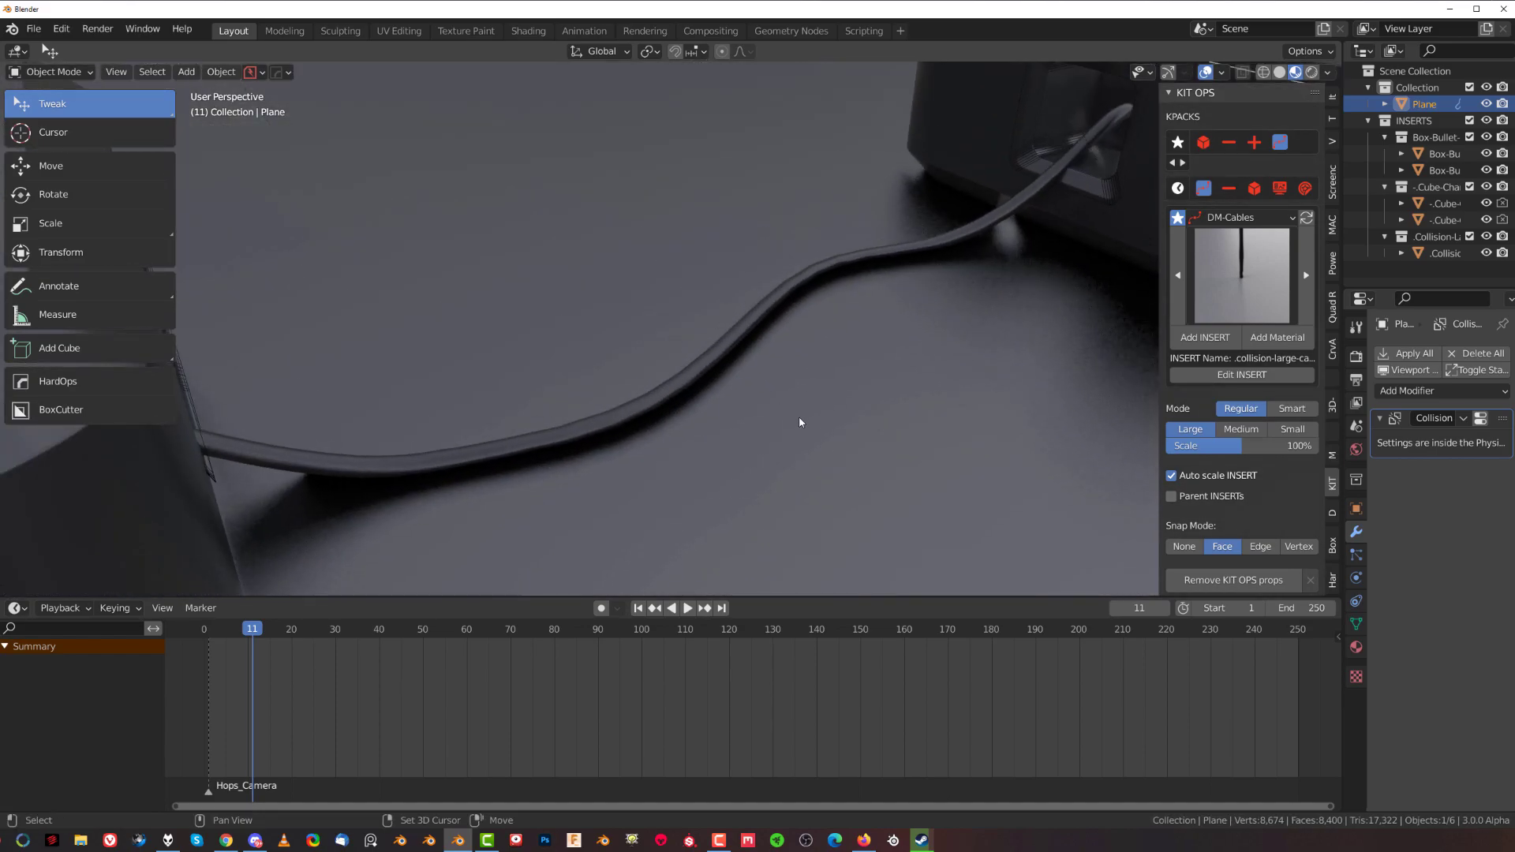
Browse the DM-Cables inserts and pick the large collision cable again
left_click(1212, 273)
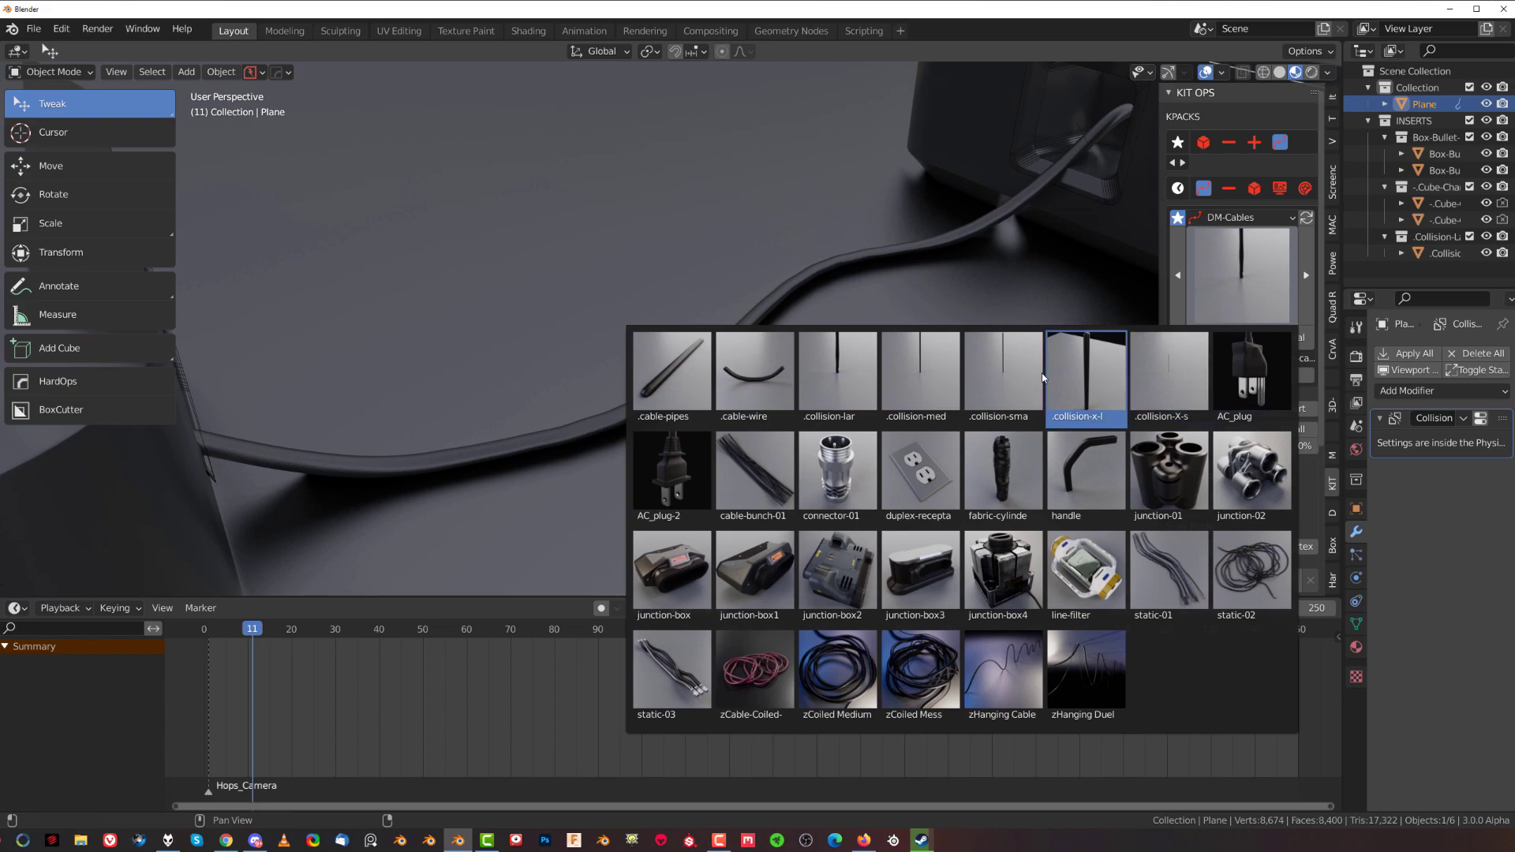
left_click(837, 379)
scroll(647, 414, "down", 3)
middle_click_drag(674, 379, 585, 318)
scroll(584, 319, "up", 1)
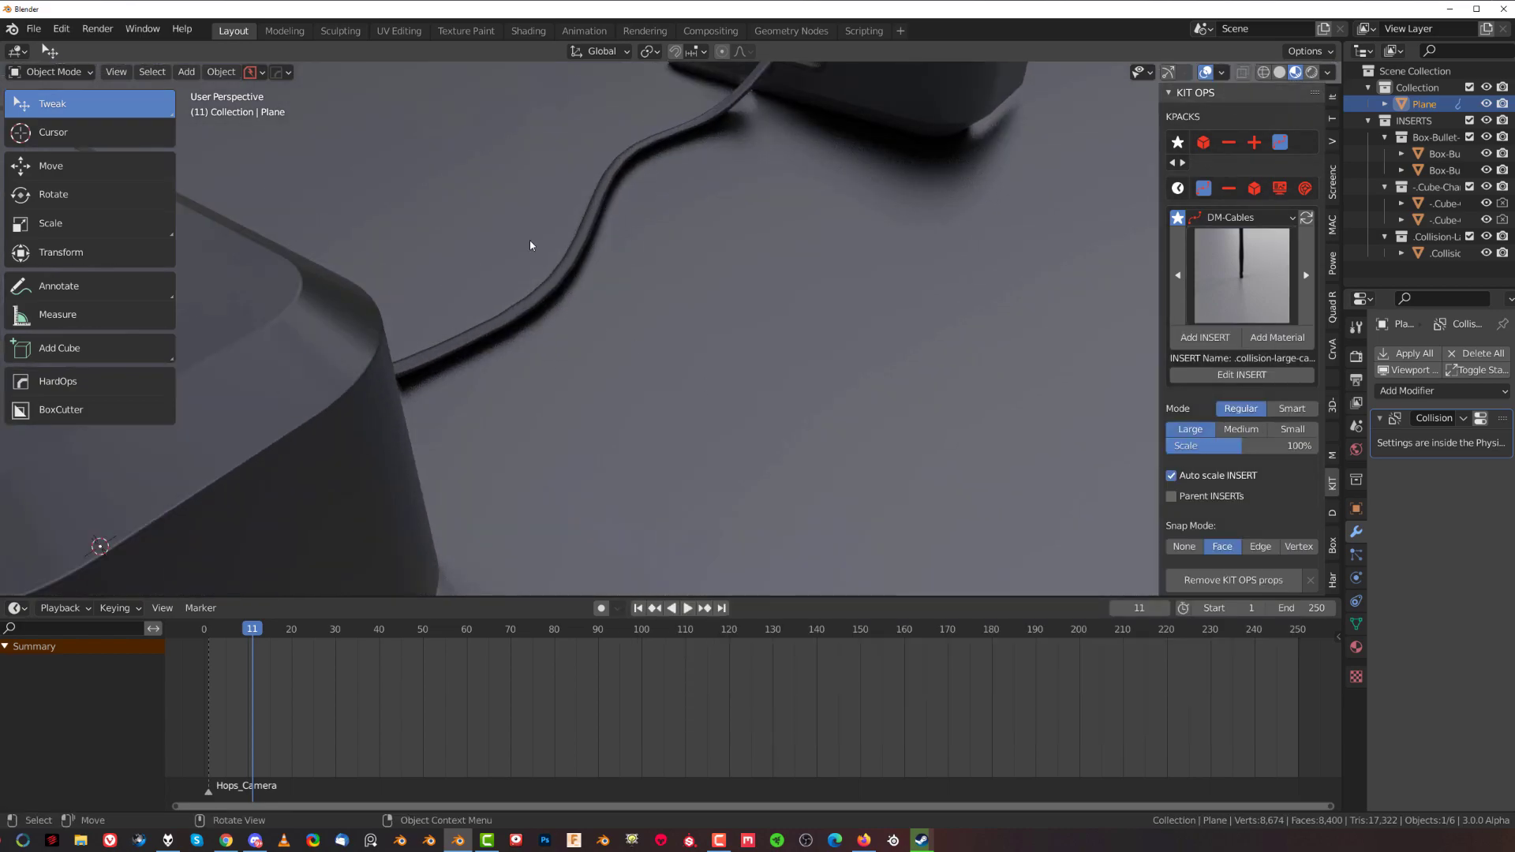
middle_click_drag(379, 245, 532, 264)
middle_click_drag(667, 368, 592, 178, "shift")
Choose the small collision cable from the DM-Cables inserts and try adding it to the scene
left_click(1208, 273)
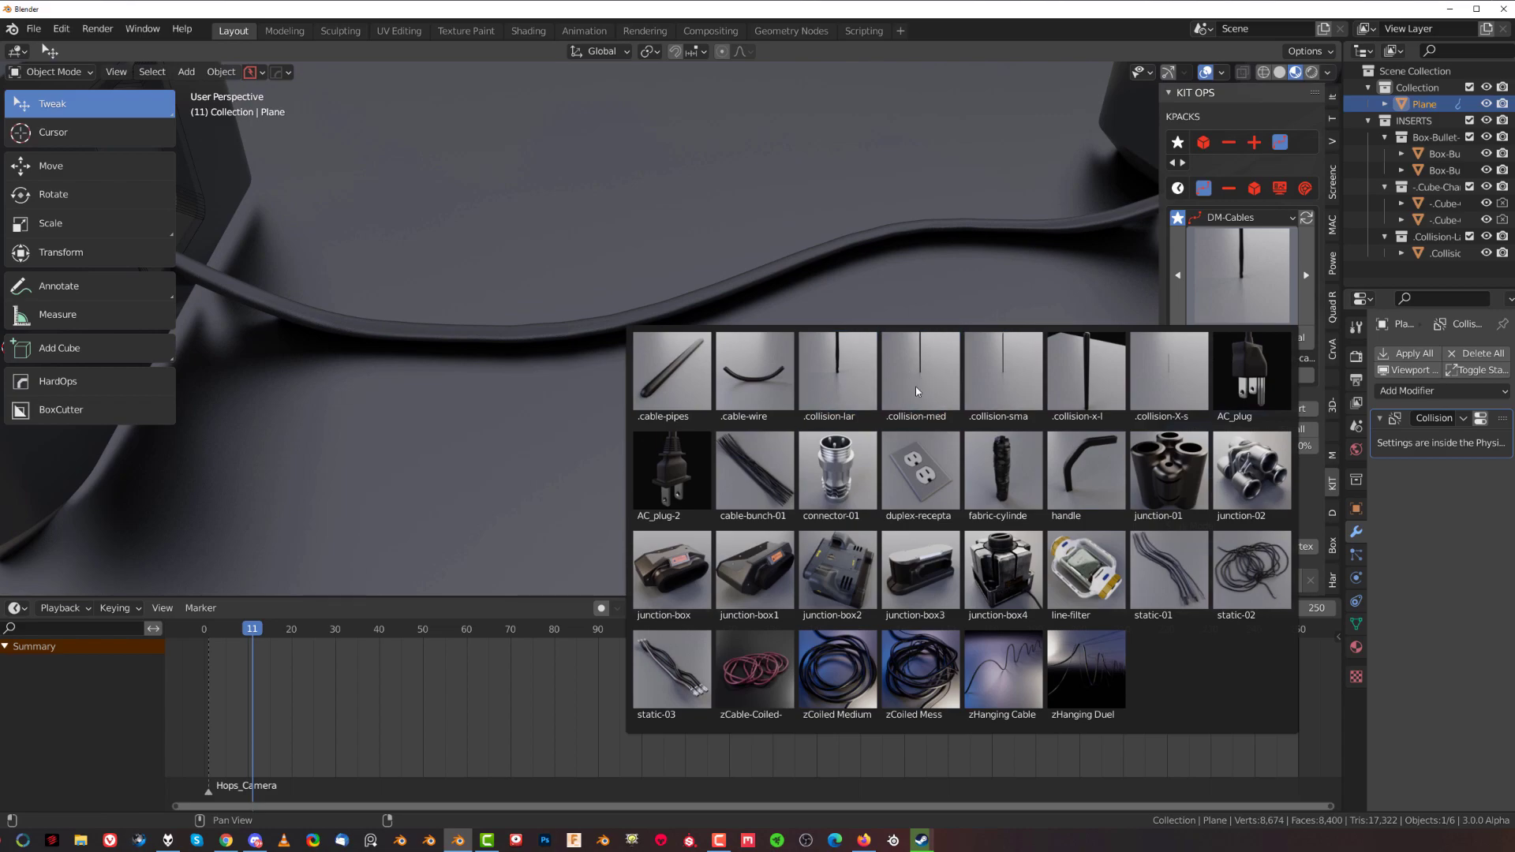
left_click(1006, 368)
left_click(1204, 337)
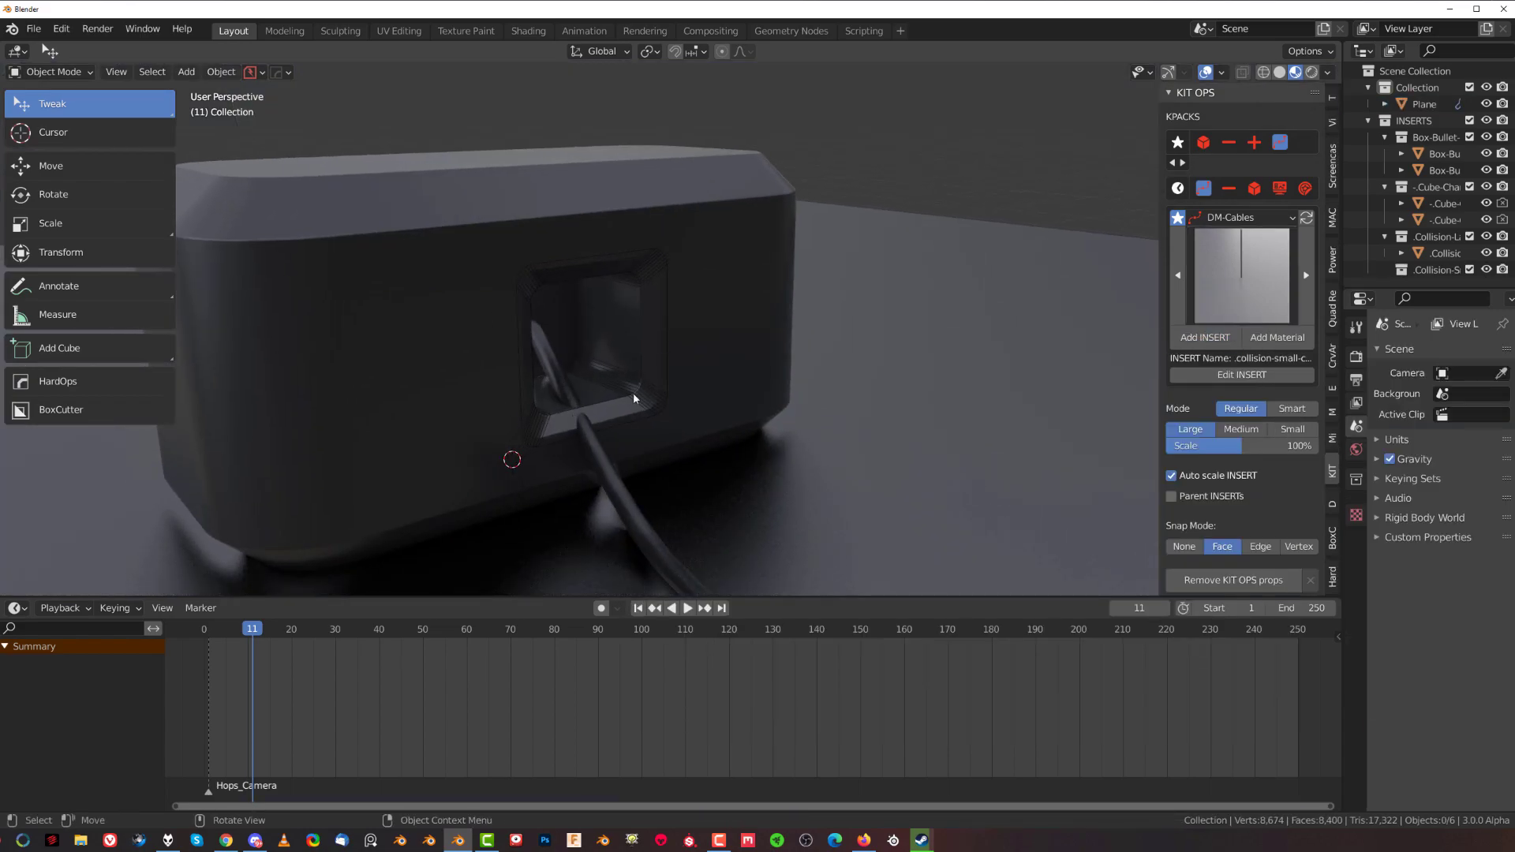
Collapse the first box's lower modifiers and add a Collision modifier to that box
left_click(684, 365)
left_click(1381, 509)
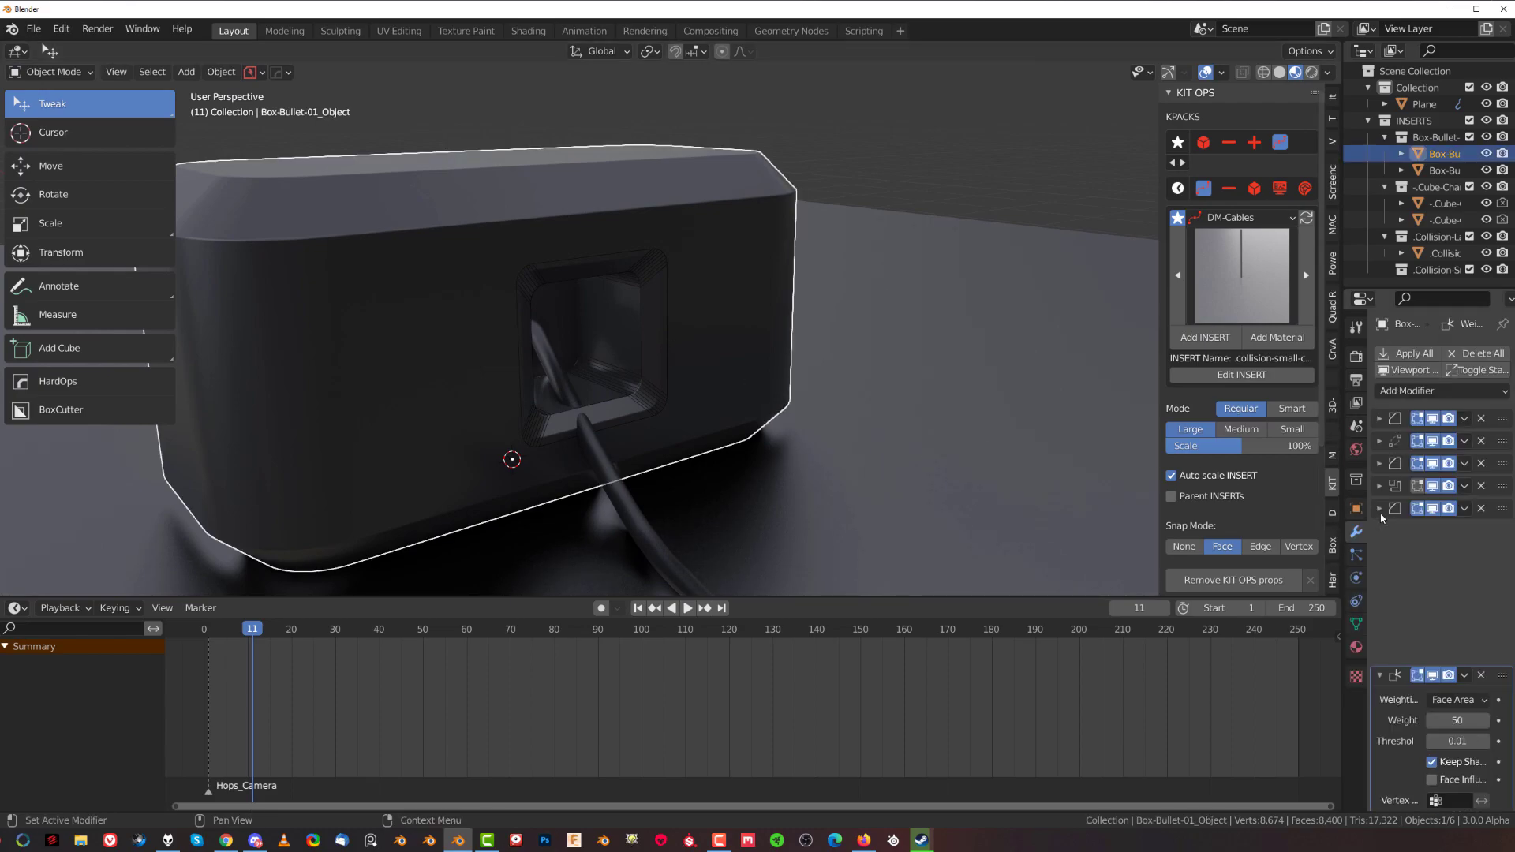
left_click(1377, 533)
left_click(1420, 391)
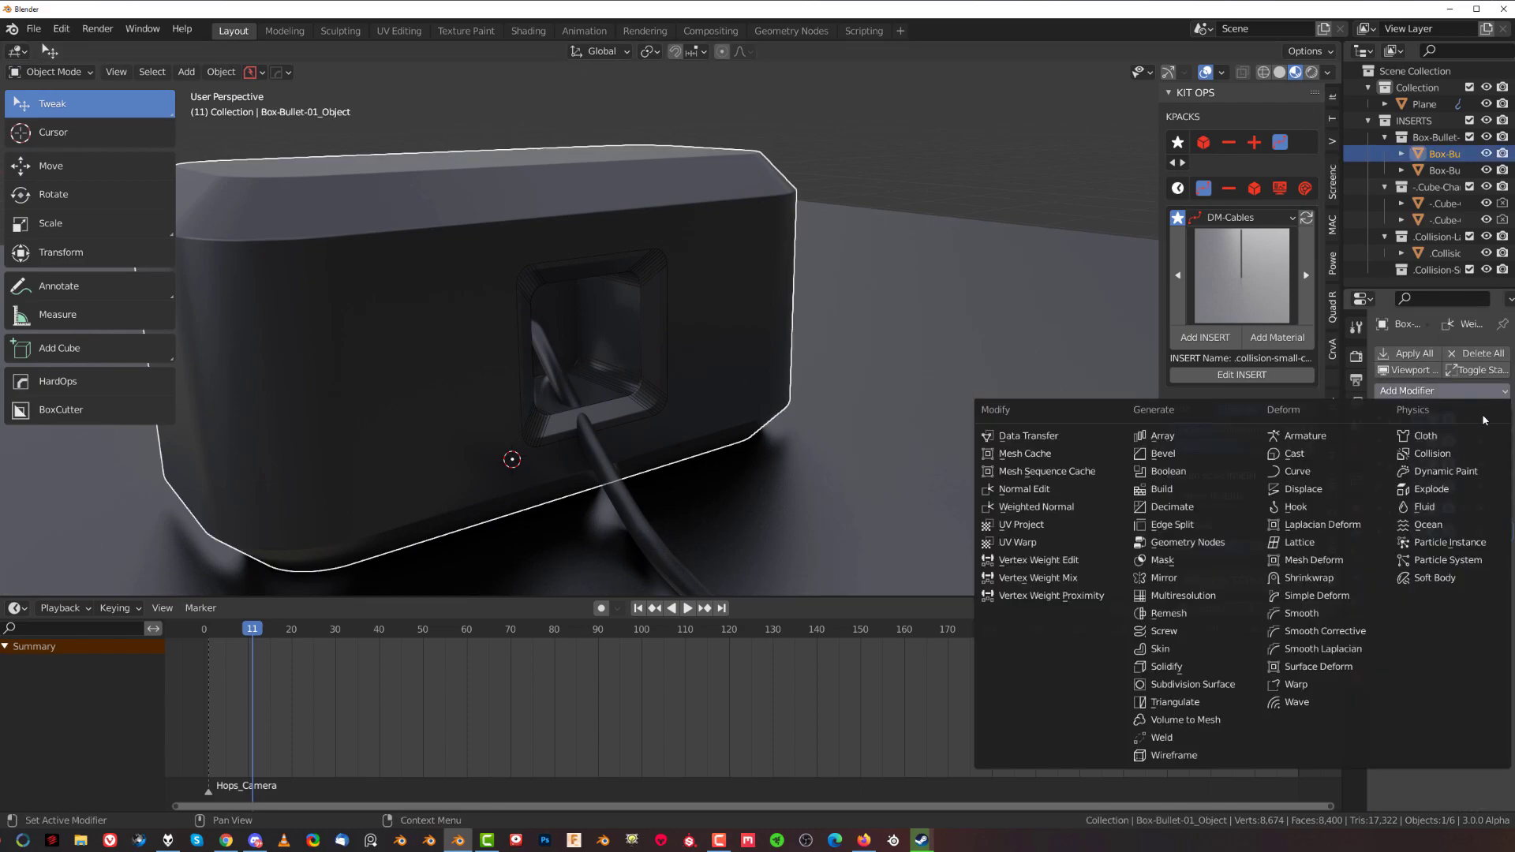
left_click(1440, 455)
scroll(726, 500, "down", 6)
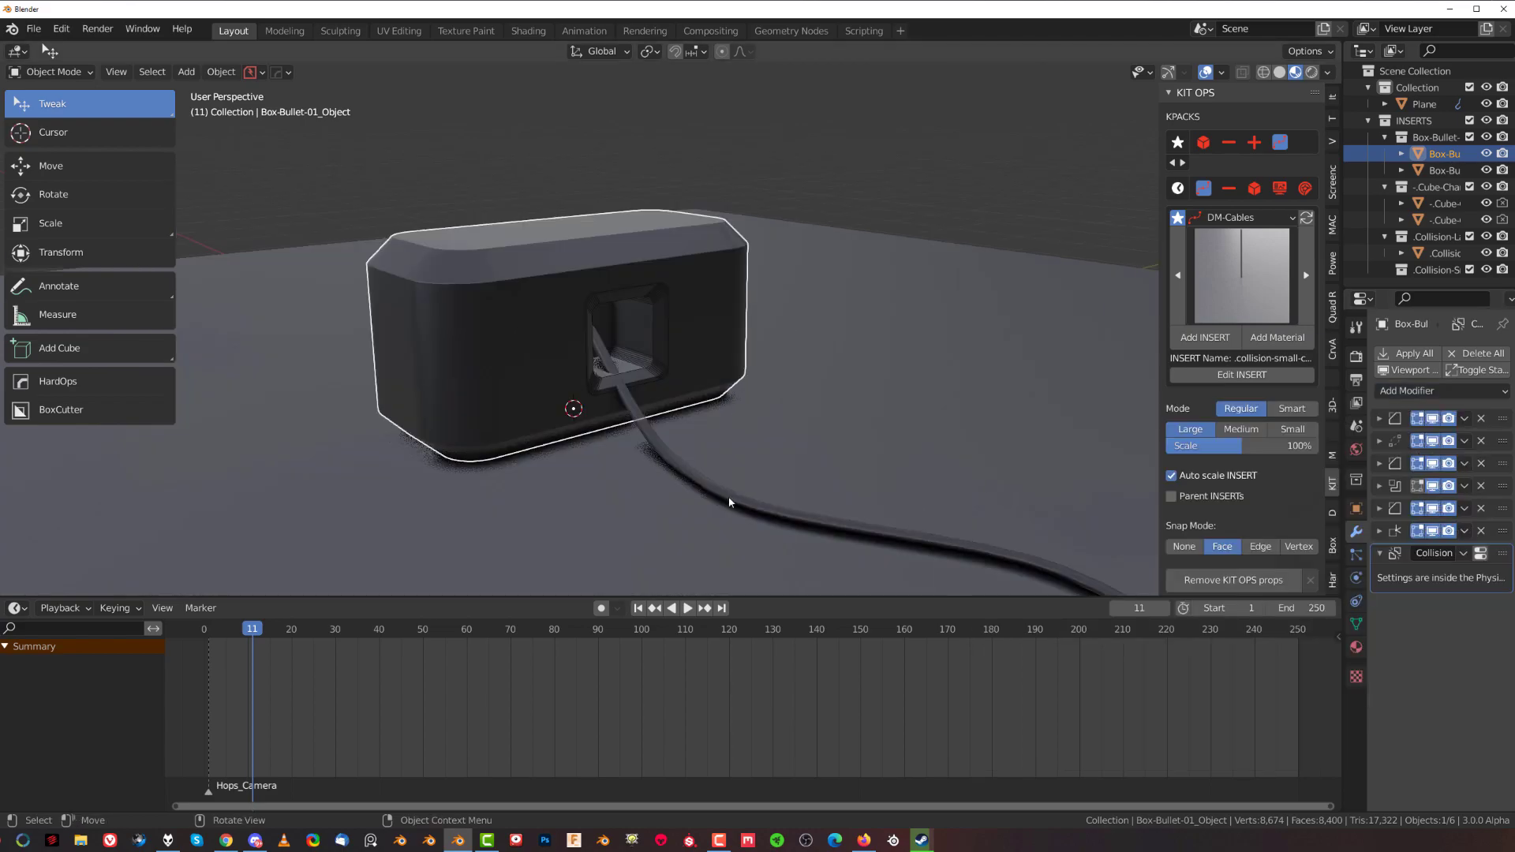
Add a Collision modifier to the second box at the other end of the cable
middle_click_drag(751, 439, 1010, 271)
left_click(985, 268)
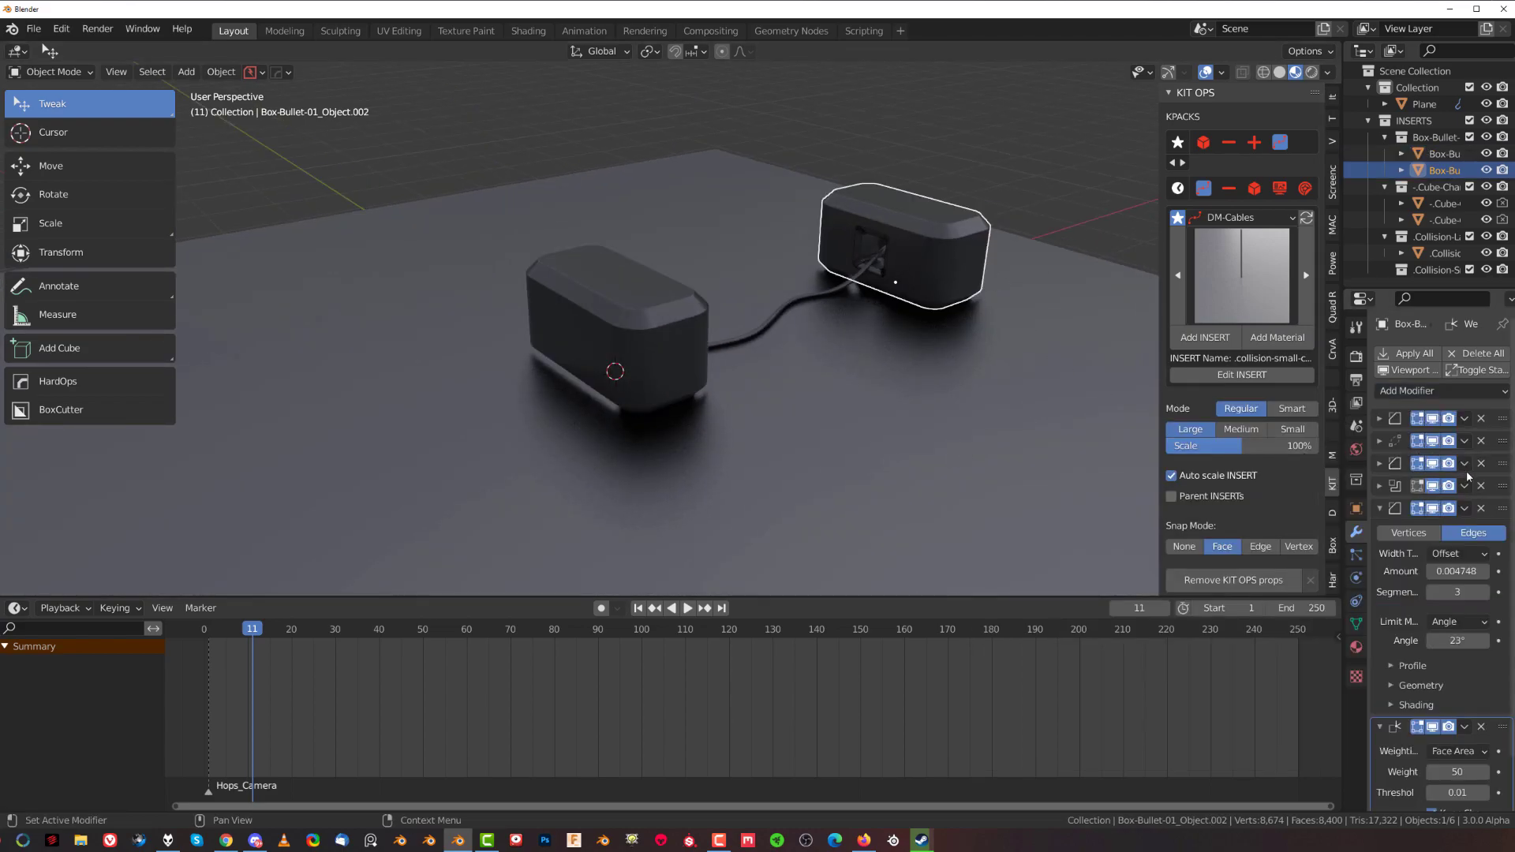
left_click(1487, 392)
left_click(1450, 453)
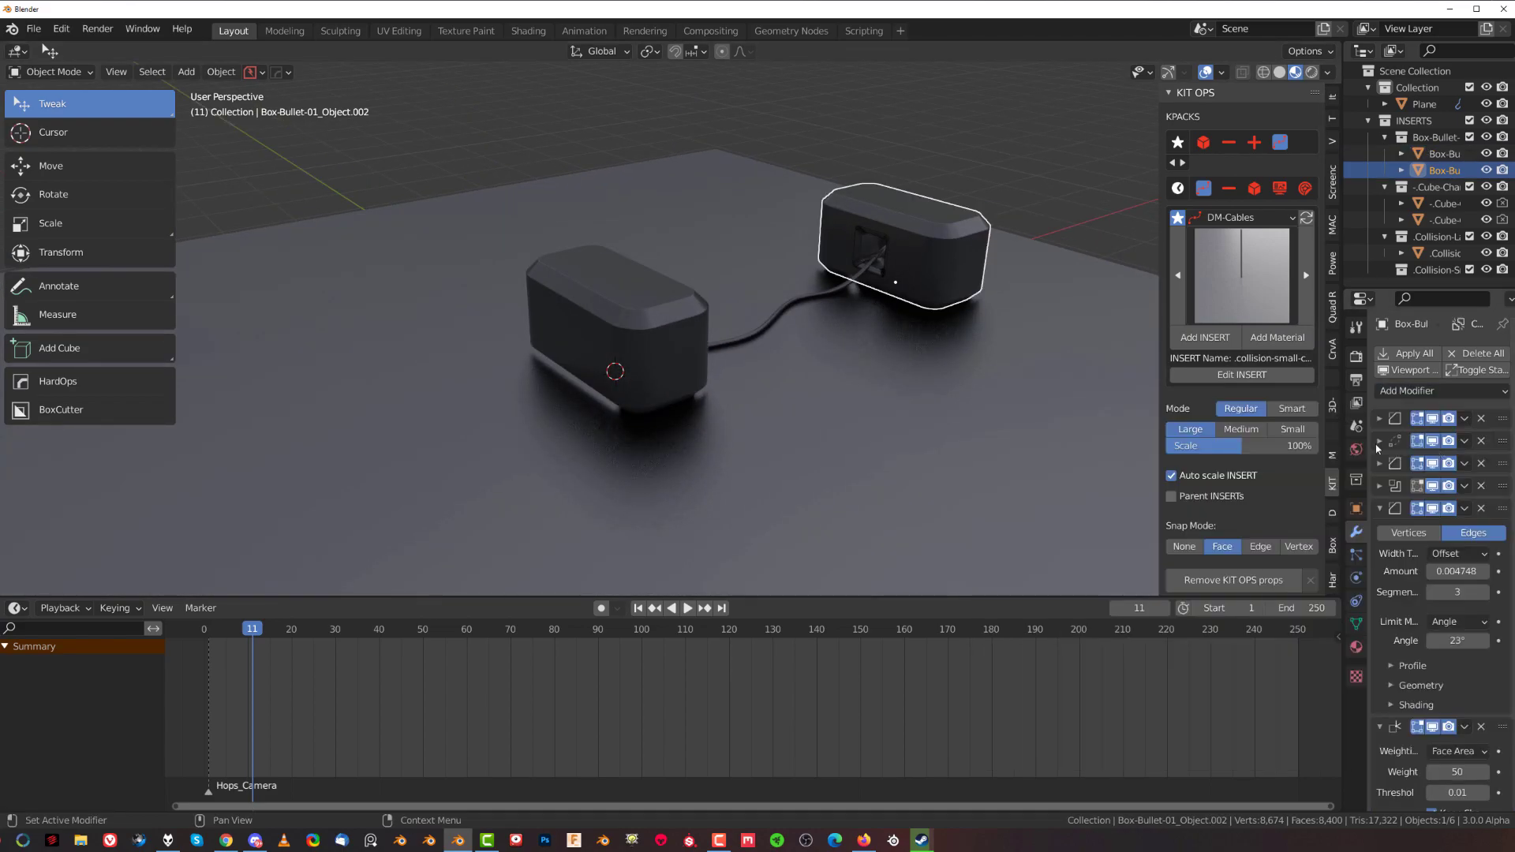
Rewind the timeline to frame 0, replay the cable simulation and inspect the cable at the first box's opening
middle_click_drag(613, 507, 552, 505)
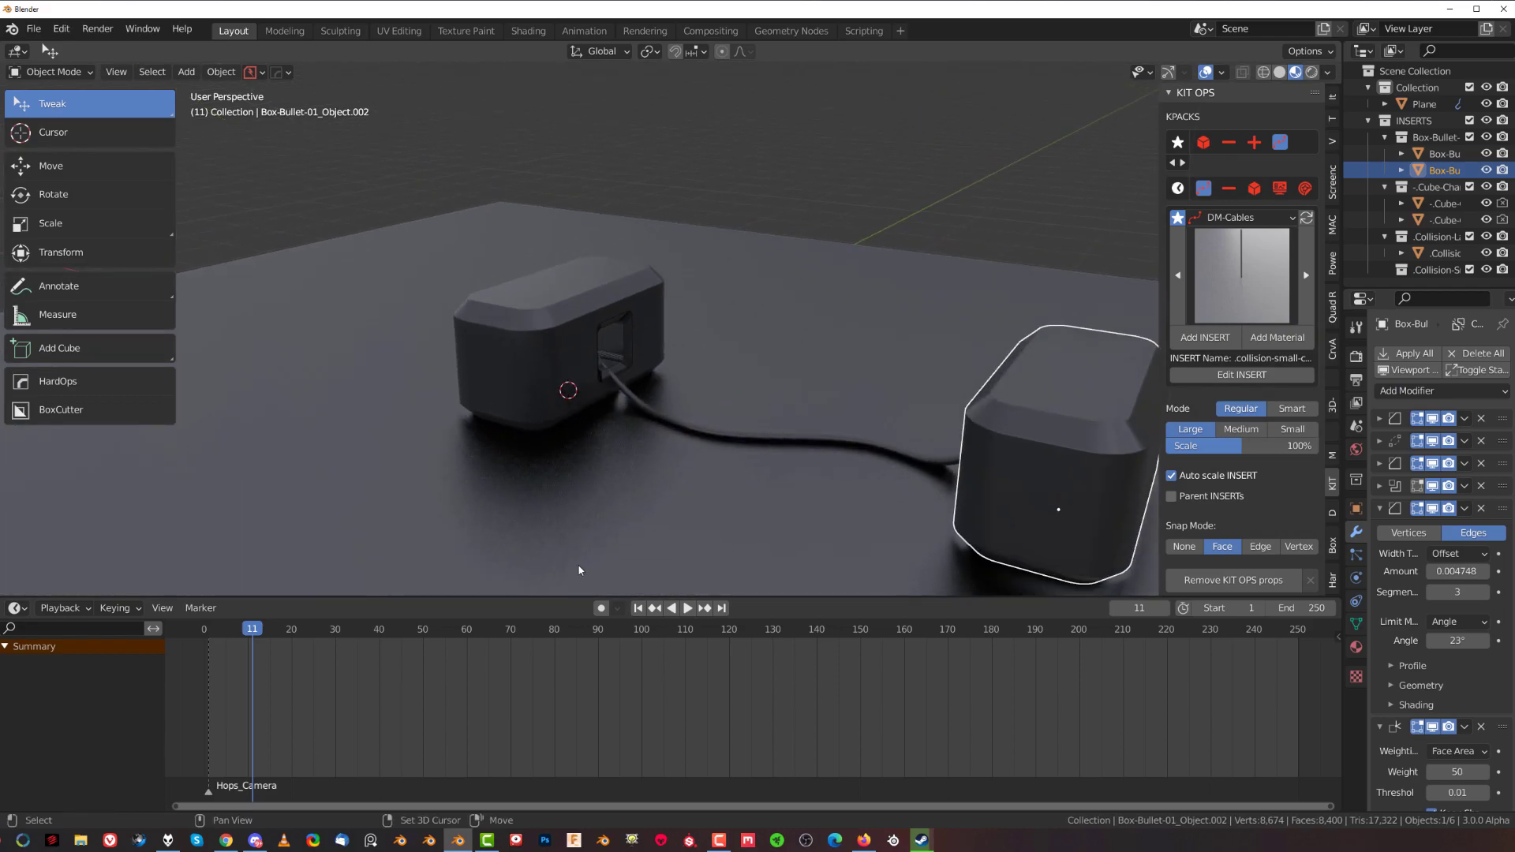
left_click_drag(228, 638, 203, 635)
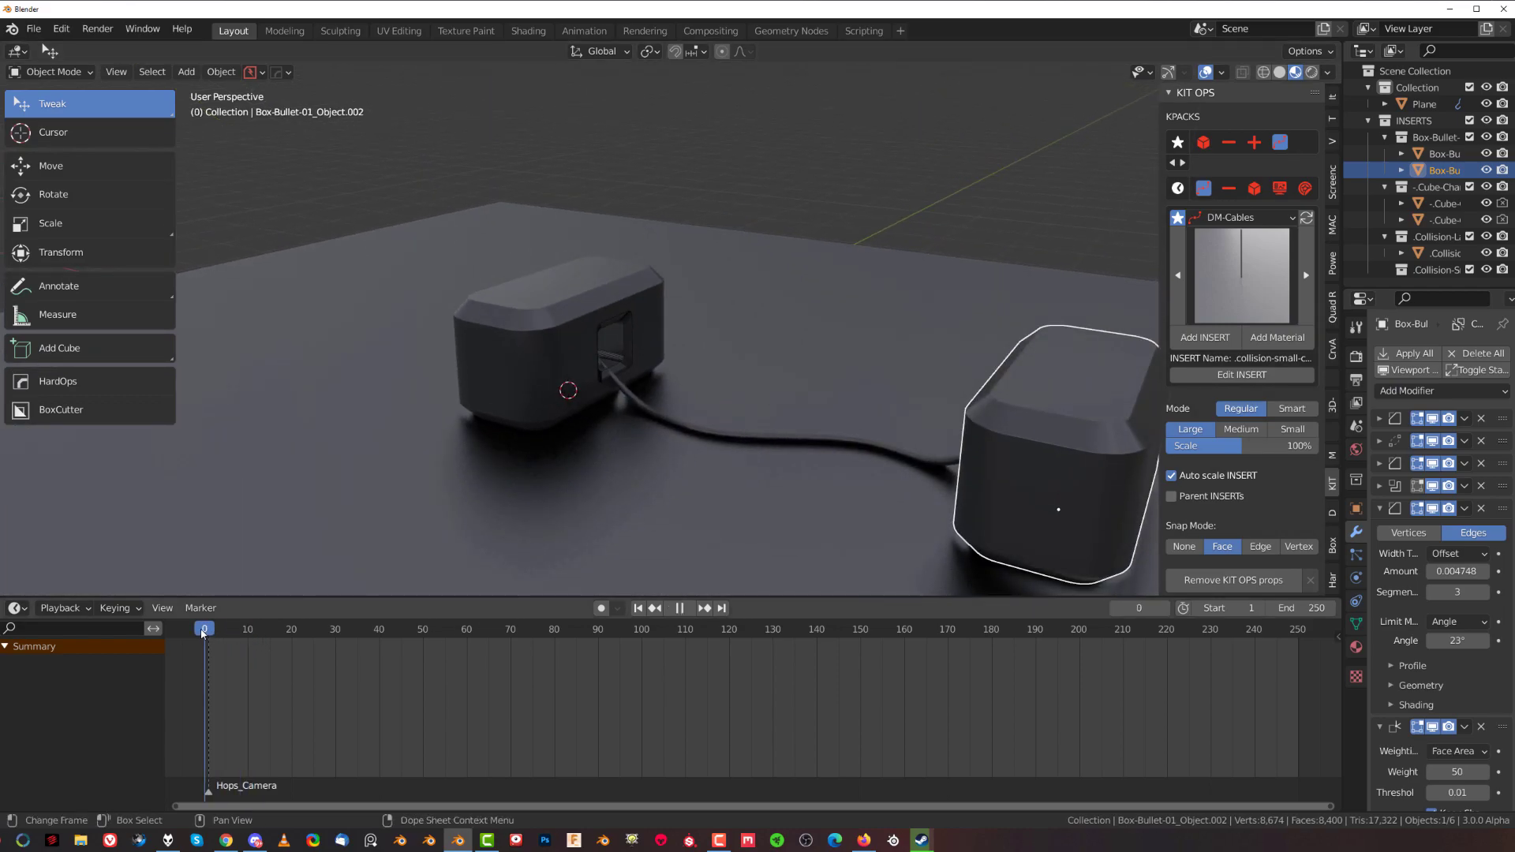
key("space")
scroll(637, 631, "up", 2)
scroll(700, 527, "up", 2)
middle_click_drag(703, 399, 670, 450)
scroll(726, 382, "up", 6)
Undo the recent changes back to before the small cable insert and the boxes' Collision modifiers
key("ctrl+z")
key("ctrl+z")
key("ctrl+z")
key("ctrl+z")
key("ctrl+z")
key("ctrl+z")
key("ctrl+z")
key("ctrl+z")
key("ctrl+z")
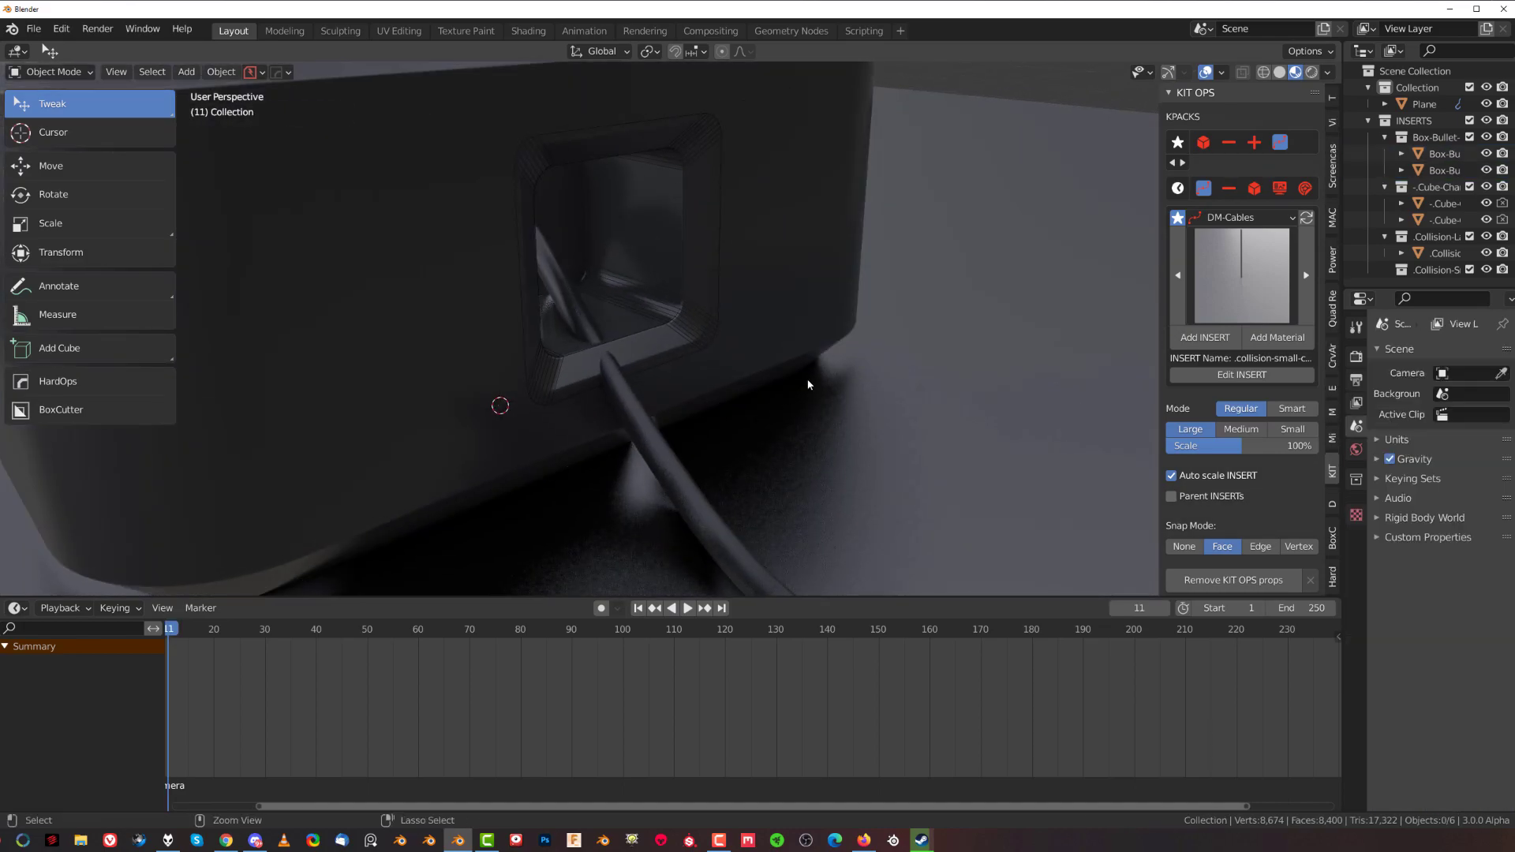
Add a Collision modifier to the first box and another to the second box
left_click(807, 386)
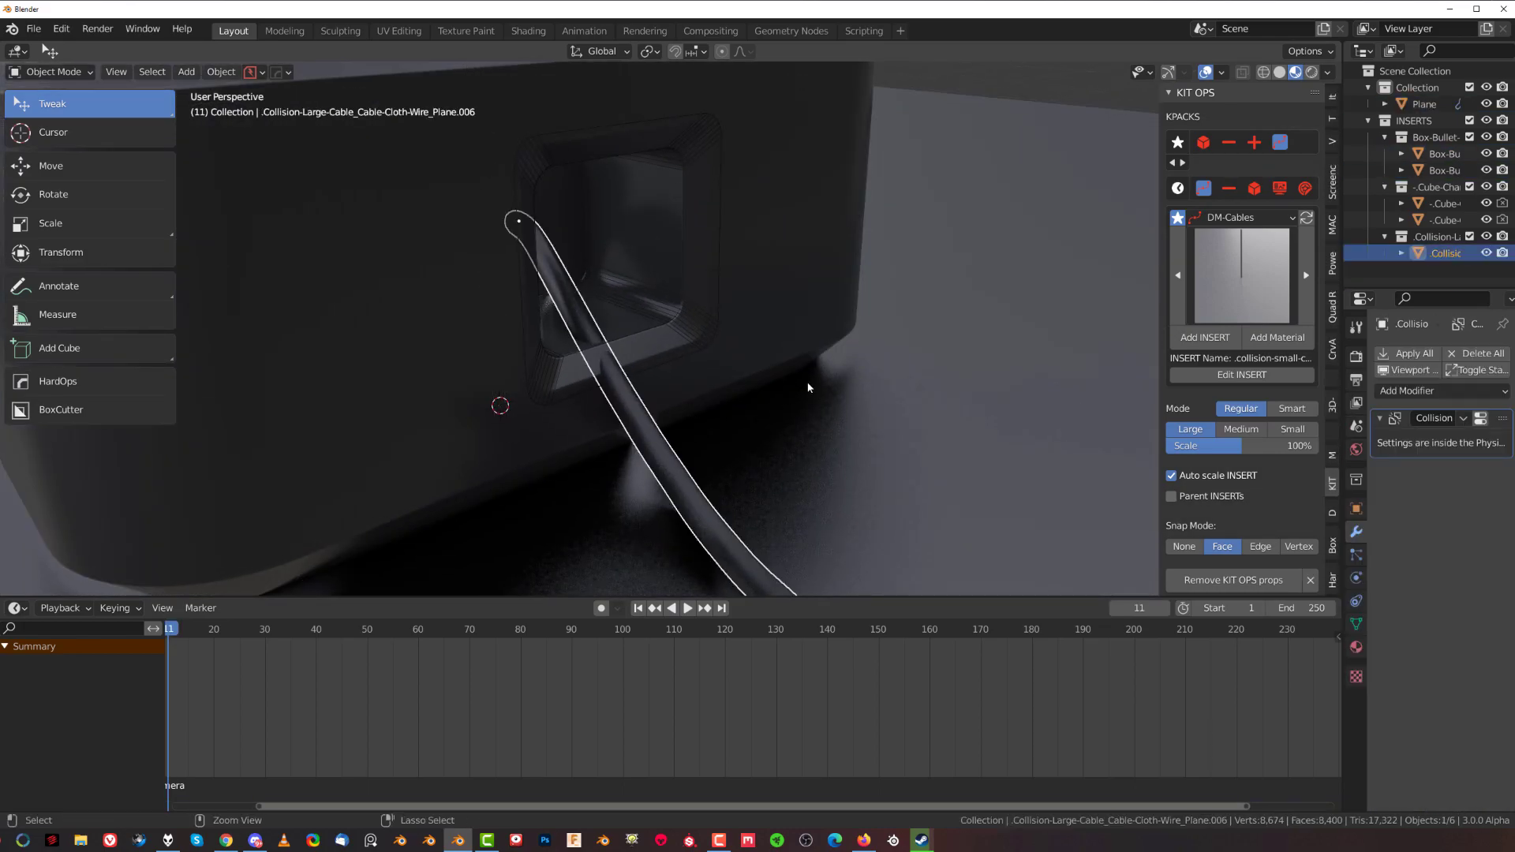
scroll(725, 443, "down", 3)
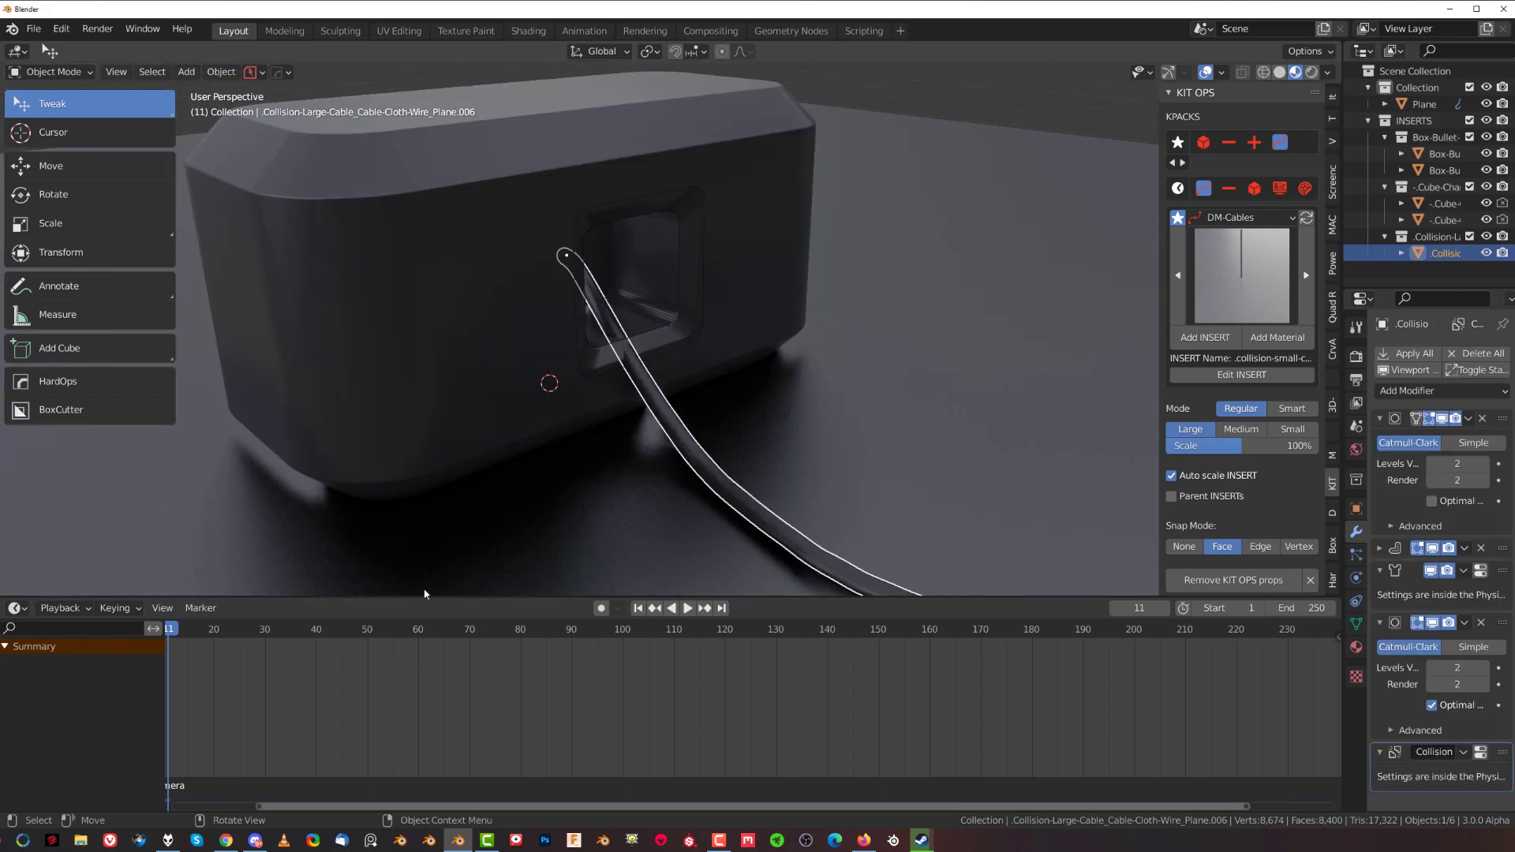
left_click(652, 336)
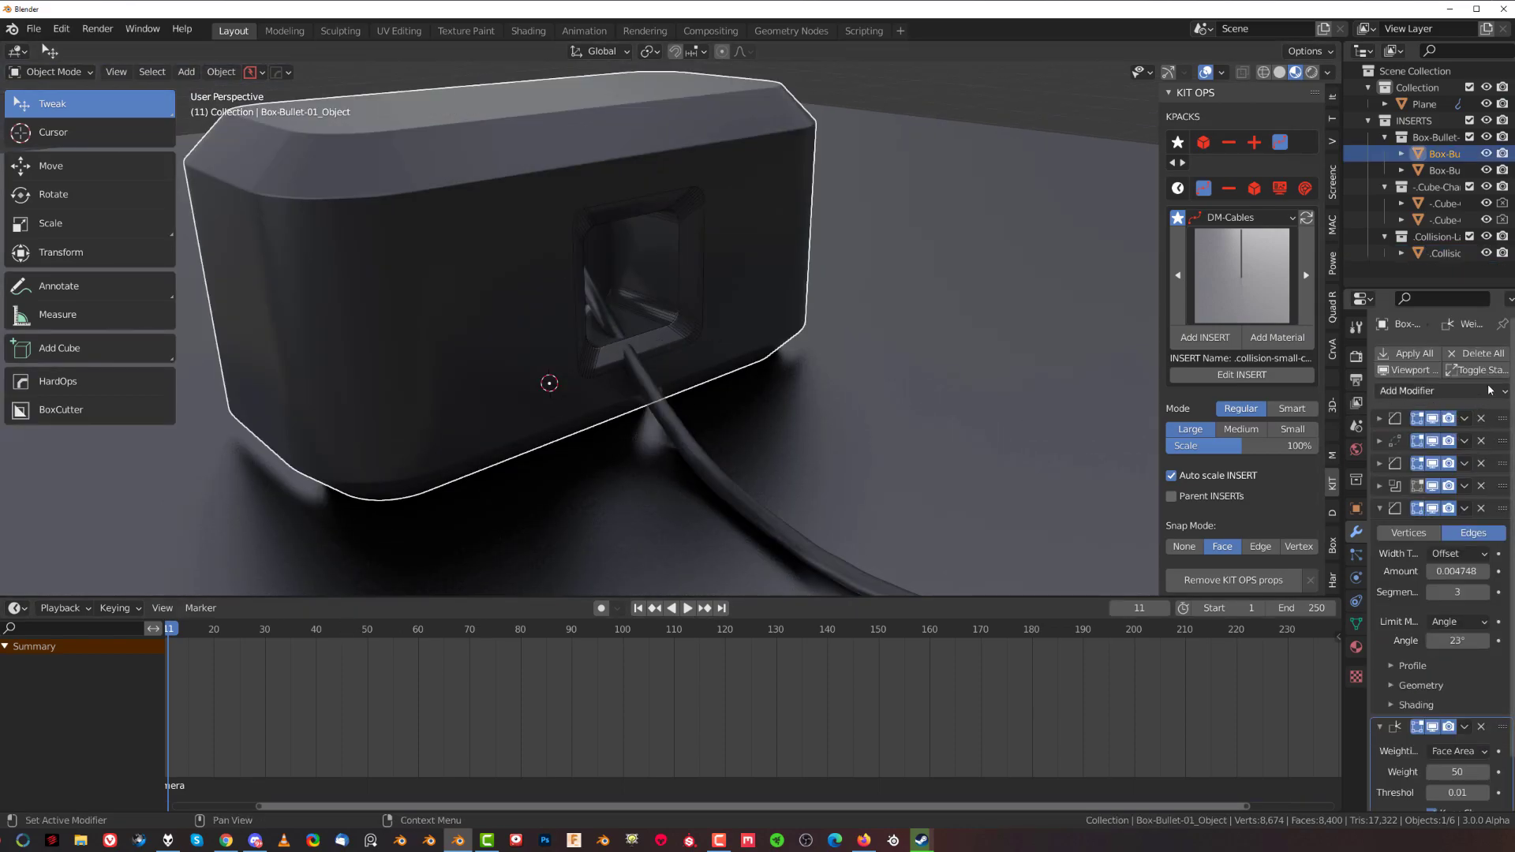
left_click(1420, 390)
scroll(904, 457, "down", 5)
left_click(904, 457)
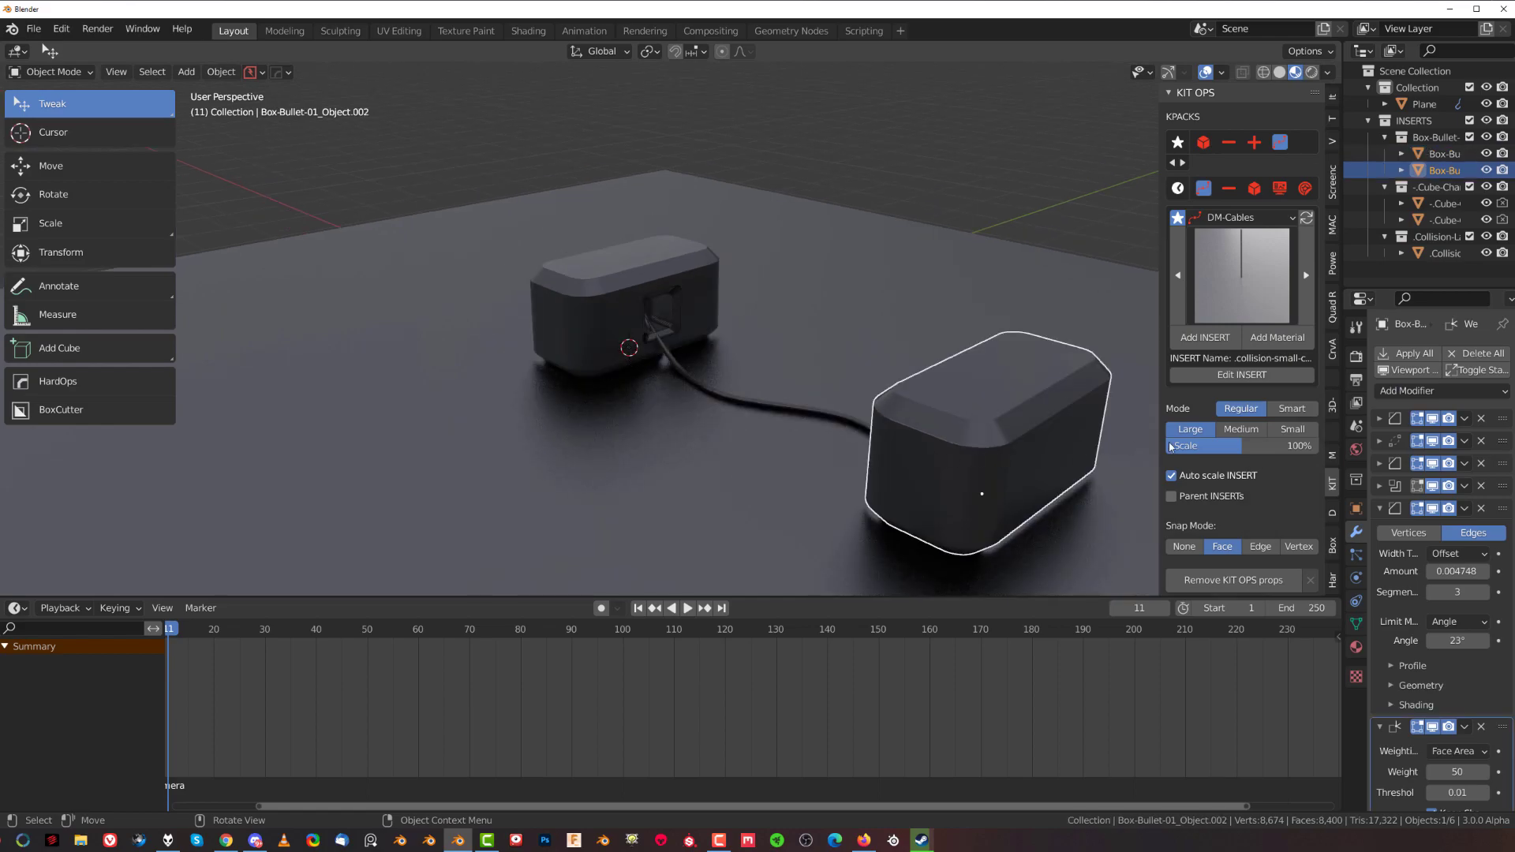
left_click(1460, 455)
Run the simulation to frame 53 and examine how the cable rests in the first box's opening
scroll(845, 441, "up", 10)
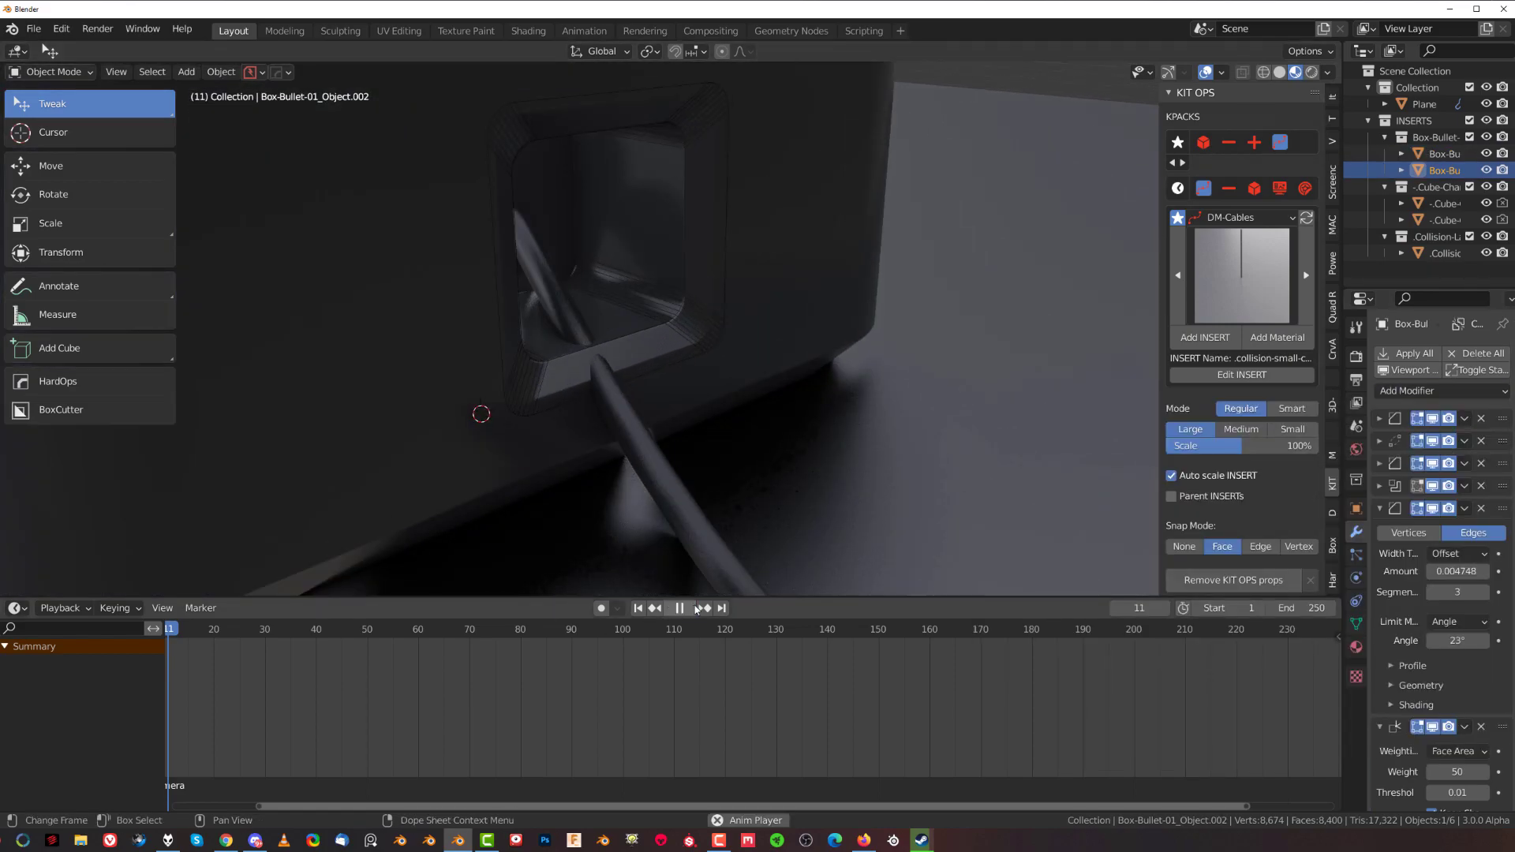
key("space")
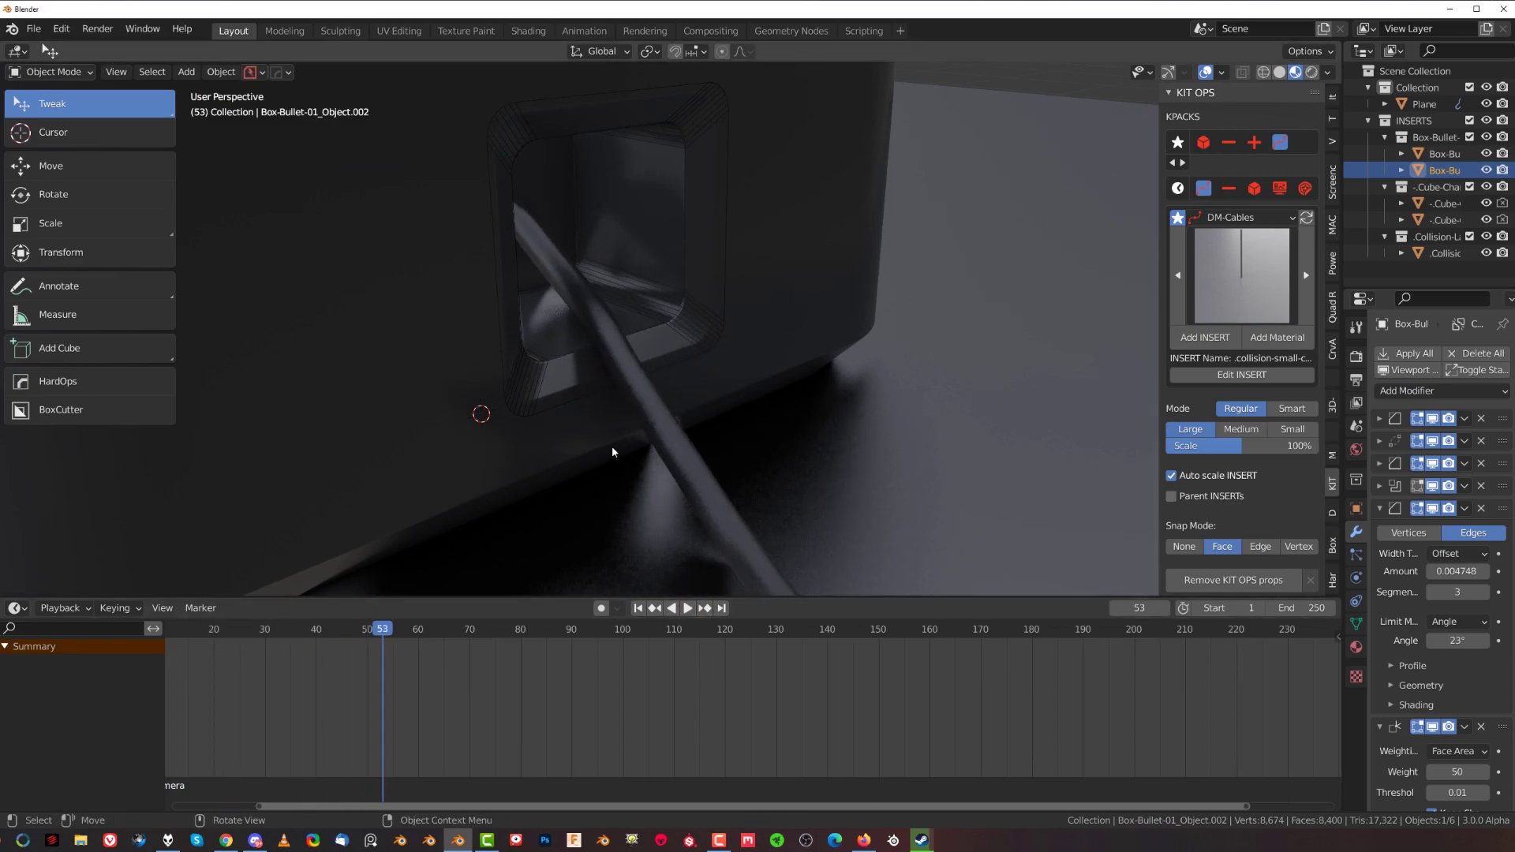
middle_click_drag(601, 364, 592, 362)
scroll(592, 362, "down", 5)
middle_click_drag(1007, 315, 291, 392, "shift")
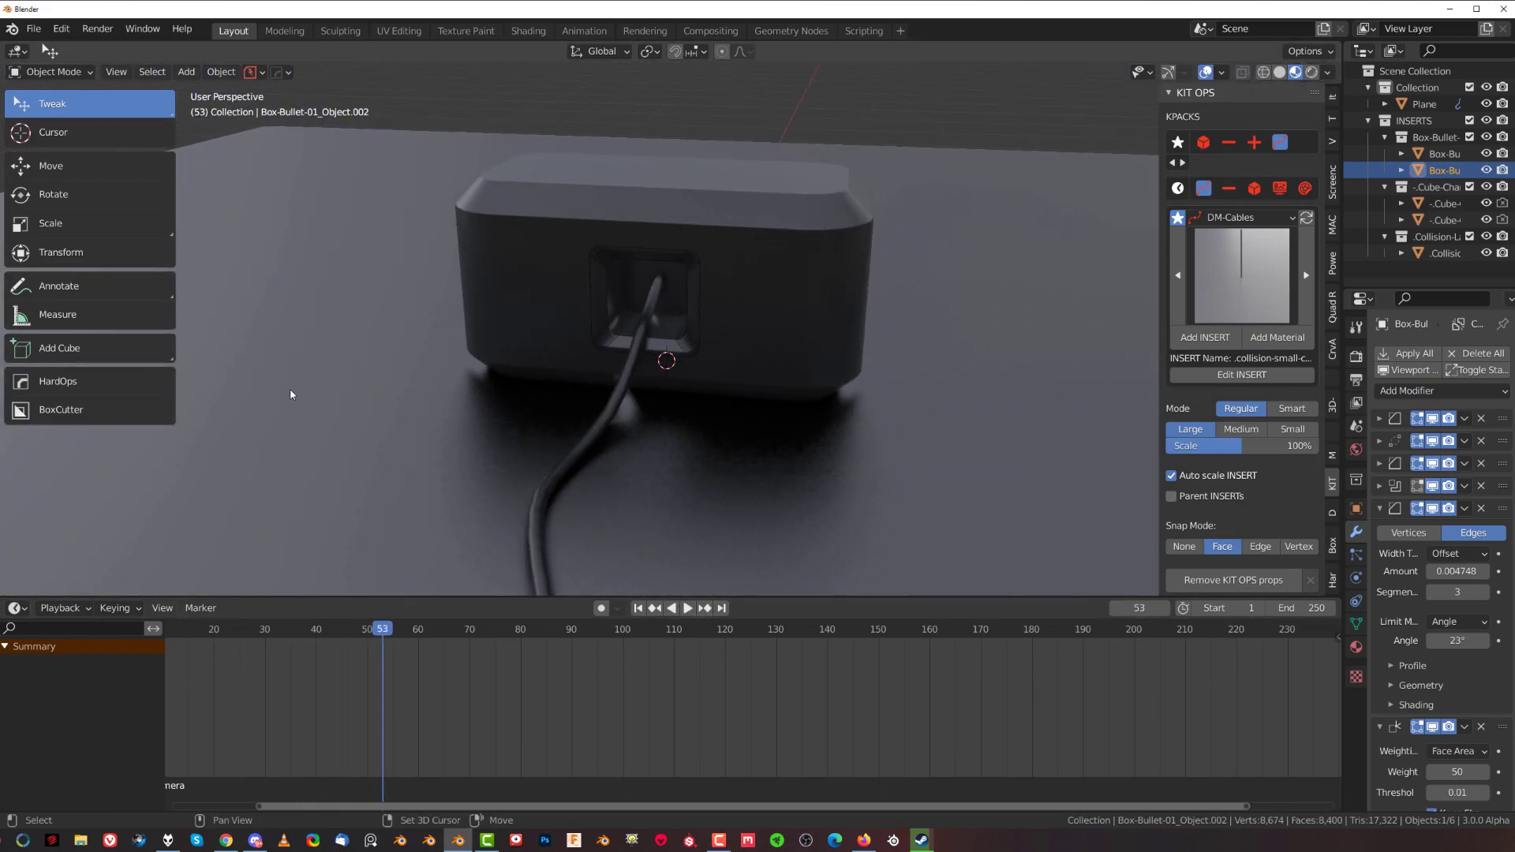
scroll(550, 362, "up", 7)
scroll(550, 361, "down", 8)
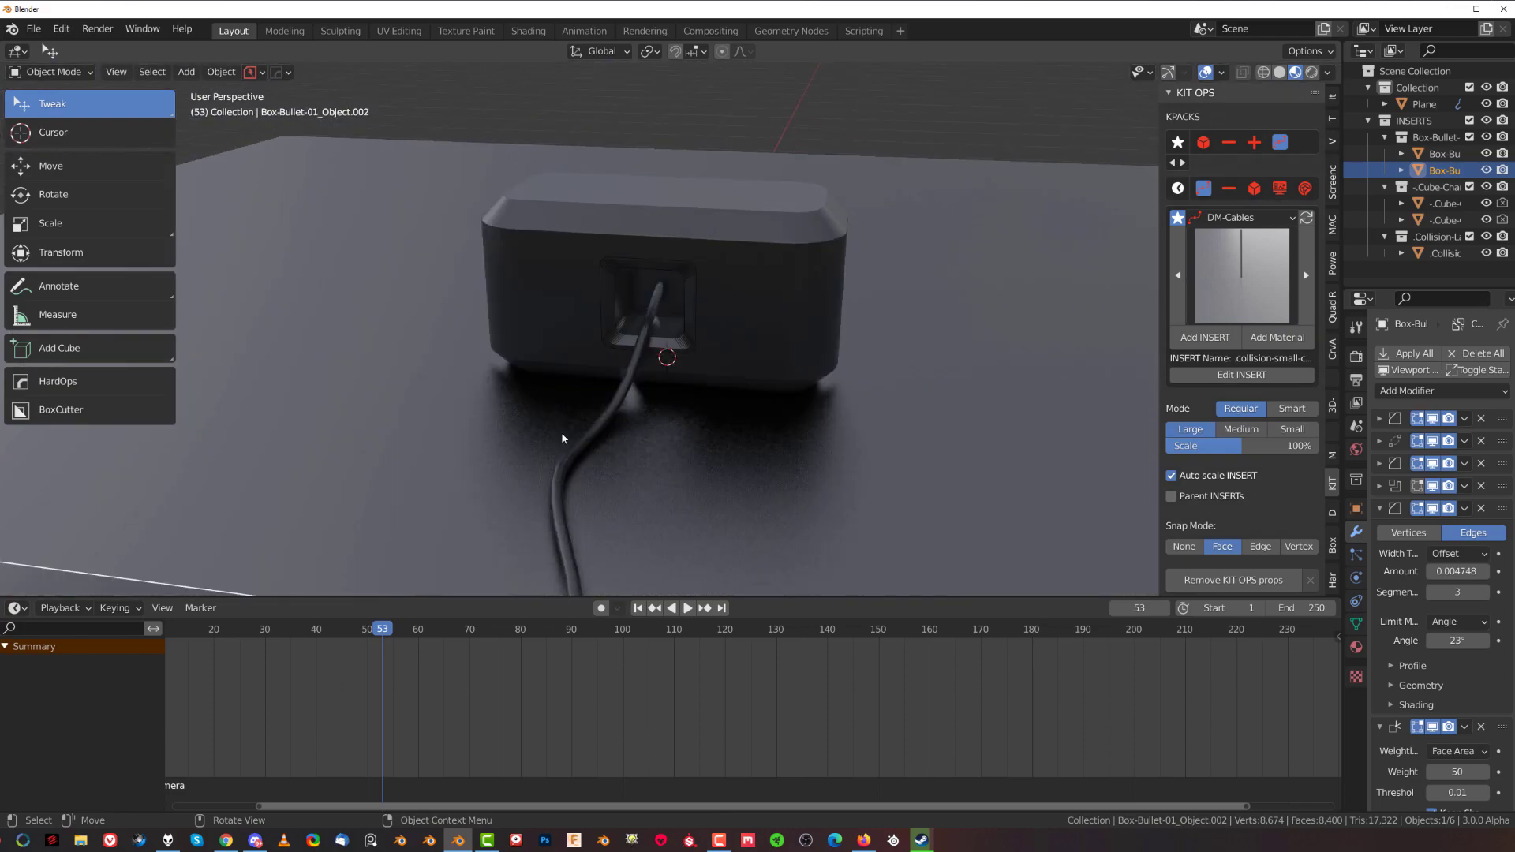
Choose the static-02 coiled cable from the DM-Cables inserts and add it with the ground plane as the selected object
middle_click_drag(671, 429, 769, 344)
scroll(839, 385, "down", 3)
scroll(769, 344, "up", 3)
left_click(1248, 277)
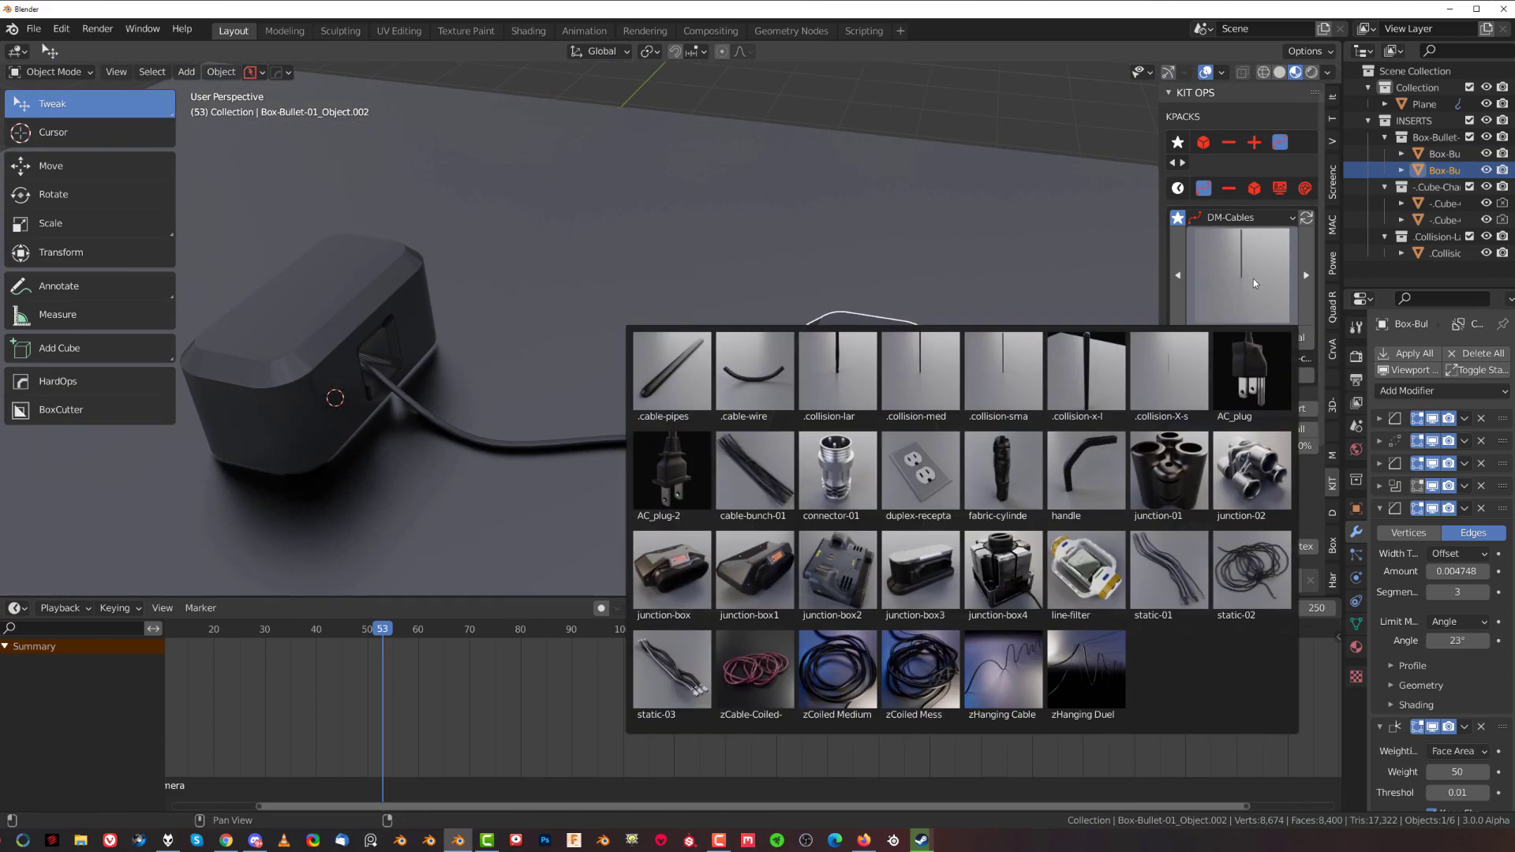
left_click(1231, 562)
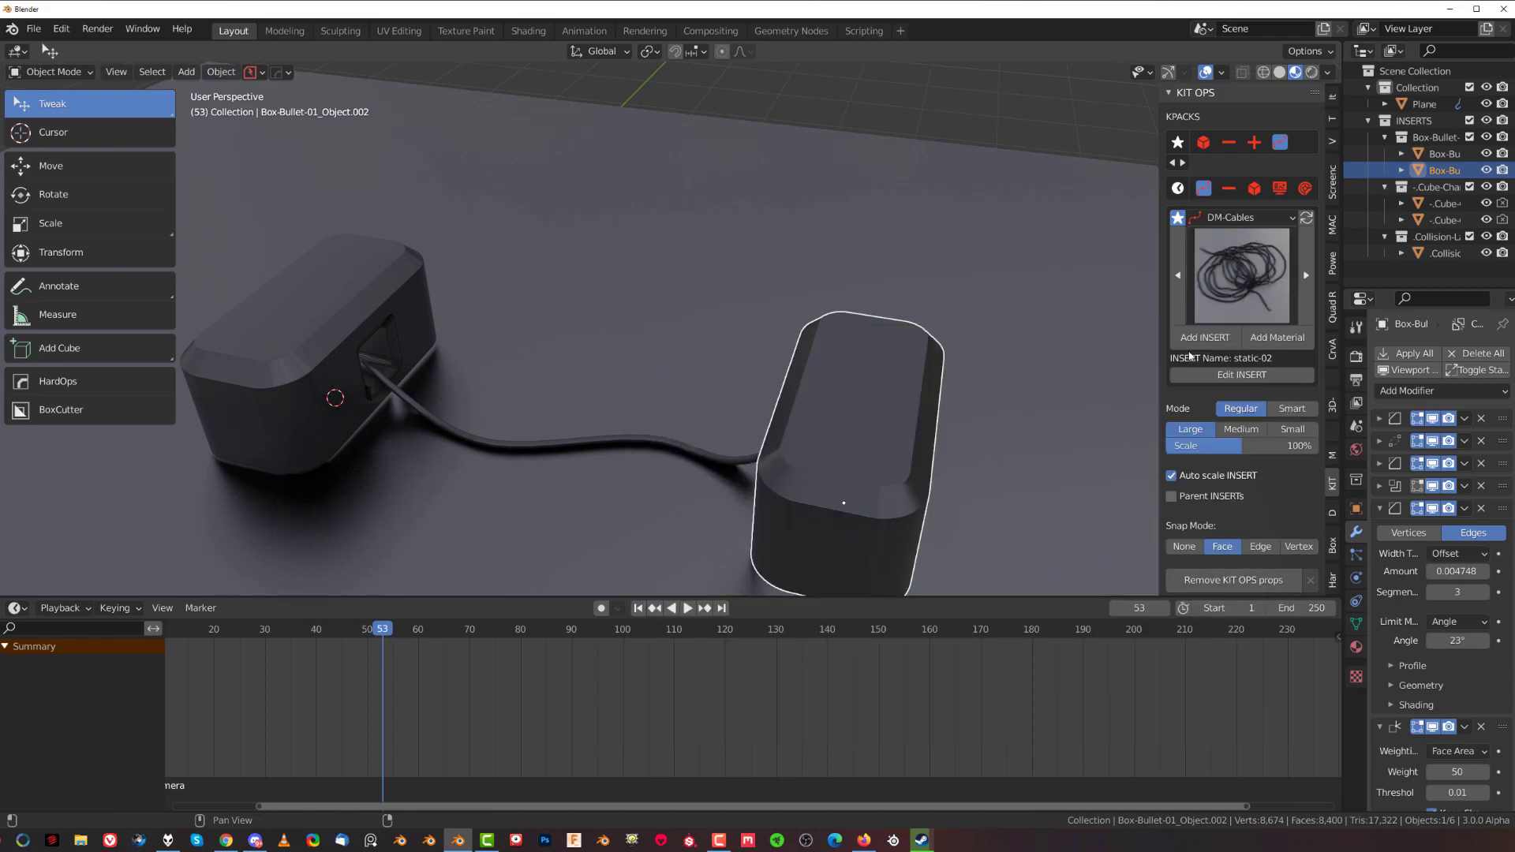
left_click(1196, 339)
right_click(652, 329)
left_click(641, 328)
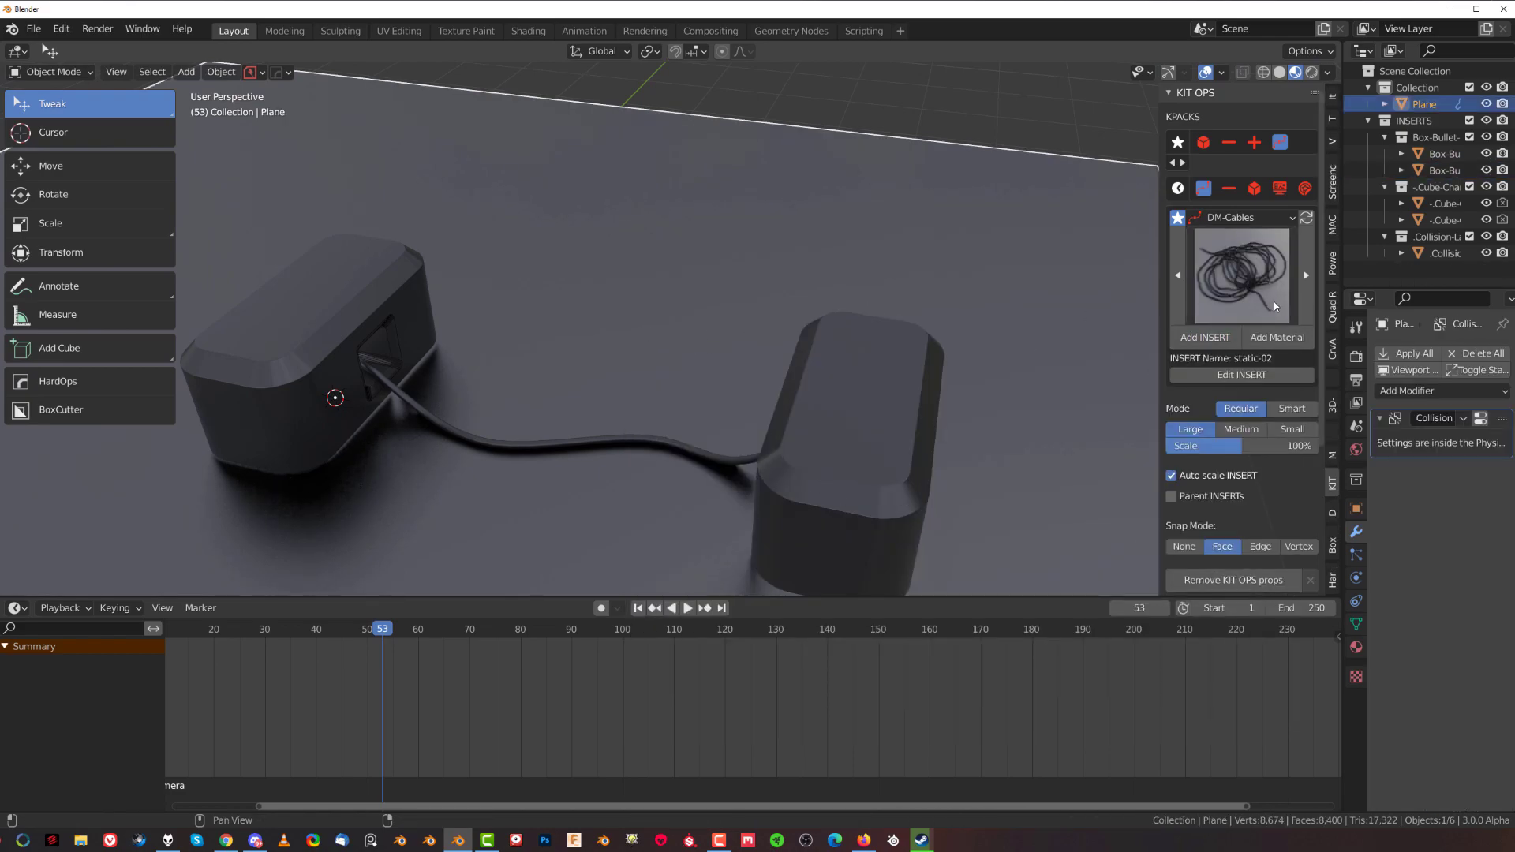
left_click(1205, 337)
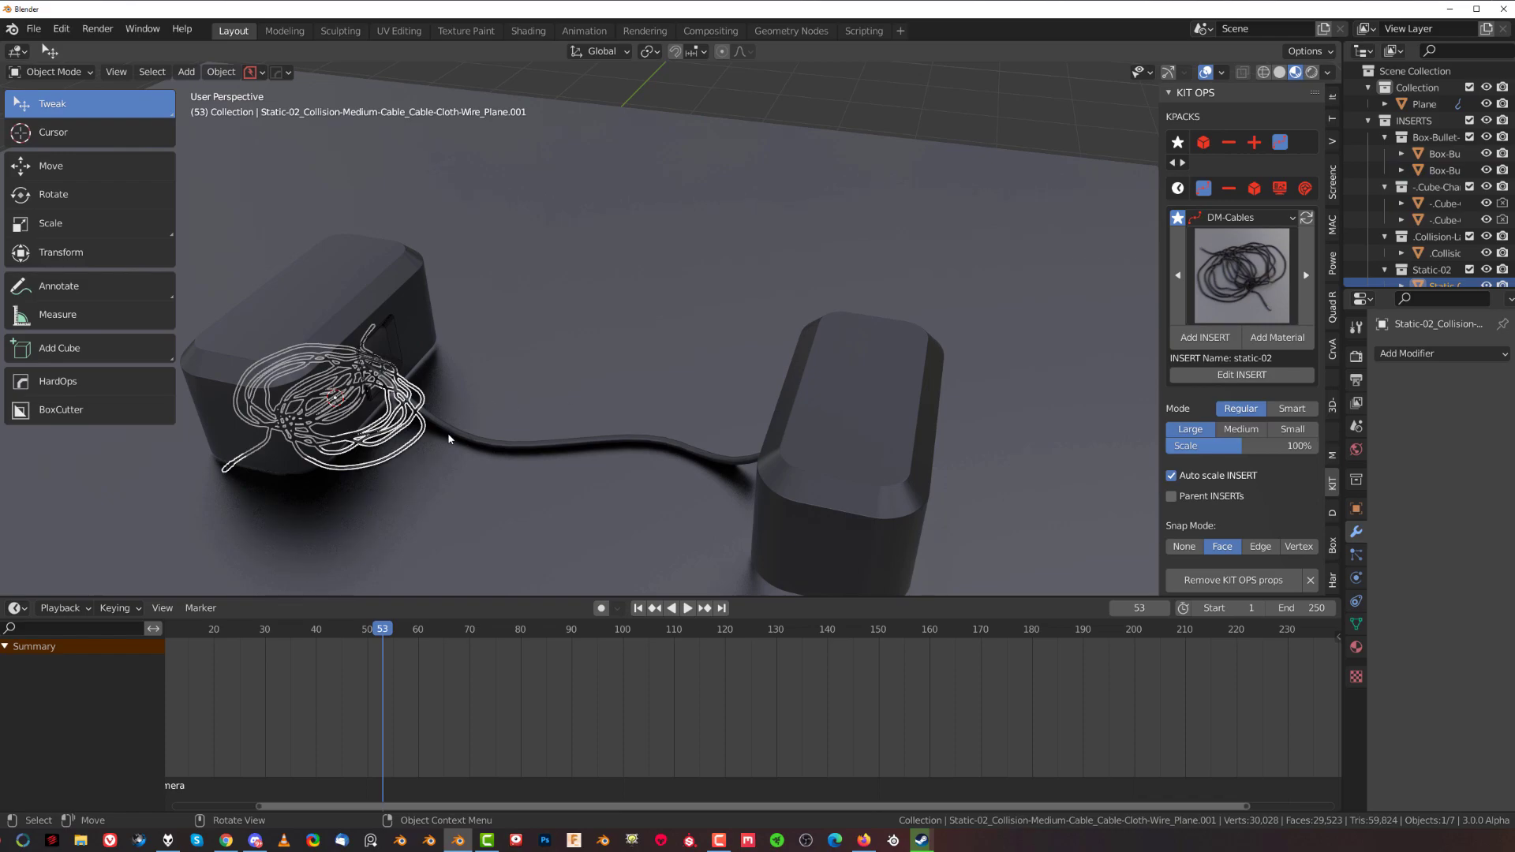
Move the static-02 cable coil away from the first box onto the ground beside the connecting cable
key("g")
left_click(734, 369)
scroll(893, 341, "up", 2)
middle_click_drag(893, 341, 549, 321)
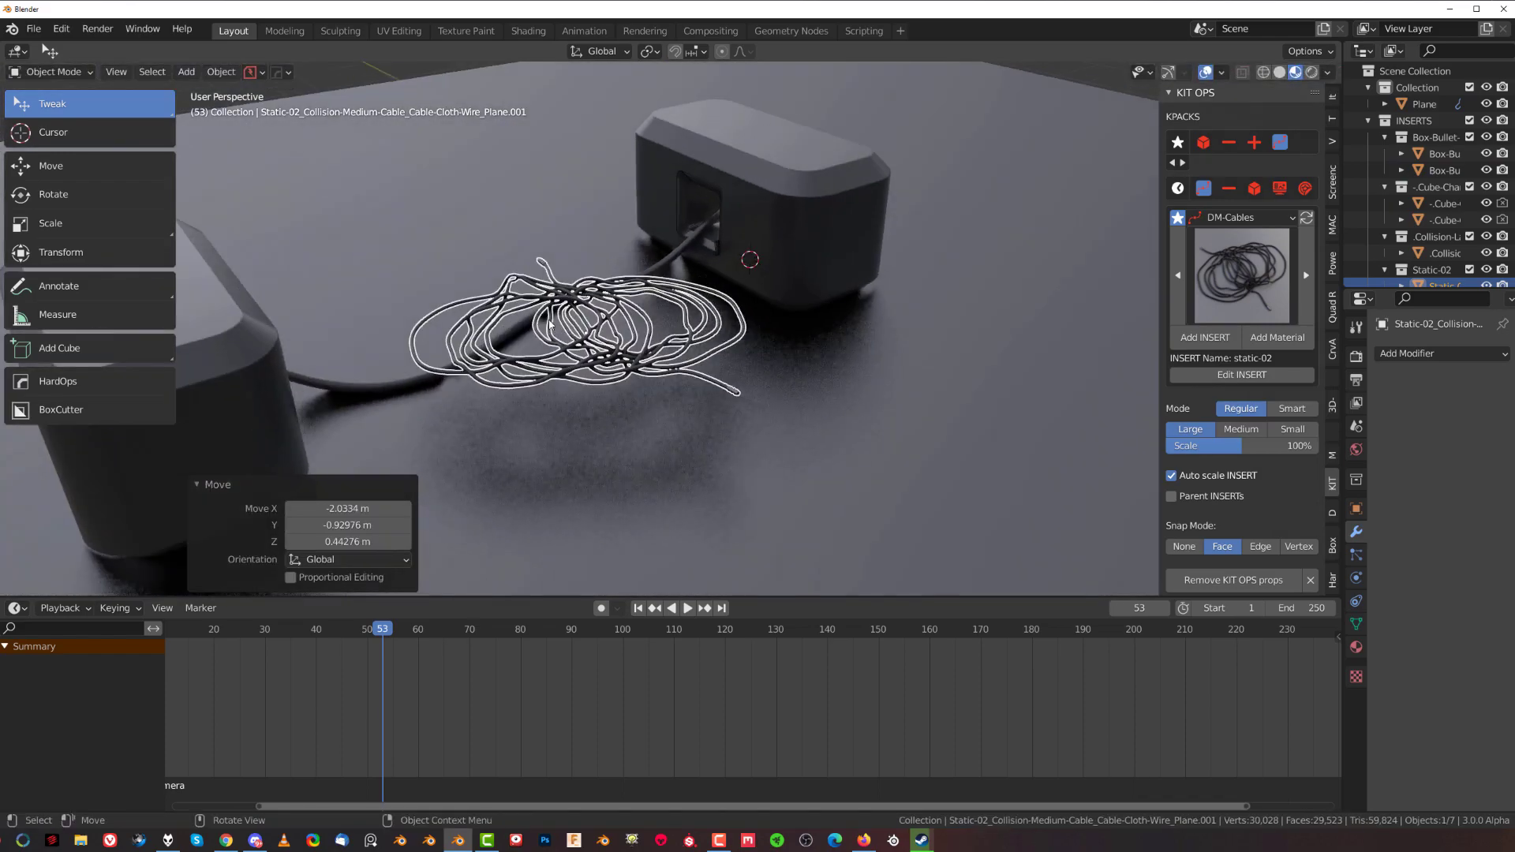
key("g")
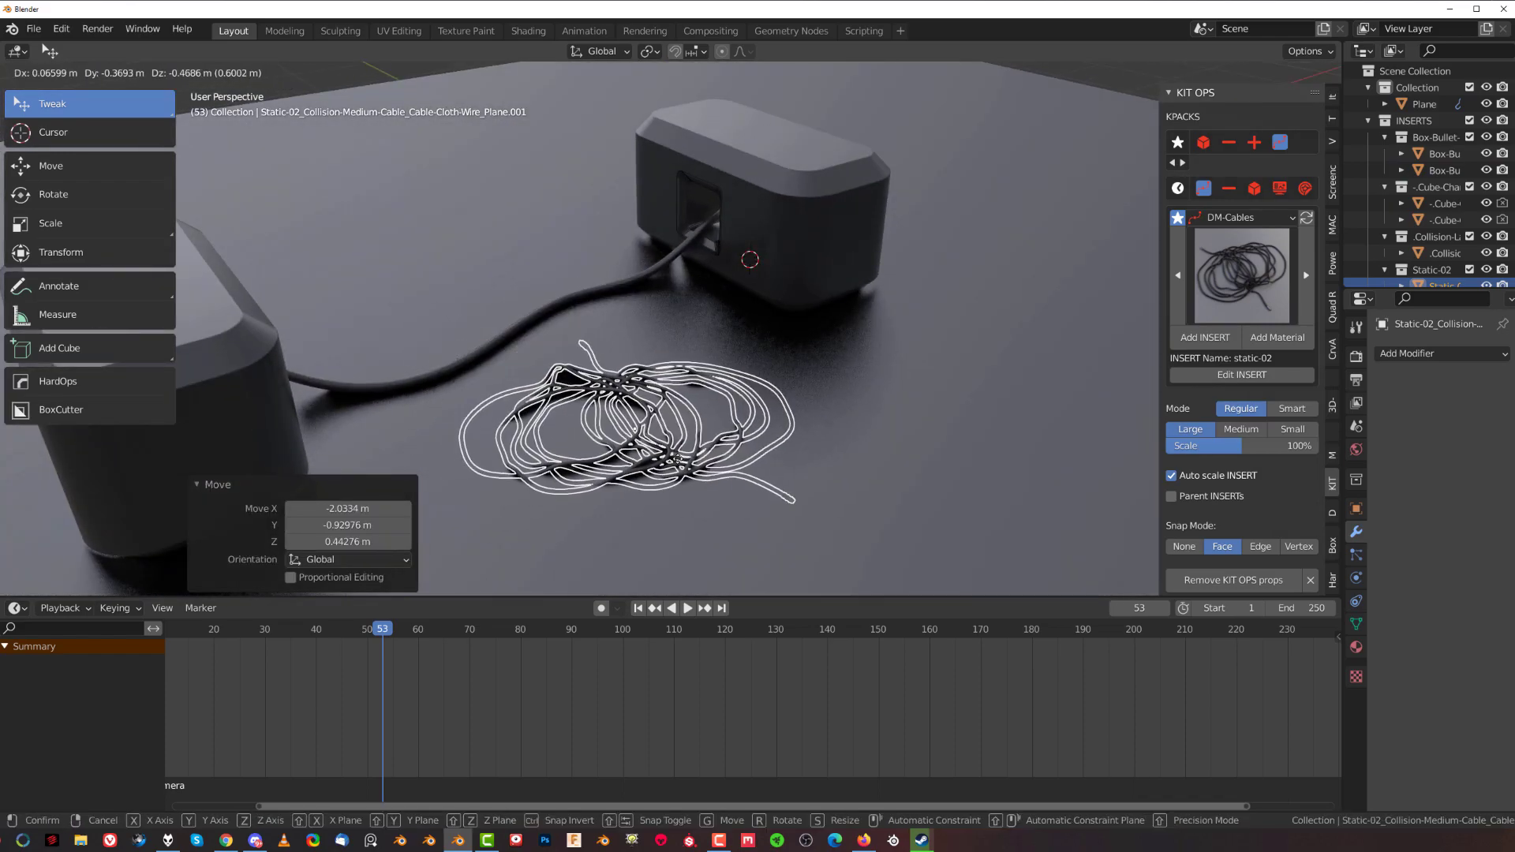
left_click(890, 412)
scroll(655, 462, "up", 3)
middle_click_drag(655, 462, 713, 403)
scroll(859, 477, "down", 3)
Select the connecting cable and rewind the timeline to frame 0
left_click(699, 428)
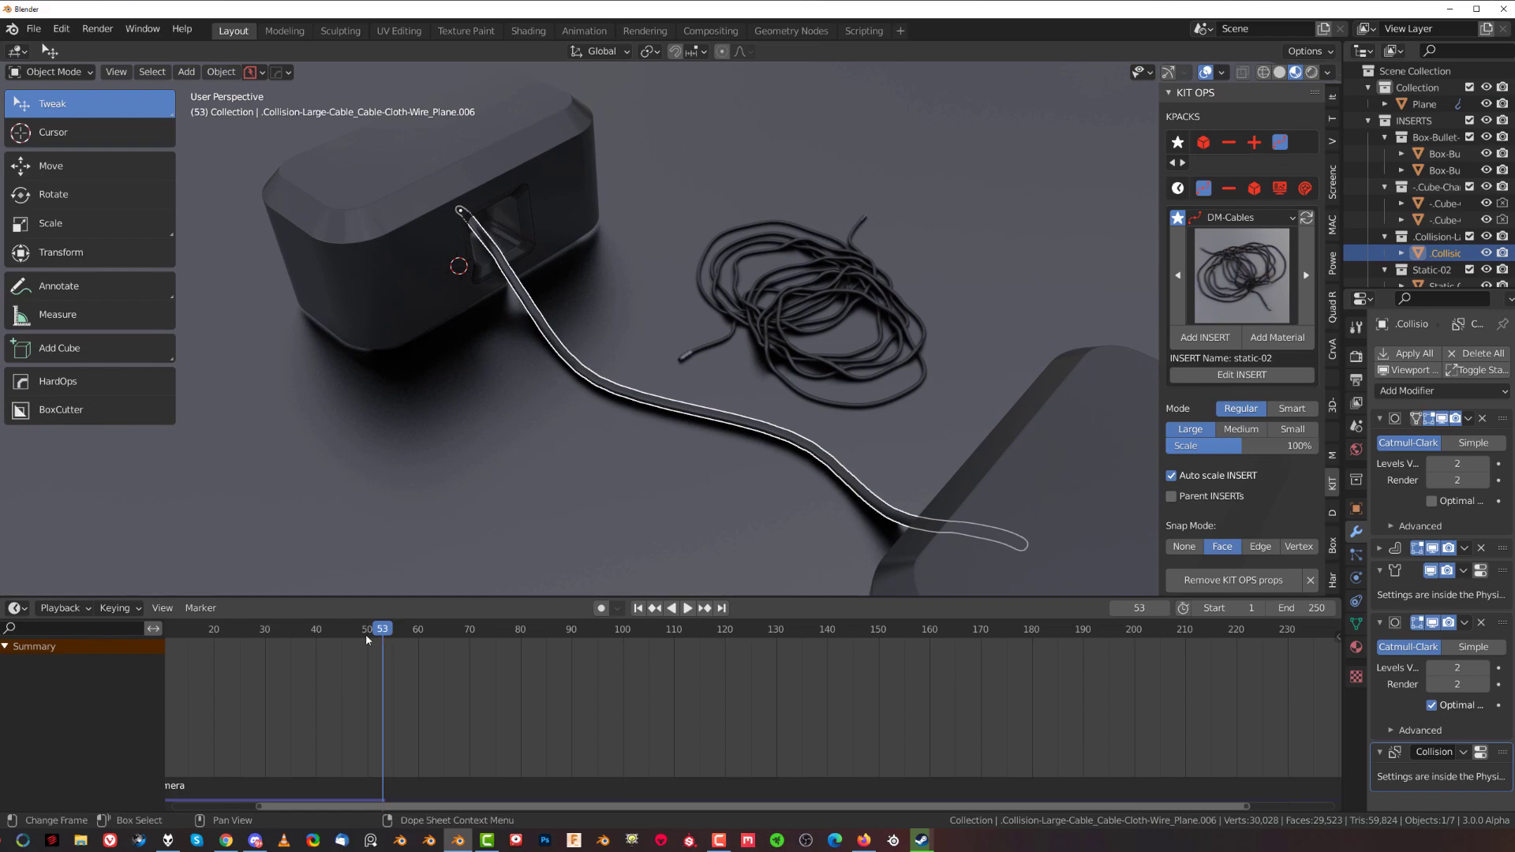
mouse_move(189, 636)
left_mouse_down()
mouse_move(150, 635)
mouse_move(172, 634)
left_mouse_up()
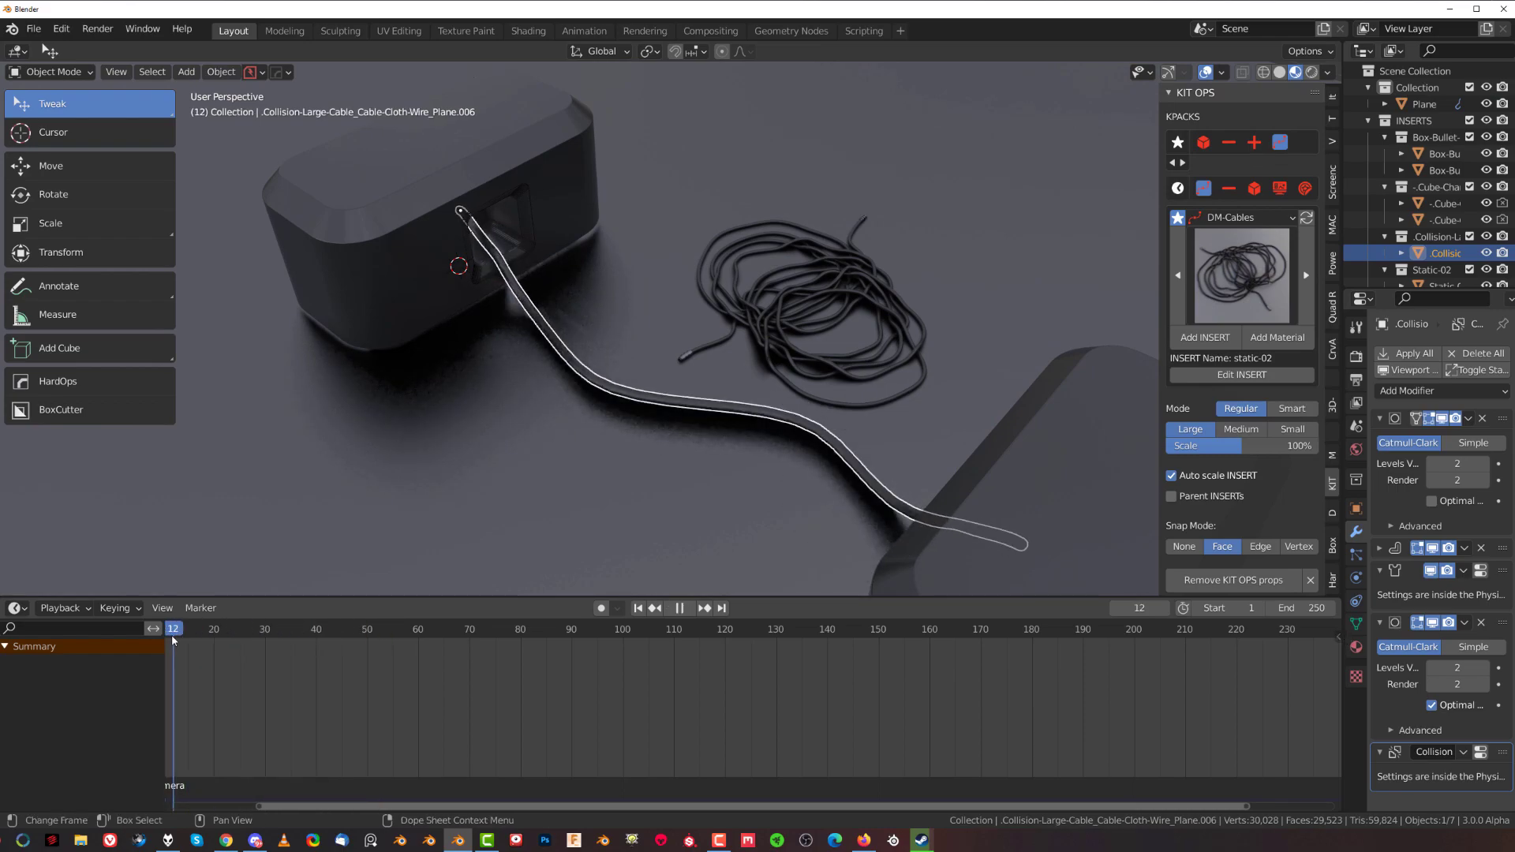
key("space")
scroll(428, 653, "down", 2)
scroll(377, 649, "down", 2)
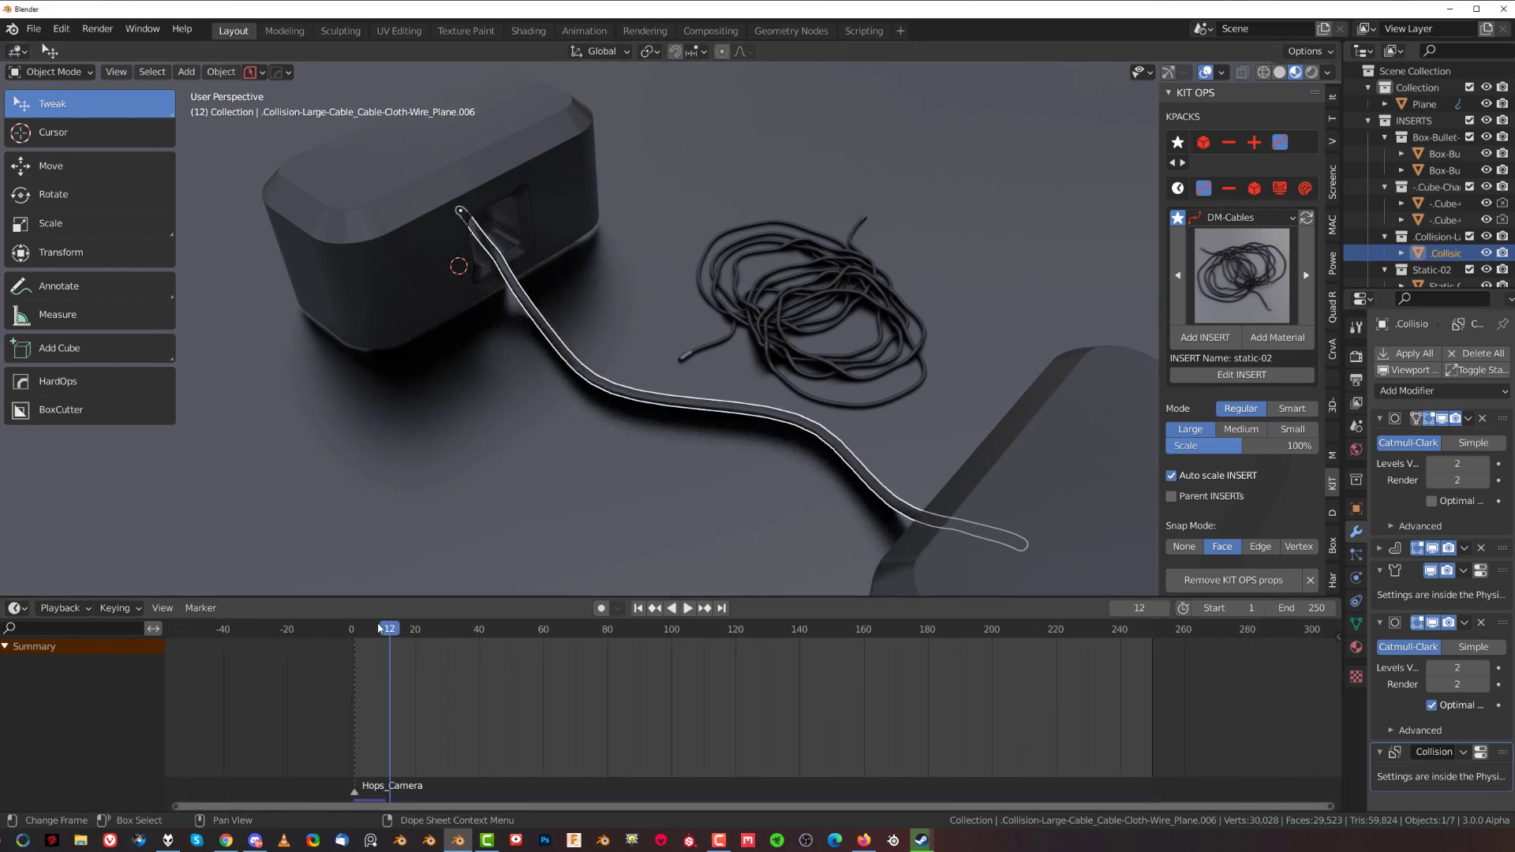
left_click_drag(379, 629, 352, 631)
Move the cable coil 1.1845 m along the Y axis beneath the connecting cable and give it a Collision modifier
middle_click_drag(593, 508, 736, 381)
left_click(783, 313)
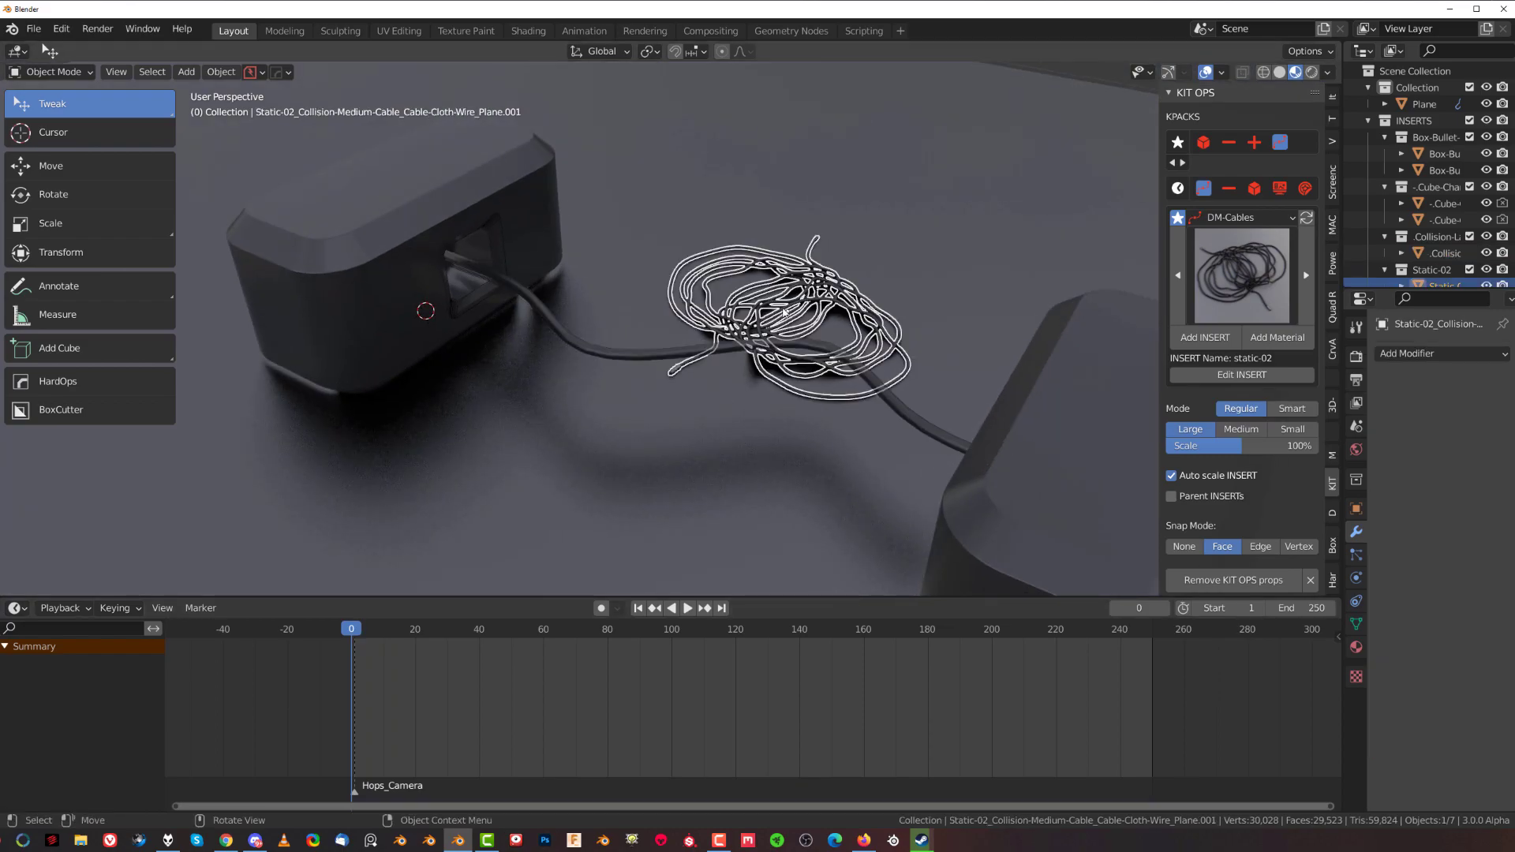
left_click_drag(813, 316, 802, 349)
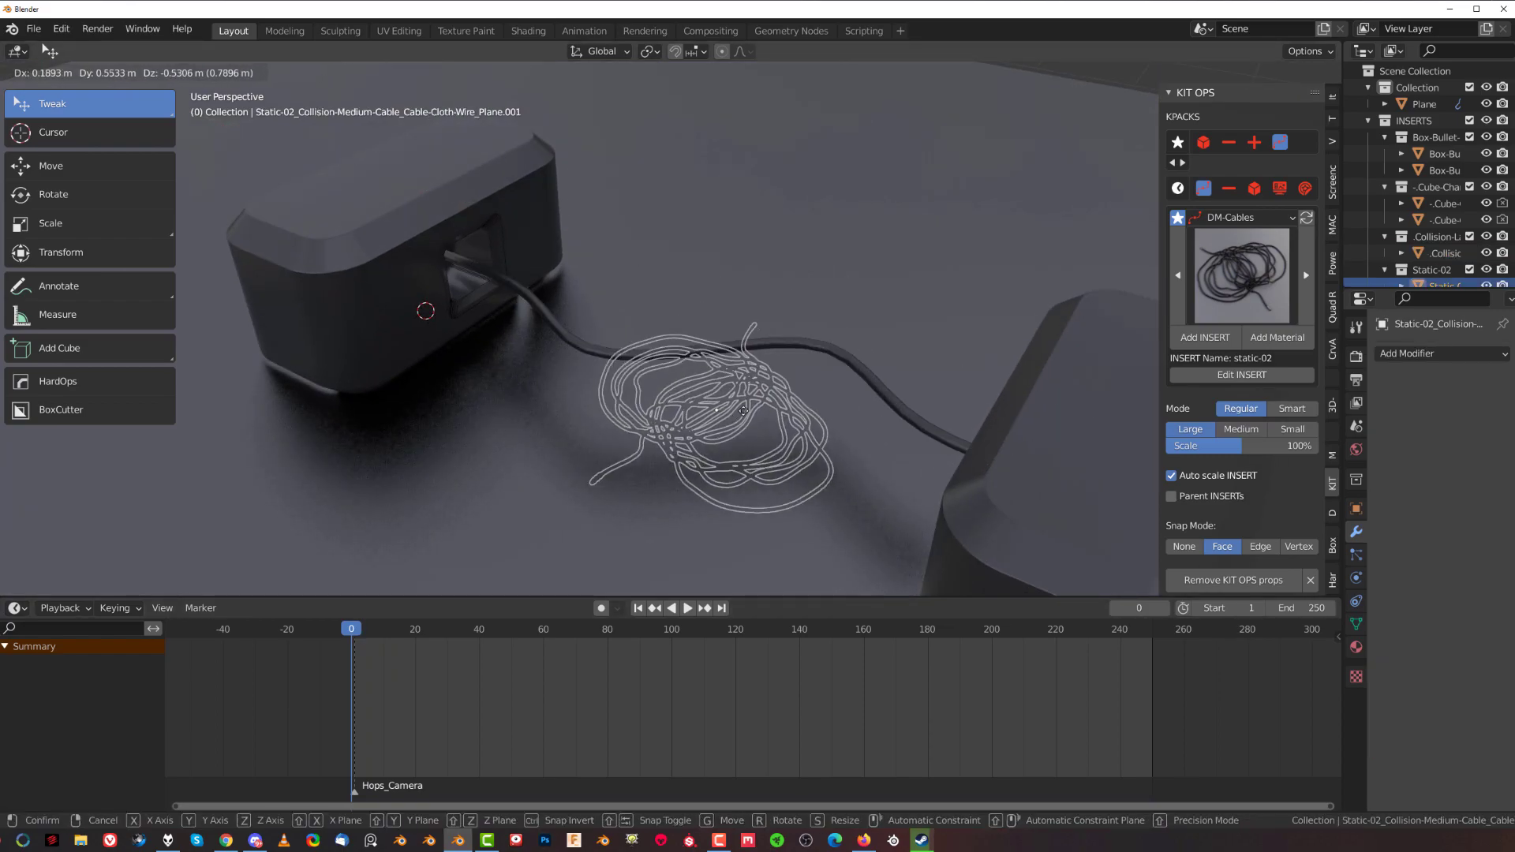
key("x")
left_click_drag(743, 410, 723, 414)
key("y")
left_click(1458, 356)
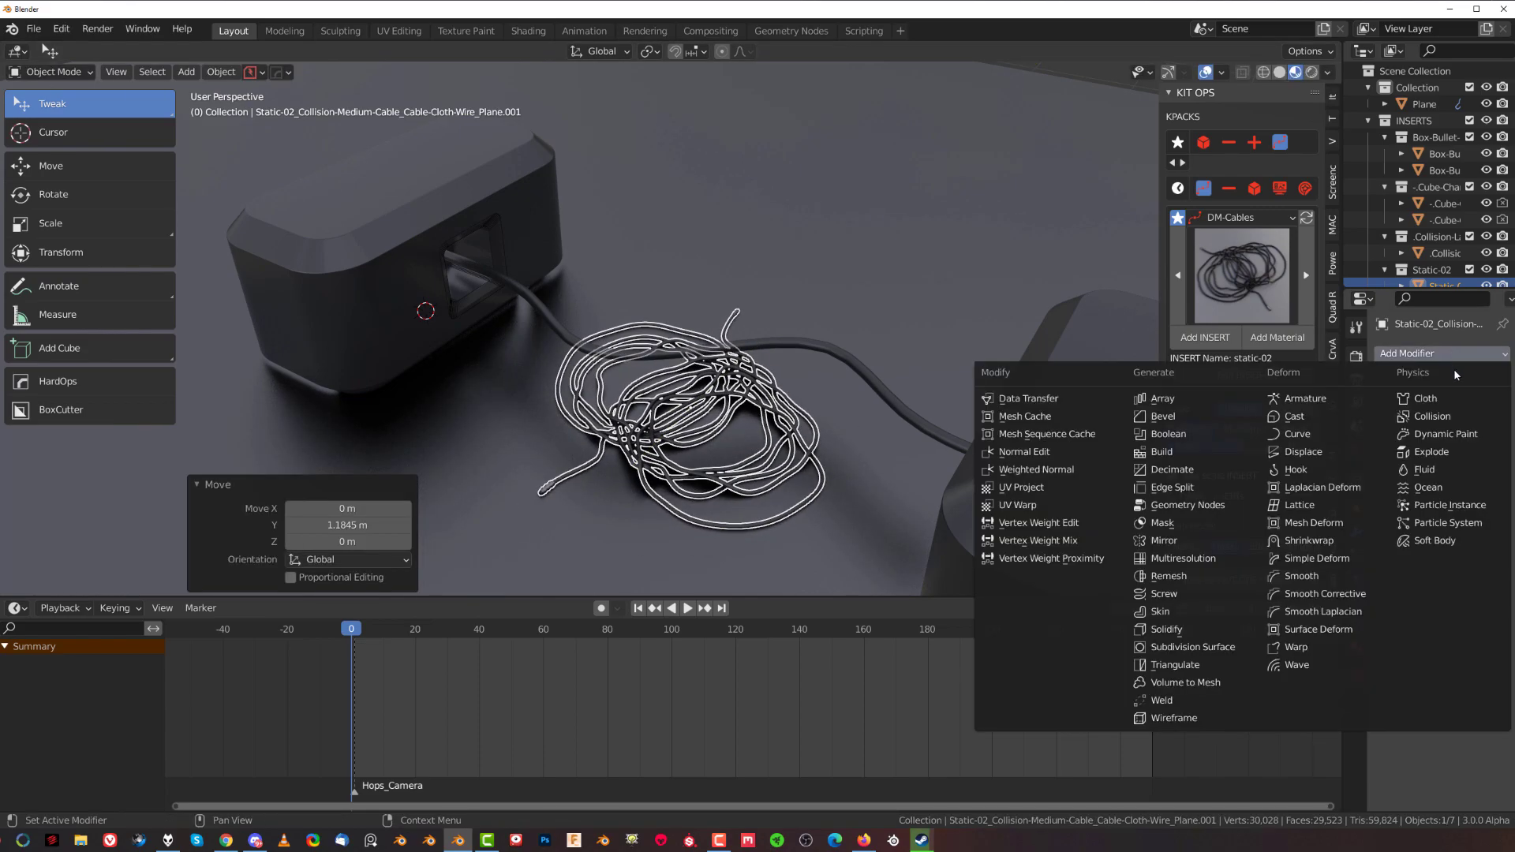
left_click(1448, 416)
Select the connecting cable and run the simulation to frame 25 so it drapes over the coil between the boxes
middle_click_drag(692, 426, 825, 338)
left_click(797, 291)
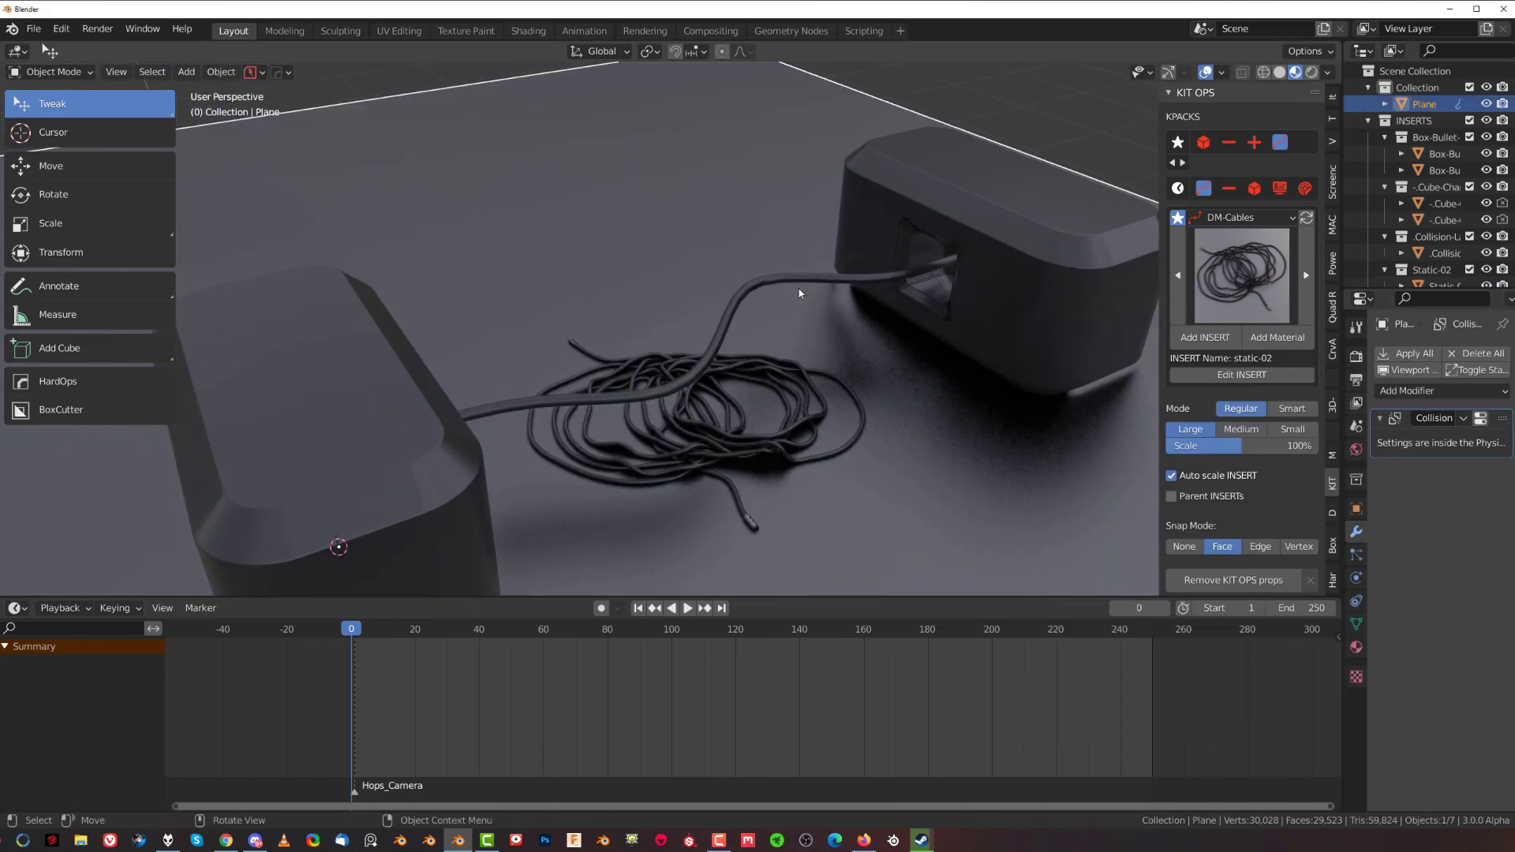
left_click(795, 281)
left_click(758, 322)
middle_click_drag(710, 378, 670, 369)
left_click(752, 482)
left_click(719, 387)
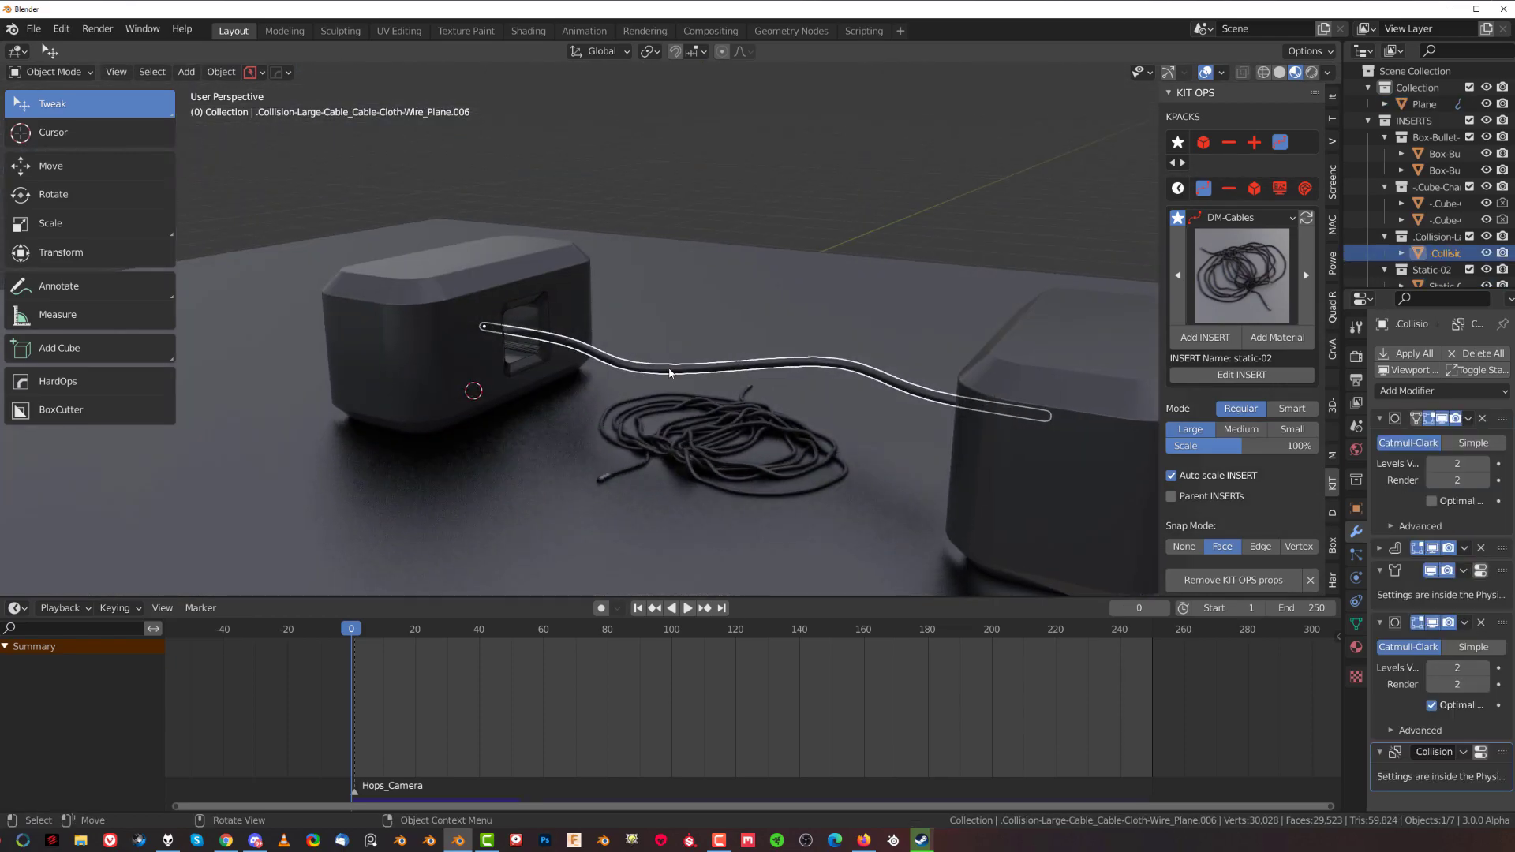
scroll(670, 368, "up", 3)
left_click(688, 609)
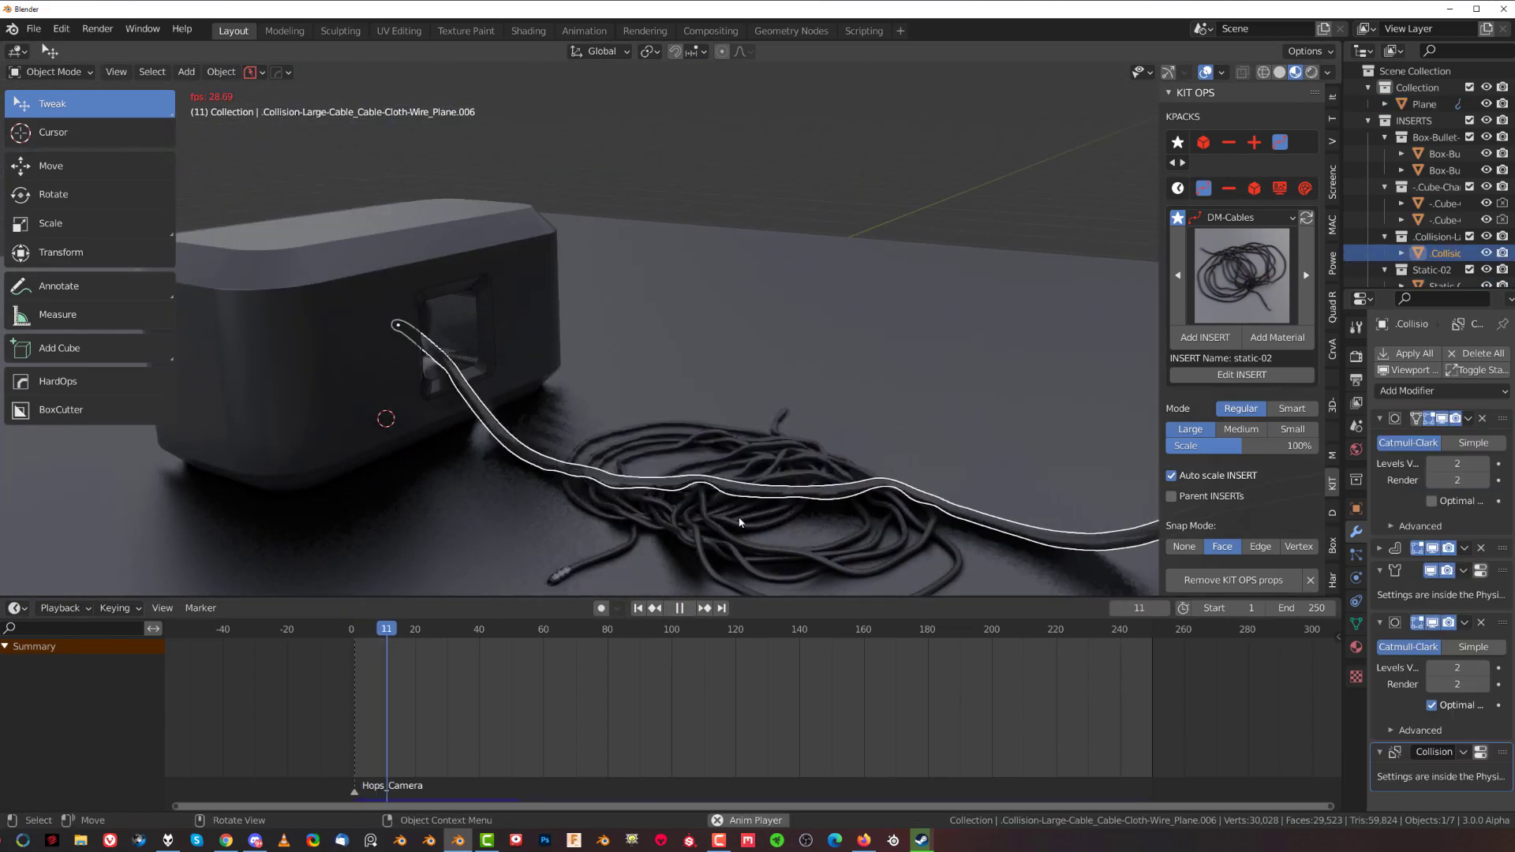
key("space")
middle_click_drag(807, 471, 538, 470)
left_click(739, 371)
middle_click_drag(738, 371, 686, 495)
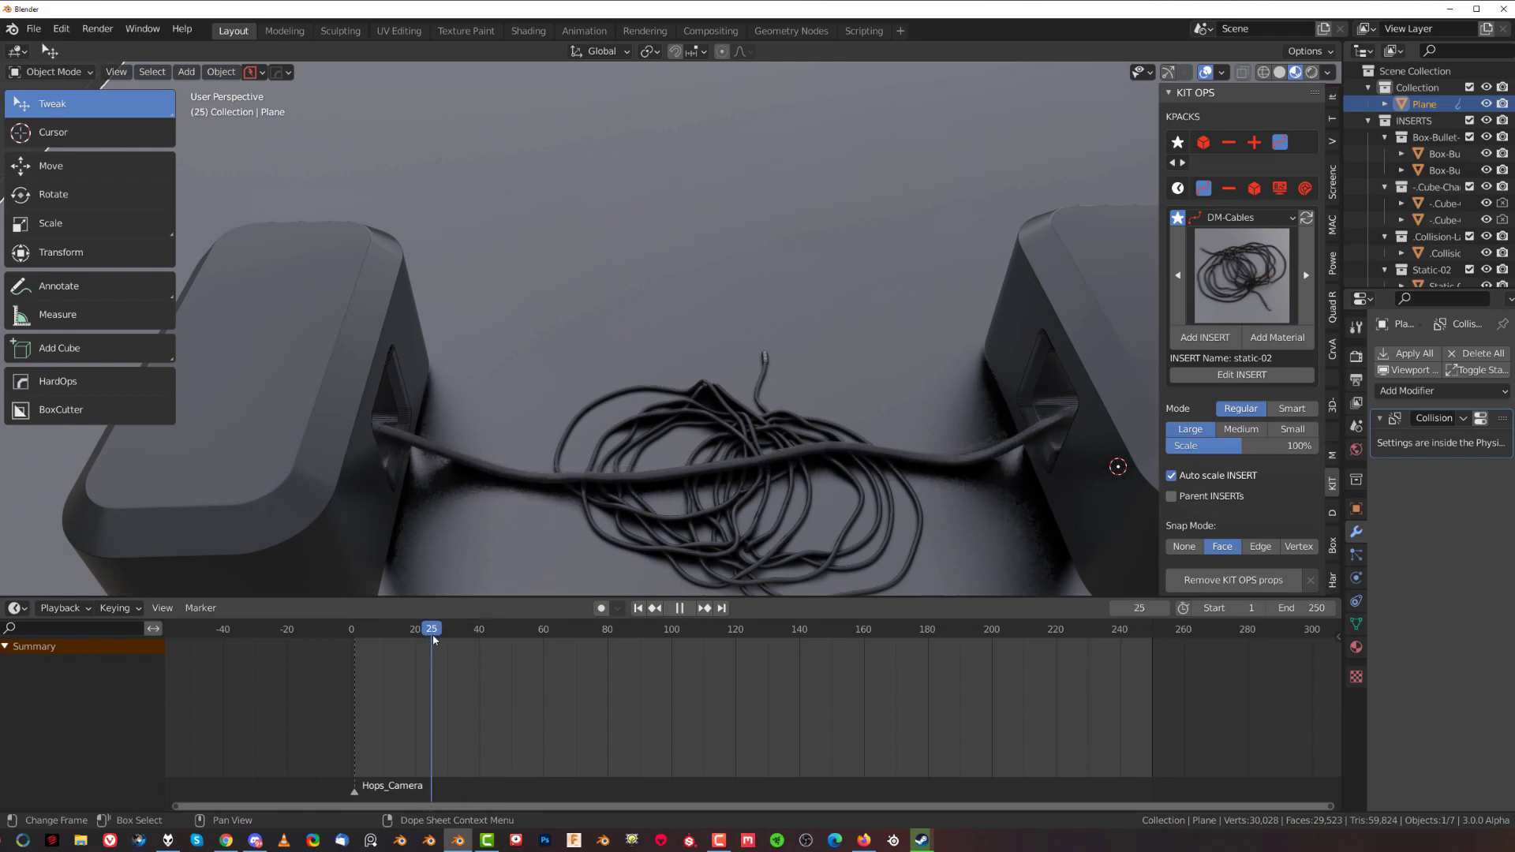
key("space")
Examine the draped cable, the coil and the cable's connections at both boxes from several angles
middle_click_drag(549, 563, 641, 327)
scroll(692, 400, "down", 3)
middle_click_drag(692, 400, 786, 387)
scroll(714, 434, "down", 4)
middle_click_drag(792, 324, 793, 362)
middle_click_drag(881, 314, 539, 290)
left_click(538, 290)
middle_click_drag(769, 368, 687, 437)
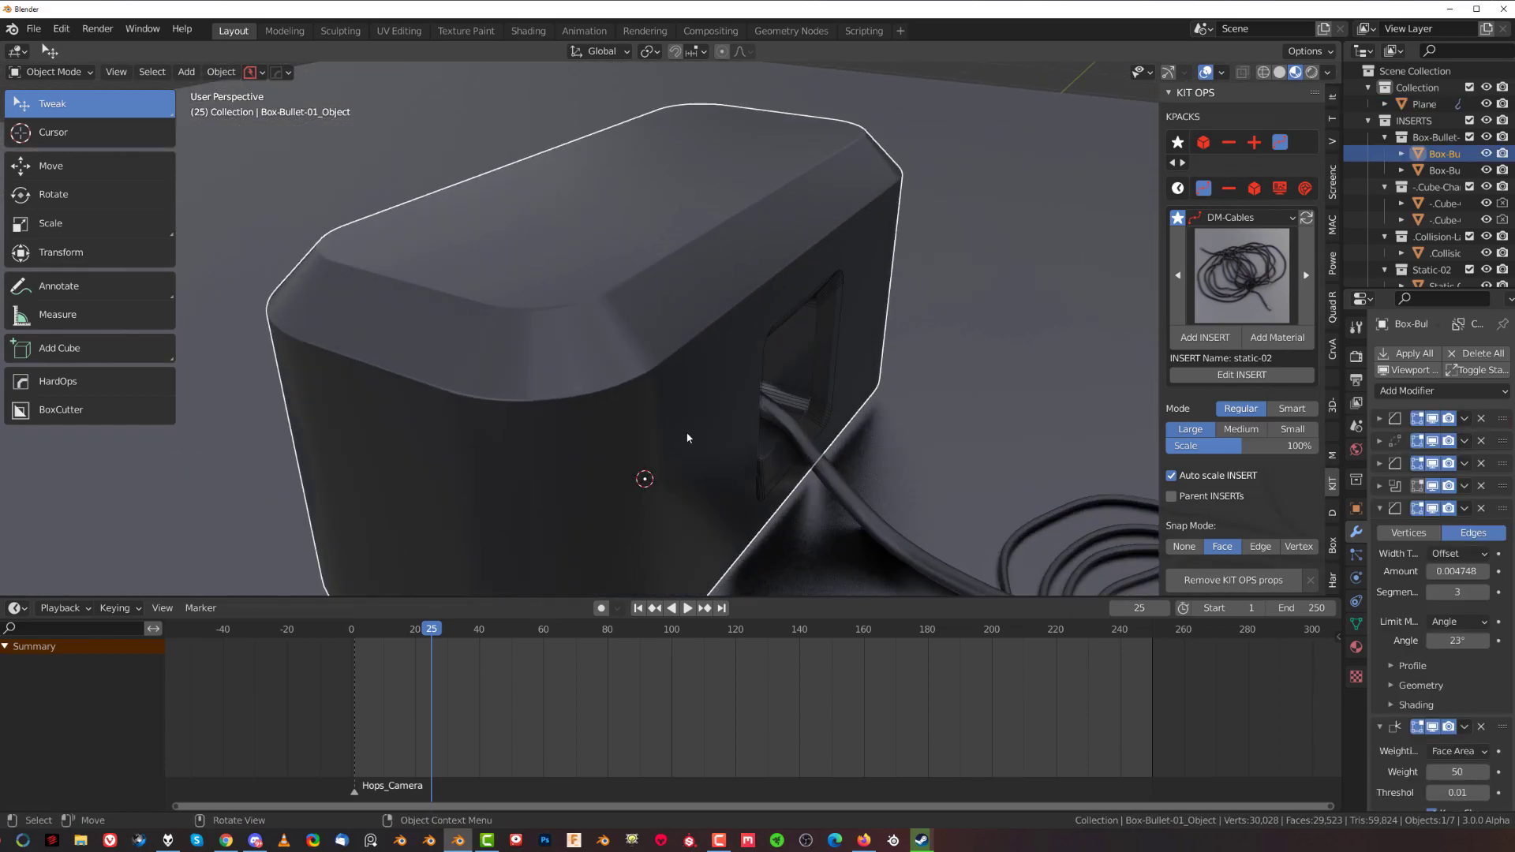
scroll(655, 312, "down", 5)
middle_click_drag(986, 355, 734, 251, "shift")
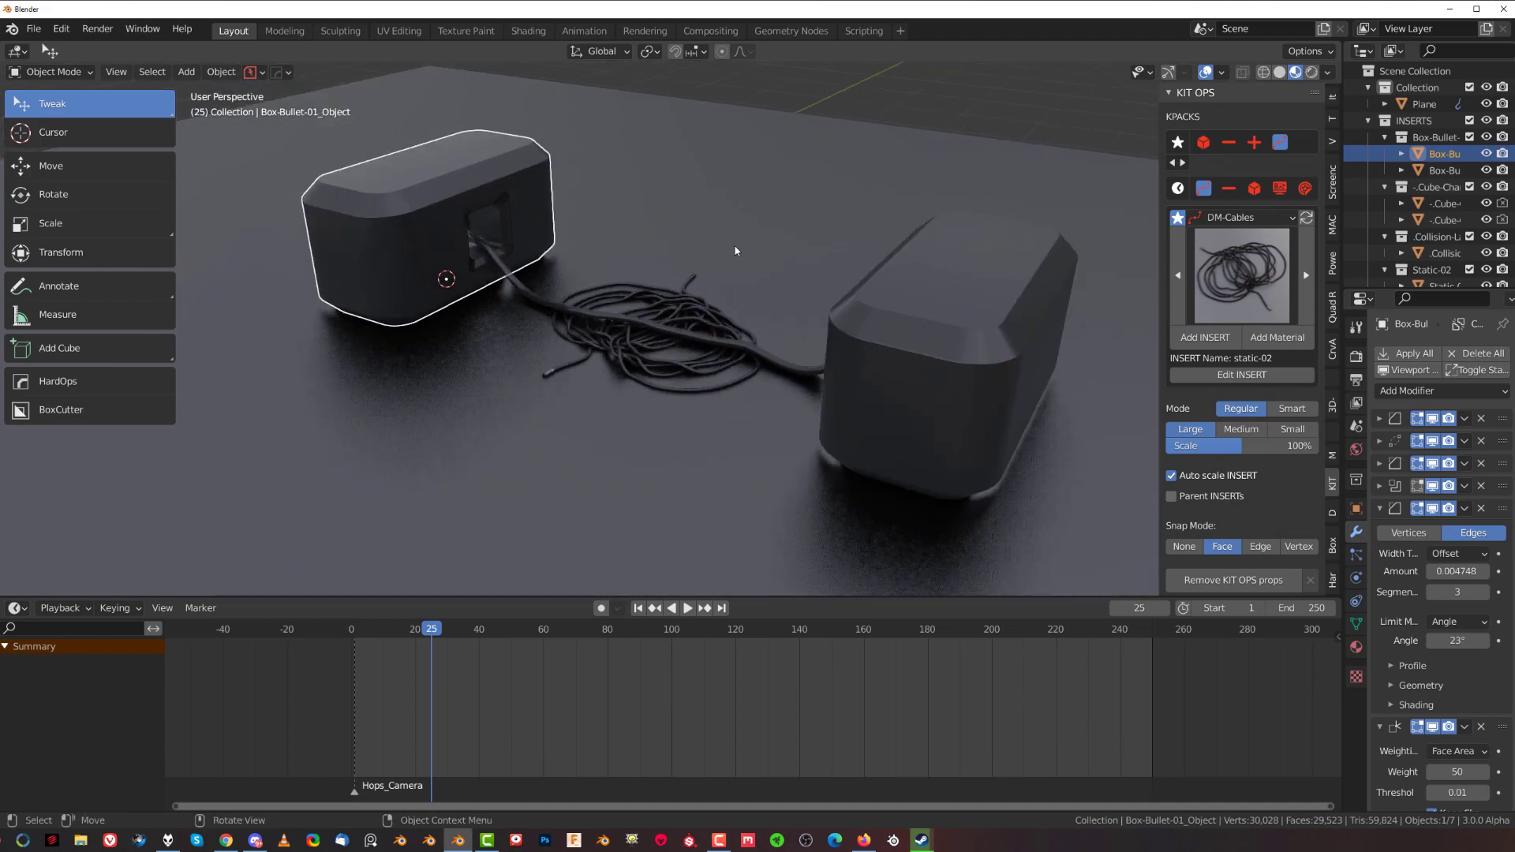
middle_click_drag(707, 339, 645, 315)
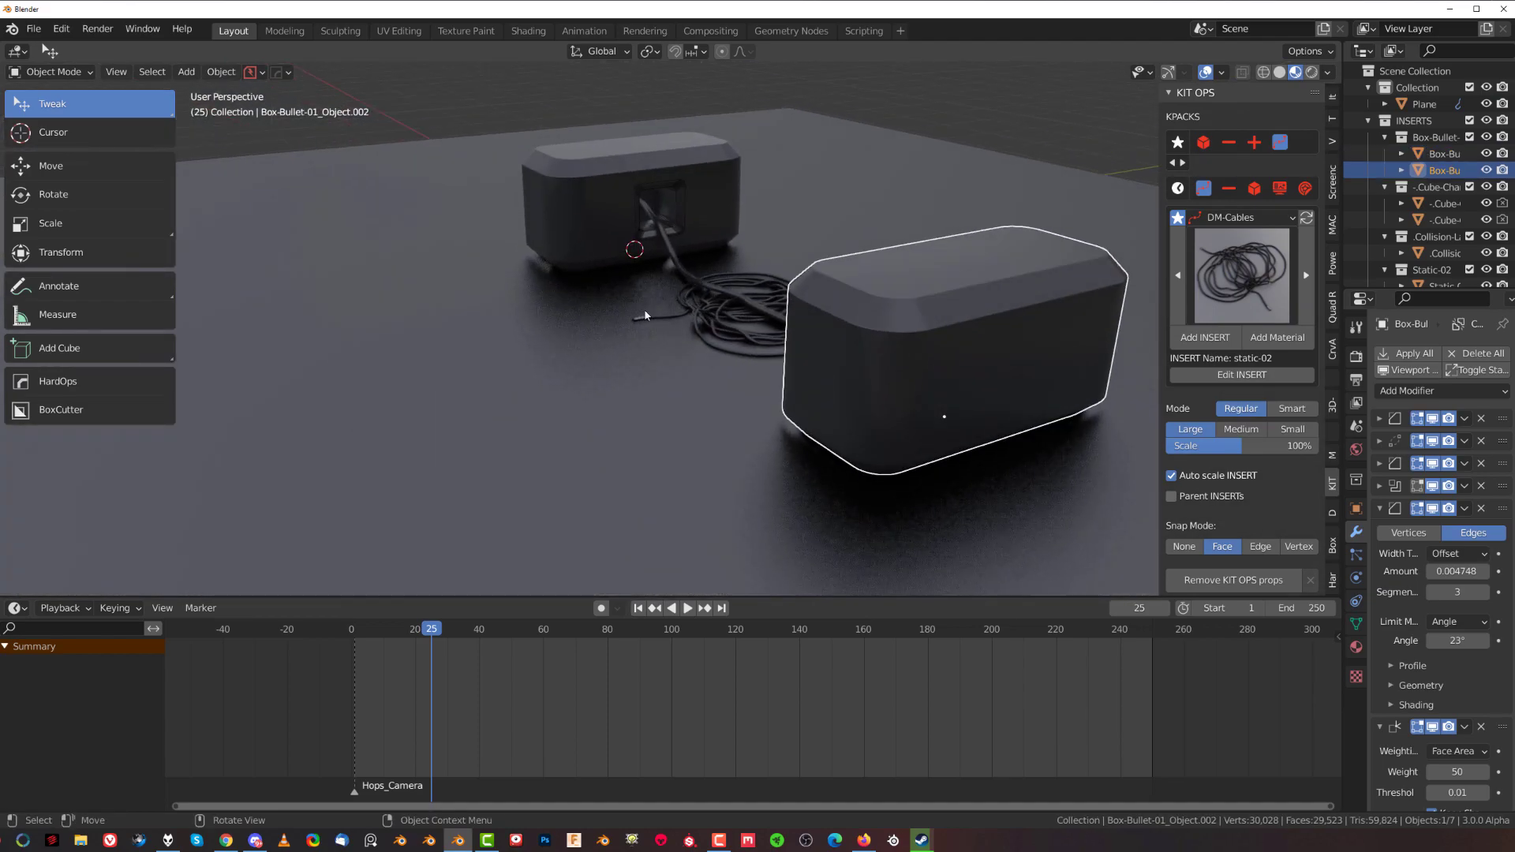
middle_click_drag(706, 359, 773, 333)
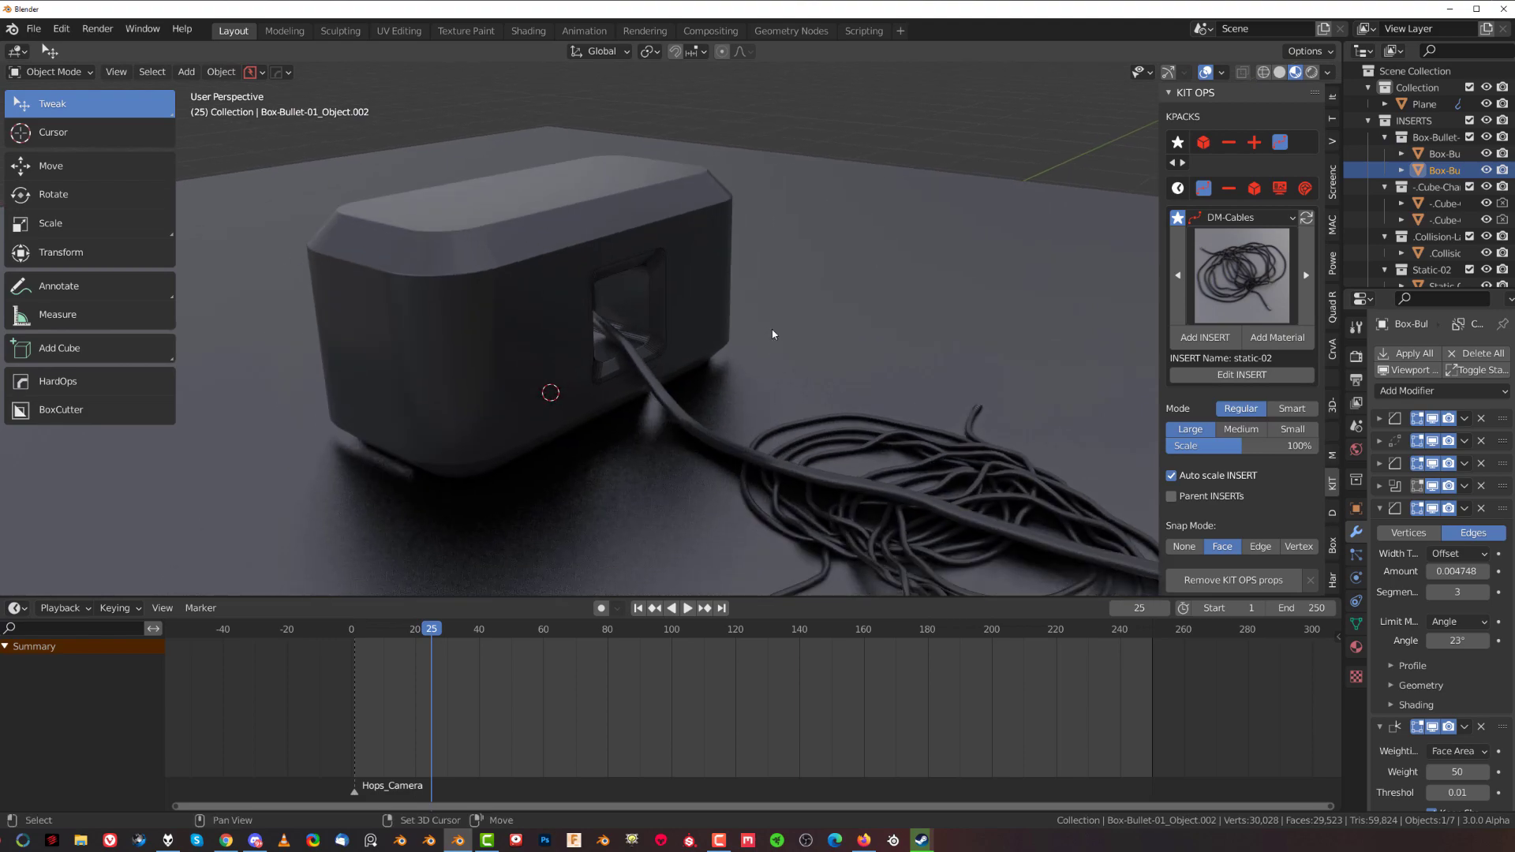